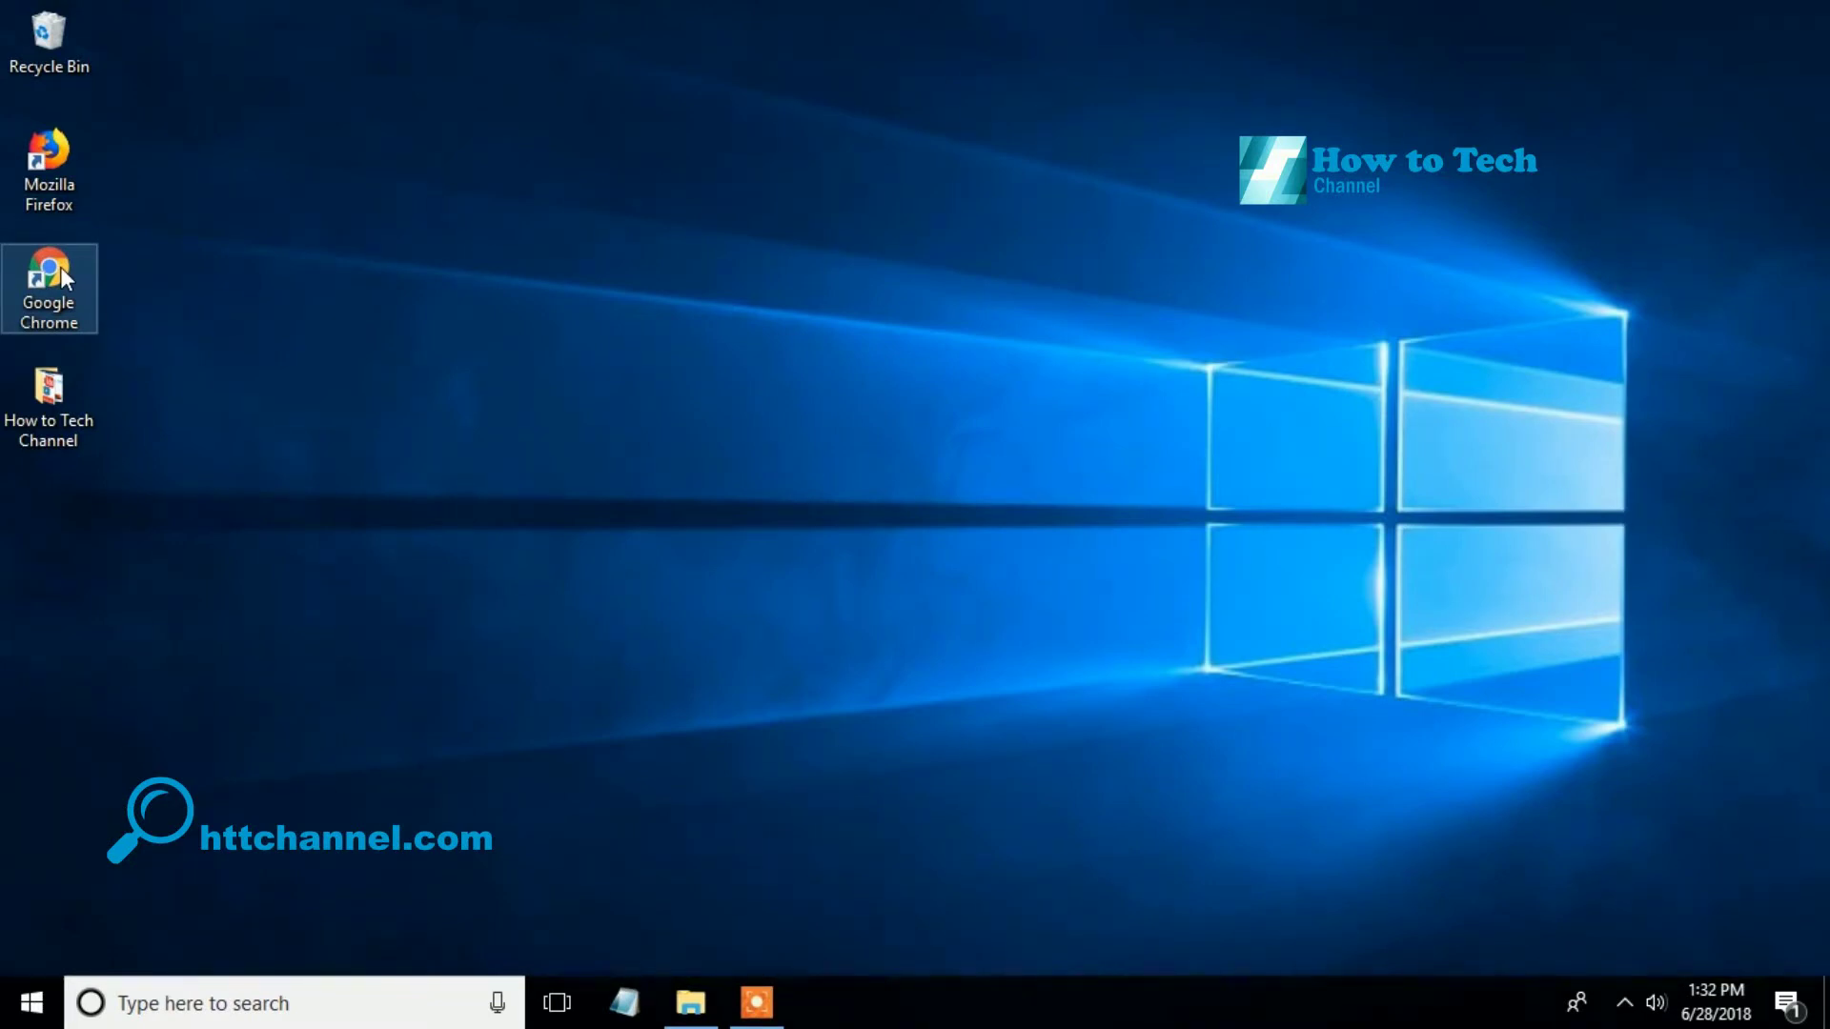
# Launch Mozilla Firefox from its desktop shortcut
pyautogui.click(63, 153)
pyautogui.doubleClick(63, 153)
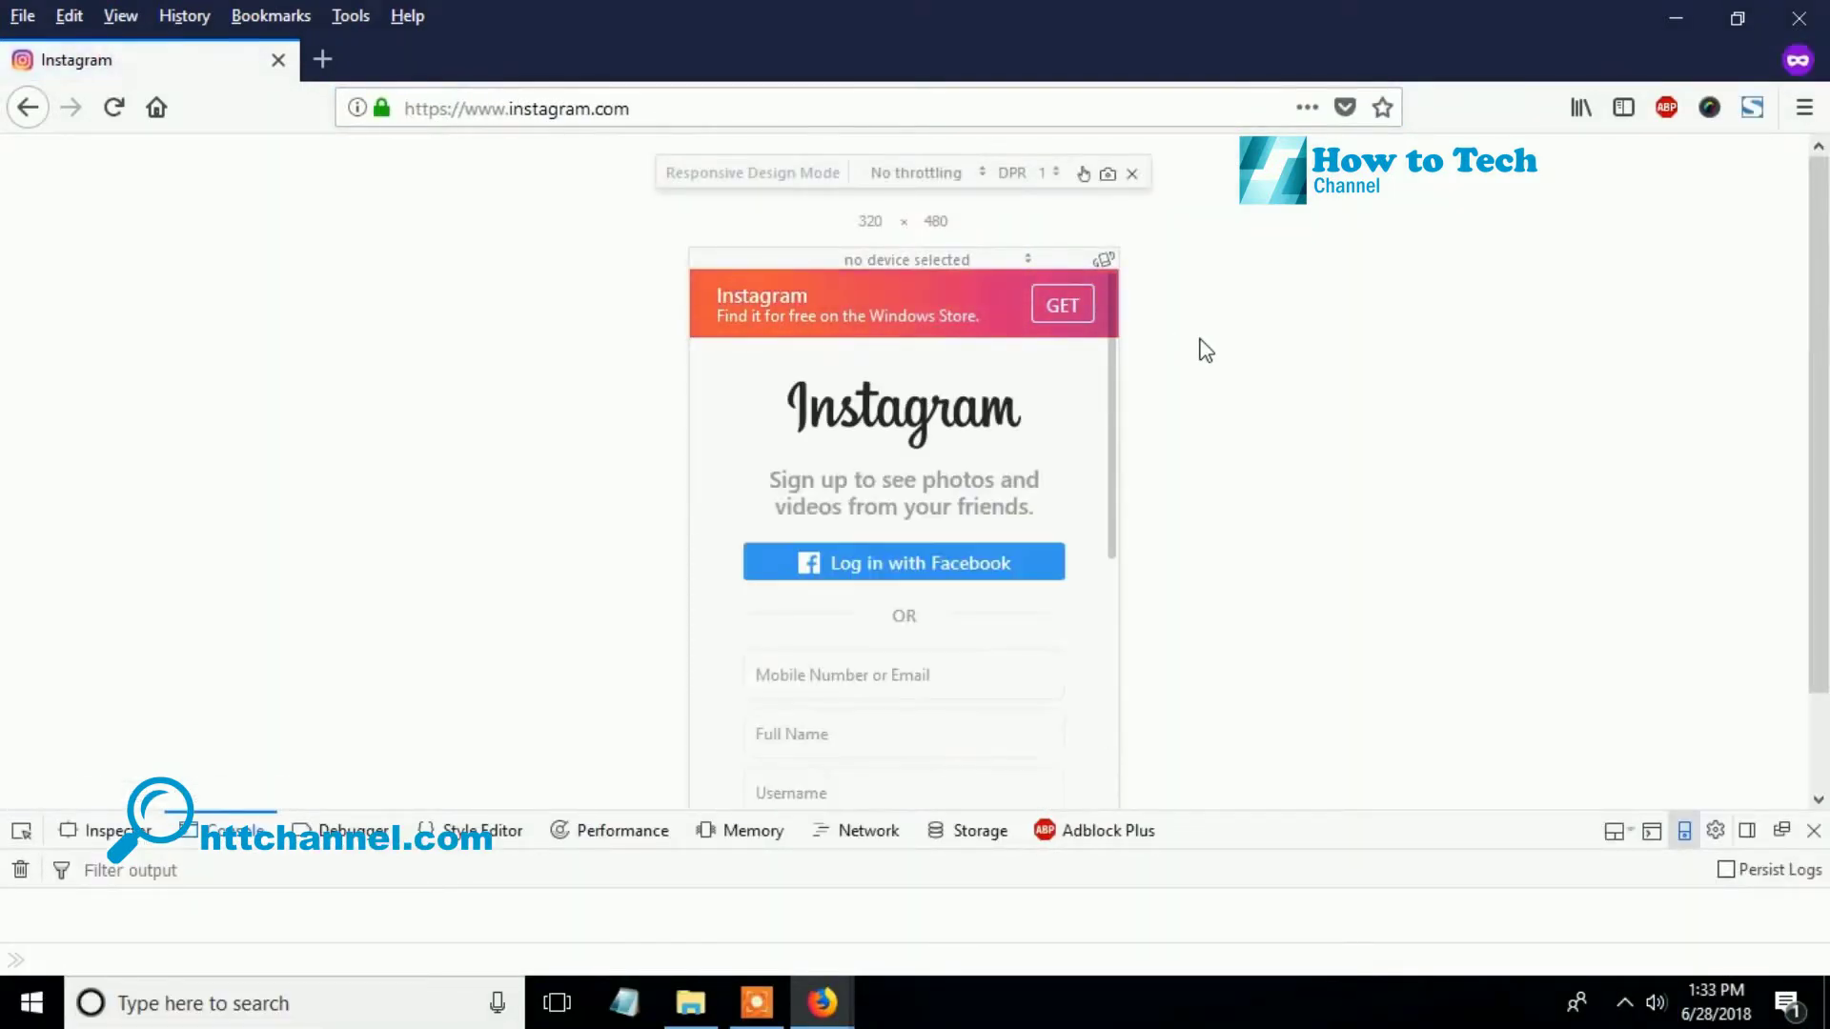
# Log in to Instagram with the channel's account e-mail and password
pyautogui.scroll(-2, 1196, 410)
pyautogui.scroll(-6, 1072, 603)
pyautogui.click(981, 426)
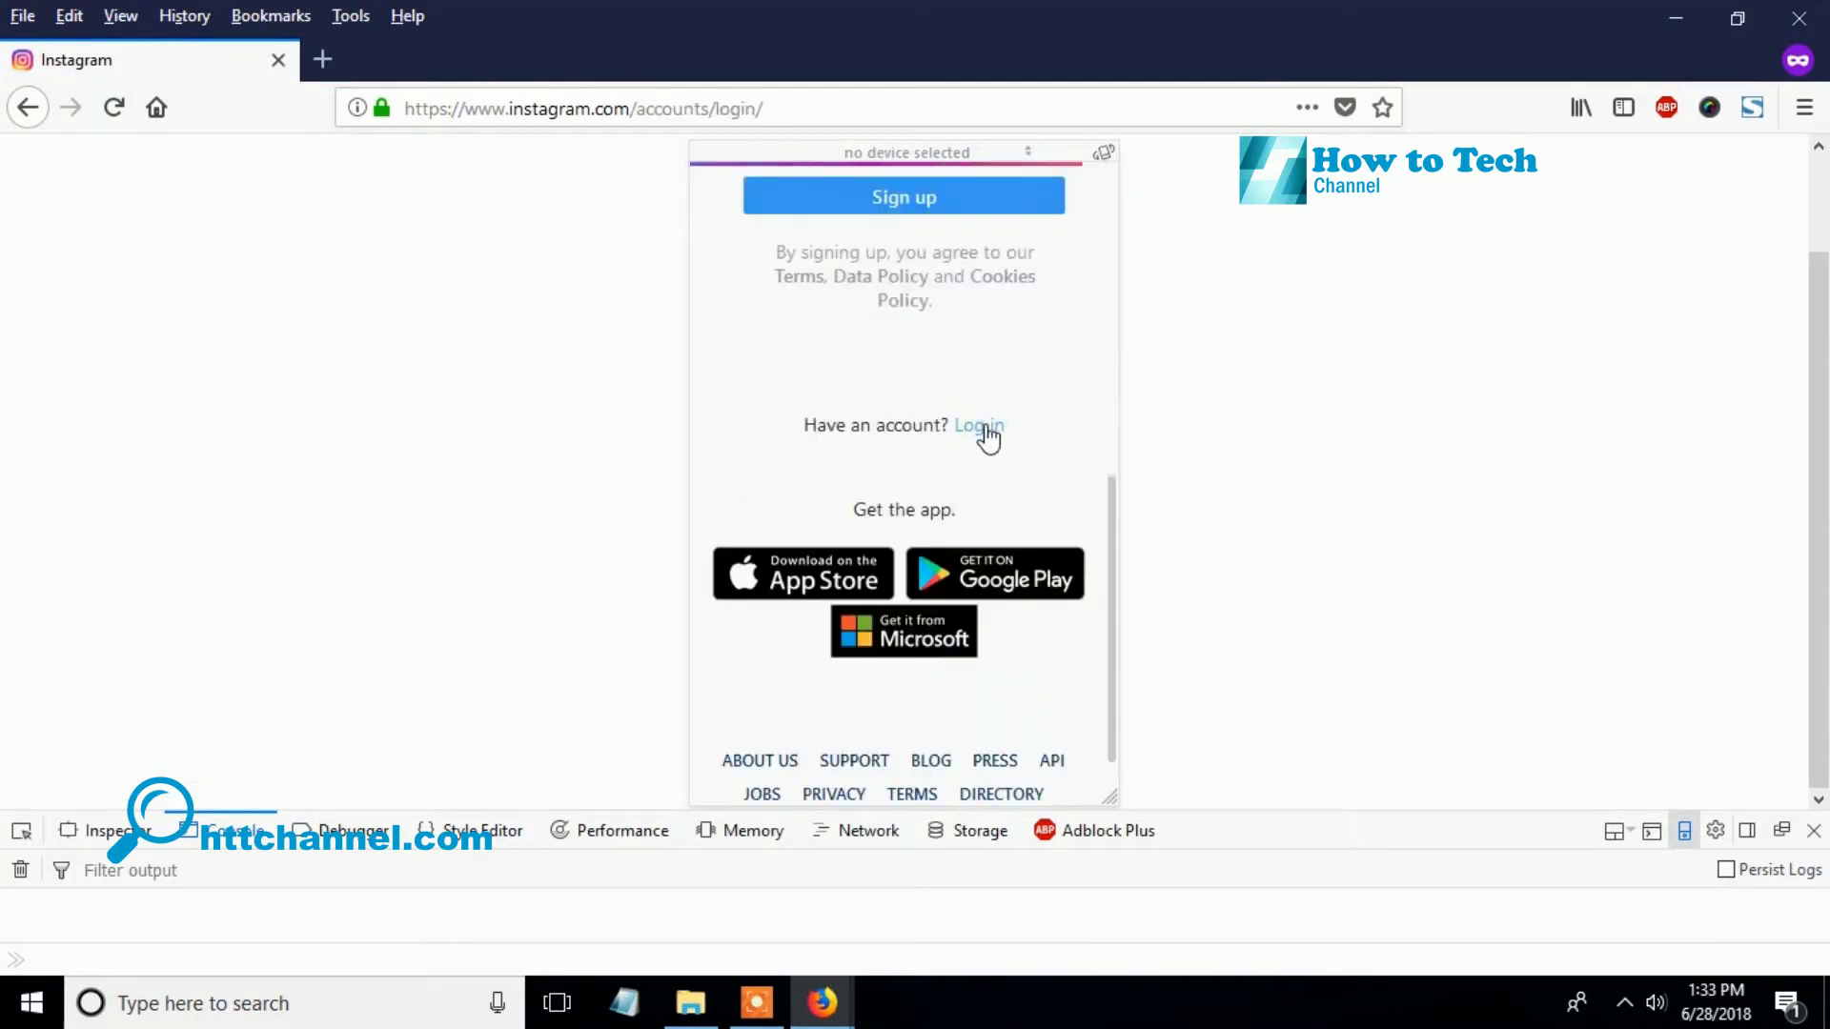
pyautogui.click(788, 326)
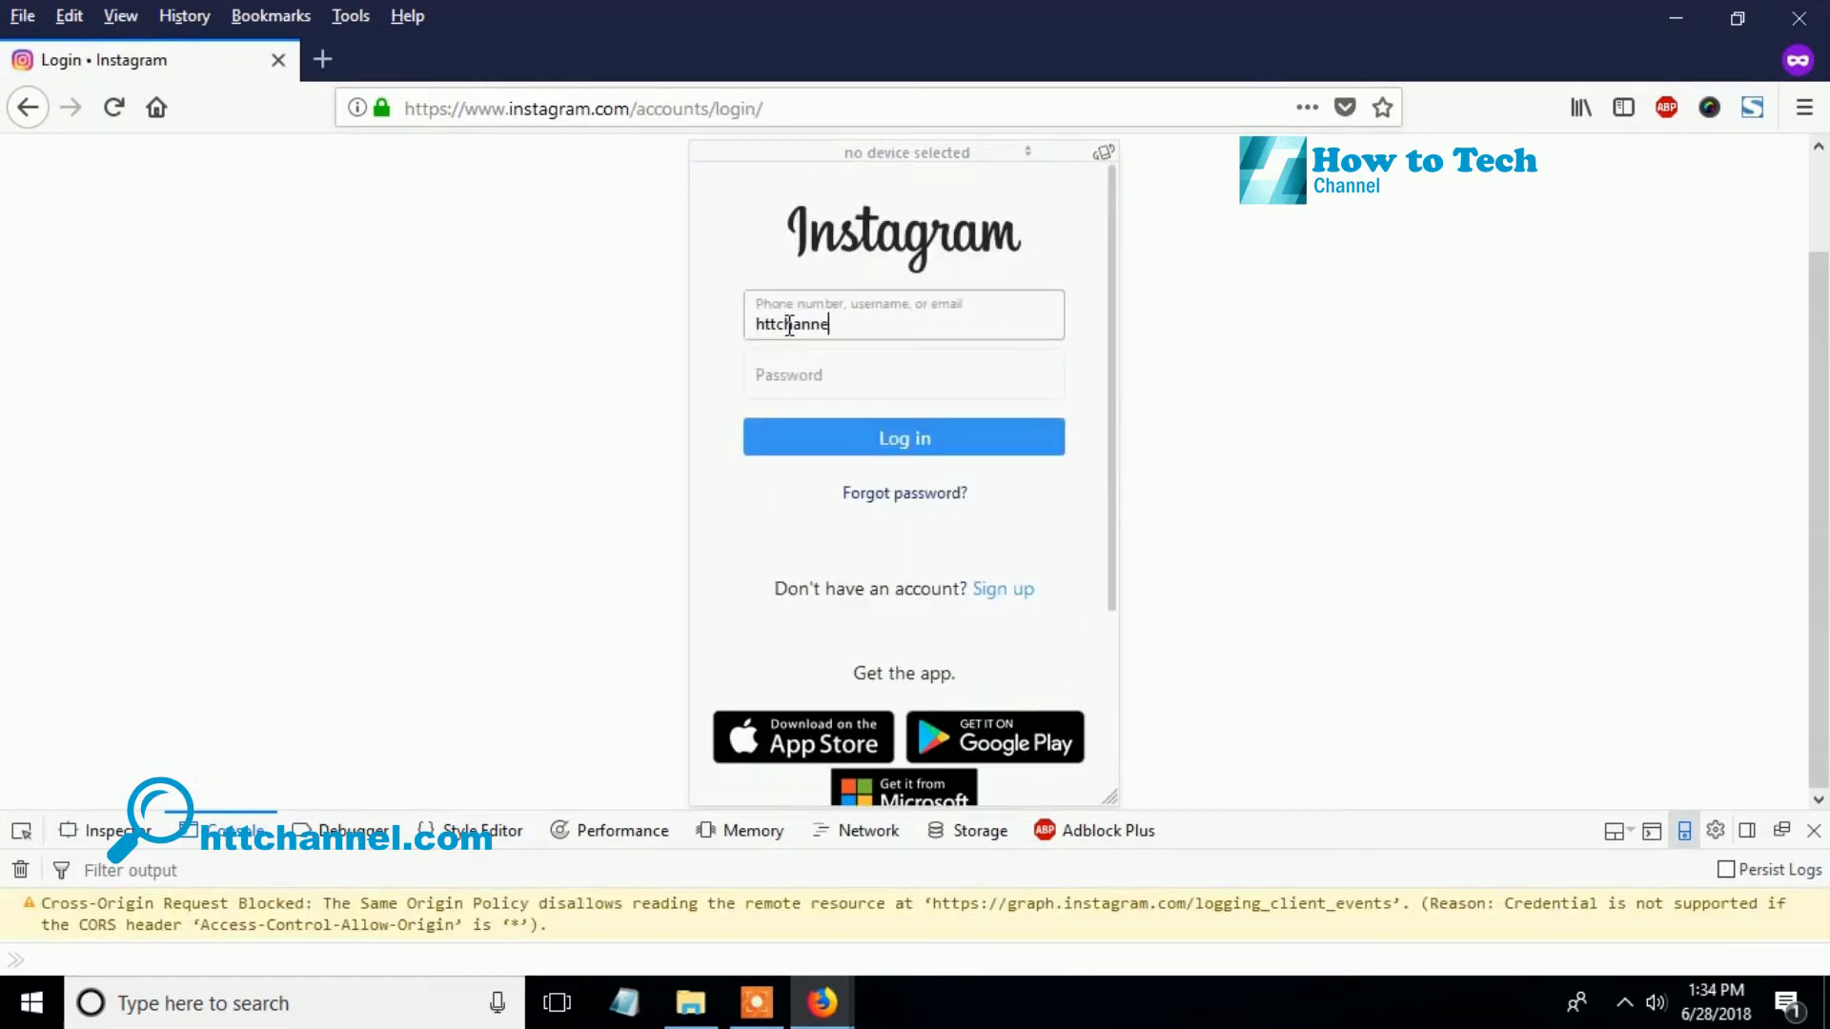
pyautogui.press('Tab')
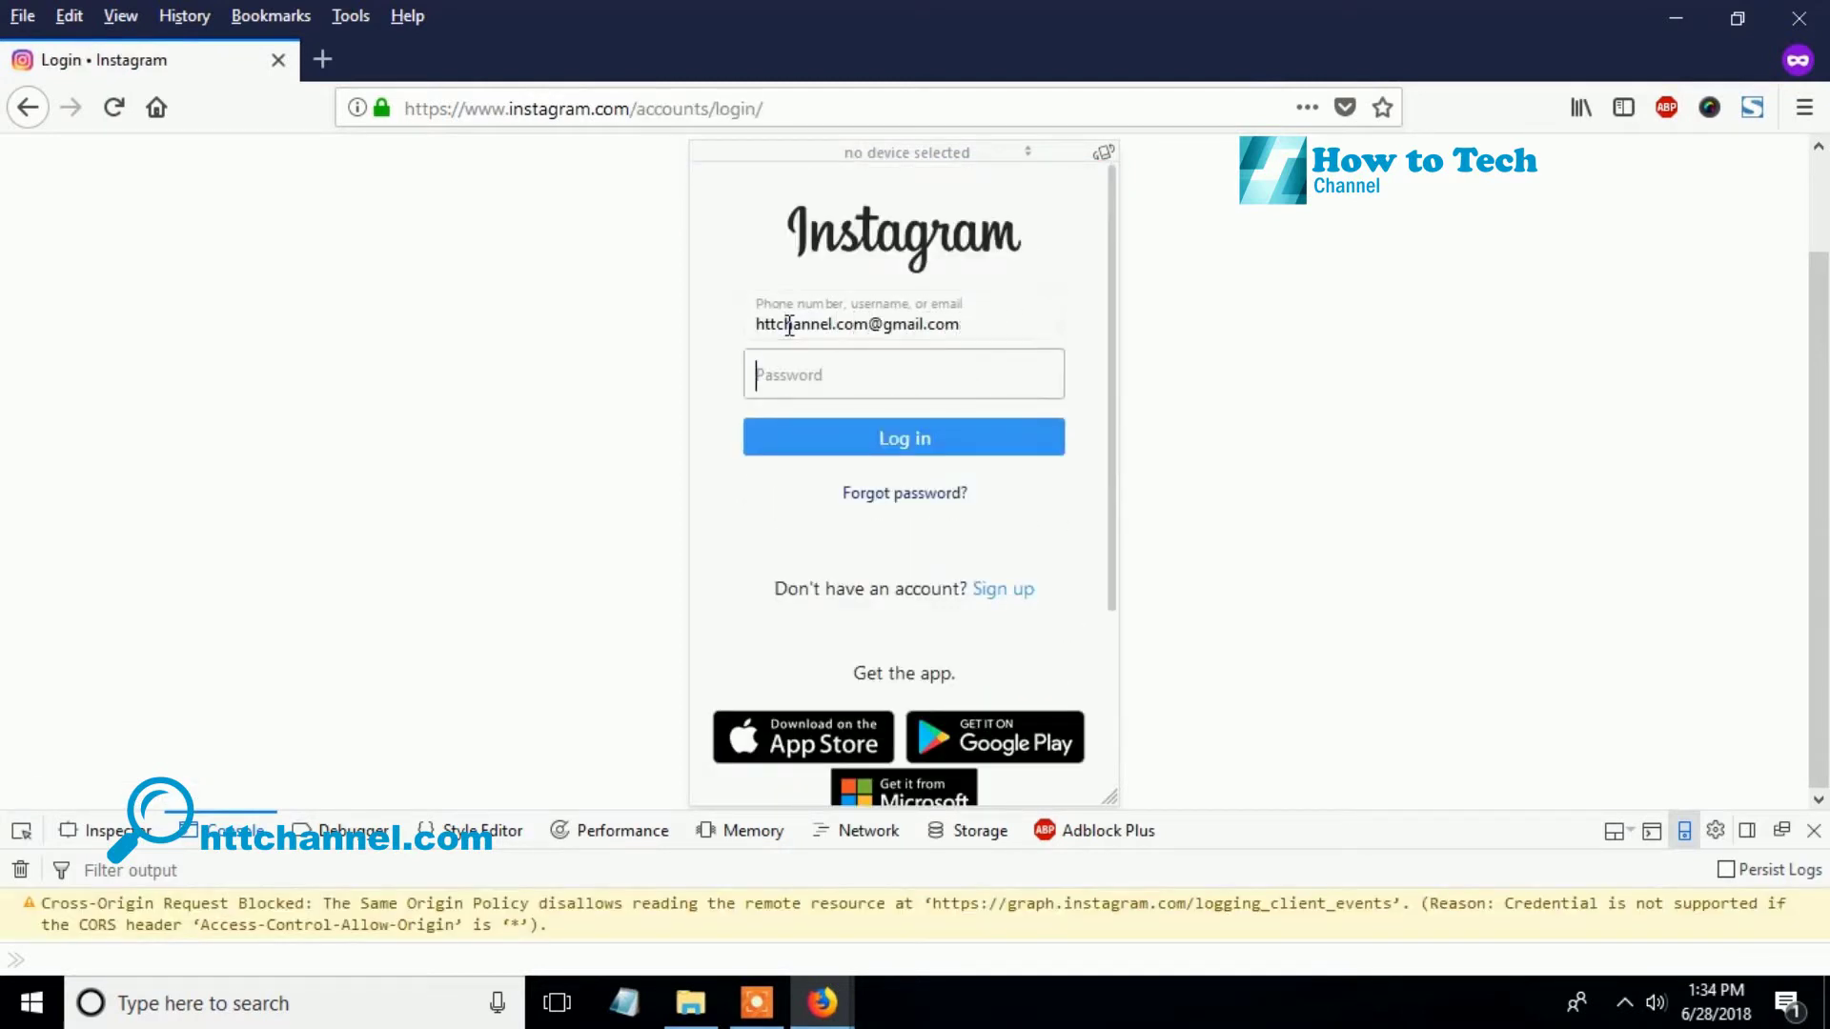
pyautogui.write('••')
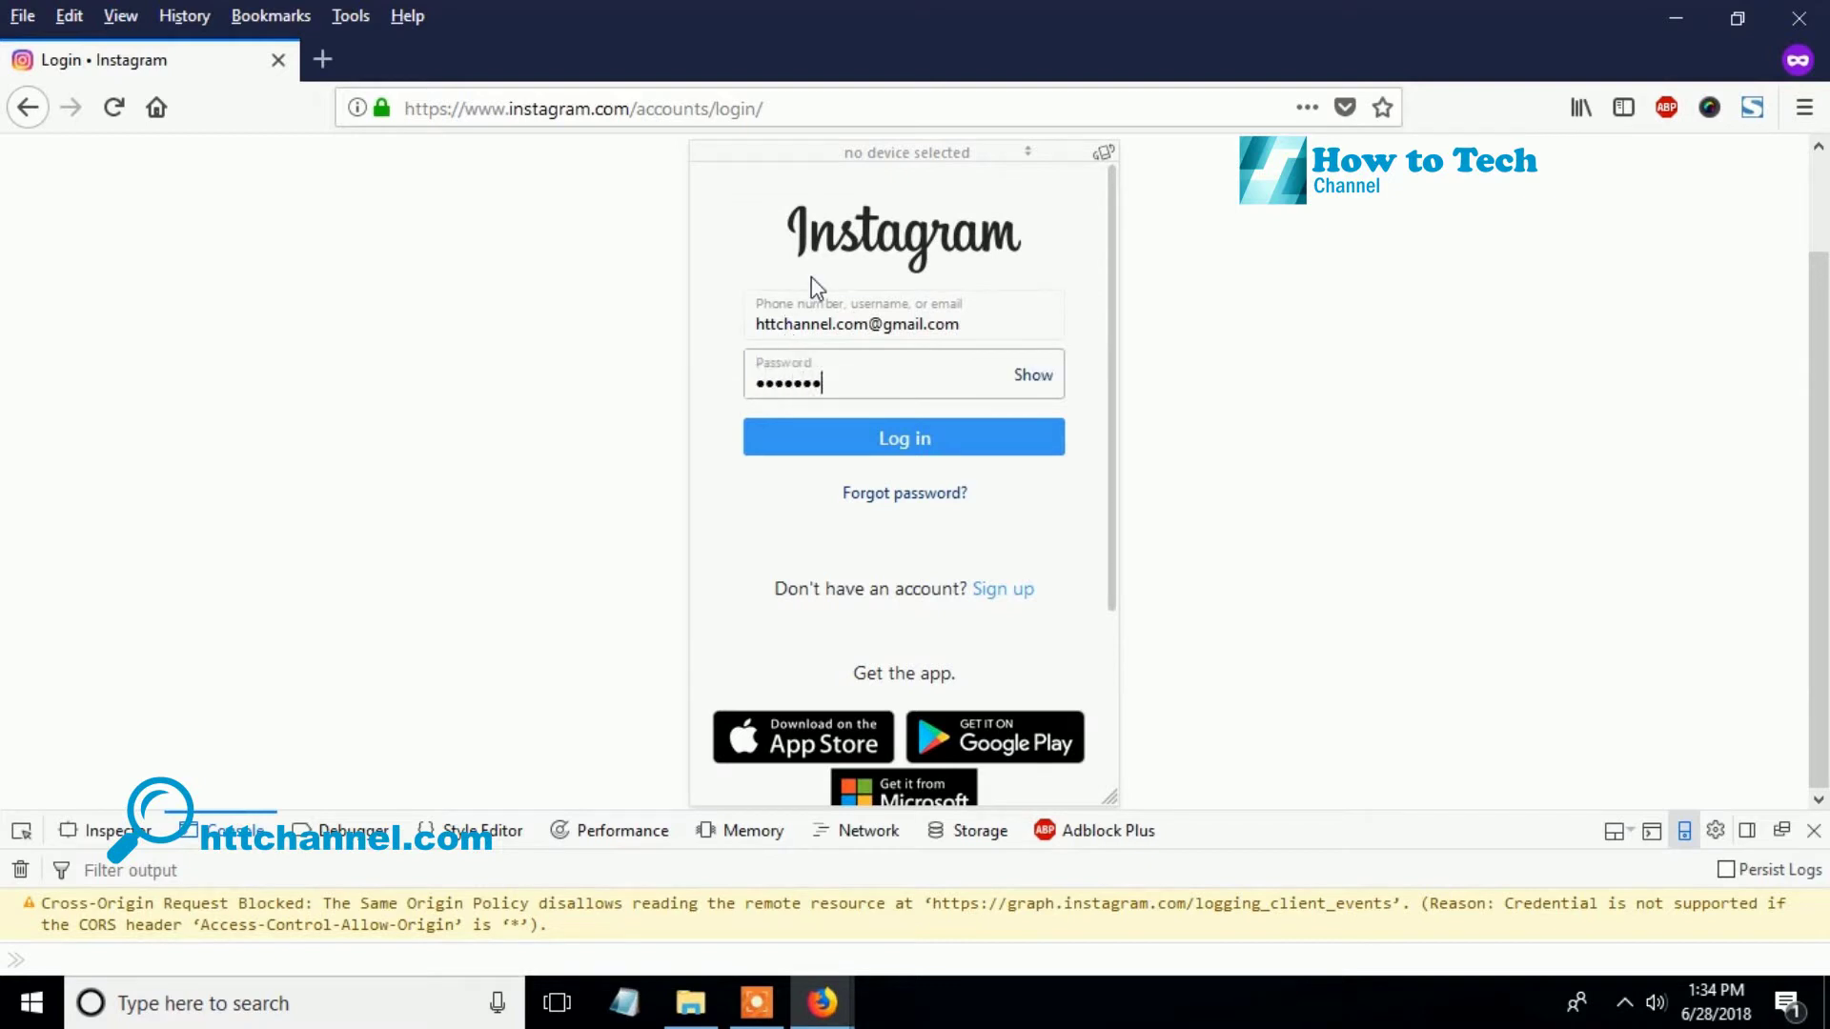
pyautogui.press('Return')
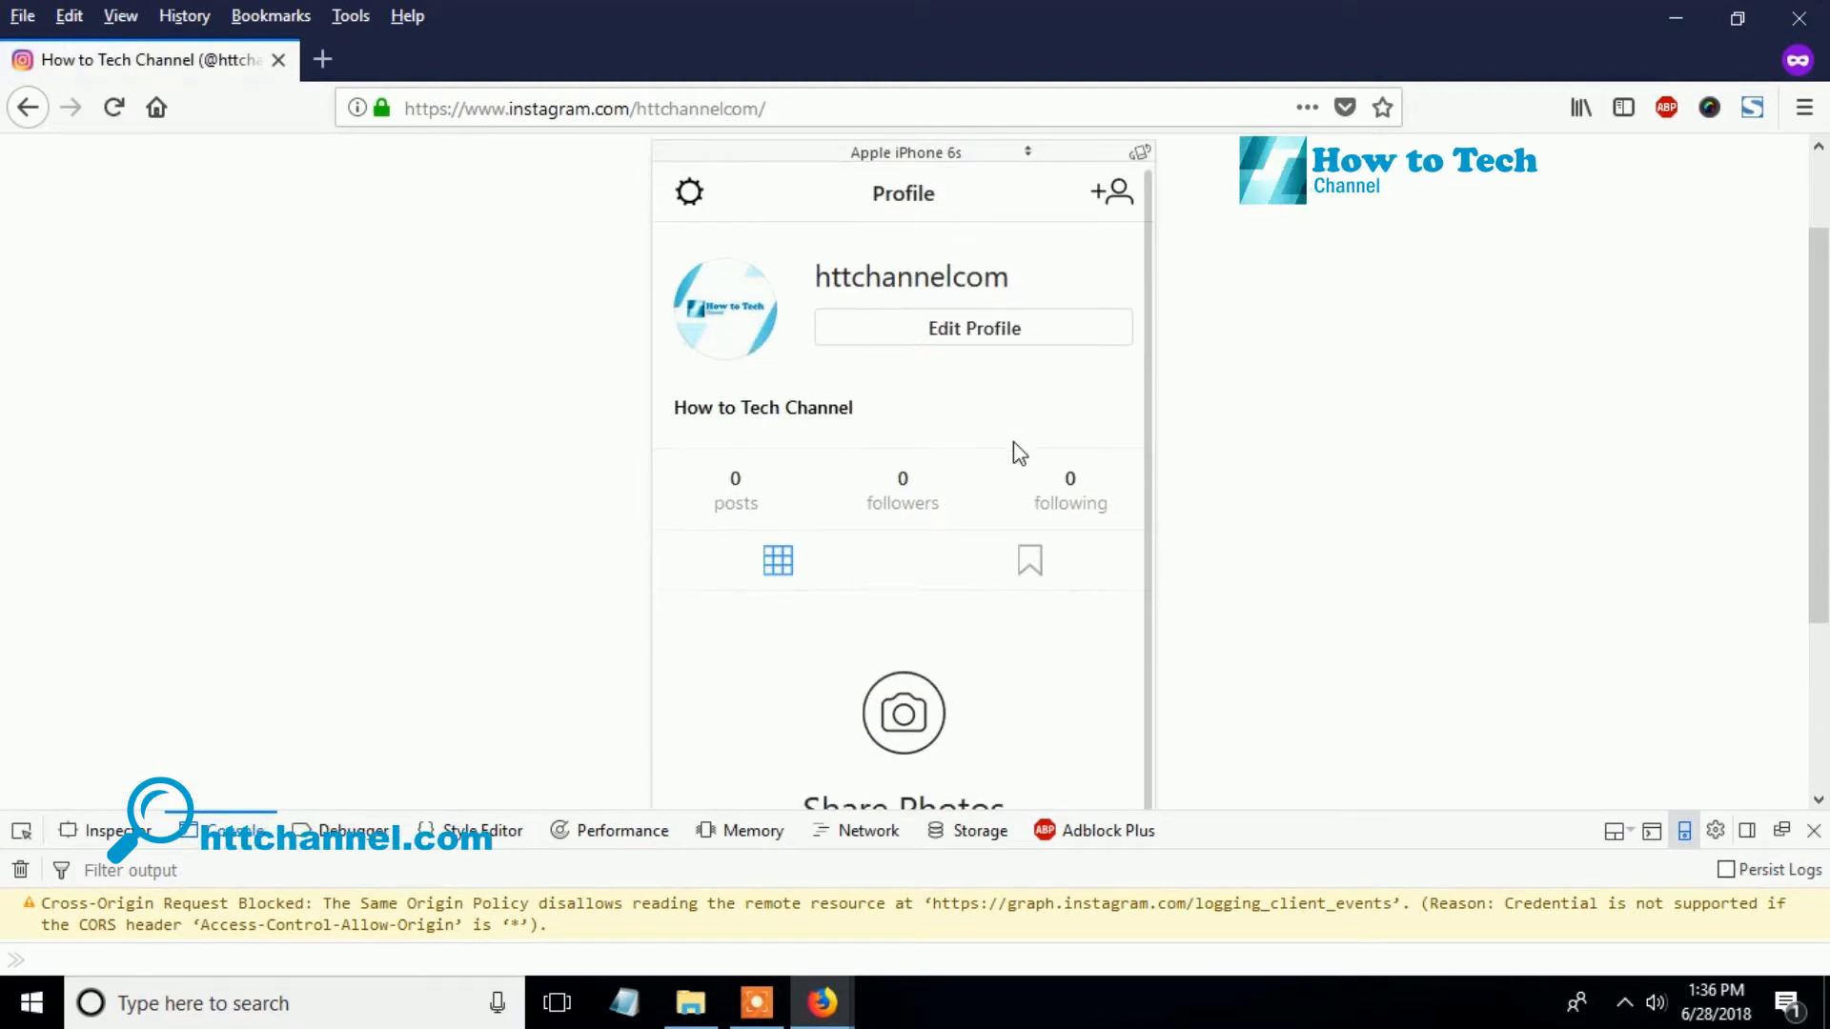
# Post How to Tech Channel.jpg with the caption 'How to Tech Channel Logo'
pyautogui.scroll(-3, 1099, 600)
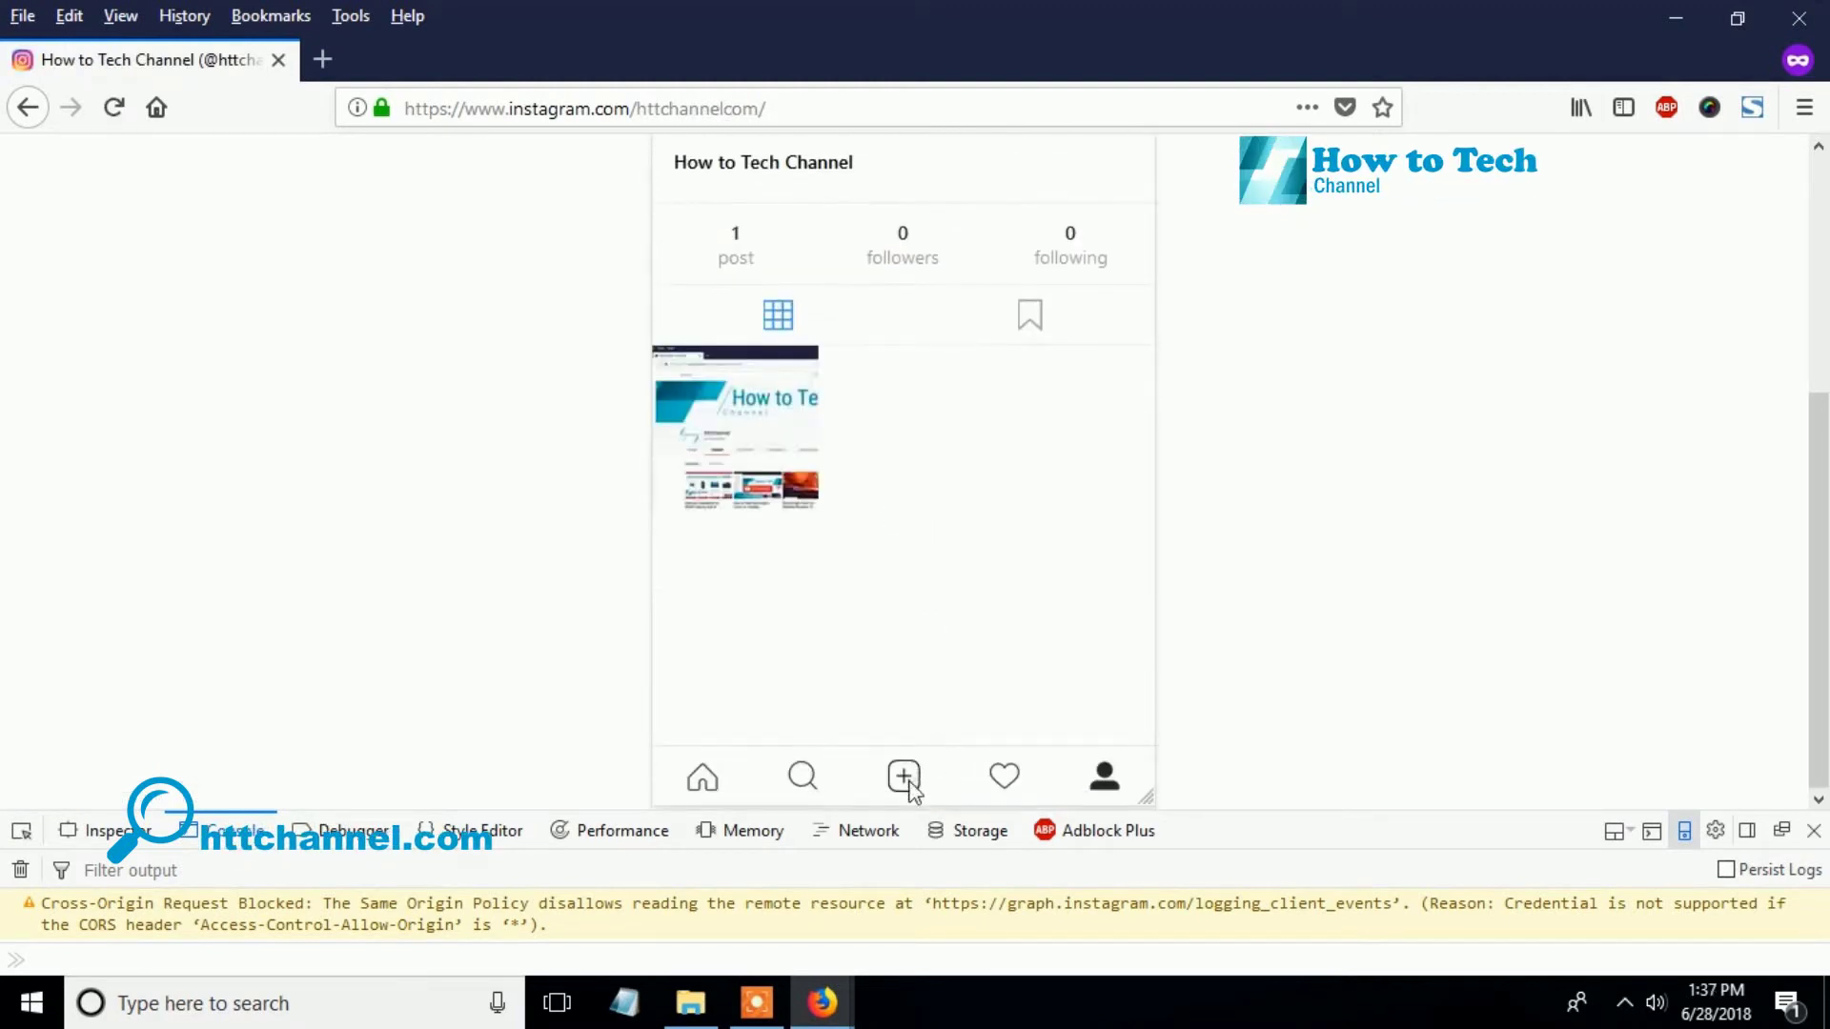
pyautogui.click(903, 777)
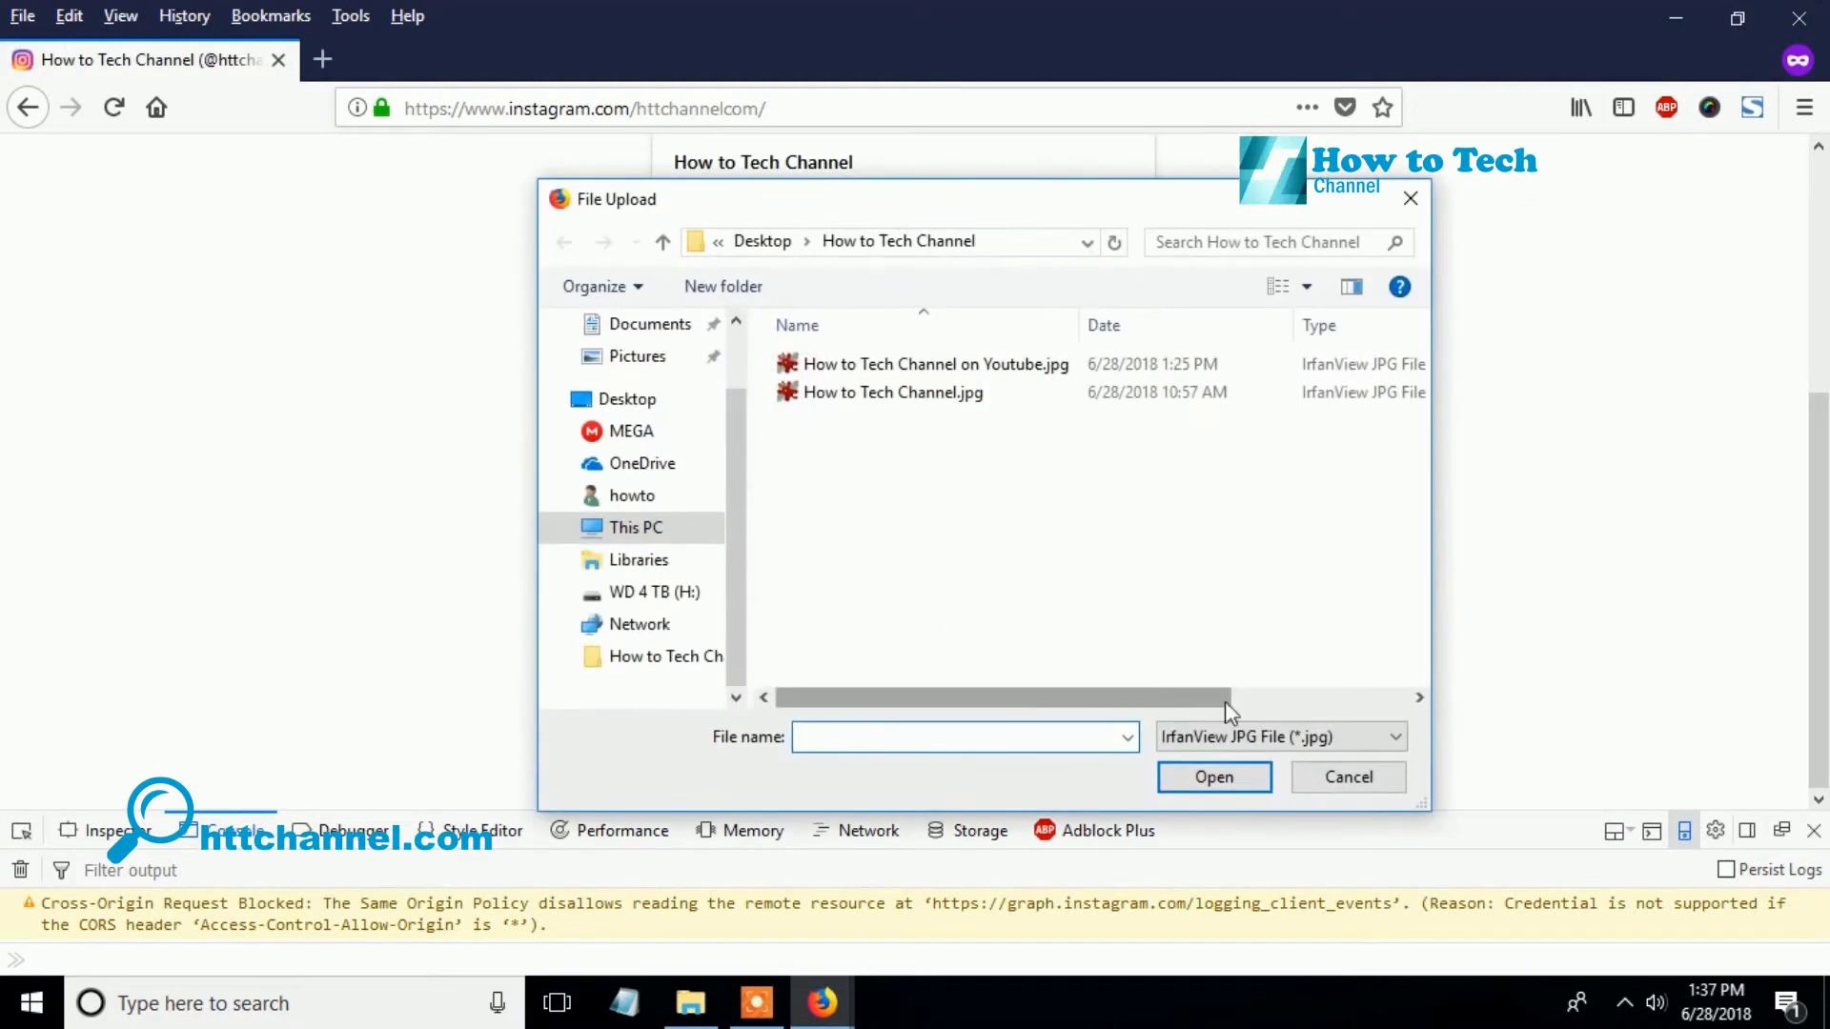
pyautogui.click(1225, 736)
pyautogui.click(1221, 763)
pyautogui.click(907, 397)
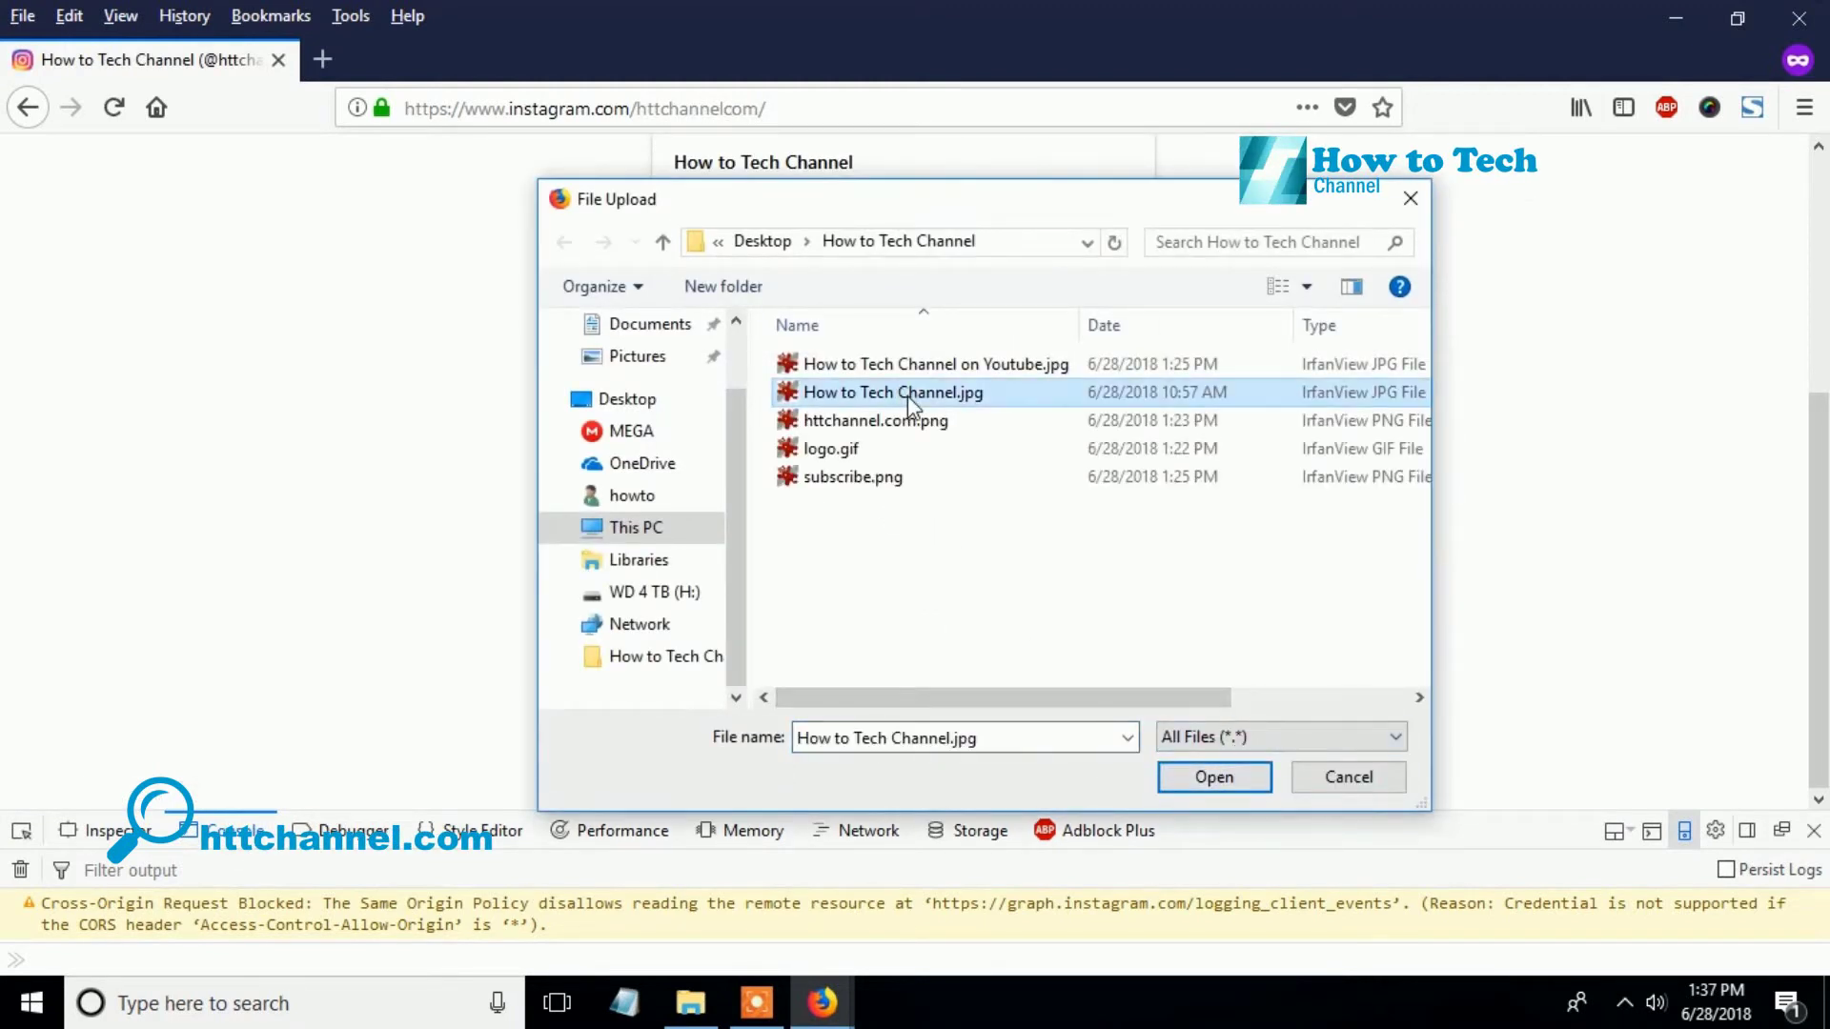
pyautogui.doubleClick(907, 396)
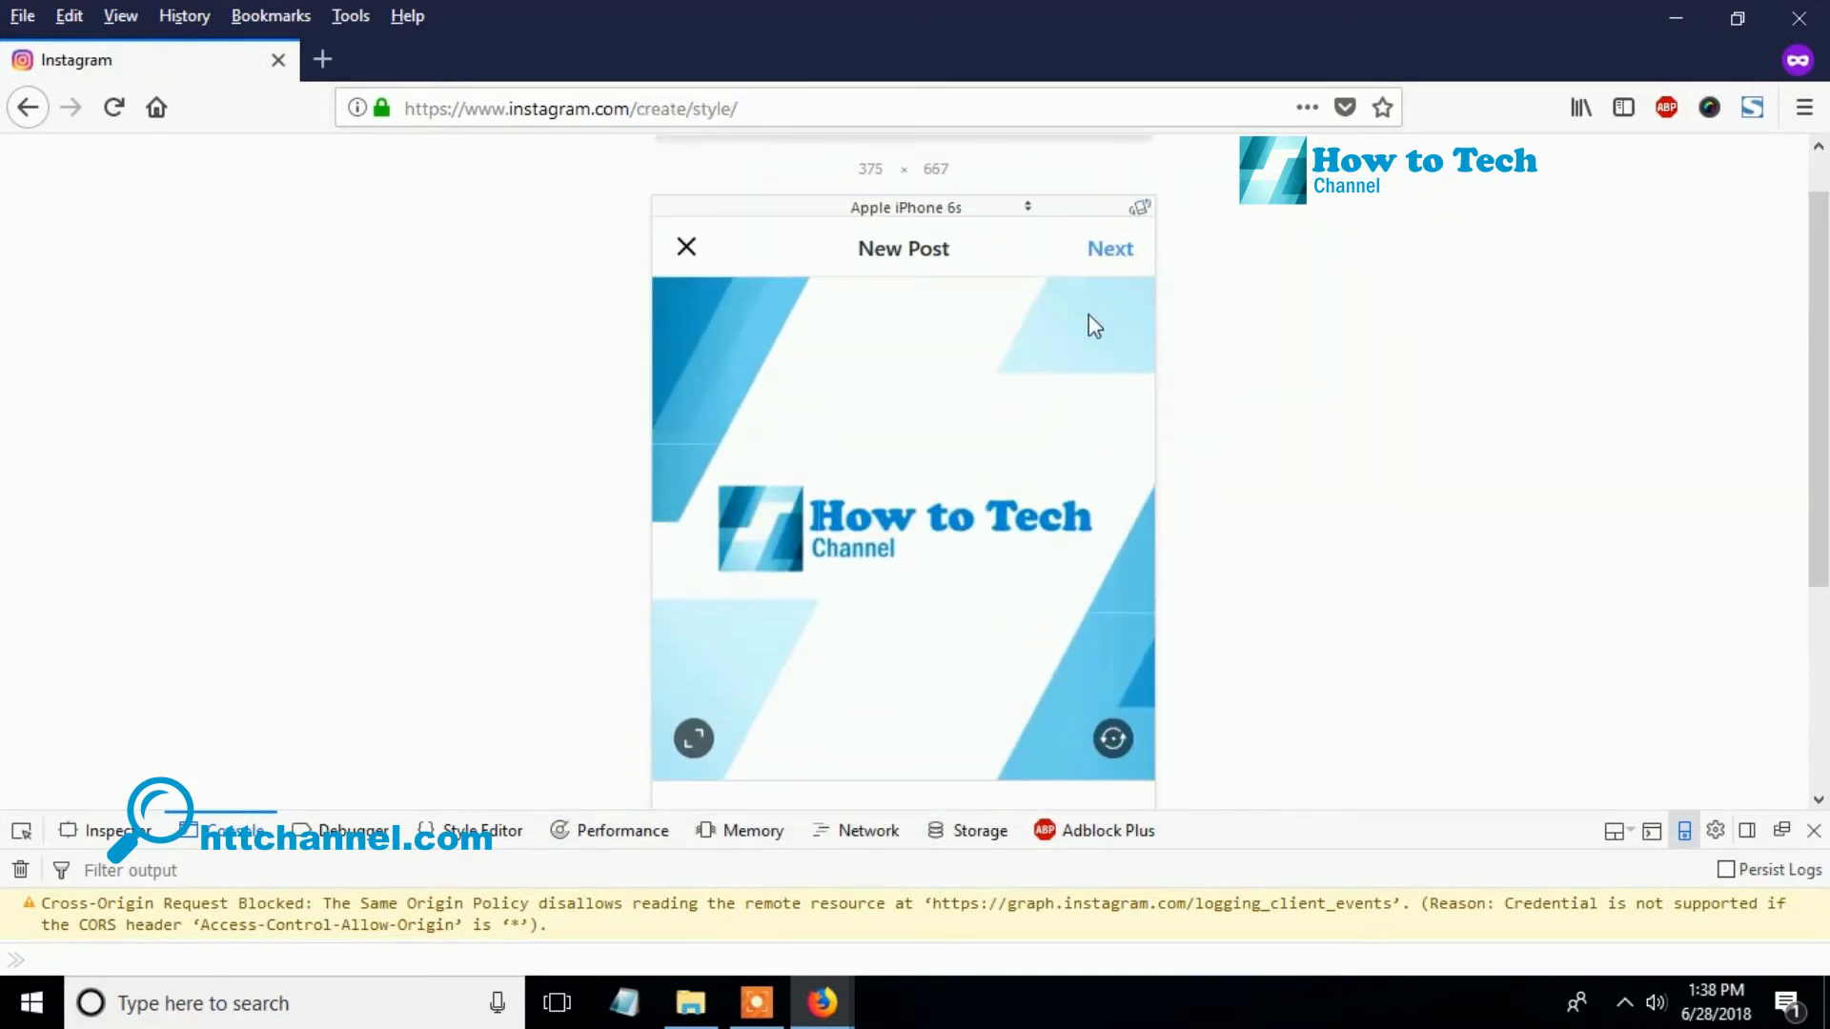
pyautogui.click(1111, 248)
pyautogui.click(785, 330)
pyautogui.write('How to')
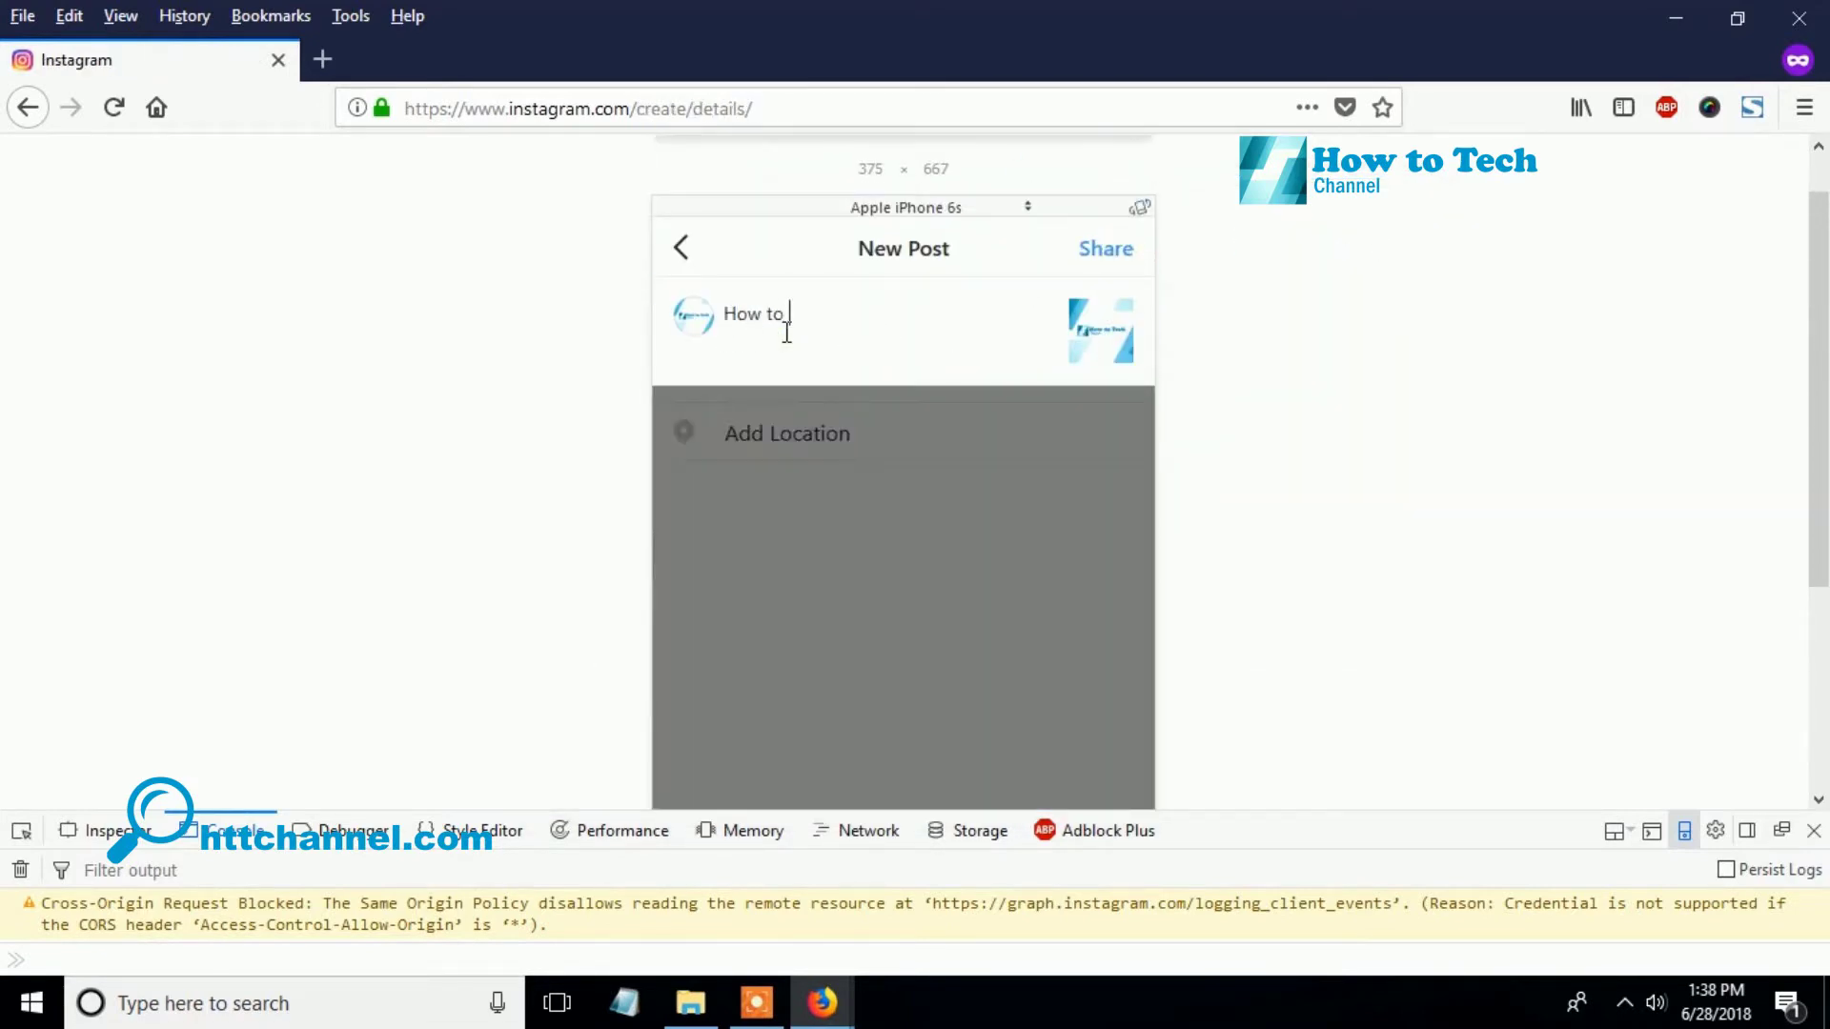
pyautogui.write(' Tech Channel Logo')
pyautogui.click(1118, 252)
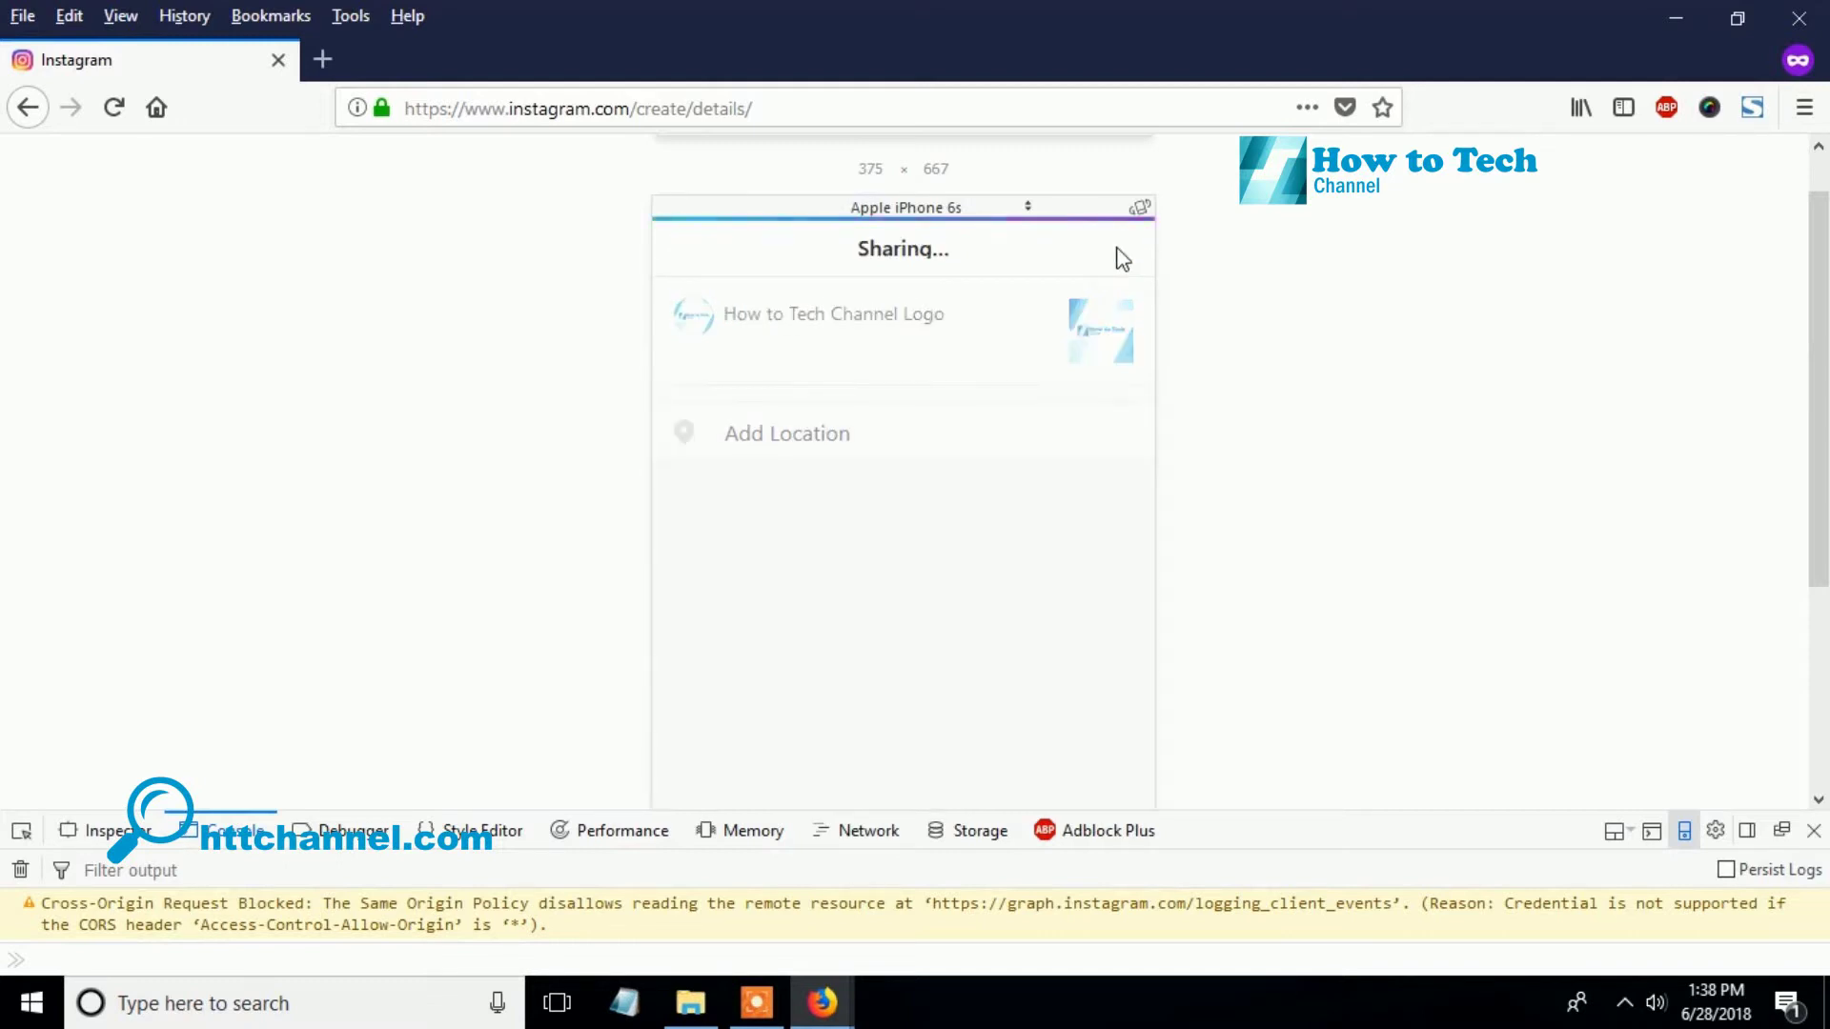
# Check the profile, widen the emulated viewport, and move between home feed and profile
pyautogui.scroll(-5, 993, 556)
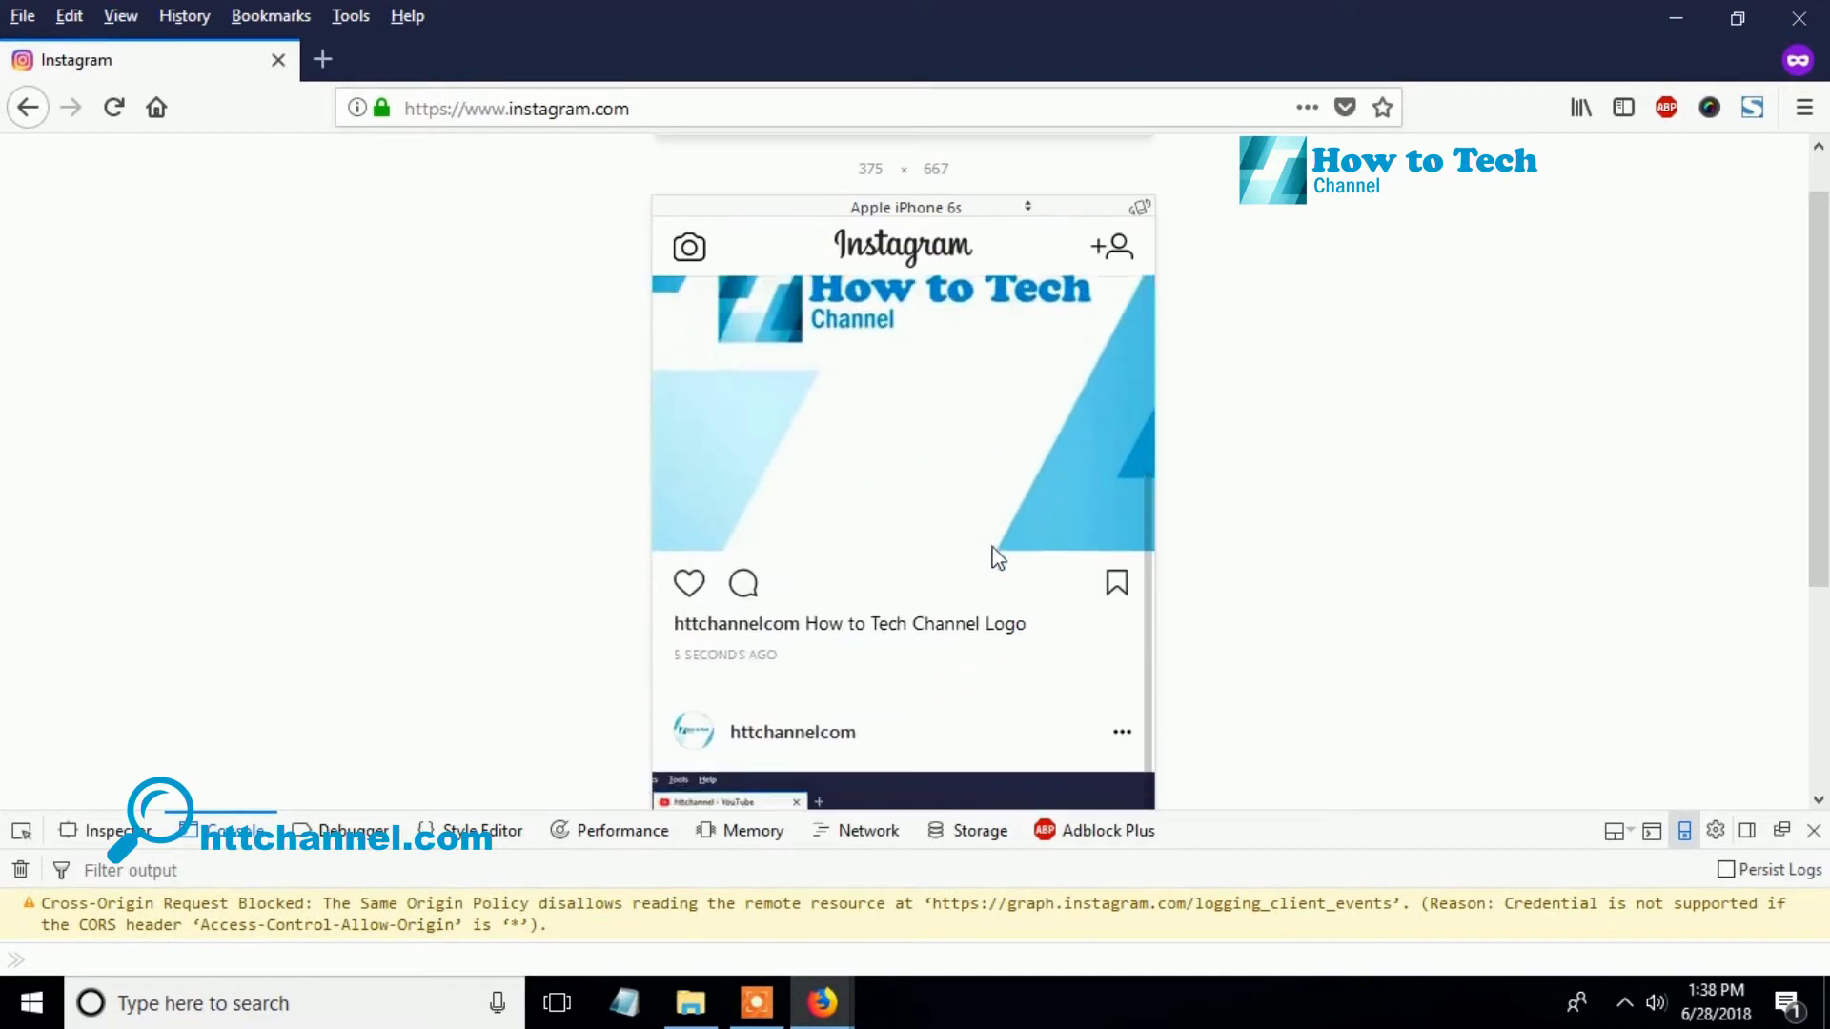
pyautogui.scroll(5, 1060, 675)
pyautogui.scroll(-10, 1081, 696)
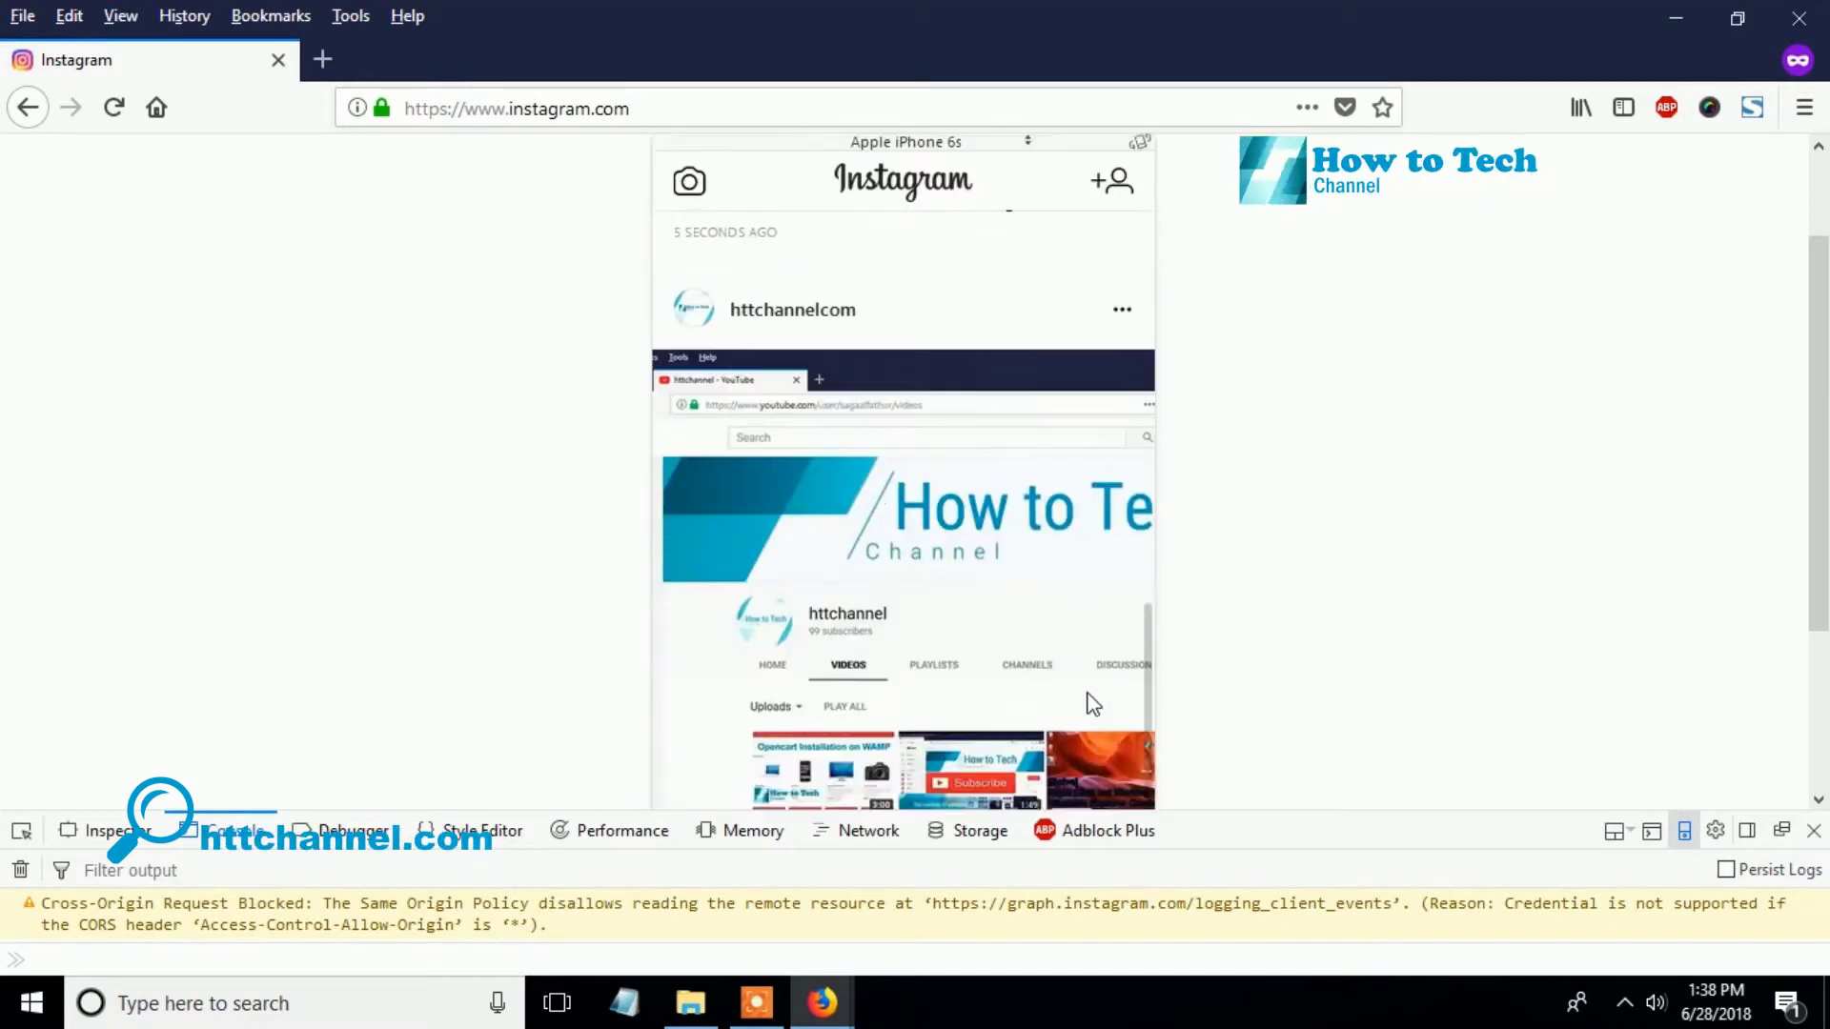
pyautogui.click(1105, 780)
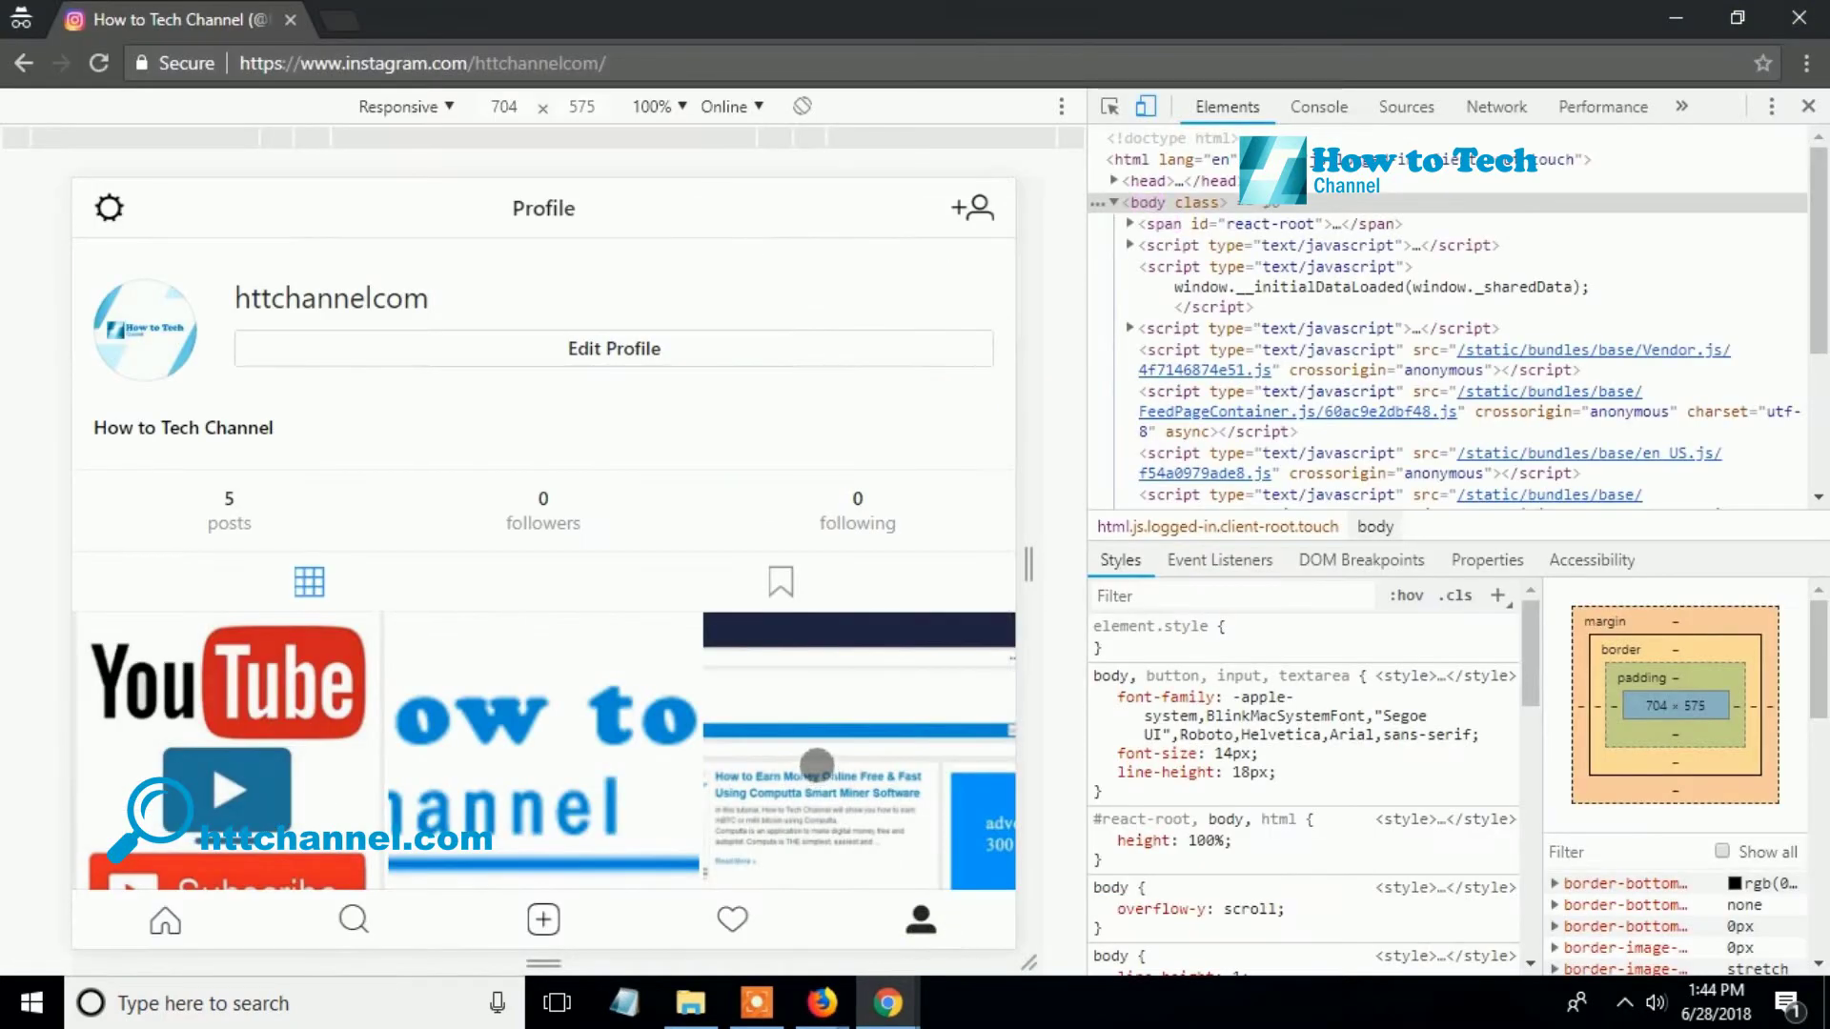
pyautogui.scroll(-4, 817, 766)
pyautogui.scroll(4, 816, 765)
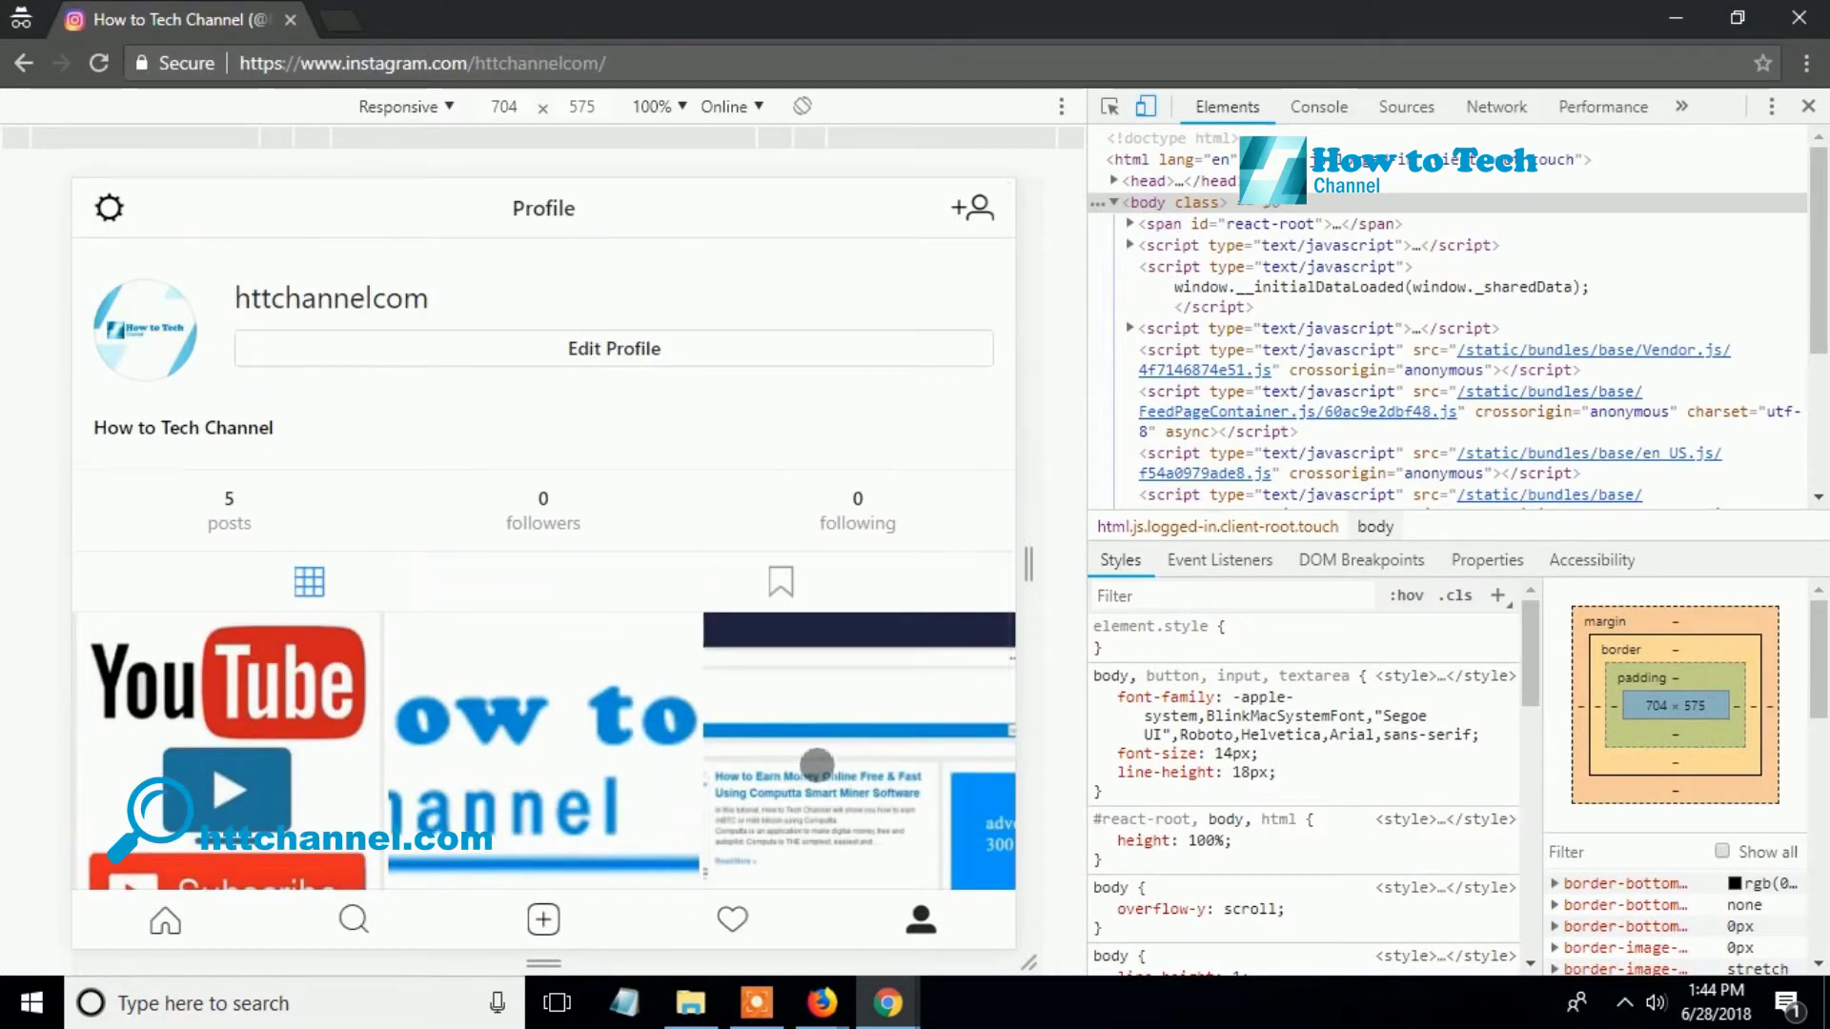
pyautogui.moveTo(1087, 661); pyautogui.dragTo(1414, 660)
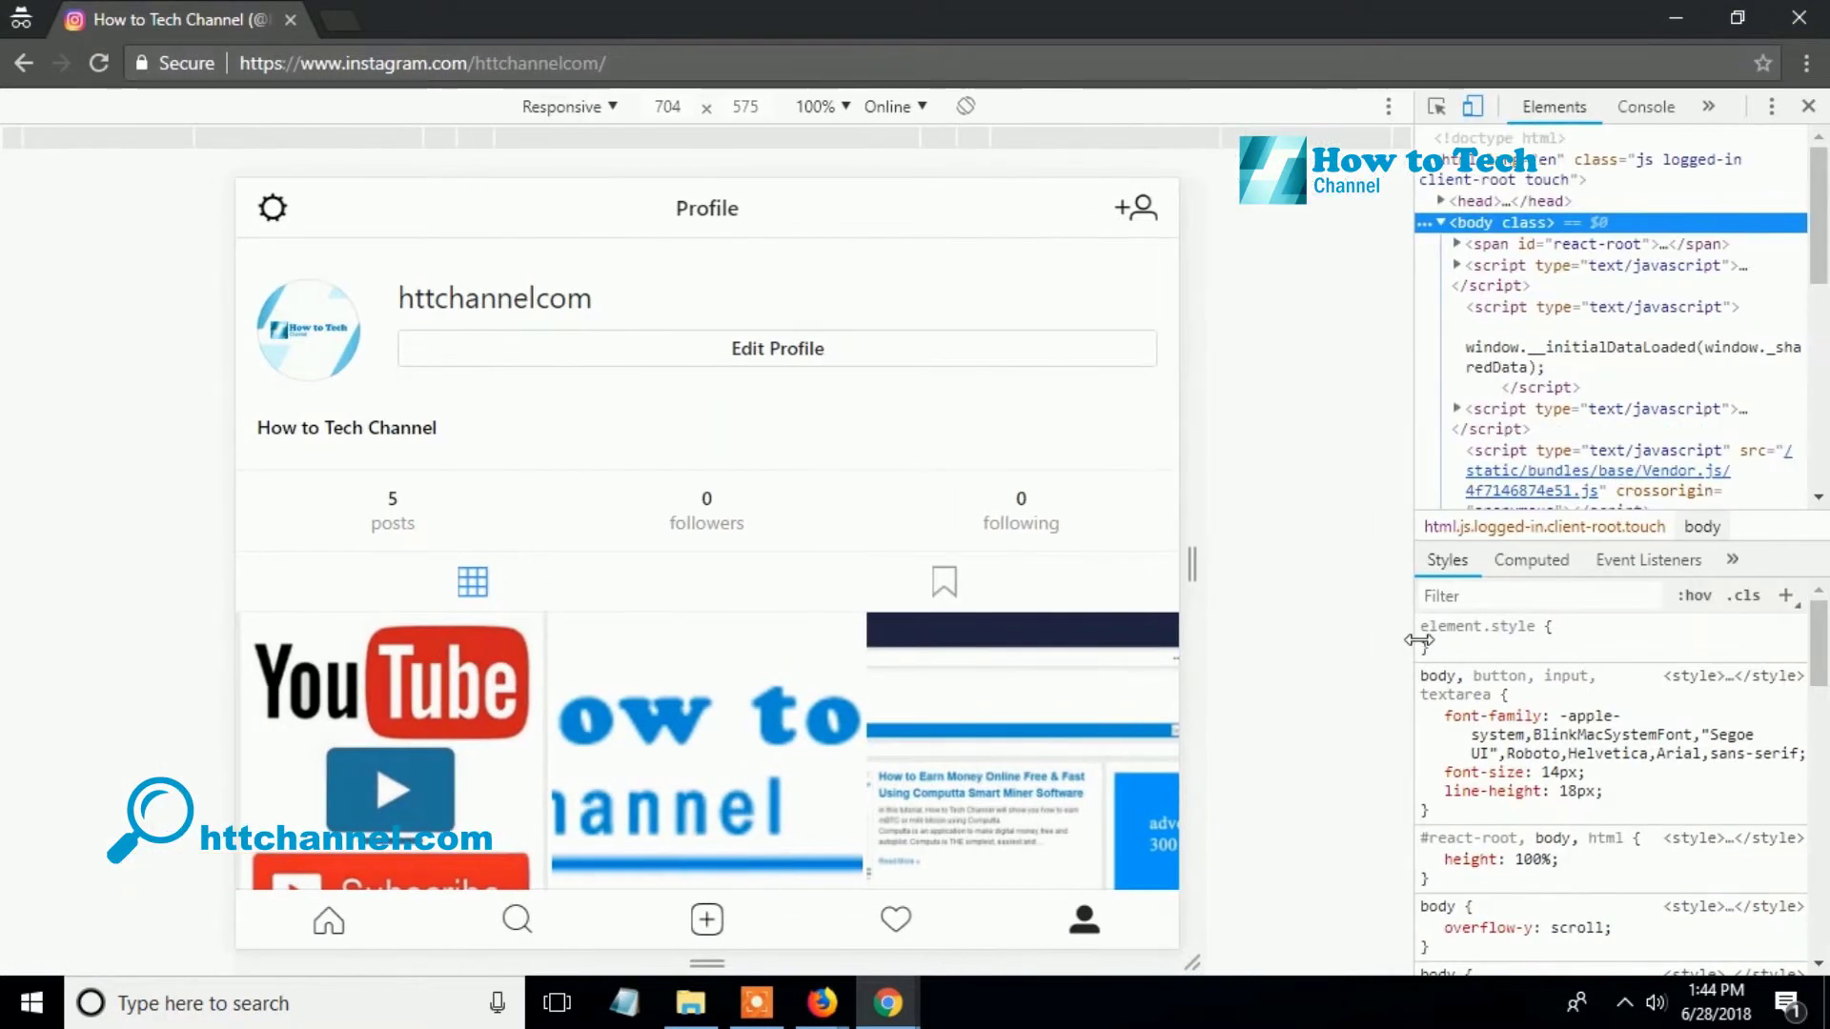
pyautogui.scroll(-4, 896, 652)
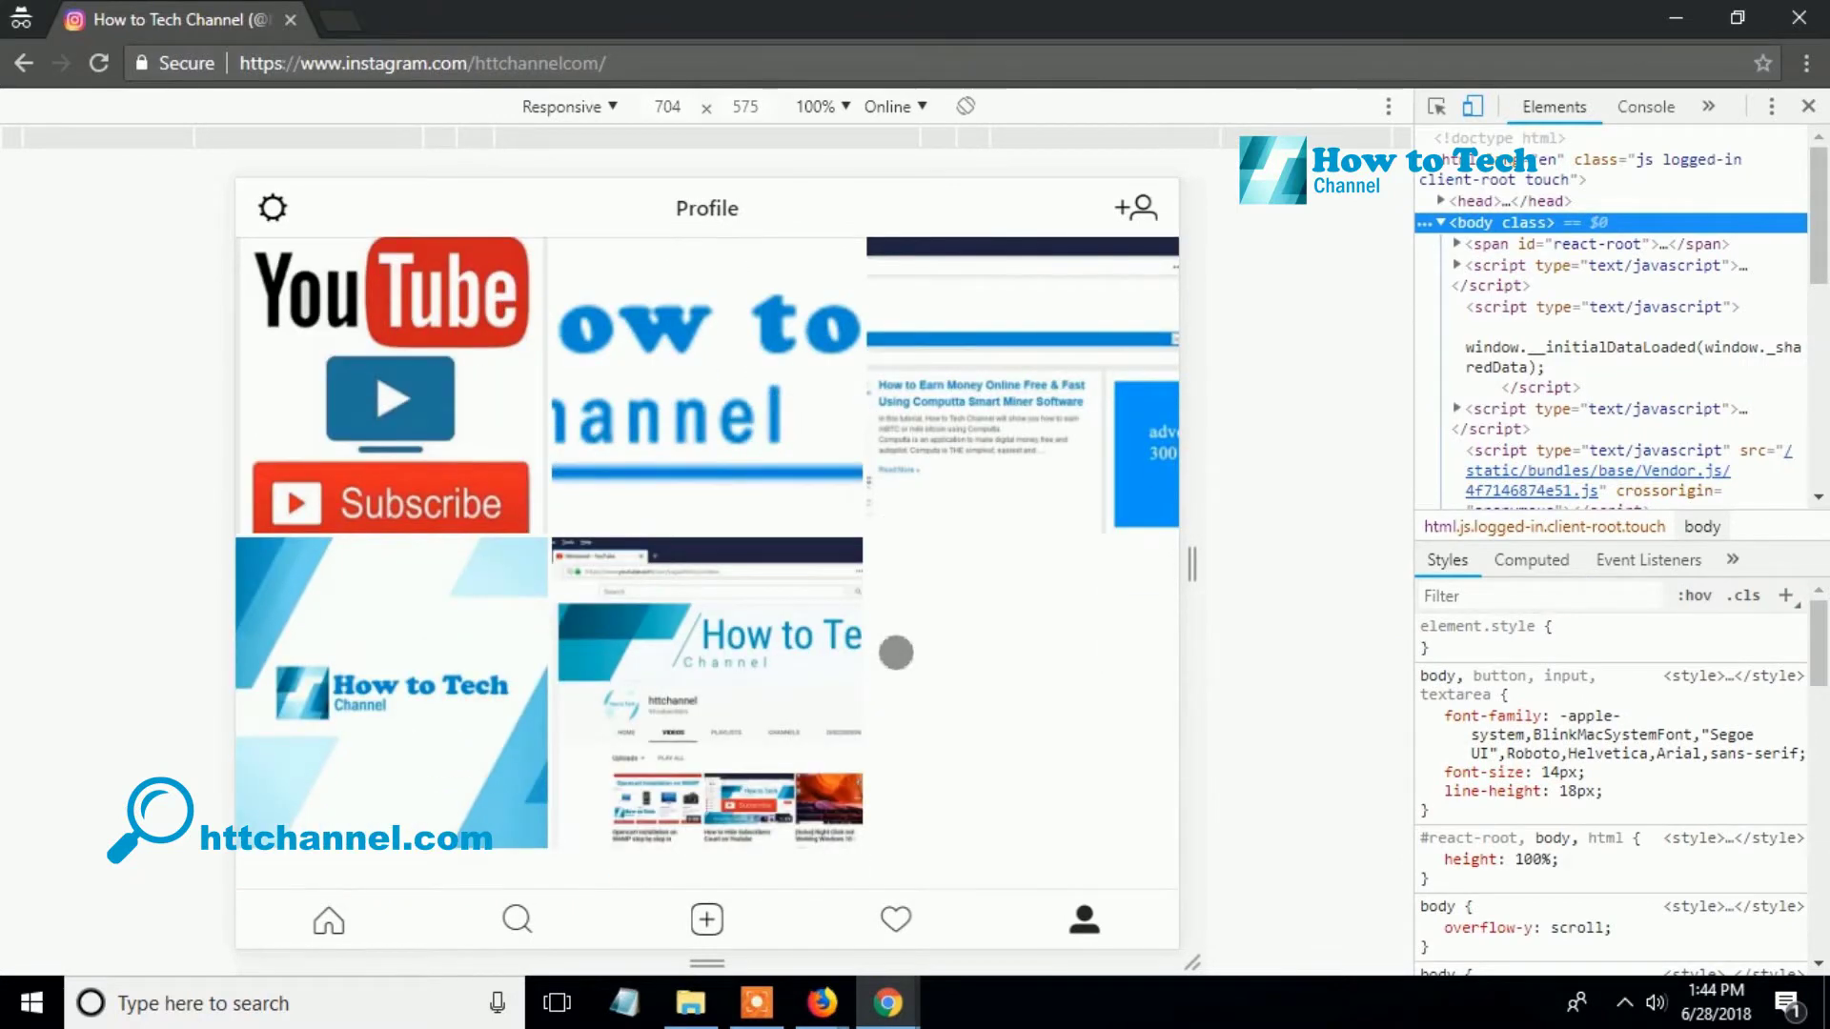
pyautogui.click(329, 921)
pyautogui.click(1085, 919)
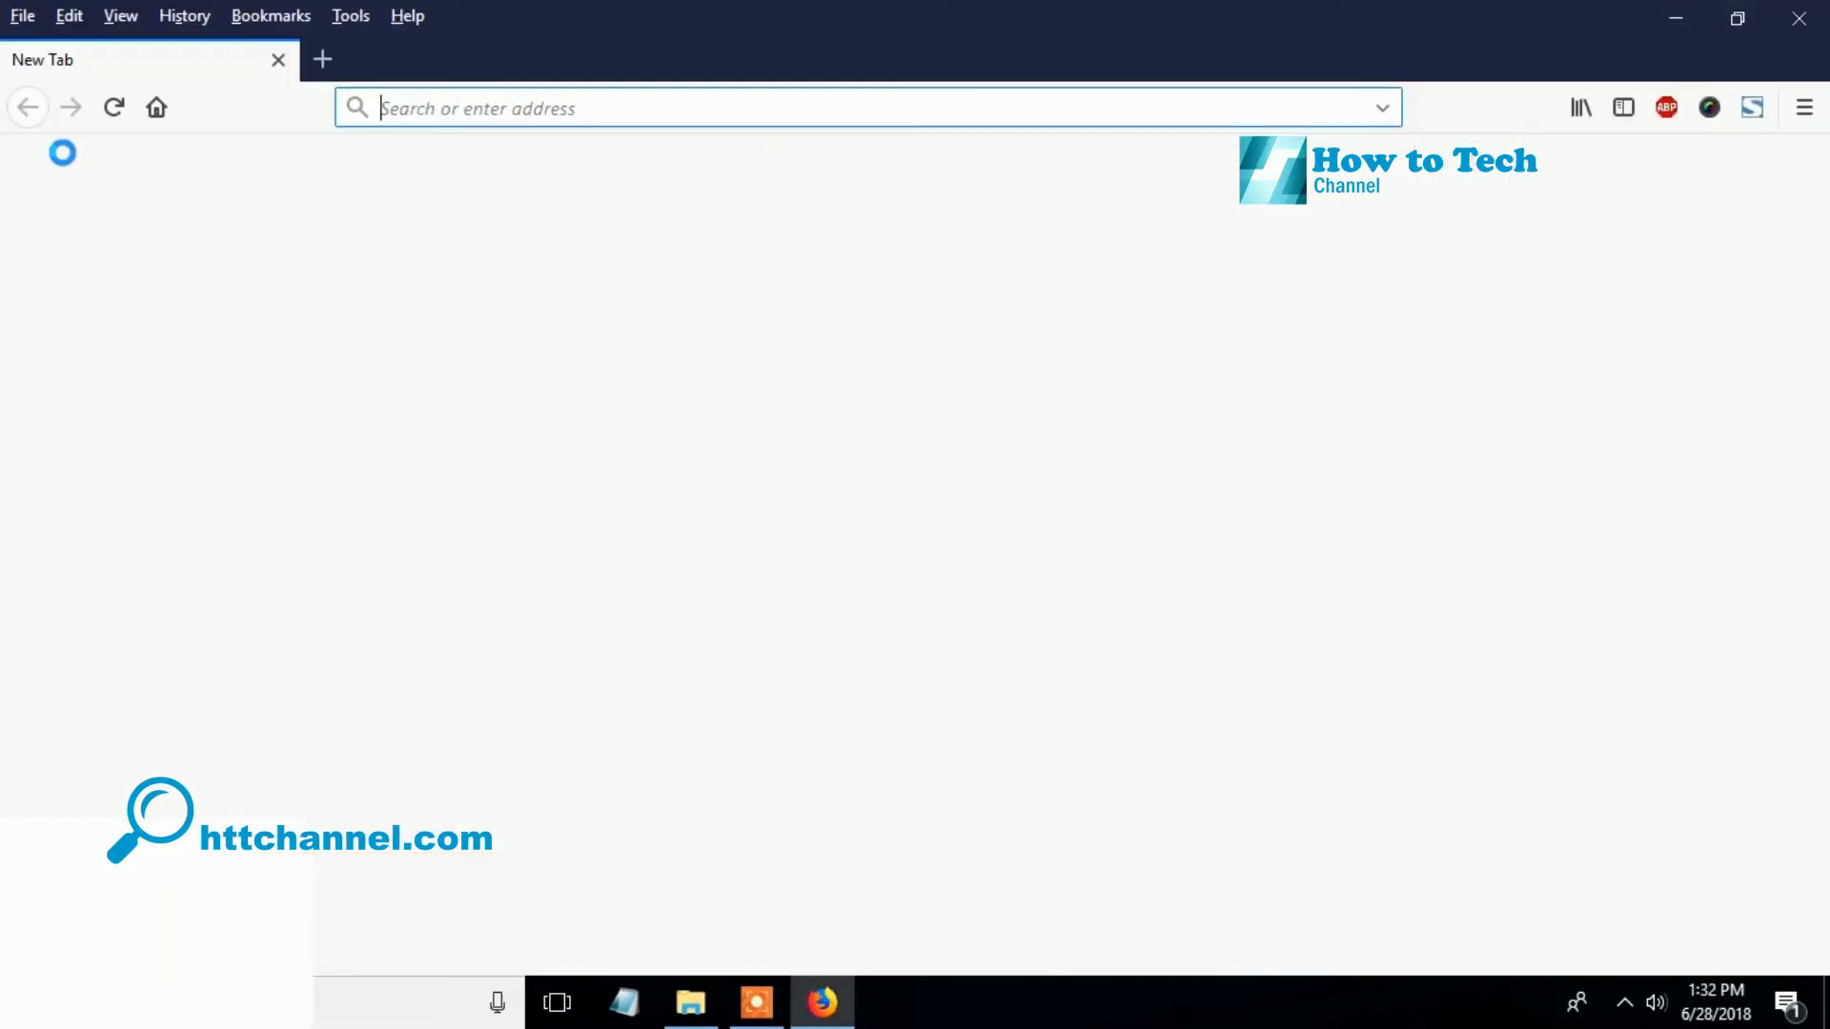
# Open a new private window and show the Web Console from the Web Developer tools
pyautogui.click(22, 20)
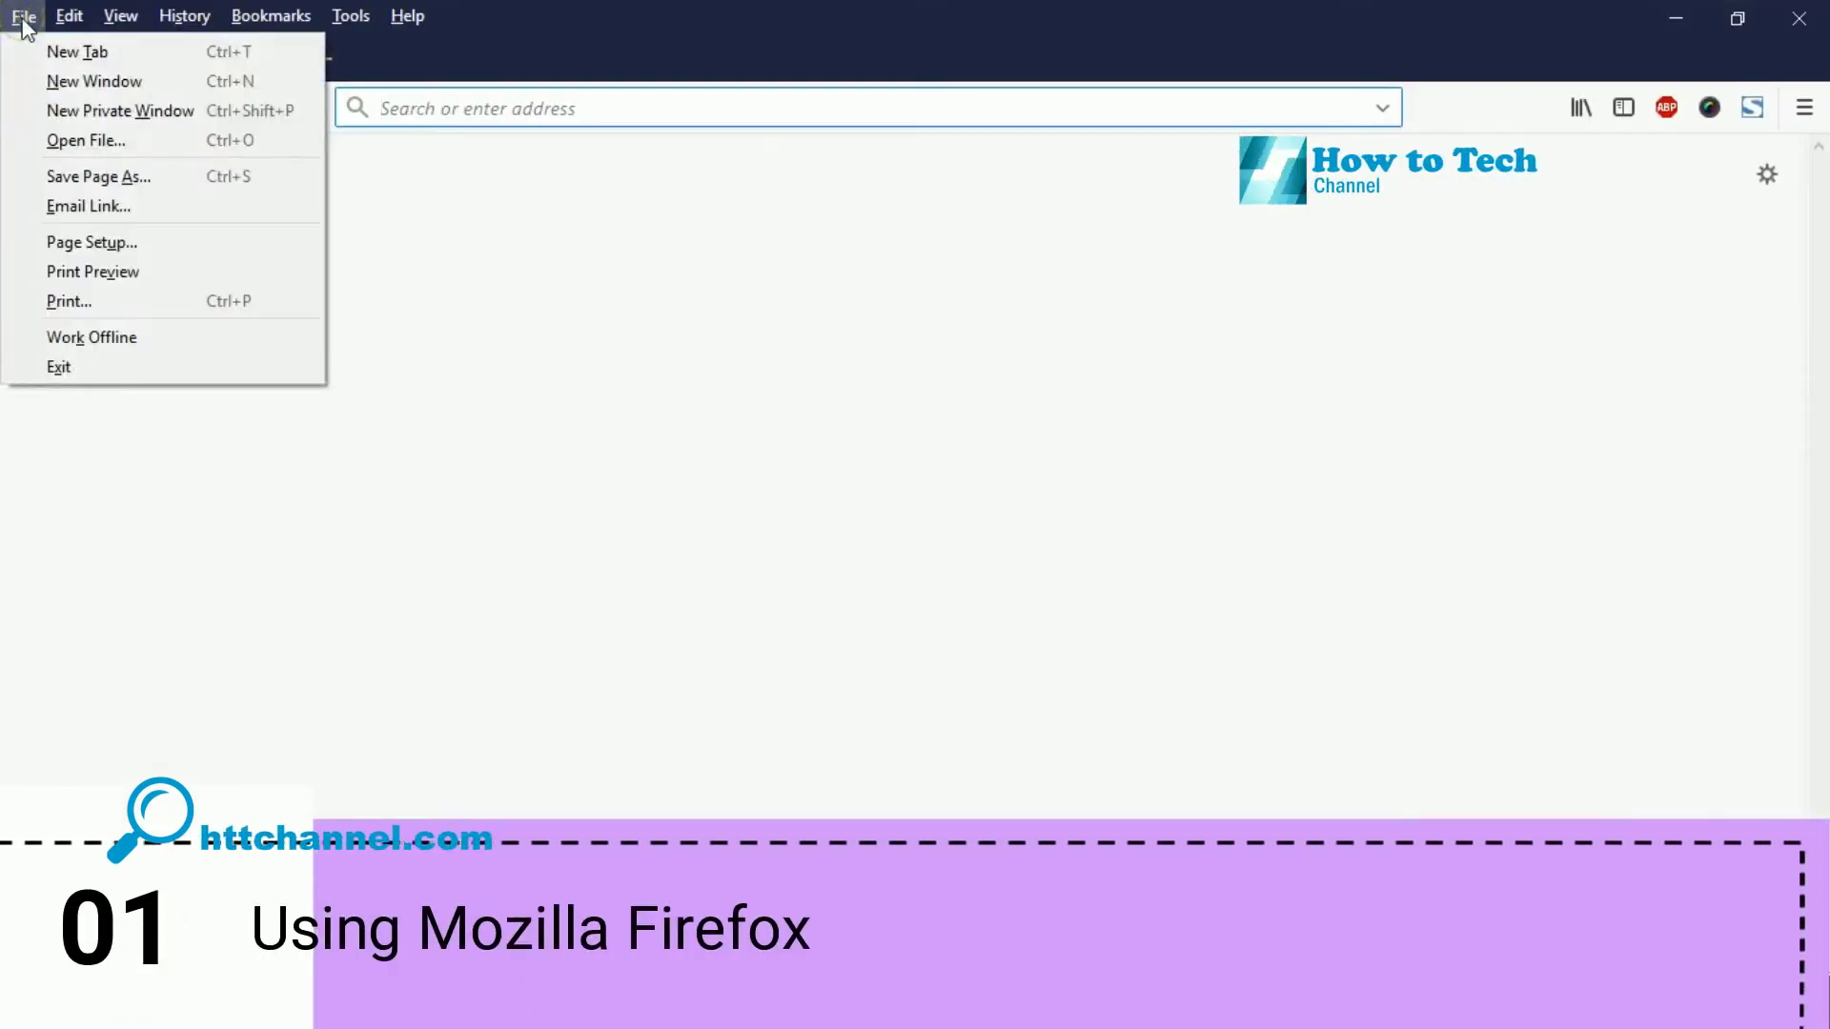
pyautogui.click(44, 111)
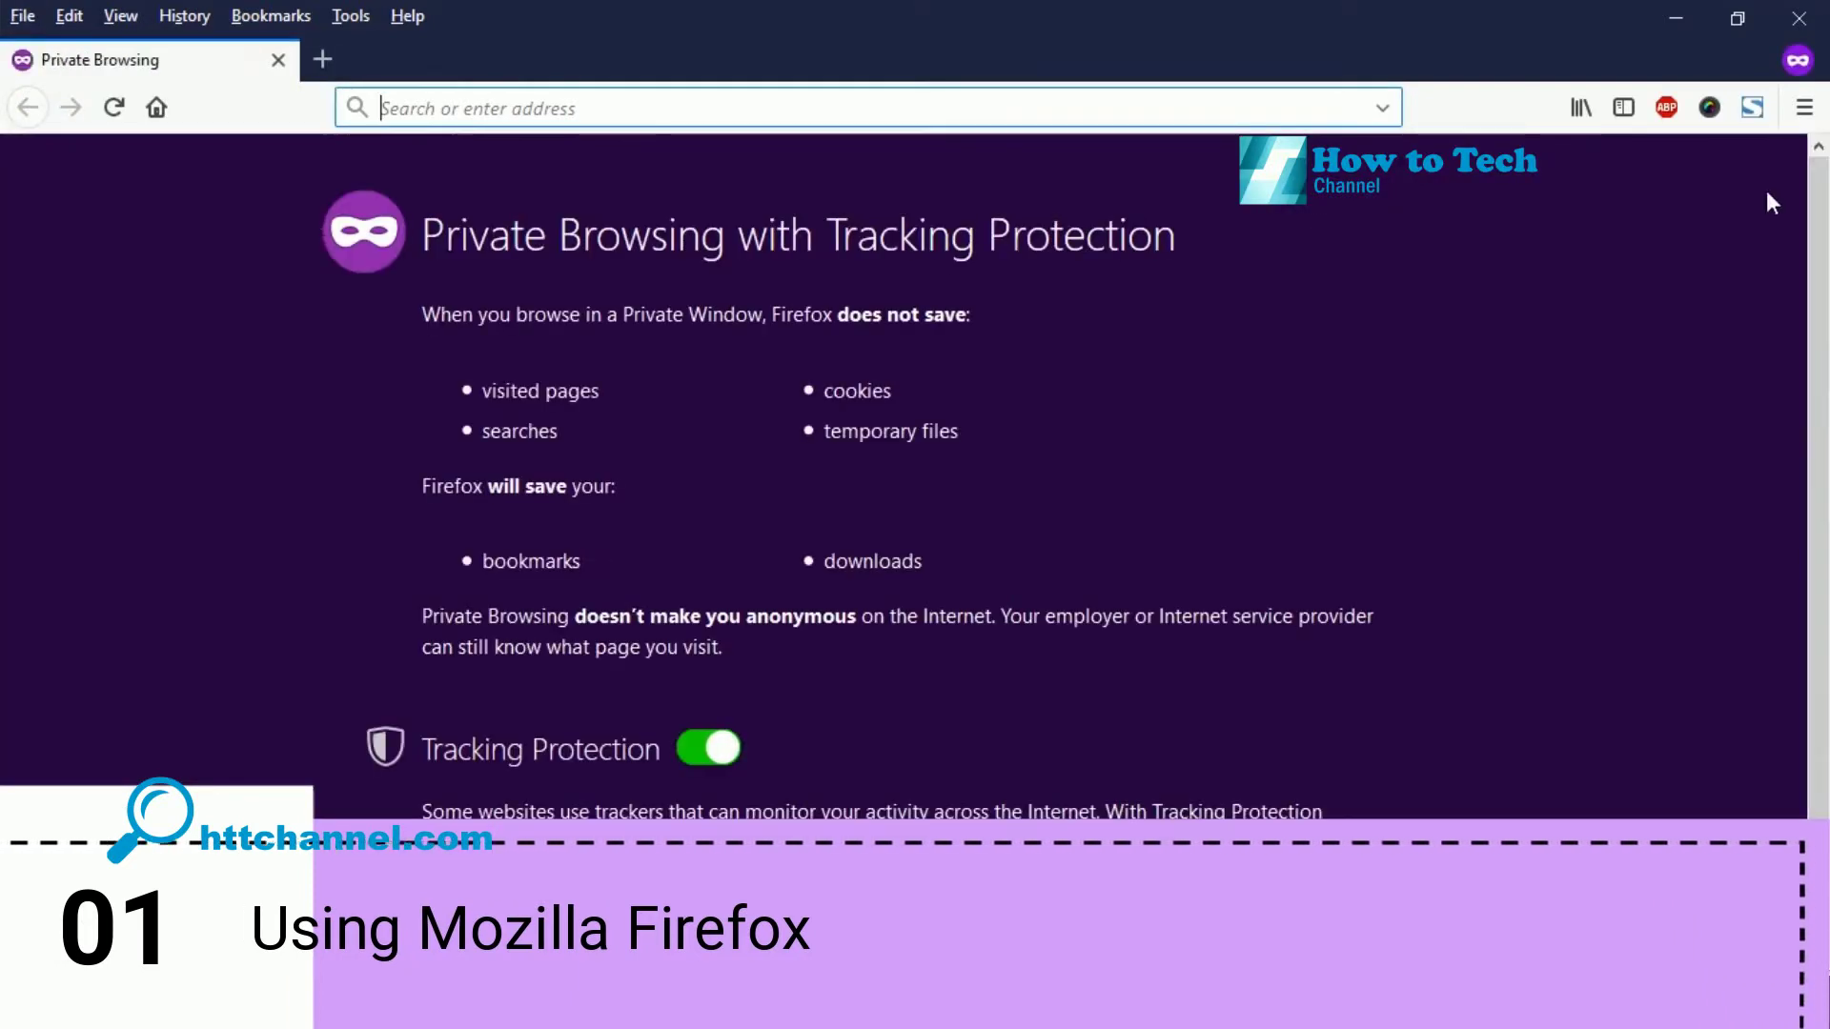
pyautogui.click(1815, 111)
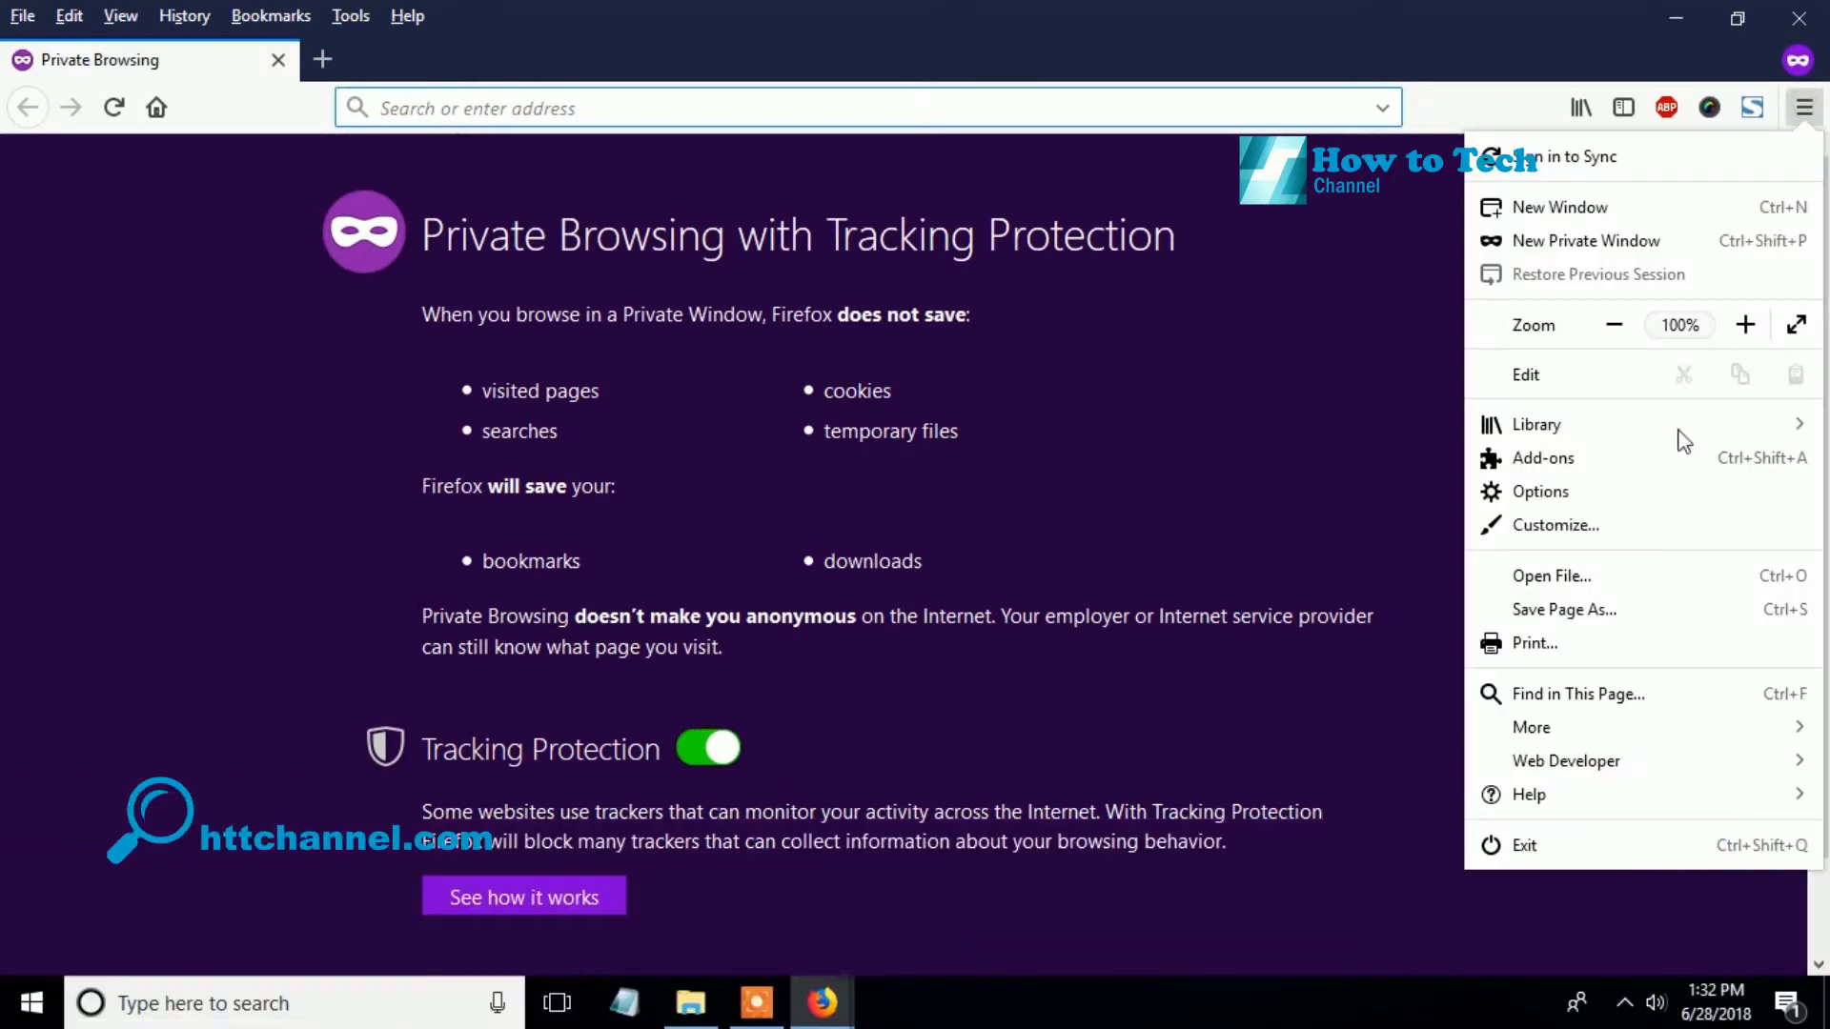
pyautogui.click(1574, 762)
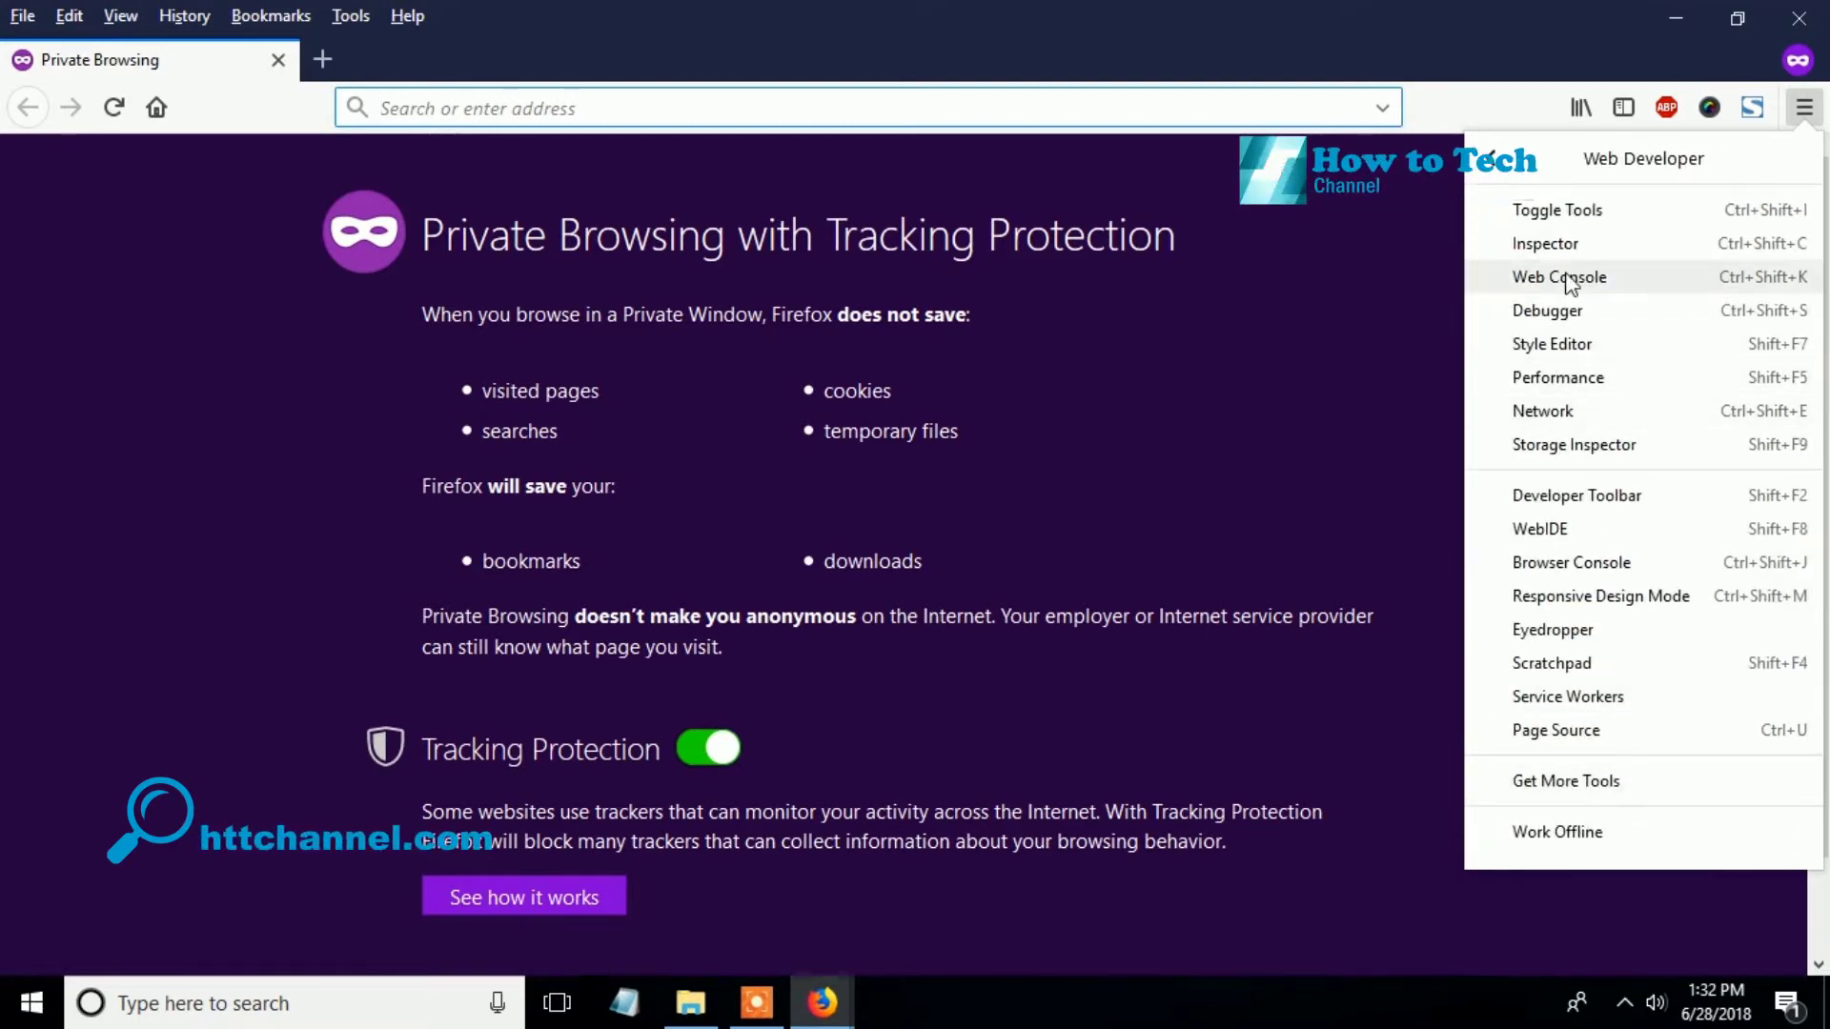
pyautogui.click(1567, 278)
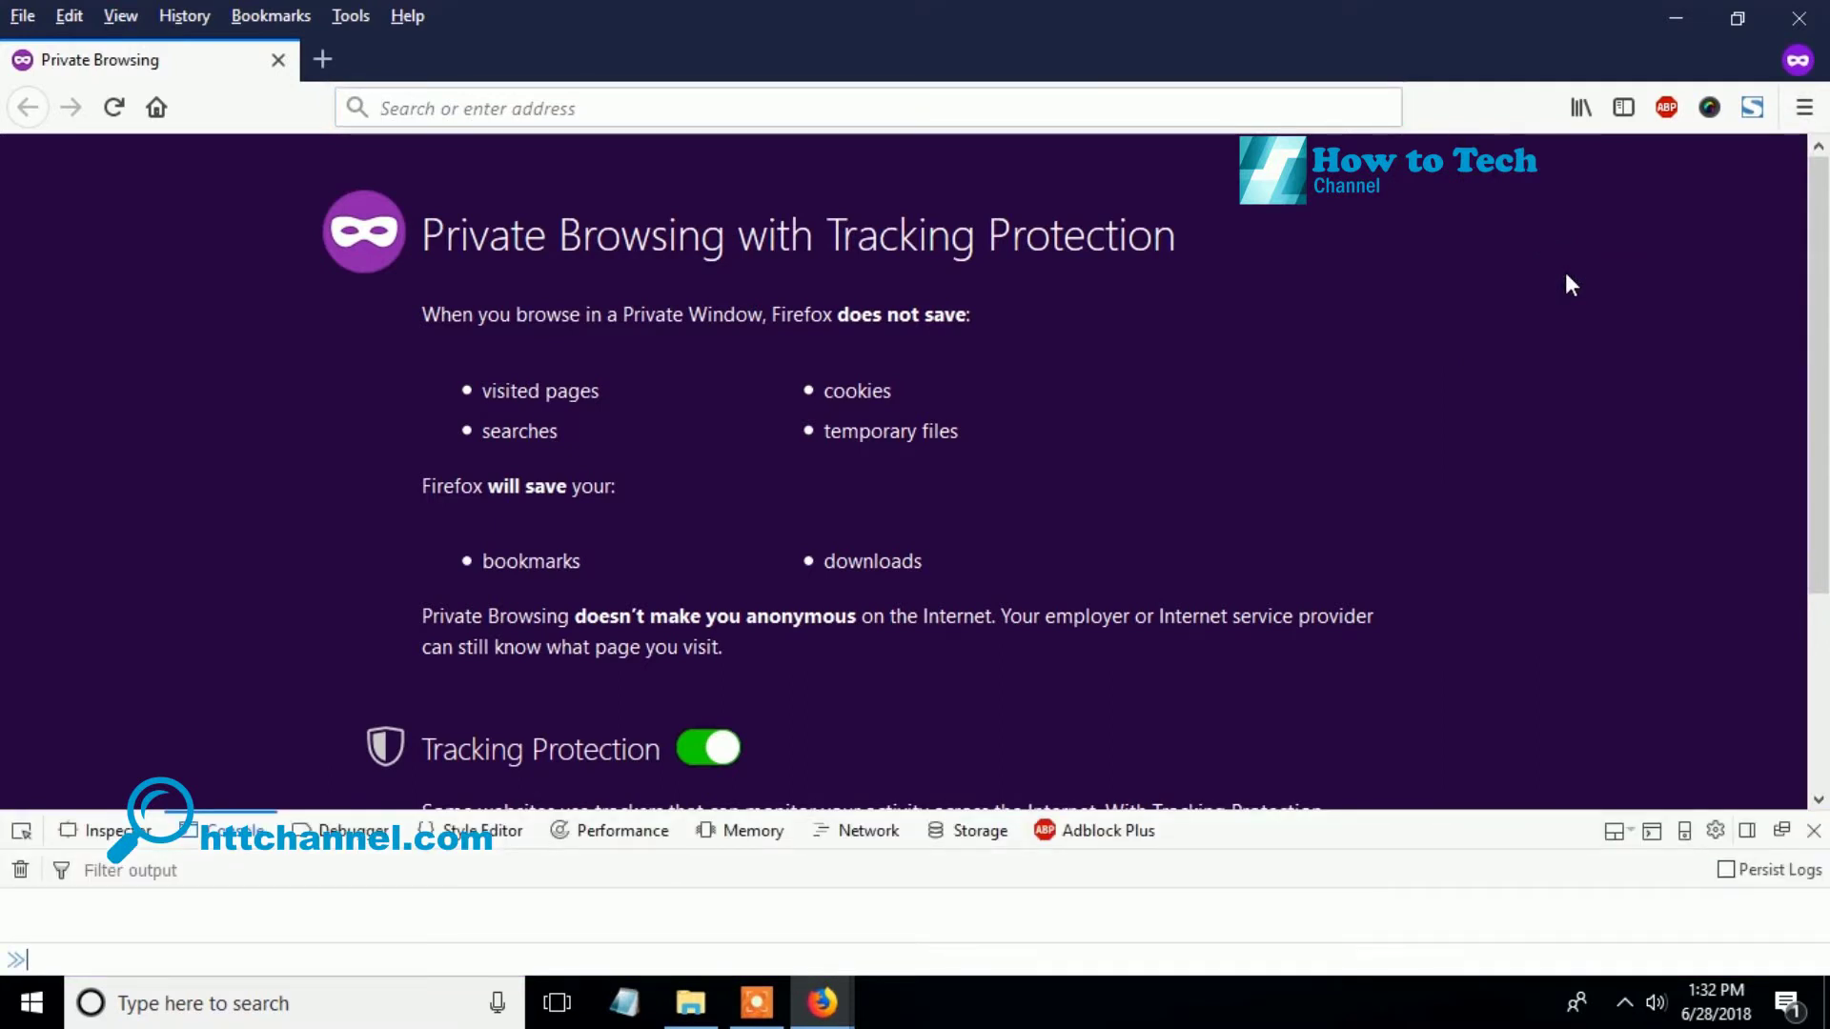
# Switch to responsive design mode and load instagram.com at 320 × 480
pyautogui.click(1685, 836)
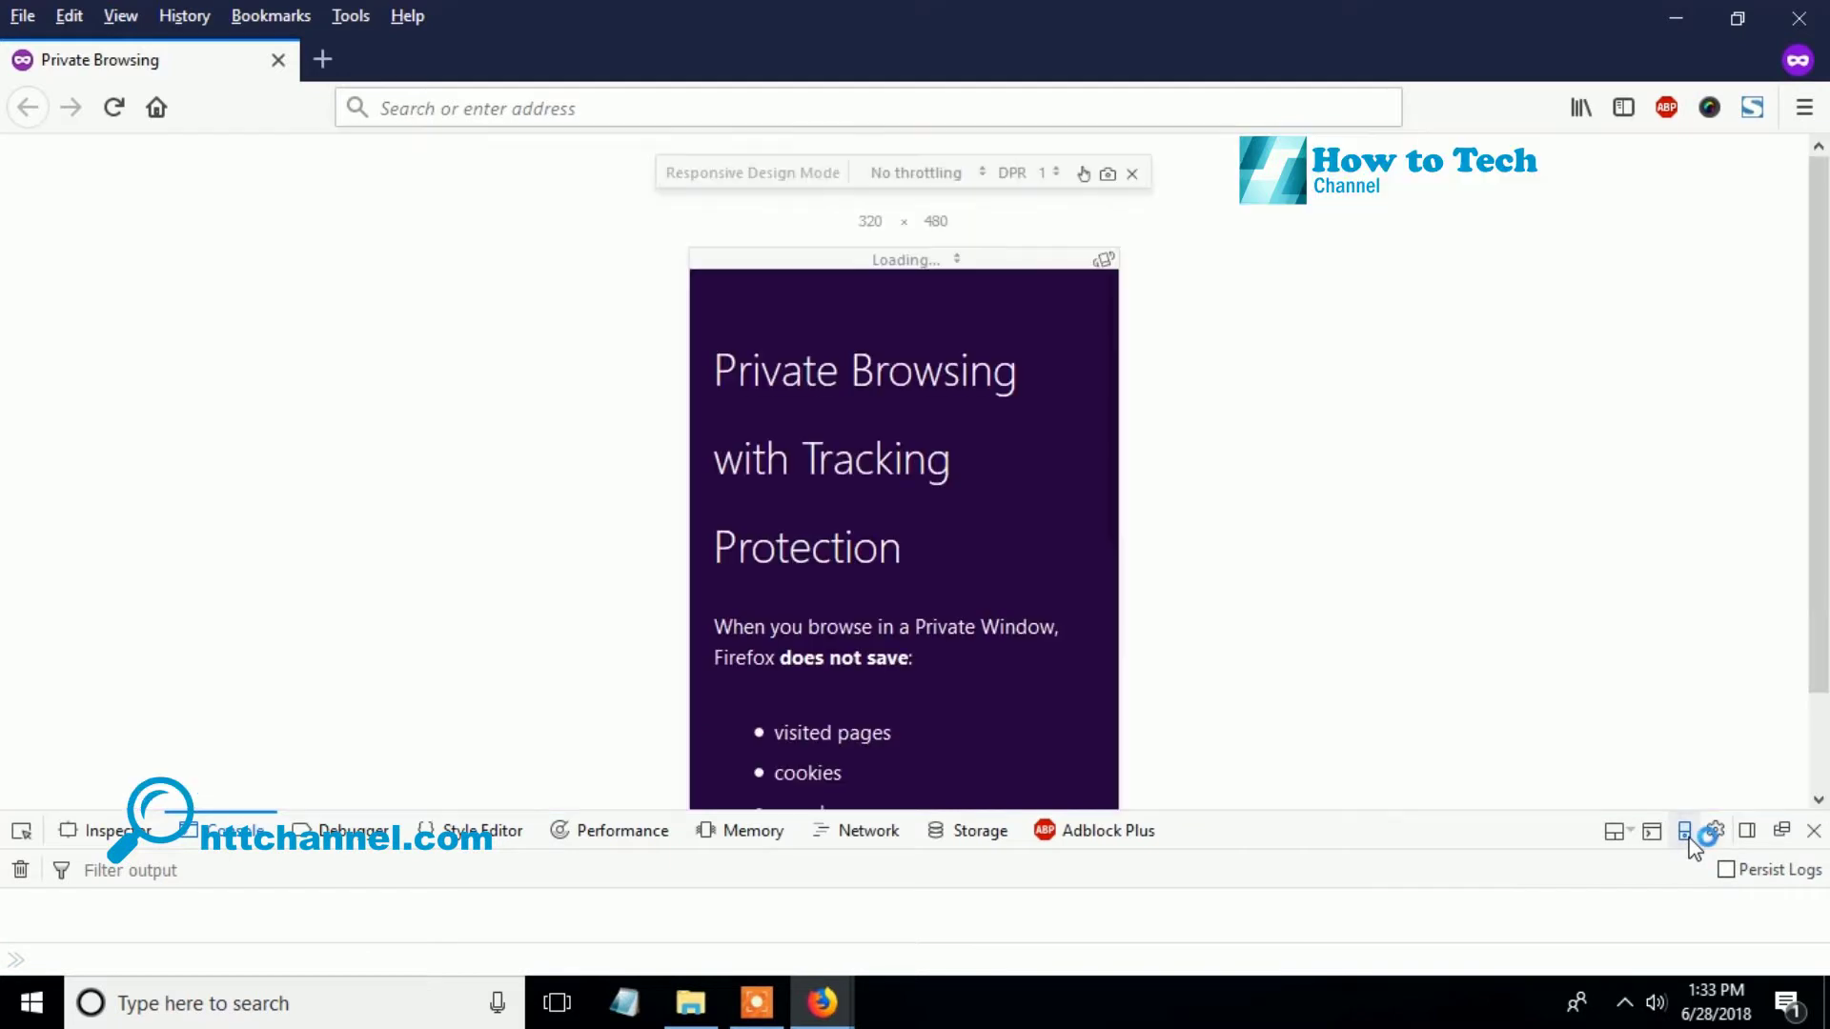
pyautogui.click(518, 108)
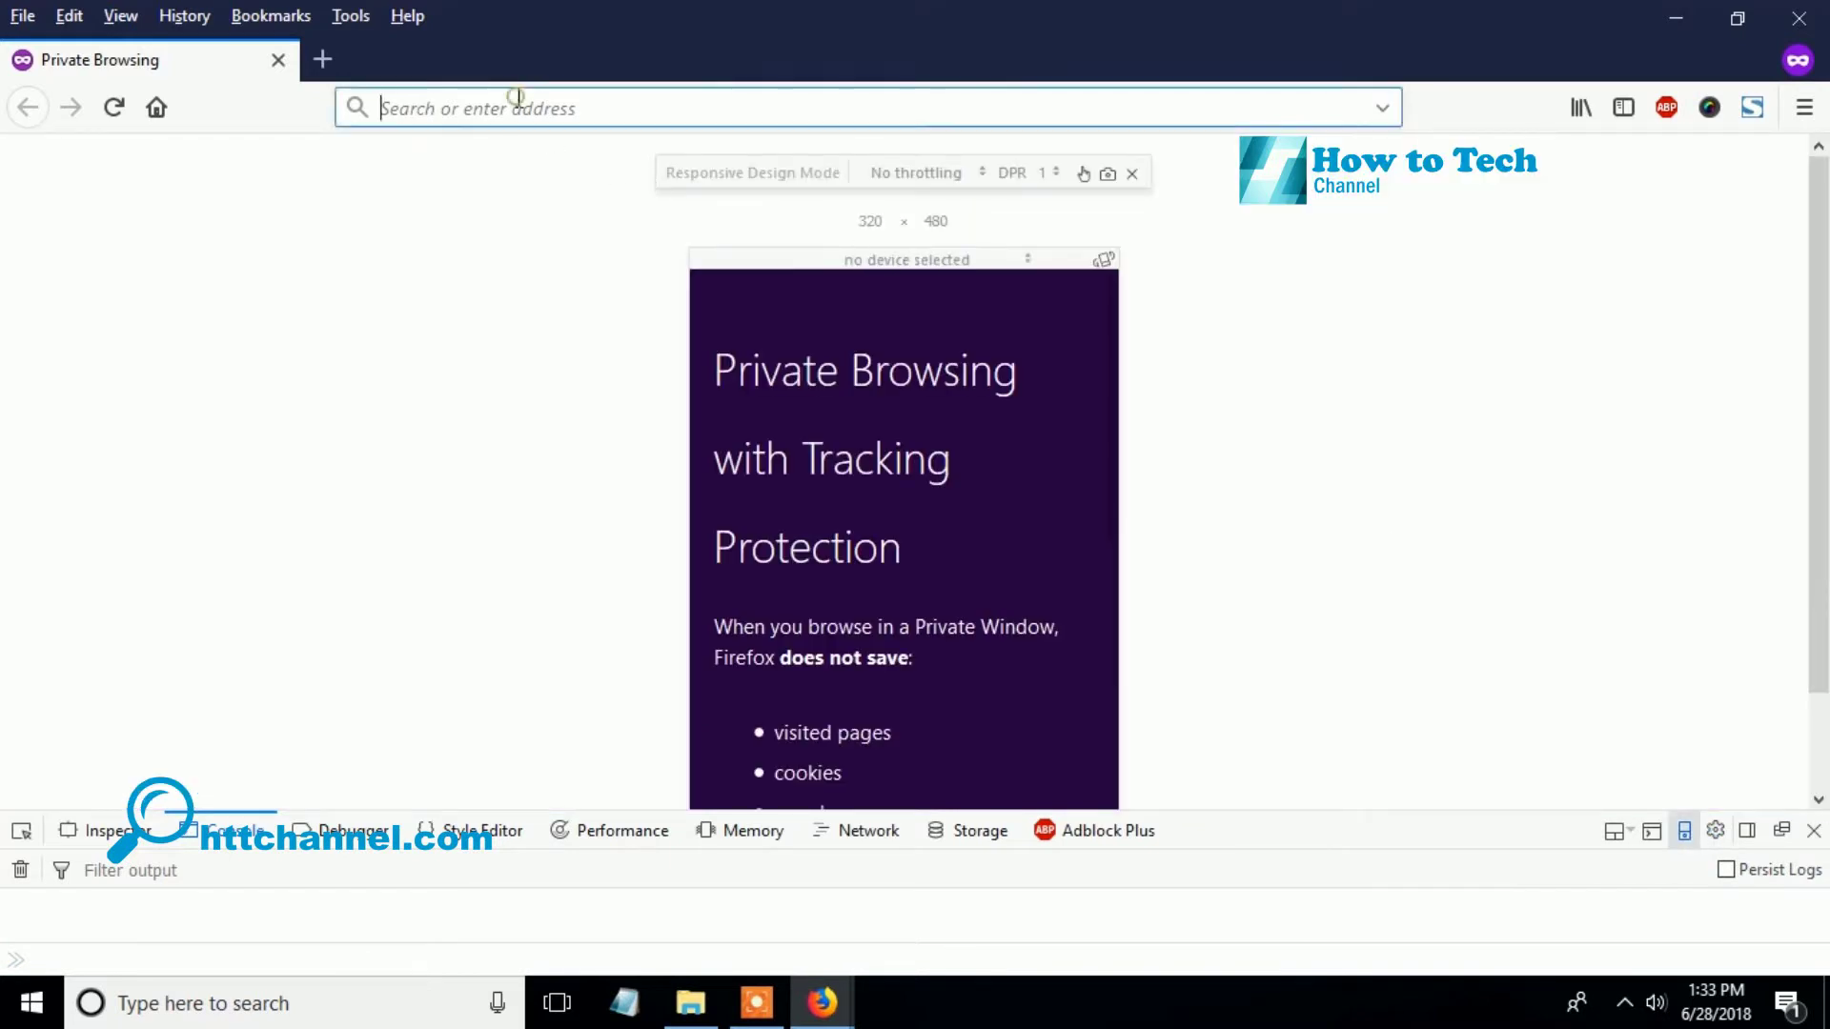
pyautogui.write('instagram.com')
pyautogui.press('Return')
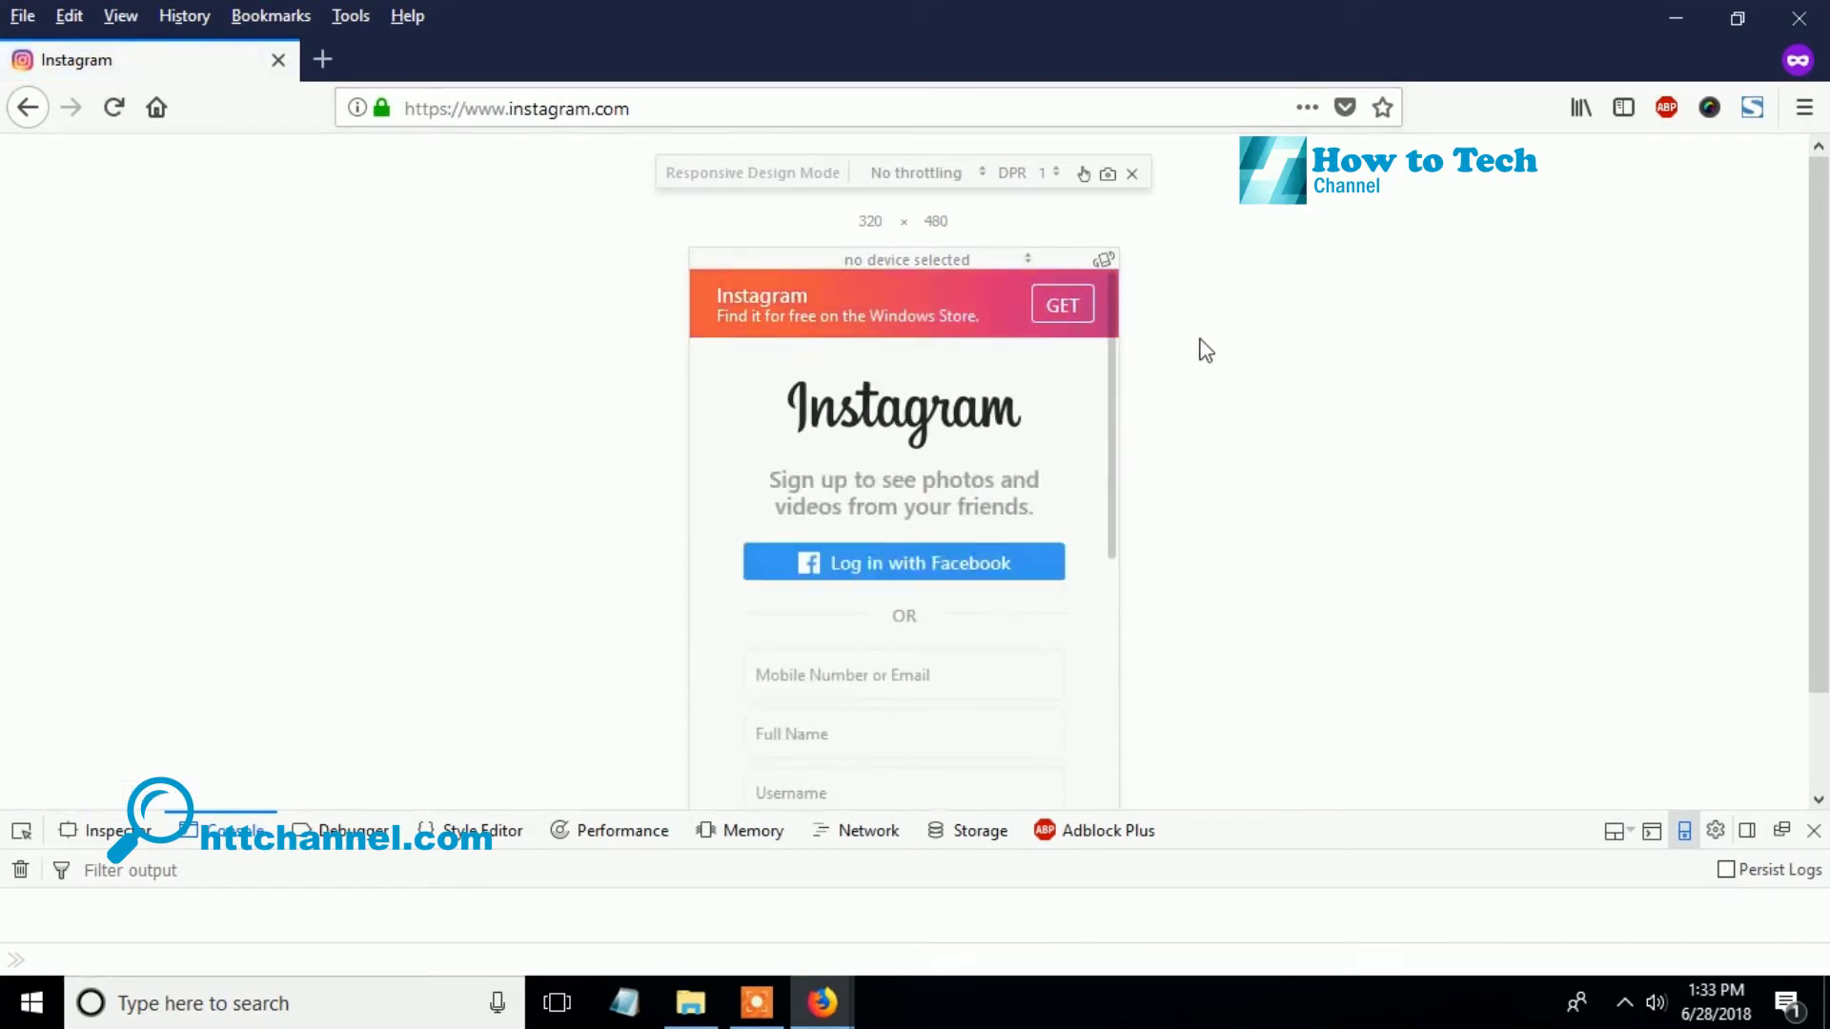
# Go to the log-in page and sign in with the account e-mail and password
pyautogui.scroll(-2, 1201, 460)
pyautogui.scroll(-5, 1075, 613)
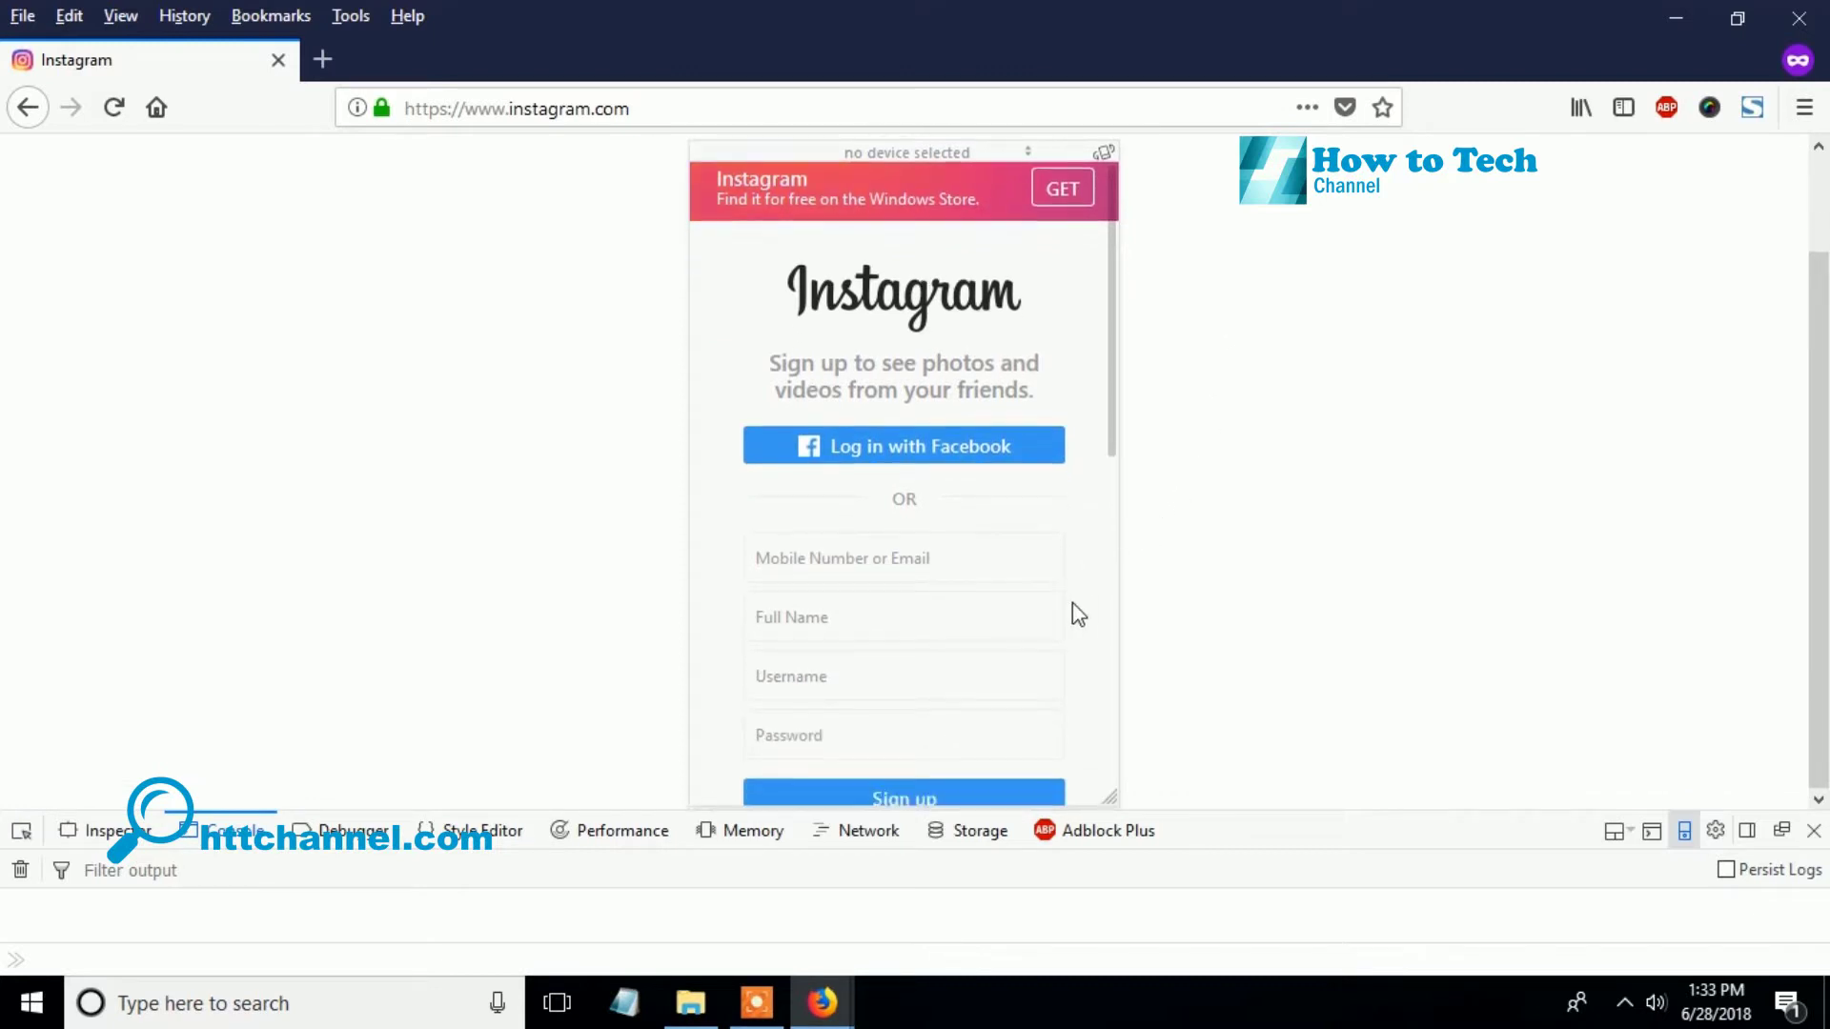
pyautogui.click(985, 428)
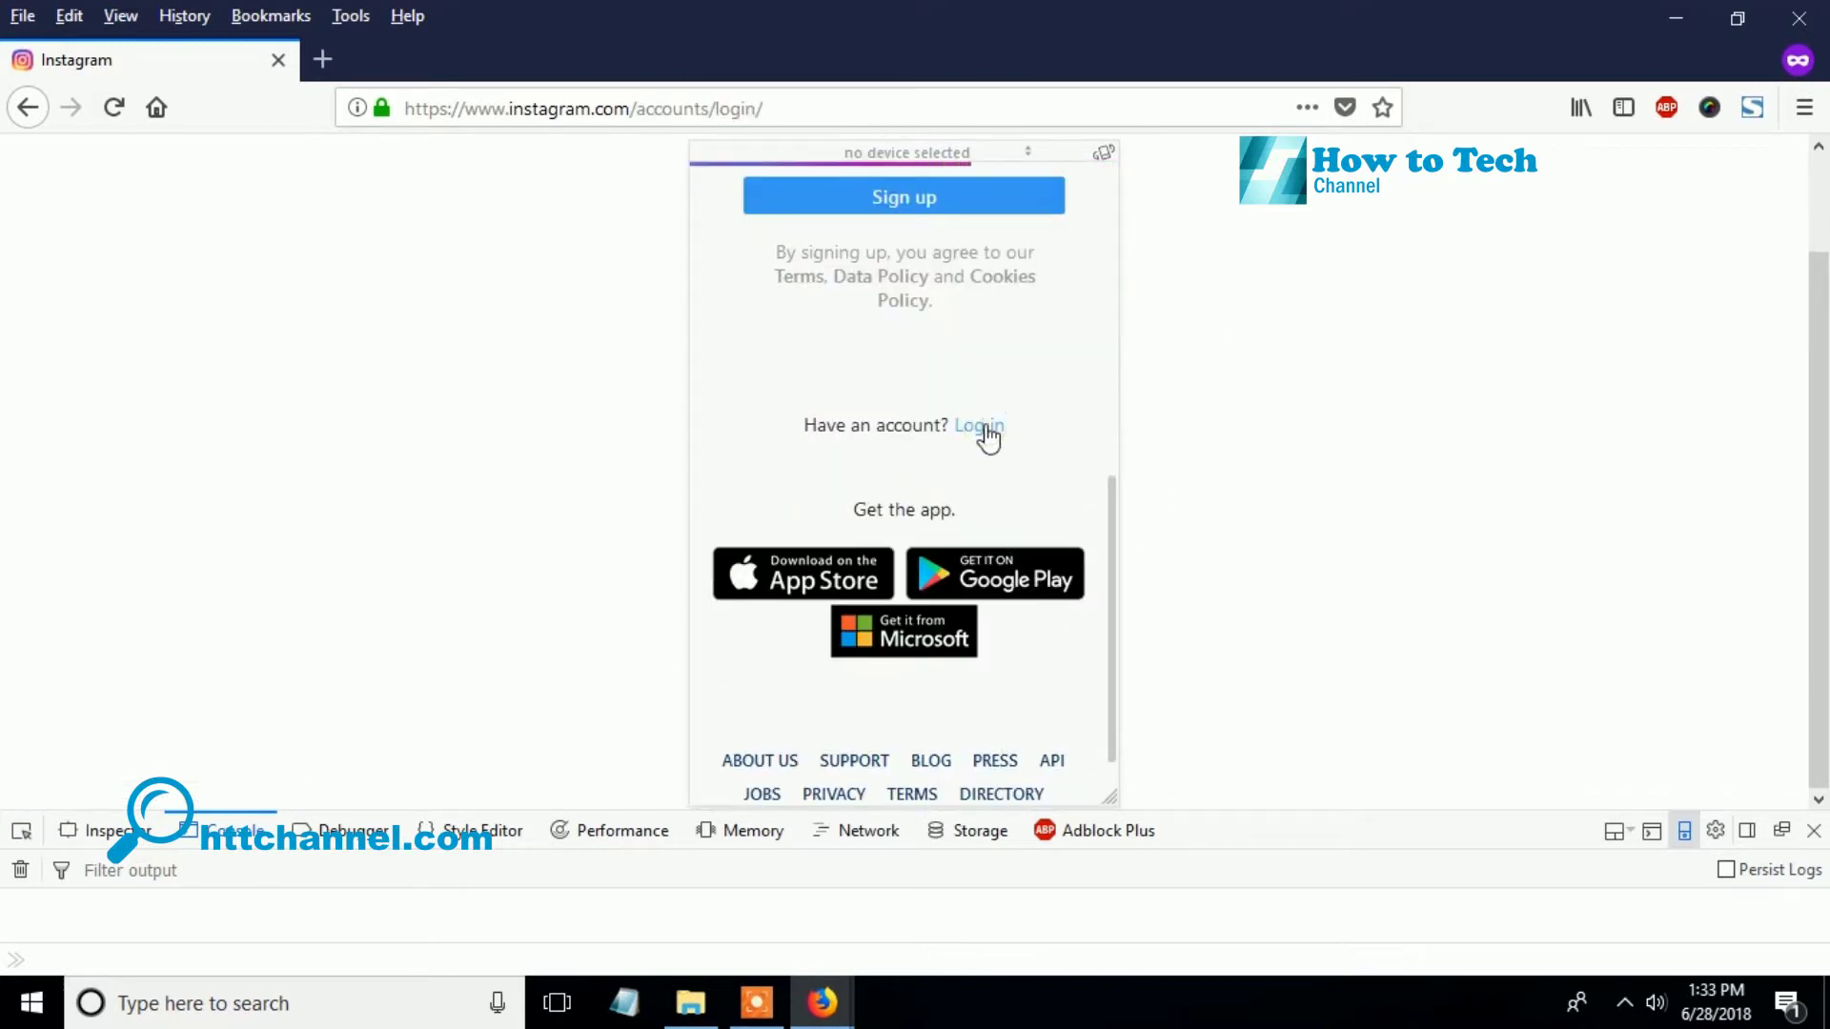
pyautogui.click(789, 327)
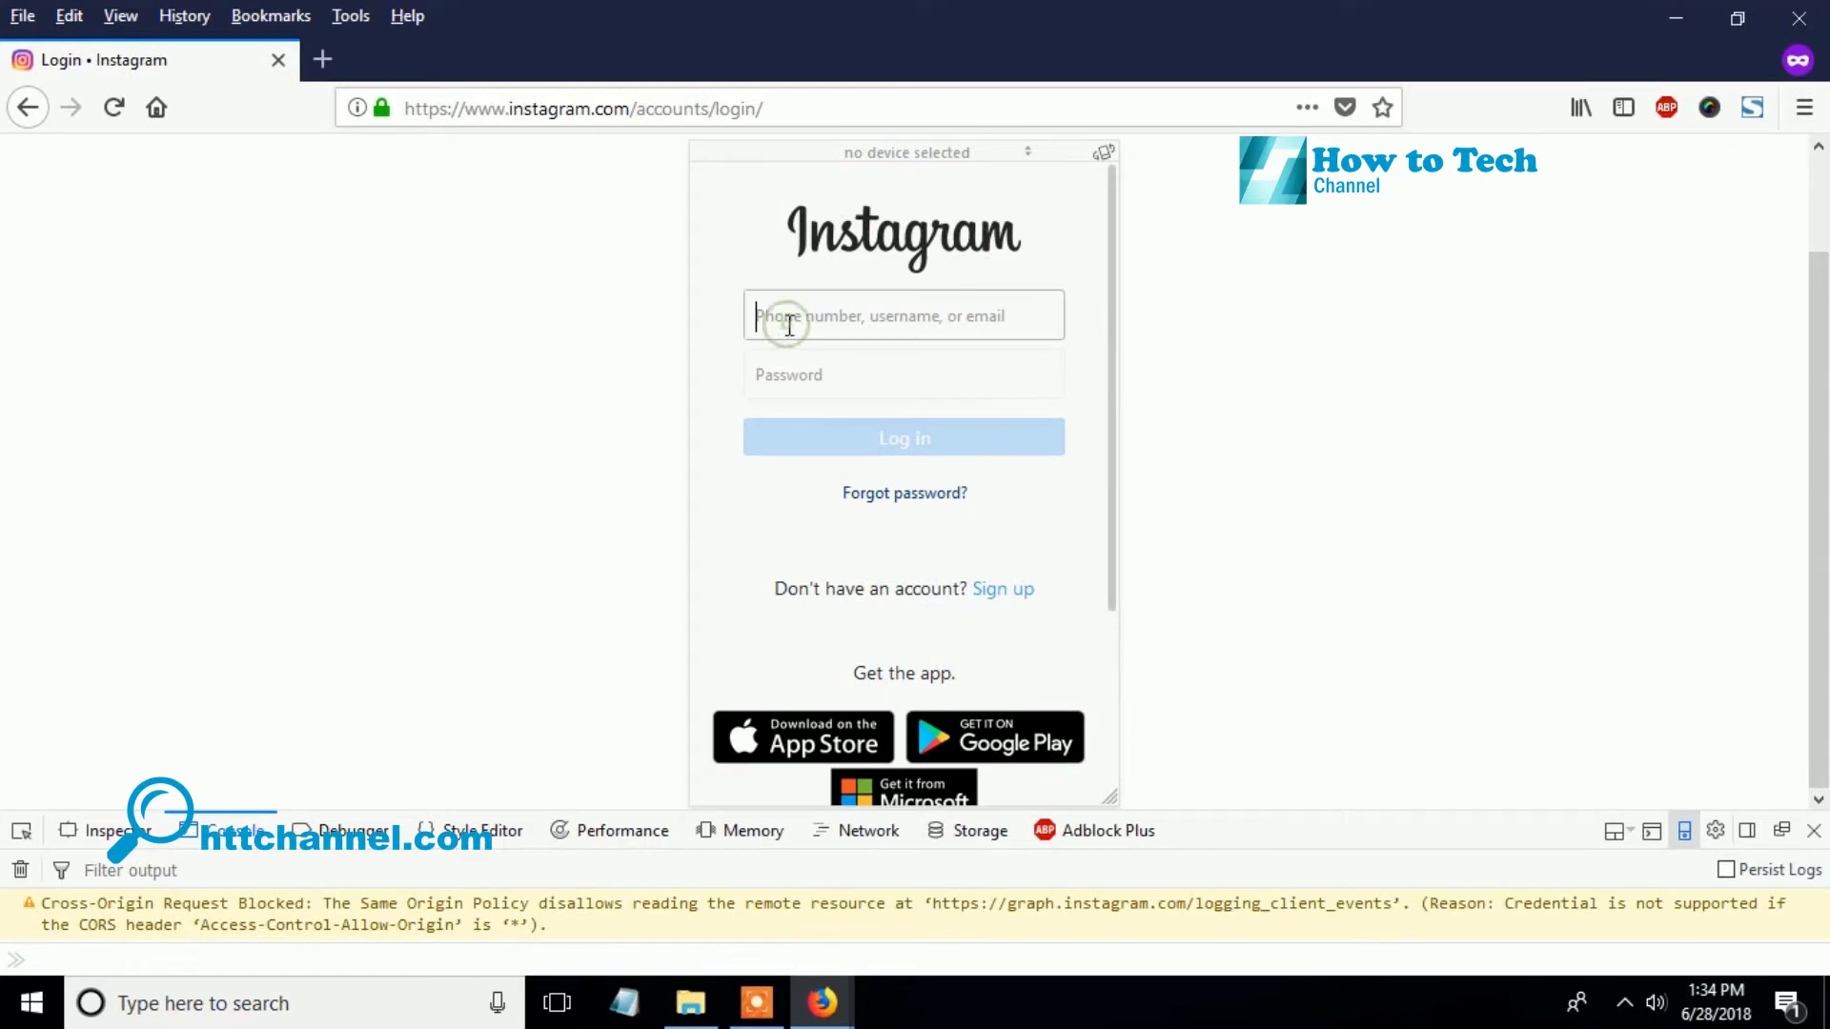
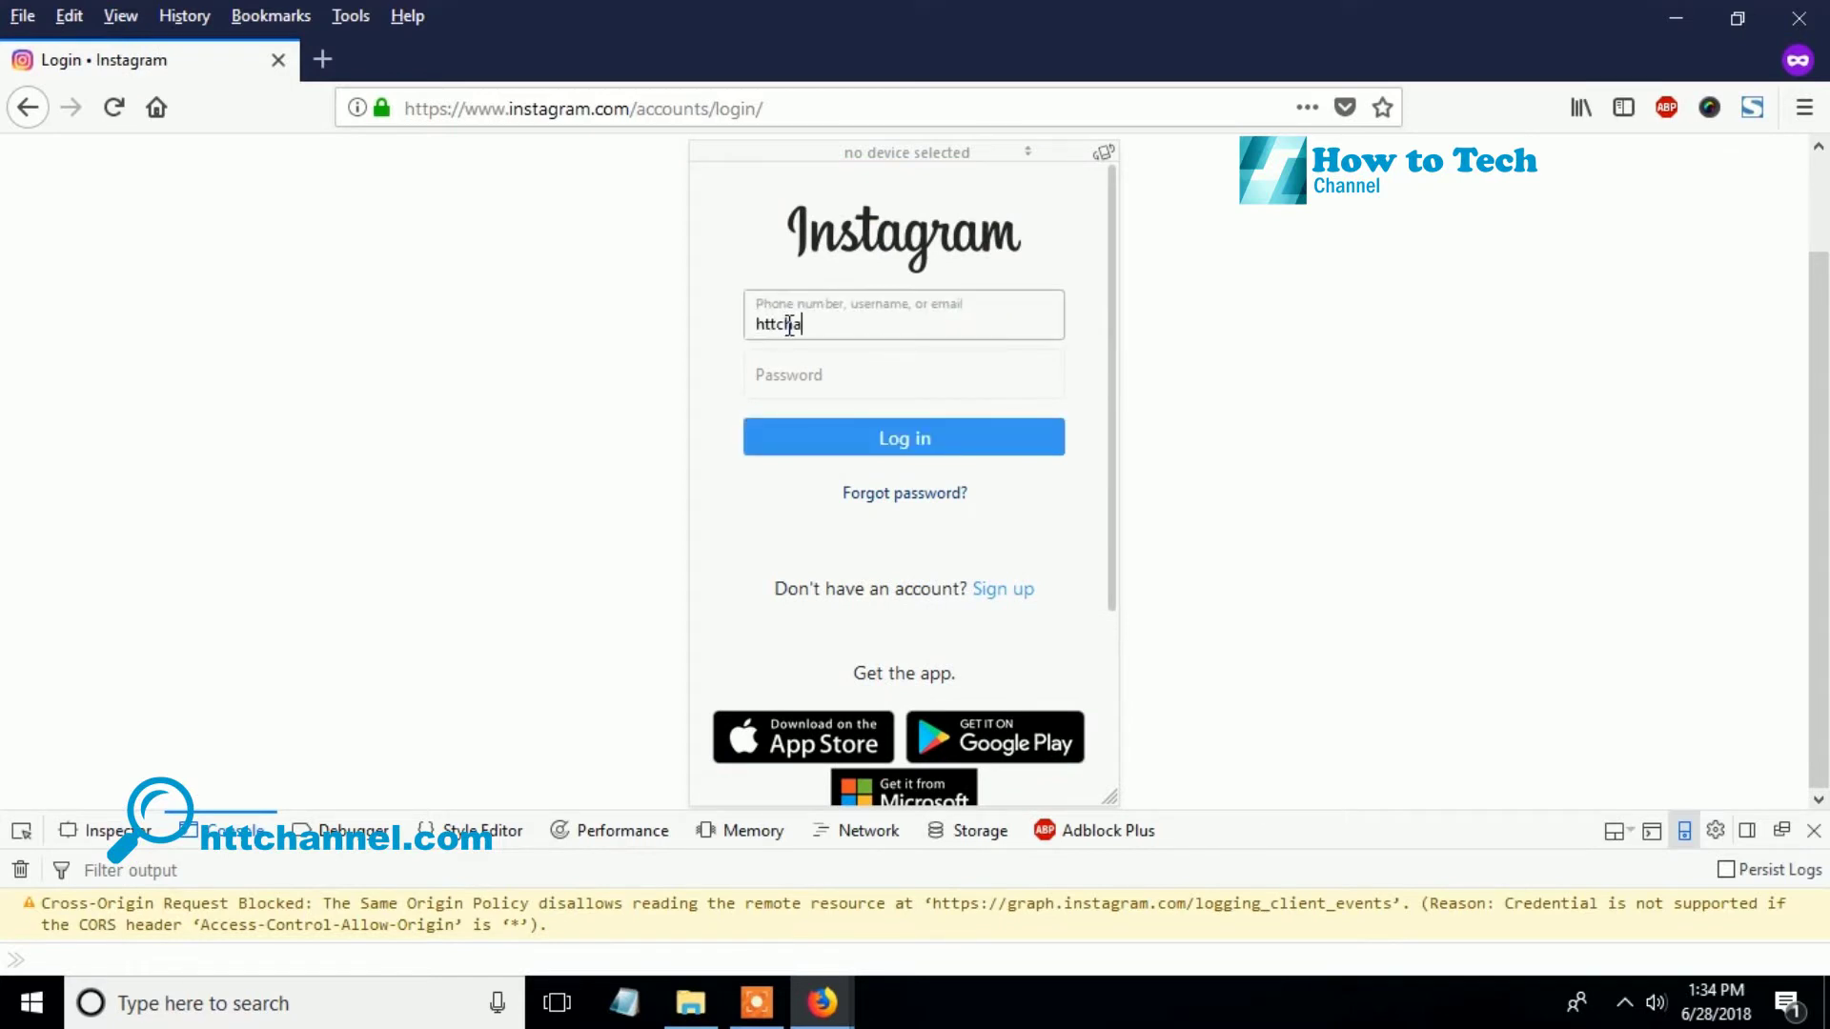
pyautogui.press('Tab')
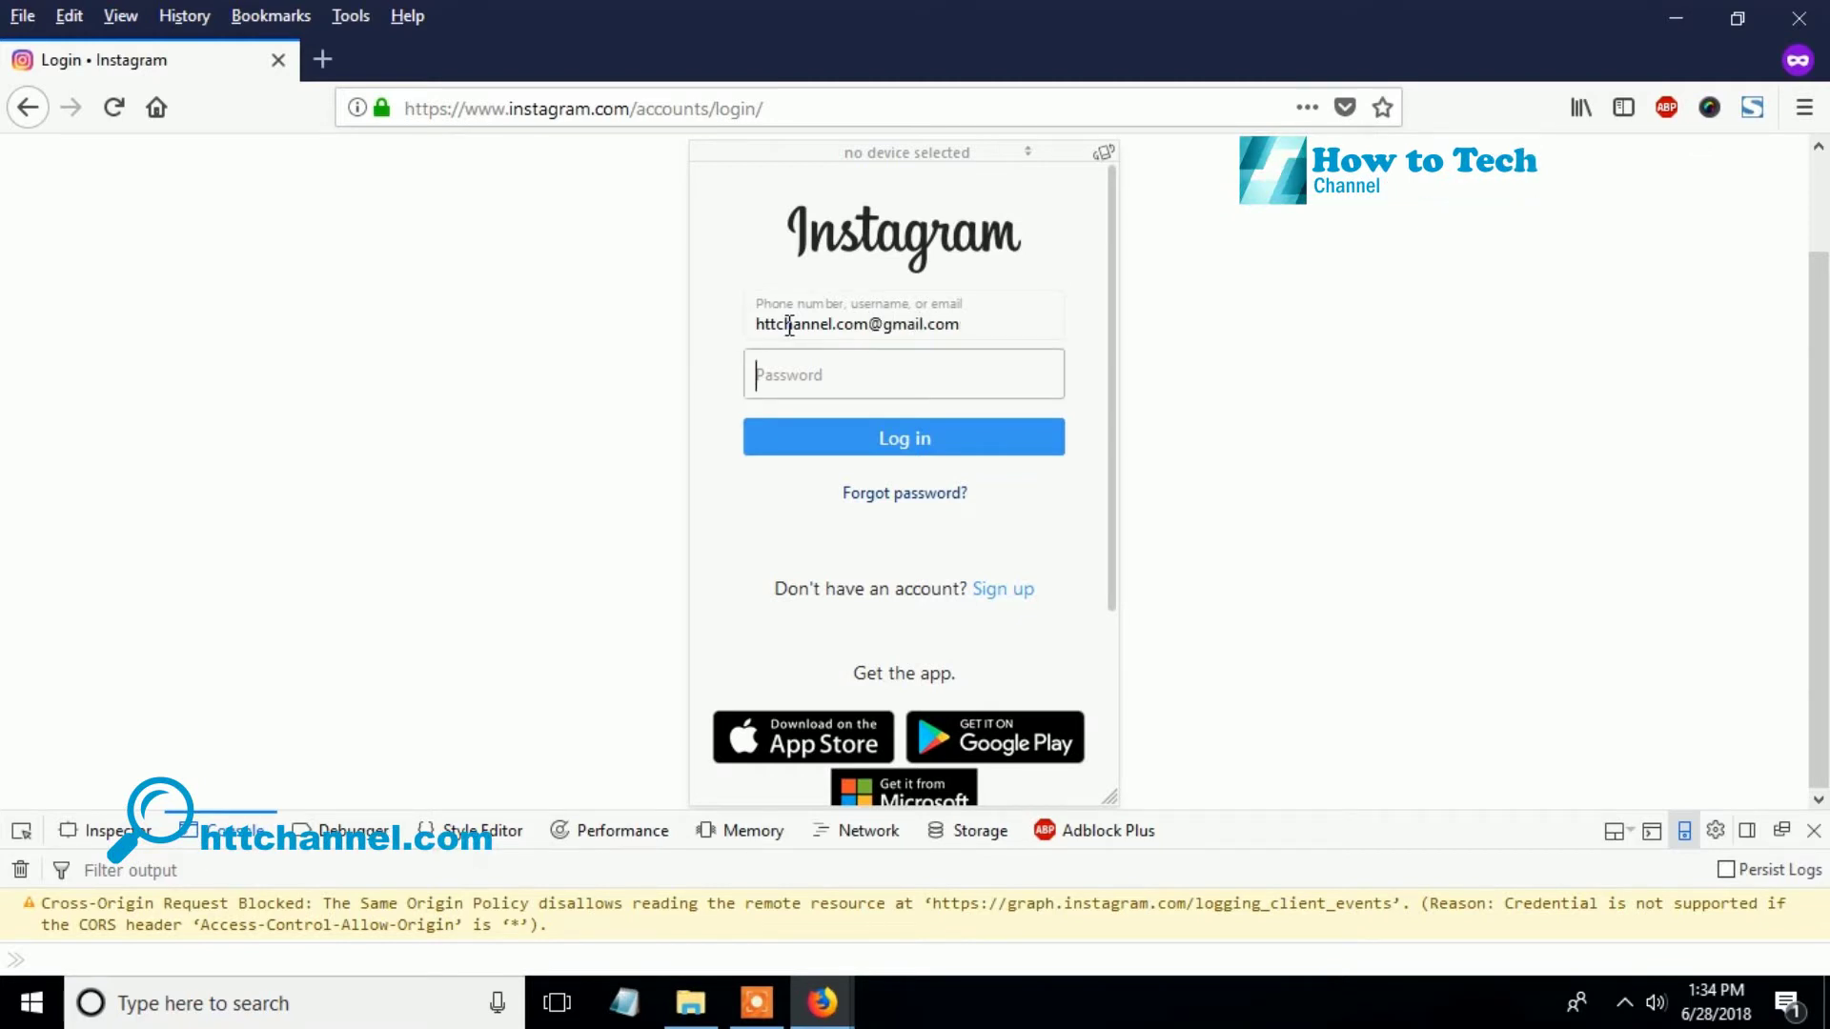
pyautogui.write('••')
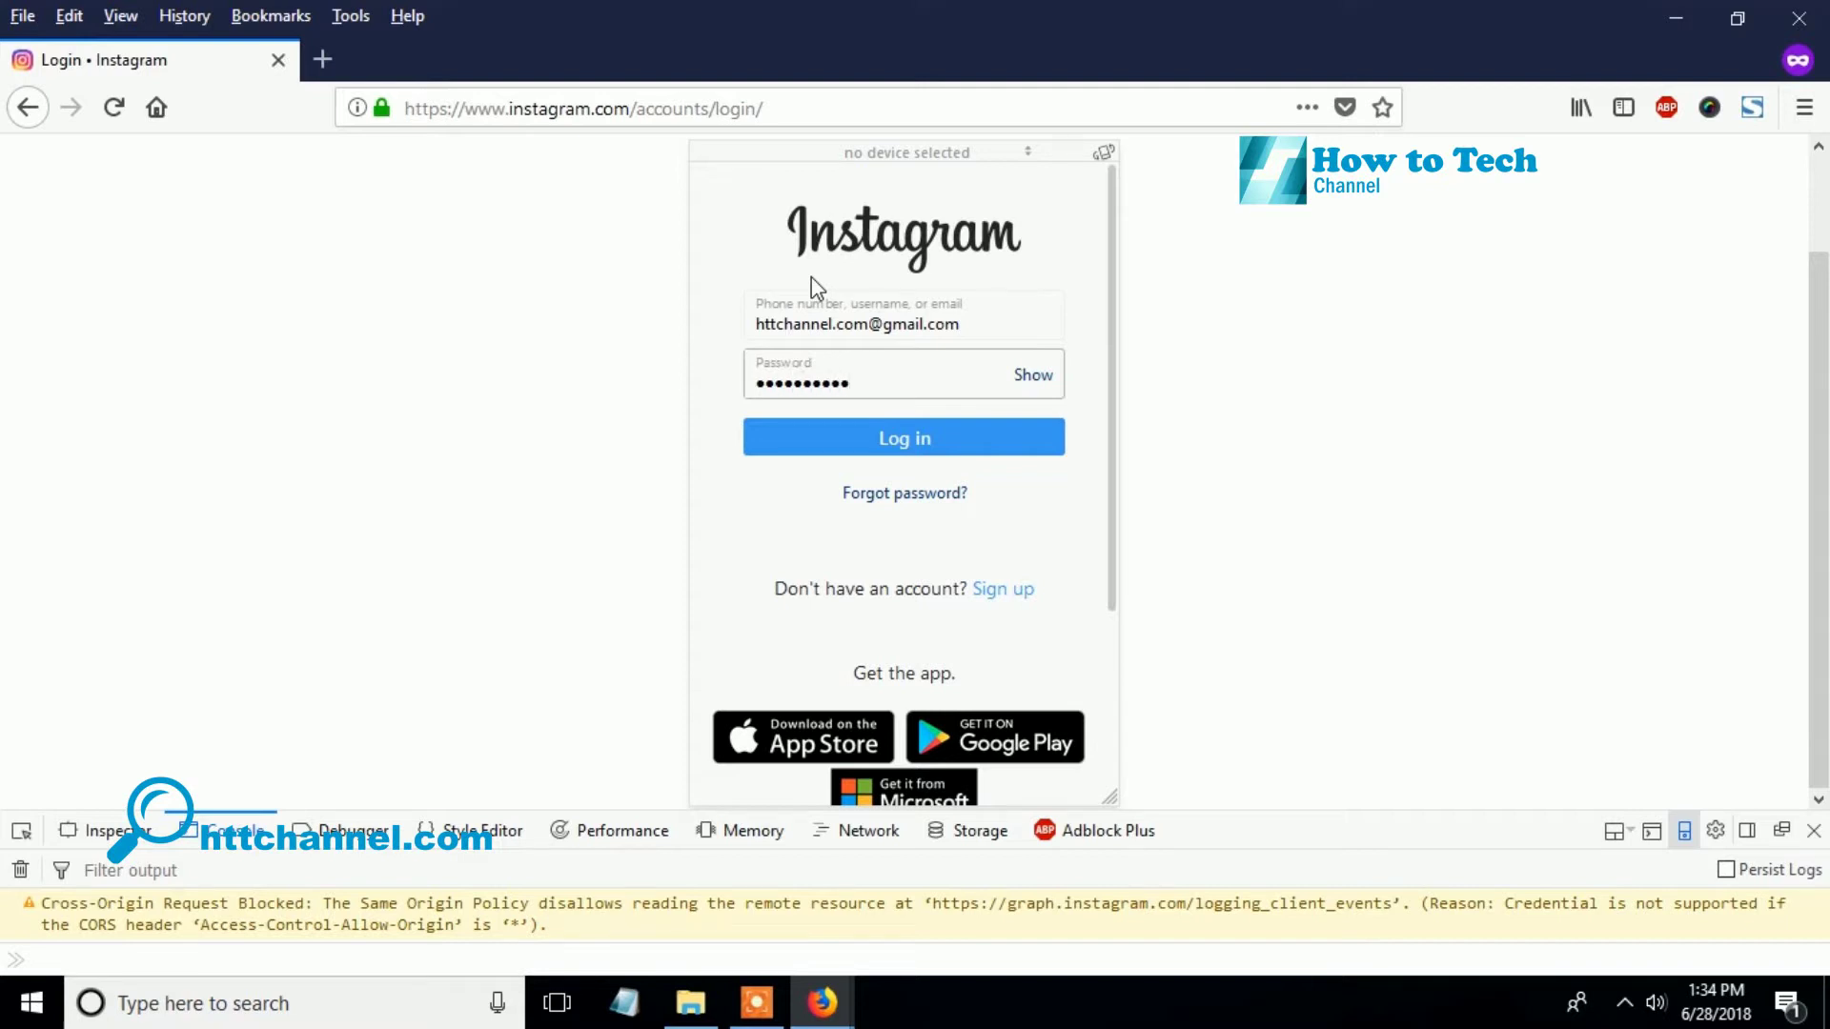
pyautogui.press('Return')
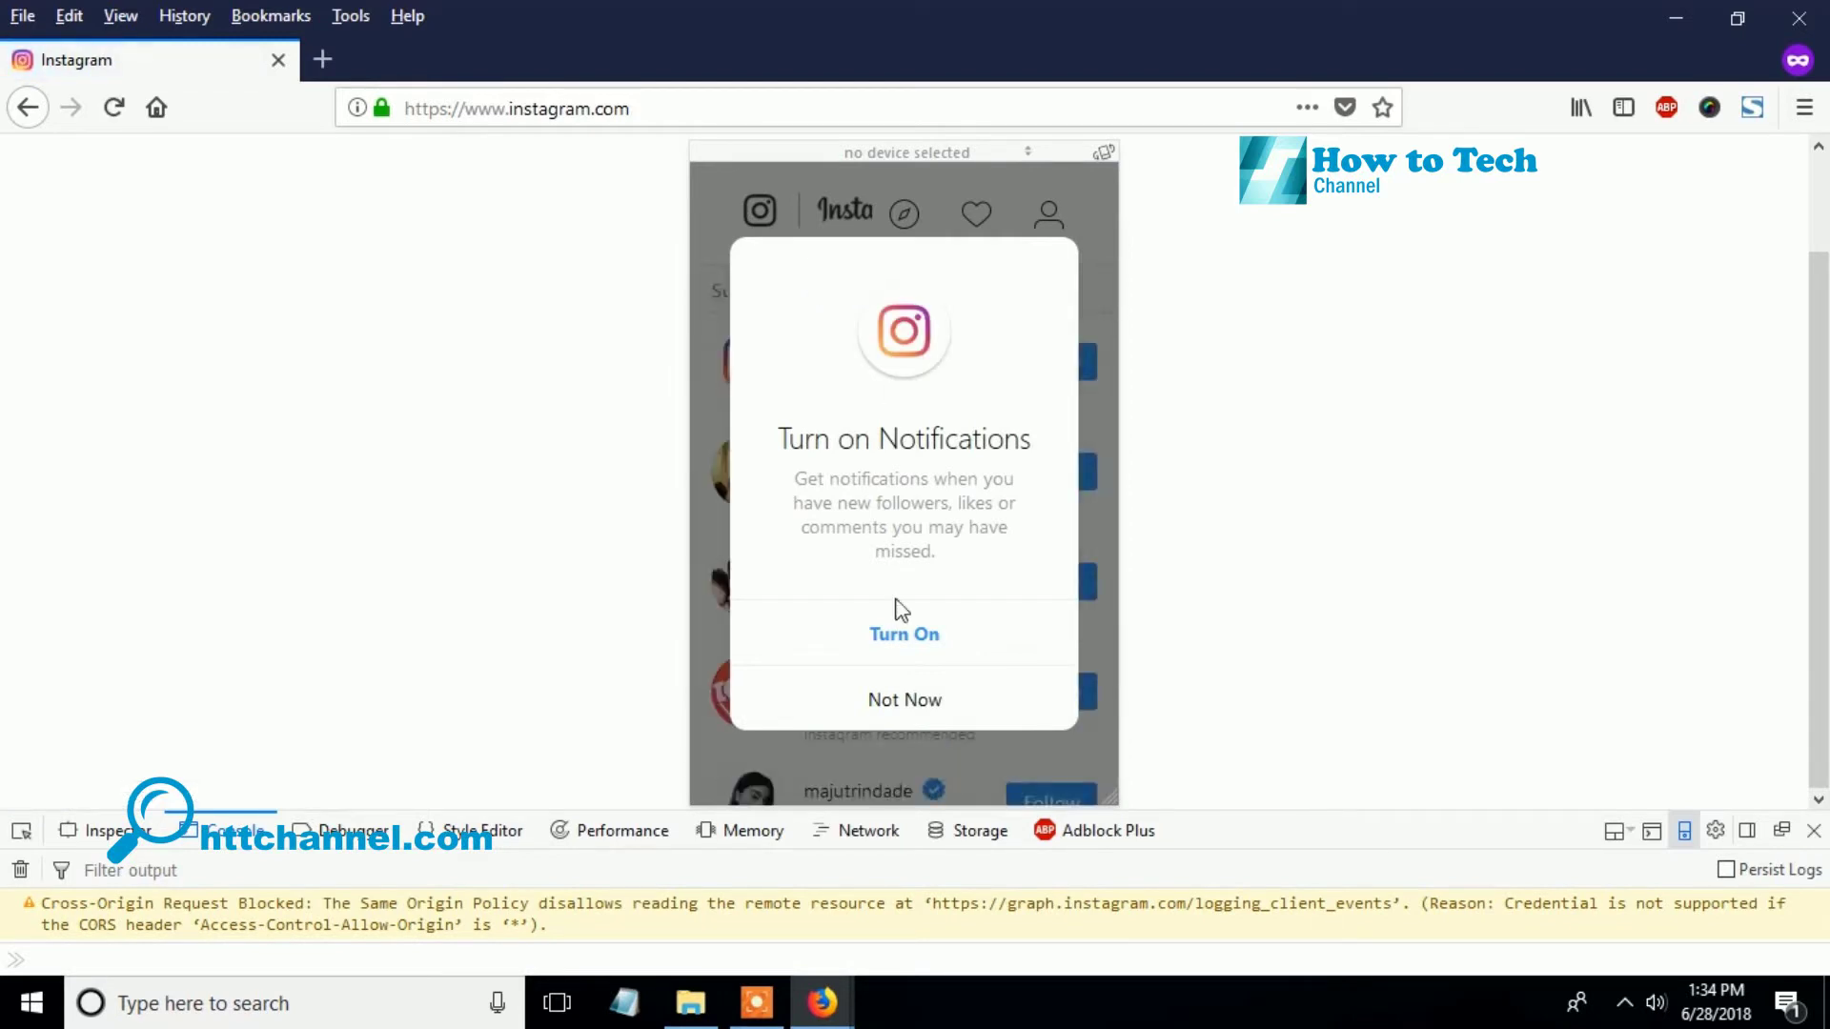
# Dismiss the notifications prompt and app banner, glance at the profile, and return home
pyautogui.click(906, 701)
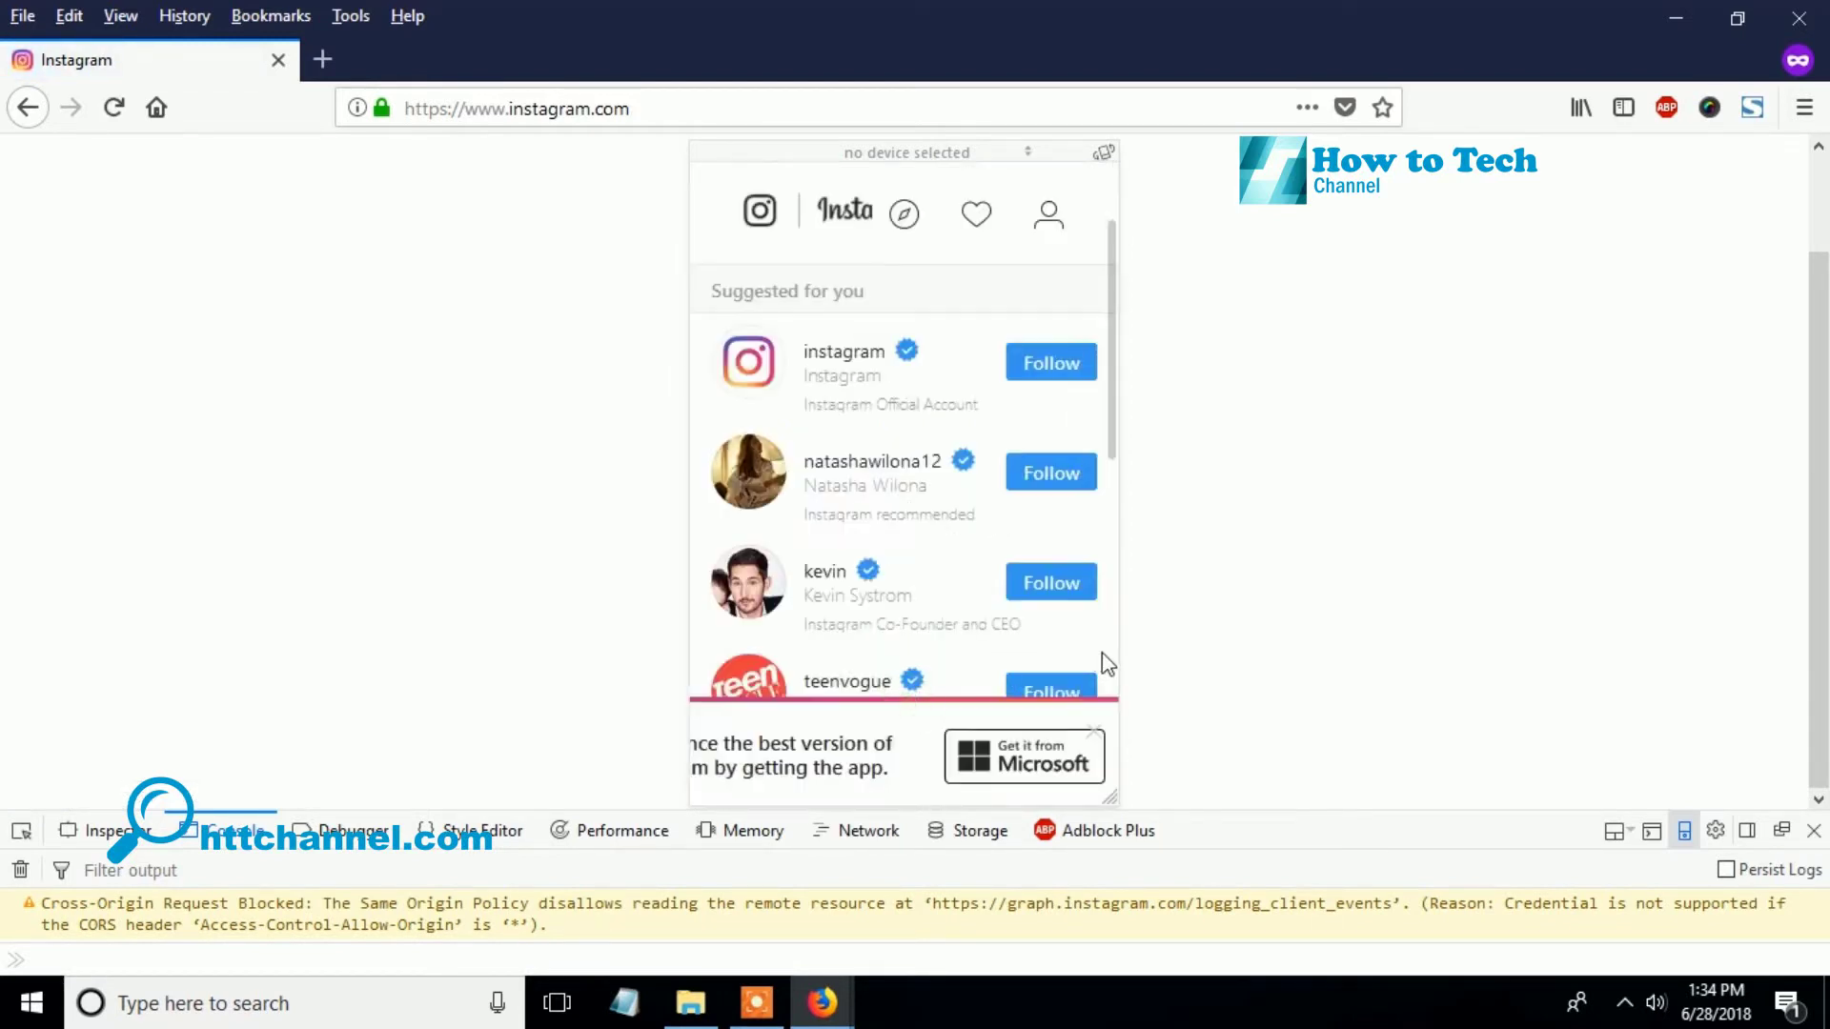
pyautogui.click(1096, 734)
pyautogui.click(1052, 218)
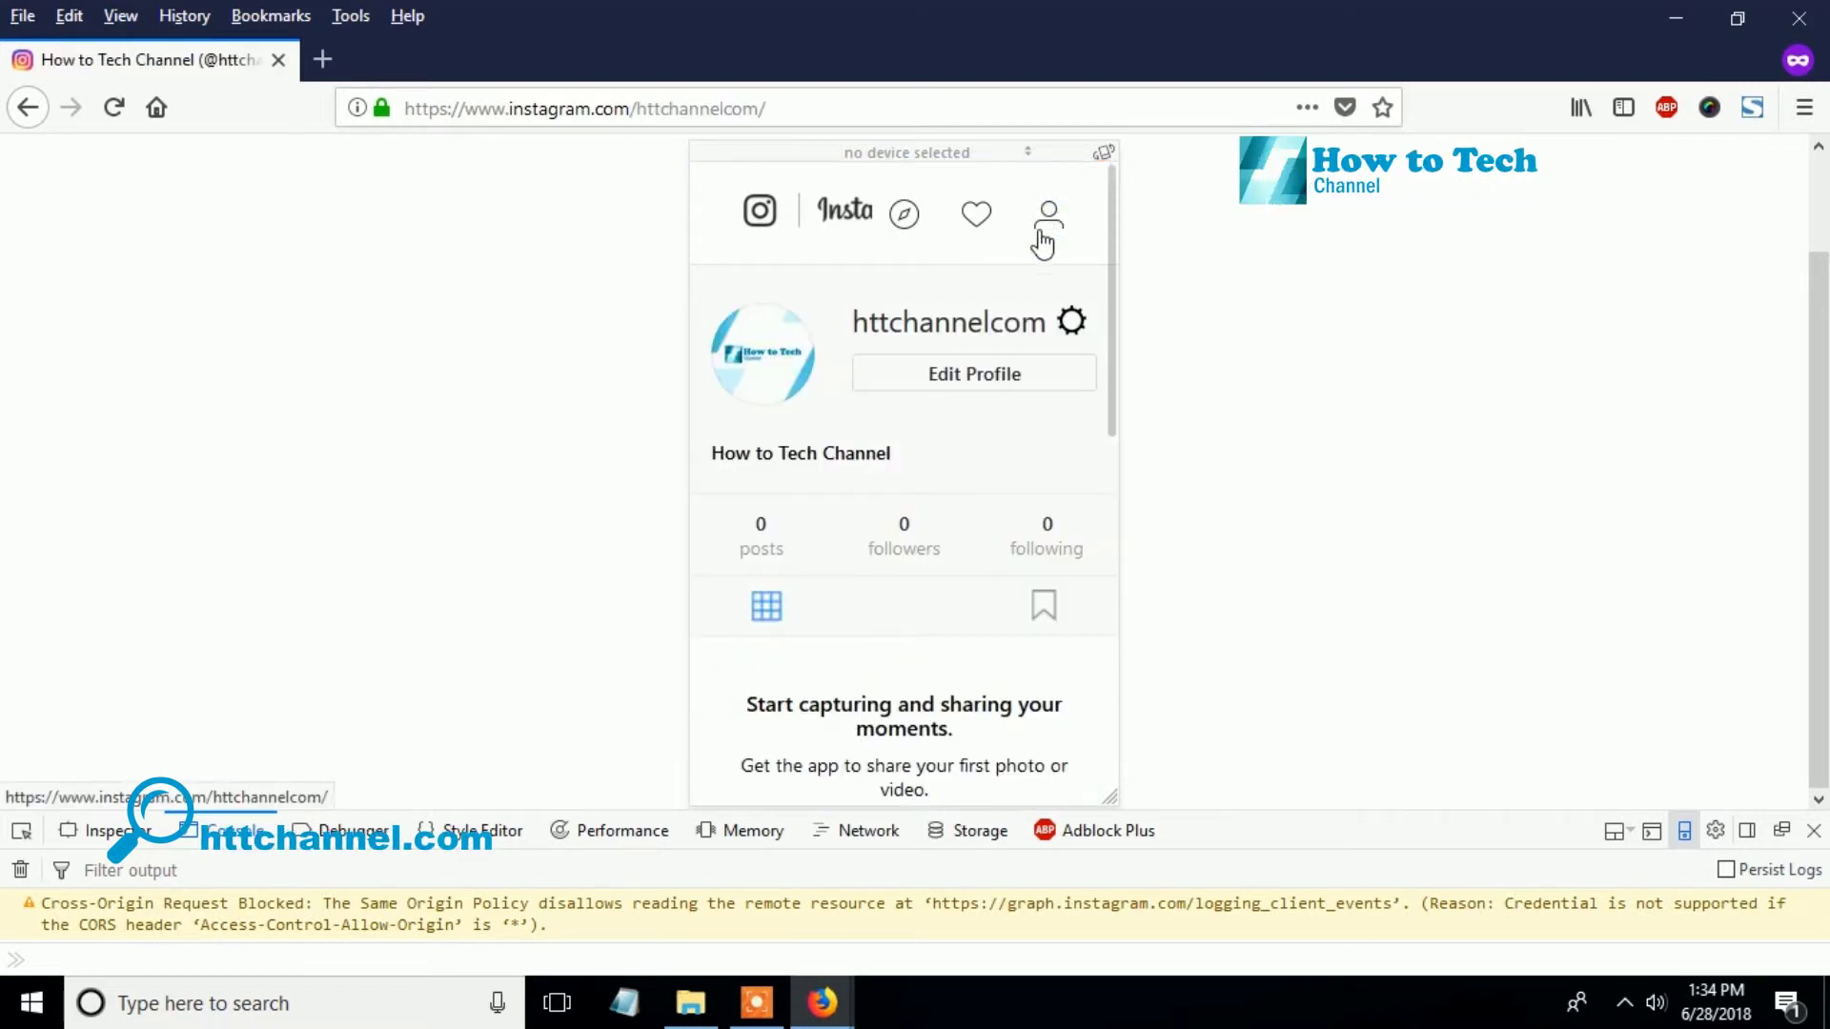
pyautogui.scroll(-3, 992, 570)
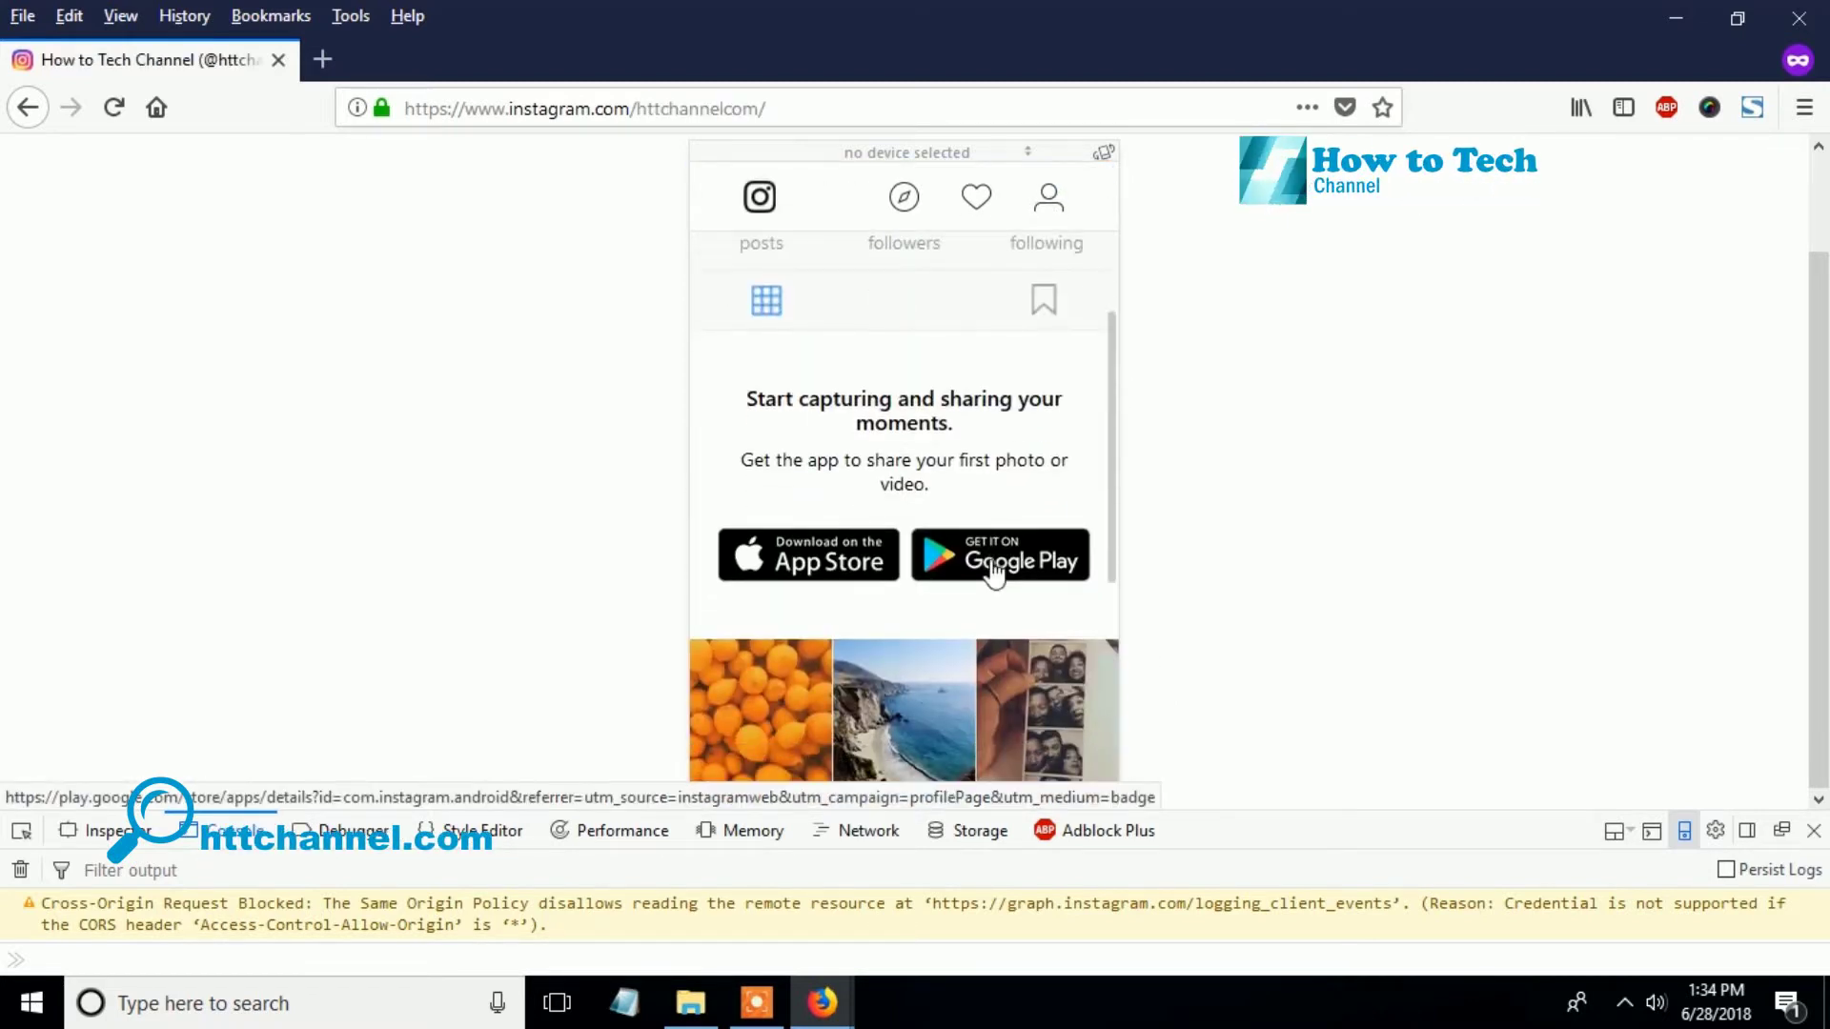
pyautogui.scroll(-4, 992, 570)
pyautogui.scroll(8, 992, 568)
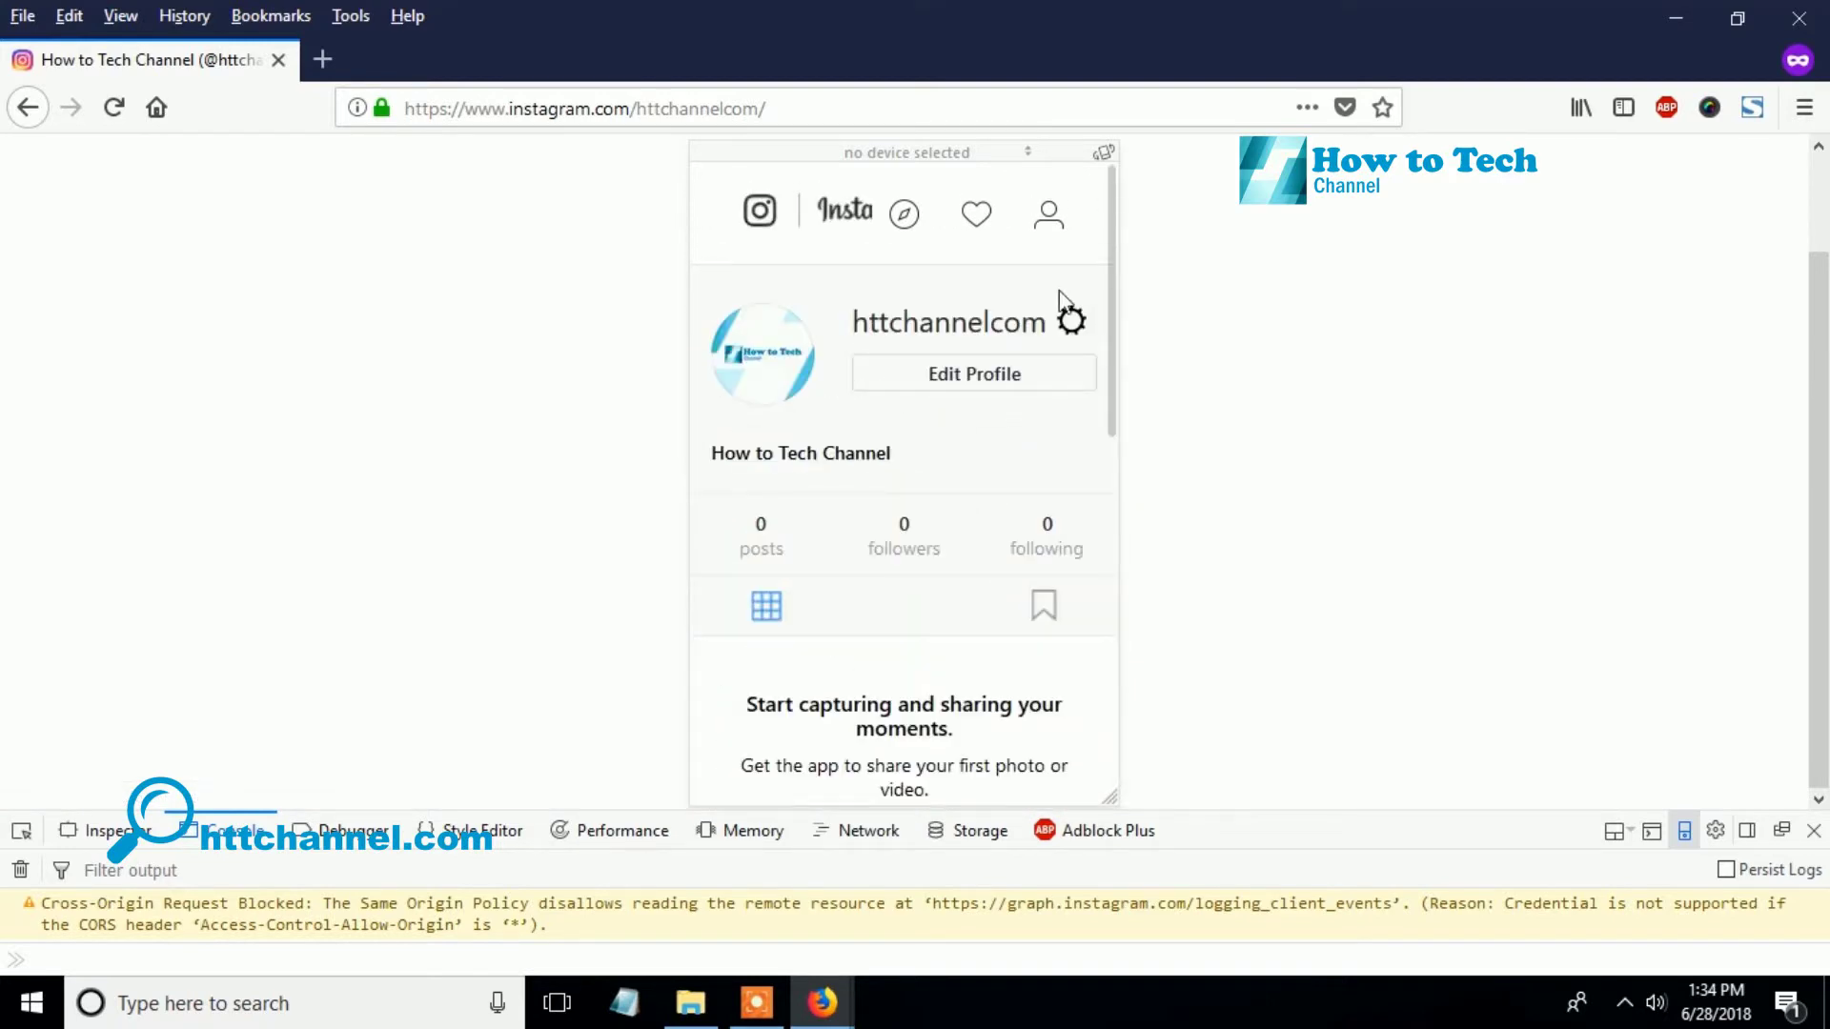
pyautogui.click(761, 213)
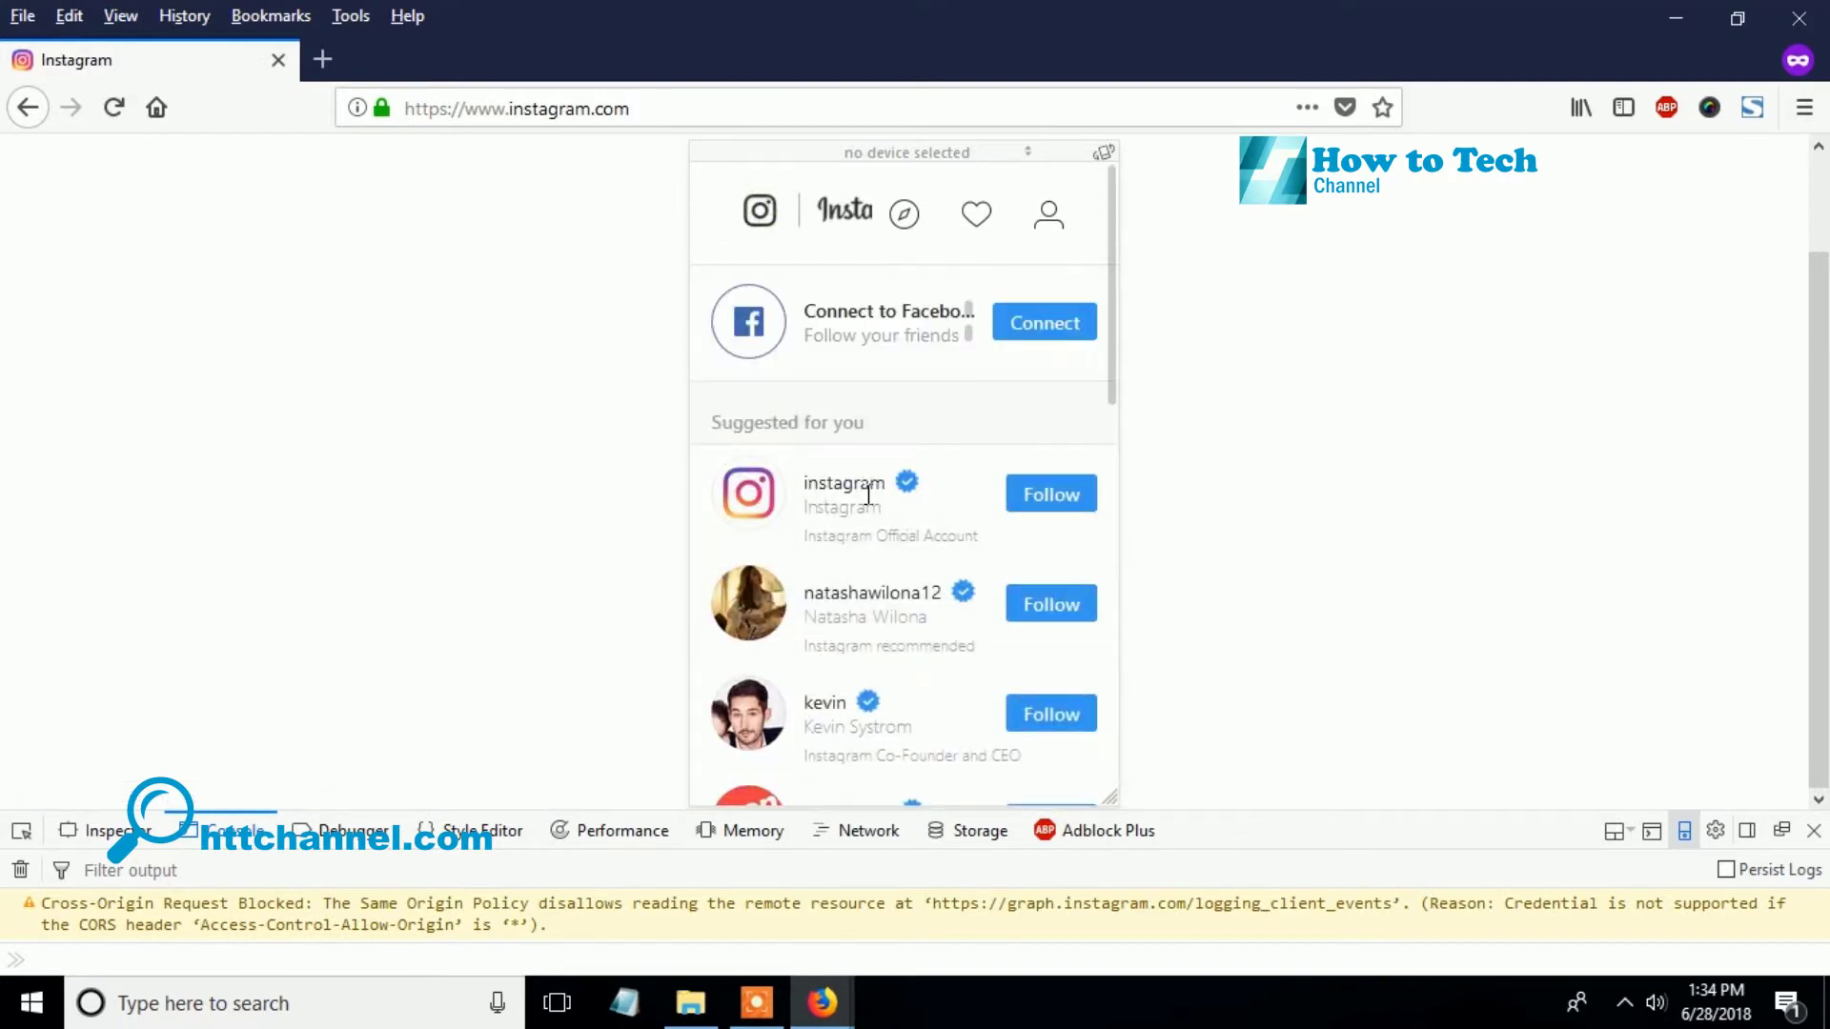
pyautogui.scroll(-5, 868, 495)
# Emulate an Apple iPhone 6s (375 × 667) in responsive design mode
pyautogui.scroll(5, 902, 535)
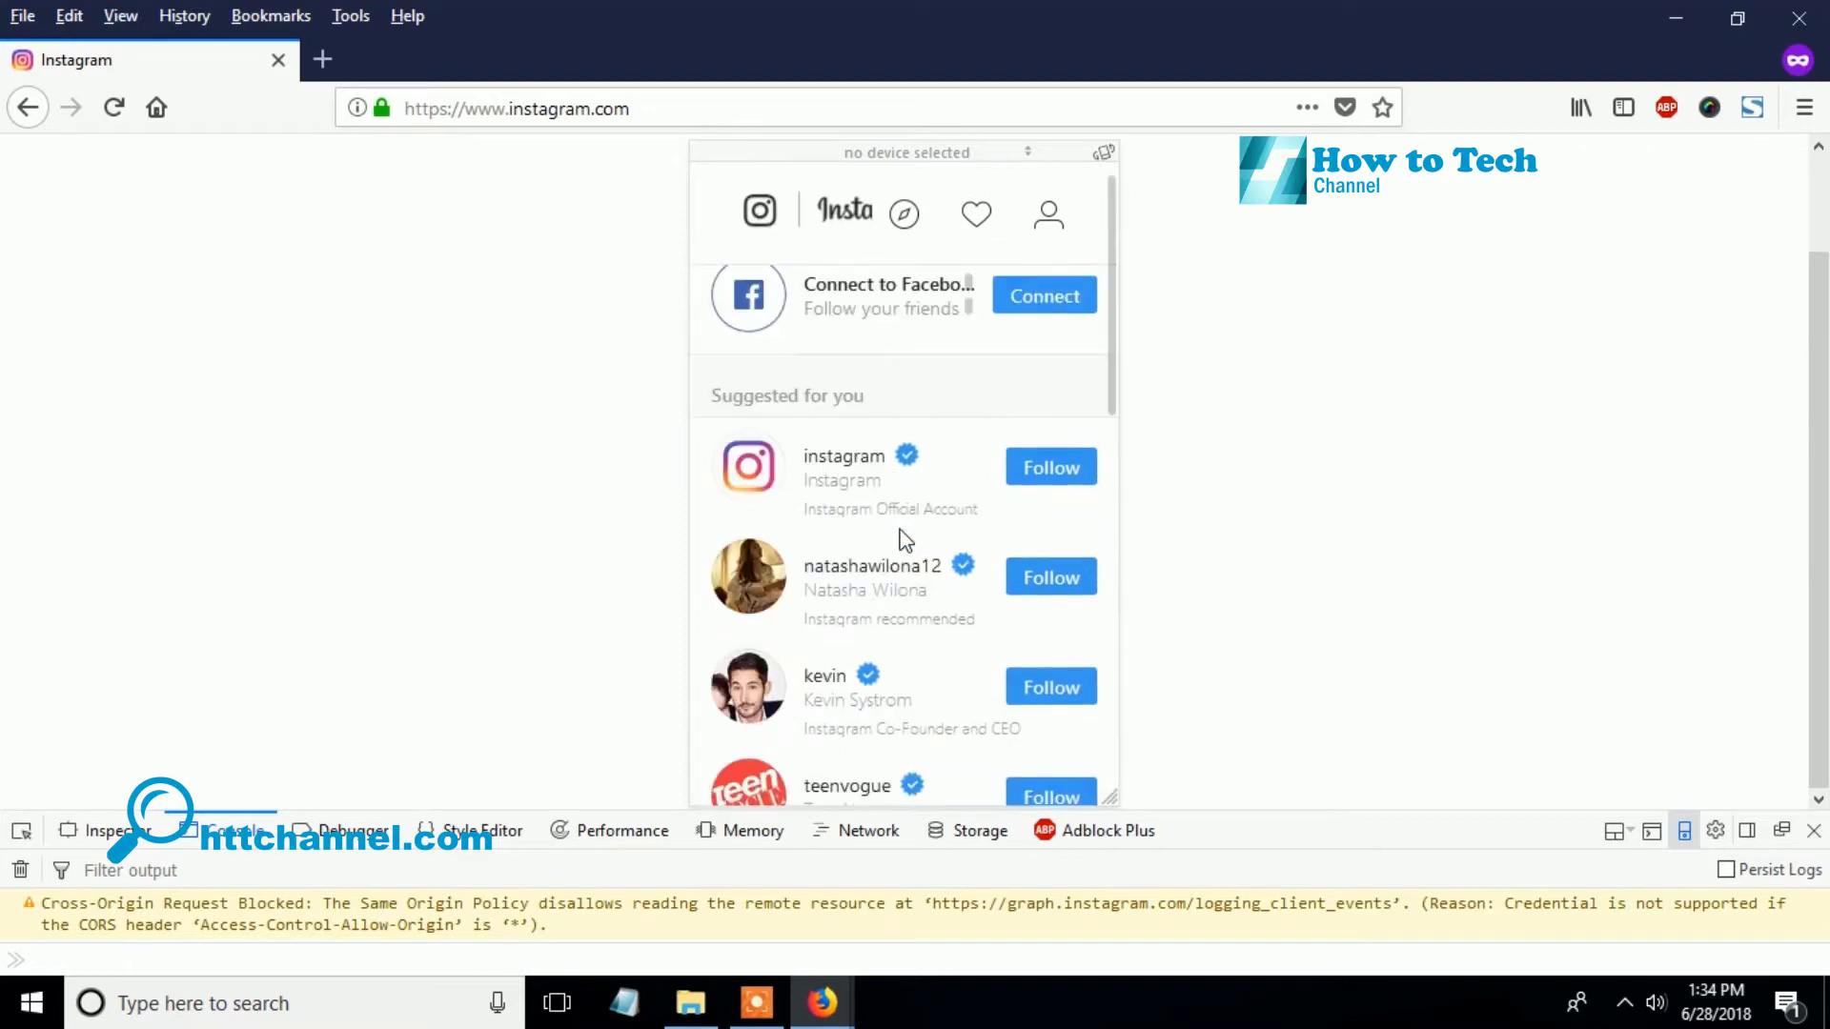
pyautogui.scroll(4, 901, 539)
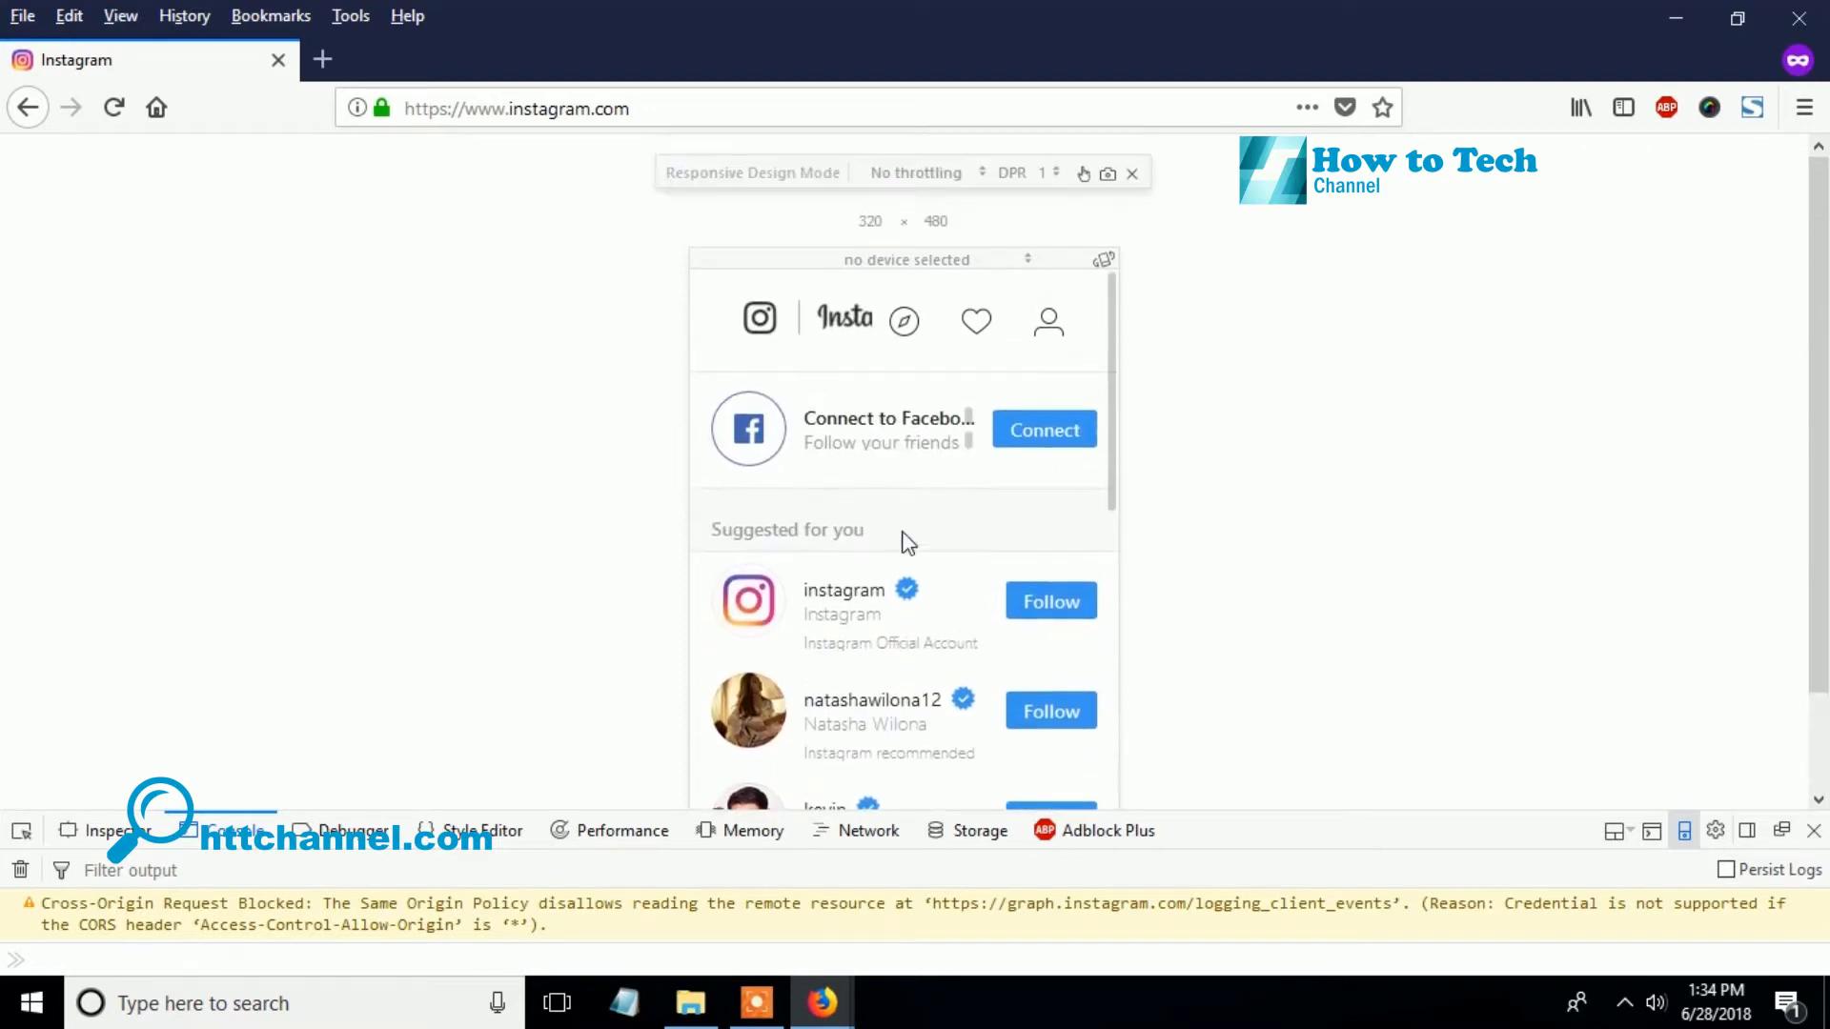
pyautogui.click(1026, 260)
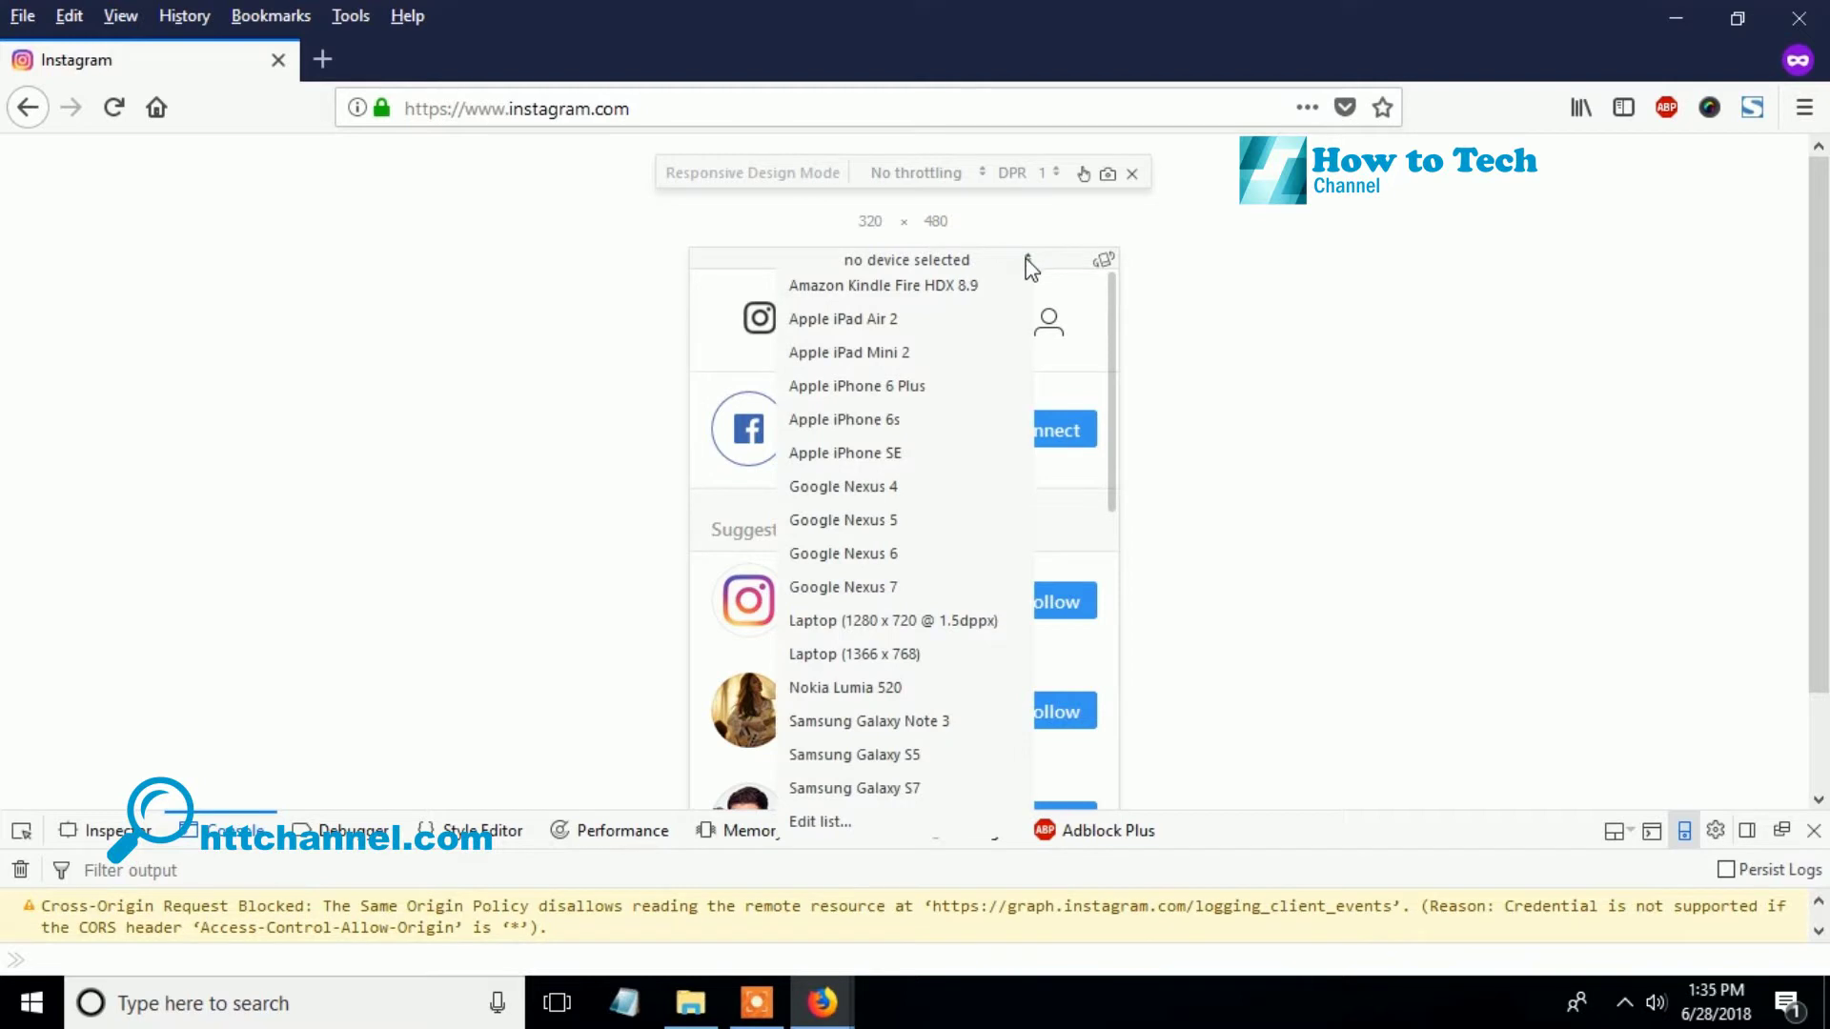
pyautogui.click(881, 421)
# Open the httchannelcom profile, which shows 0 posts
pyautogui.scroll(-5, 924, 581)
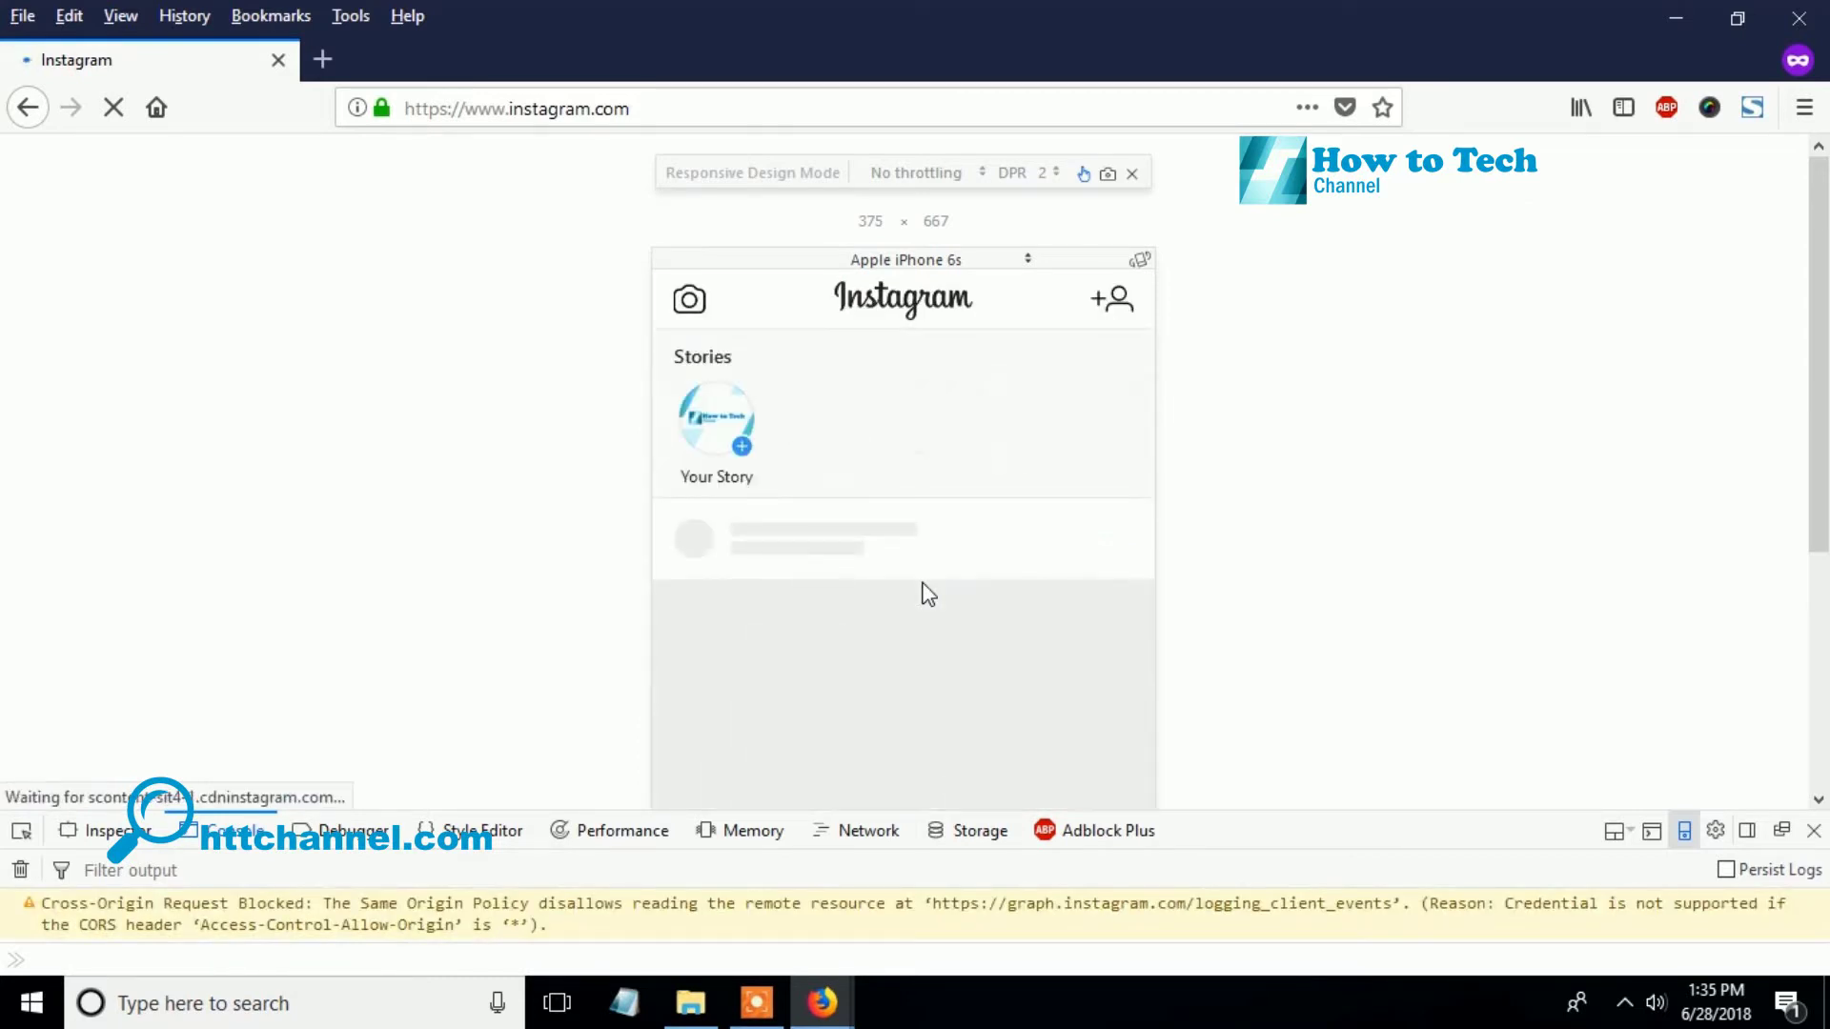
pyautogui.scroll(-10, 938, 583)
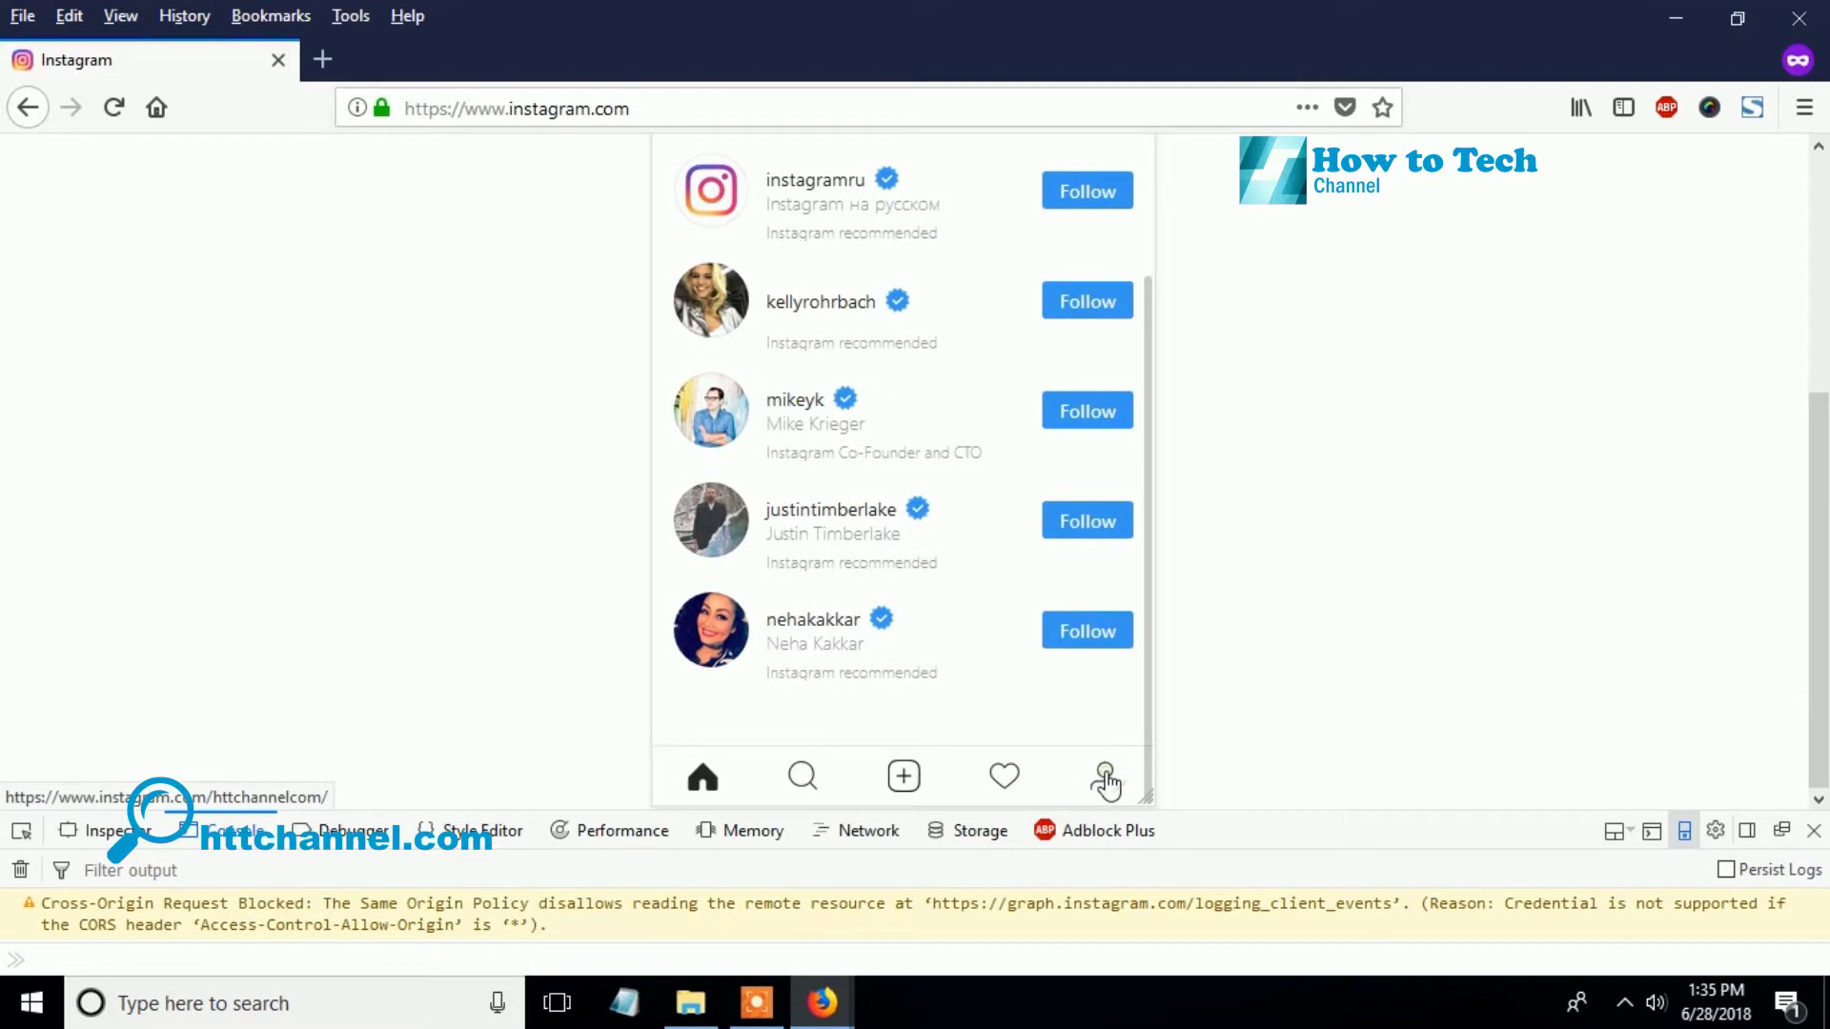
pyautogui.click(1106, 779)
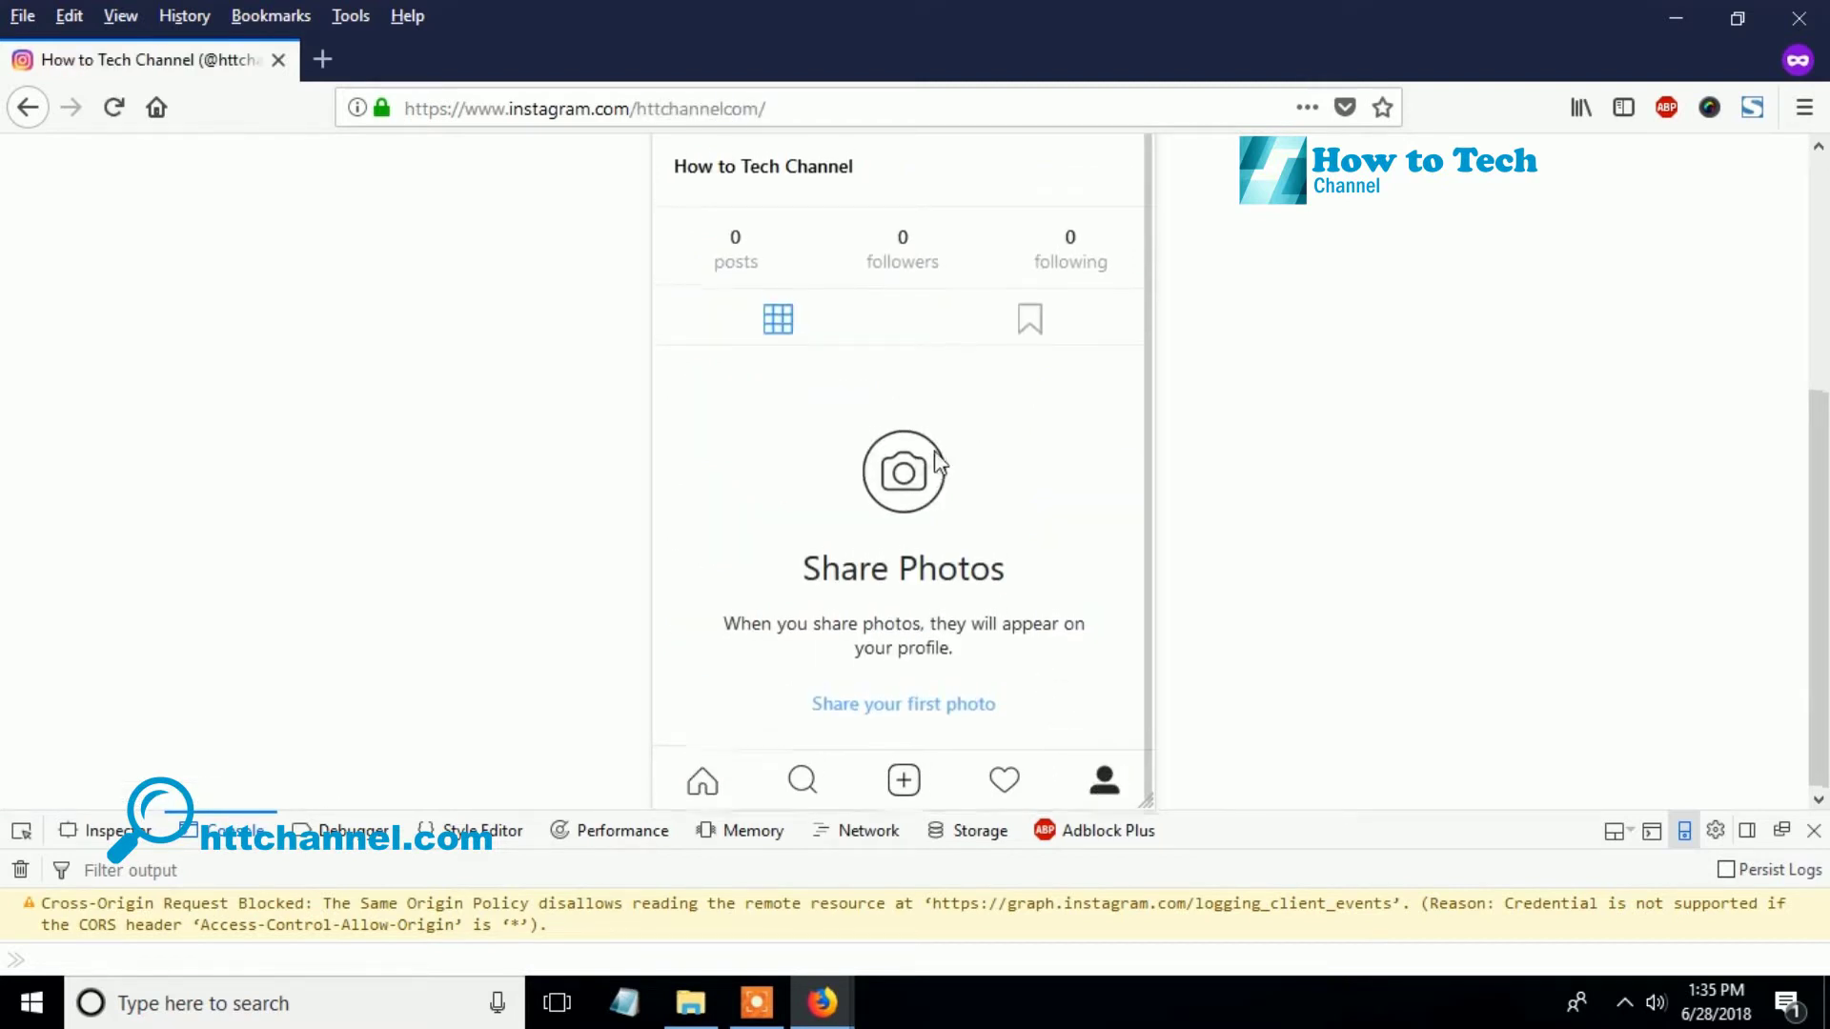
pyautogui.scroll(3, 1013, 442)
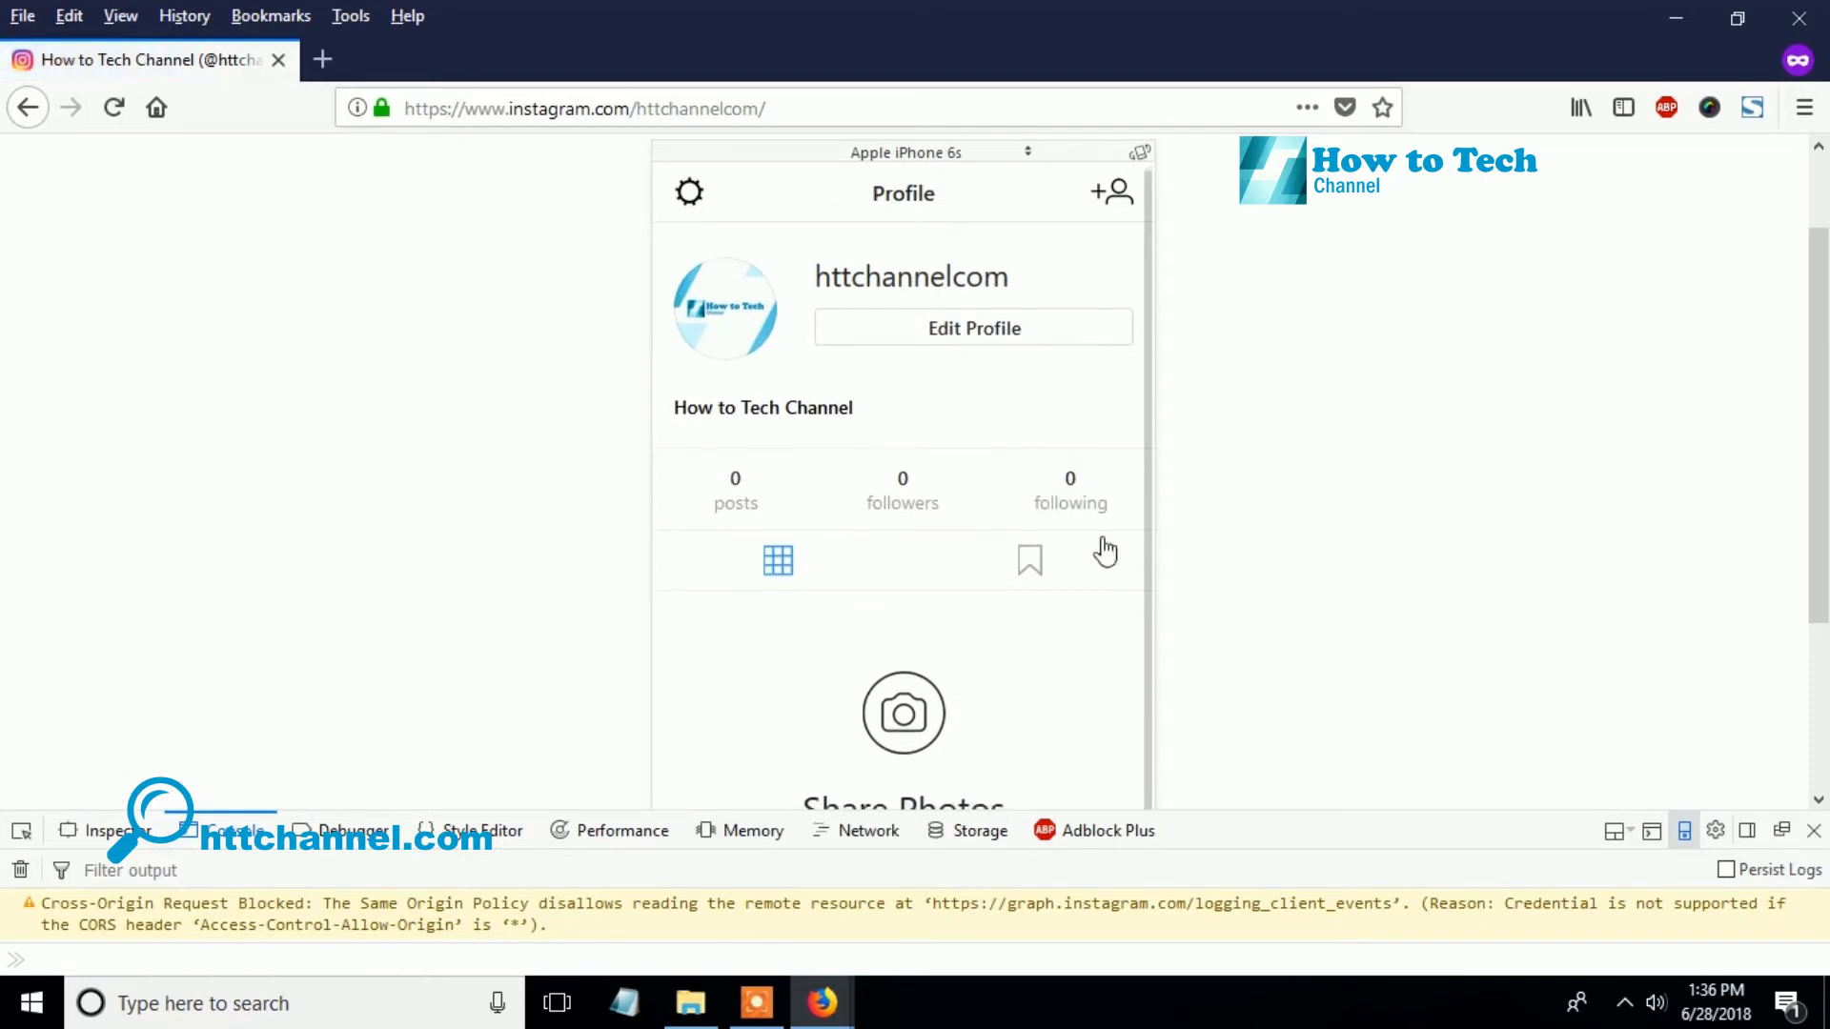
pyautogui.scroll(-3, 1101, 601)
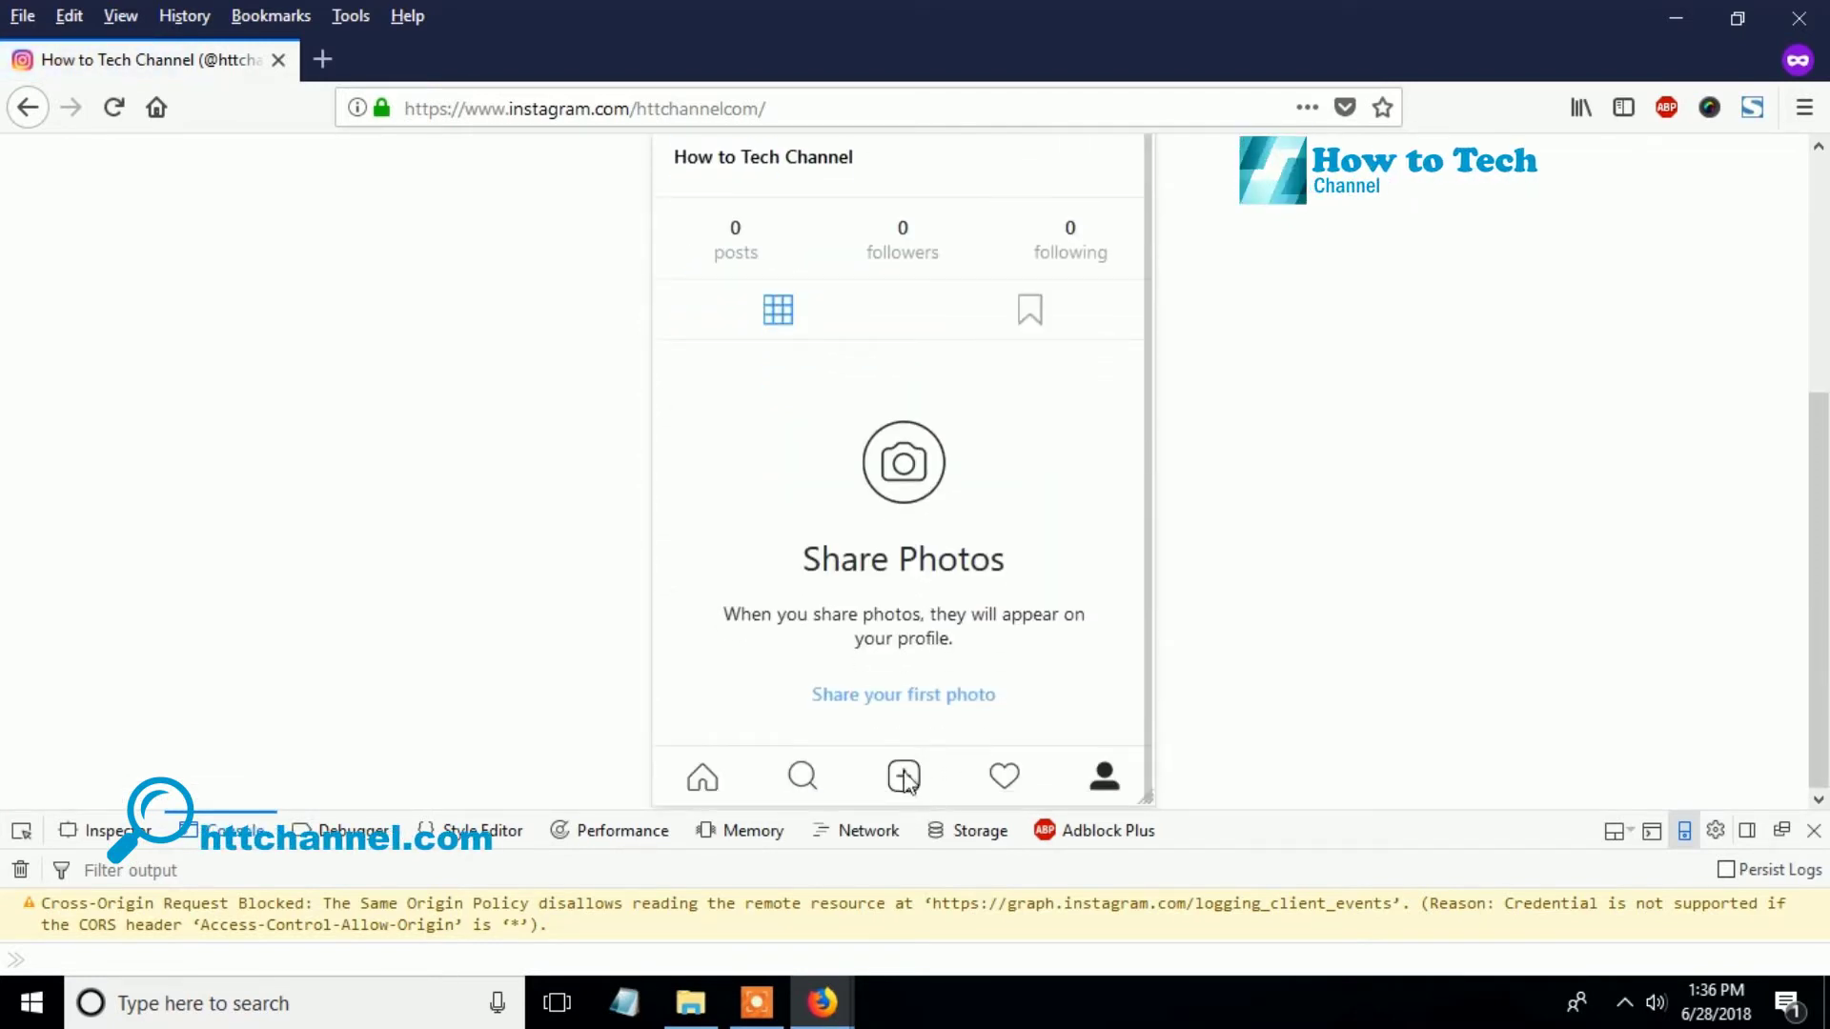
# Browse the How to Tech Channel folder with All Files shown and upload How to Tech Channel on Youtube.jpg
pyautogui.click(904, 779)
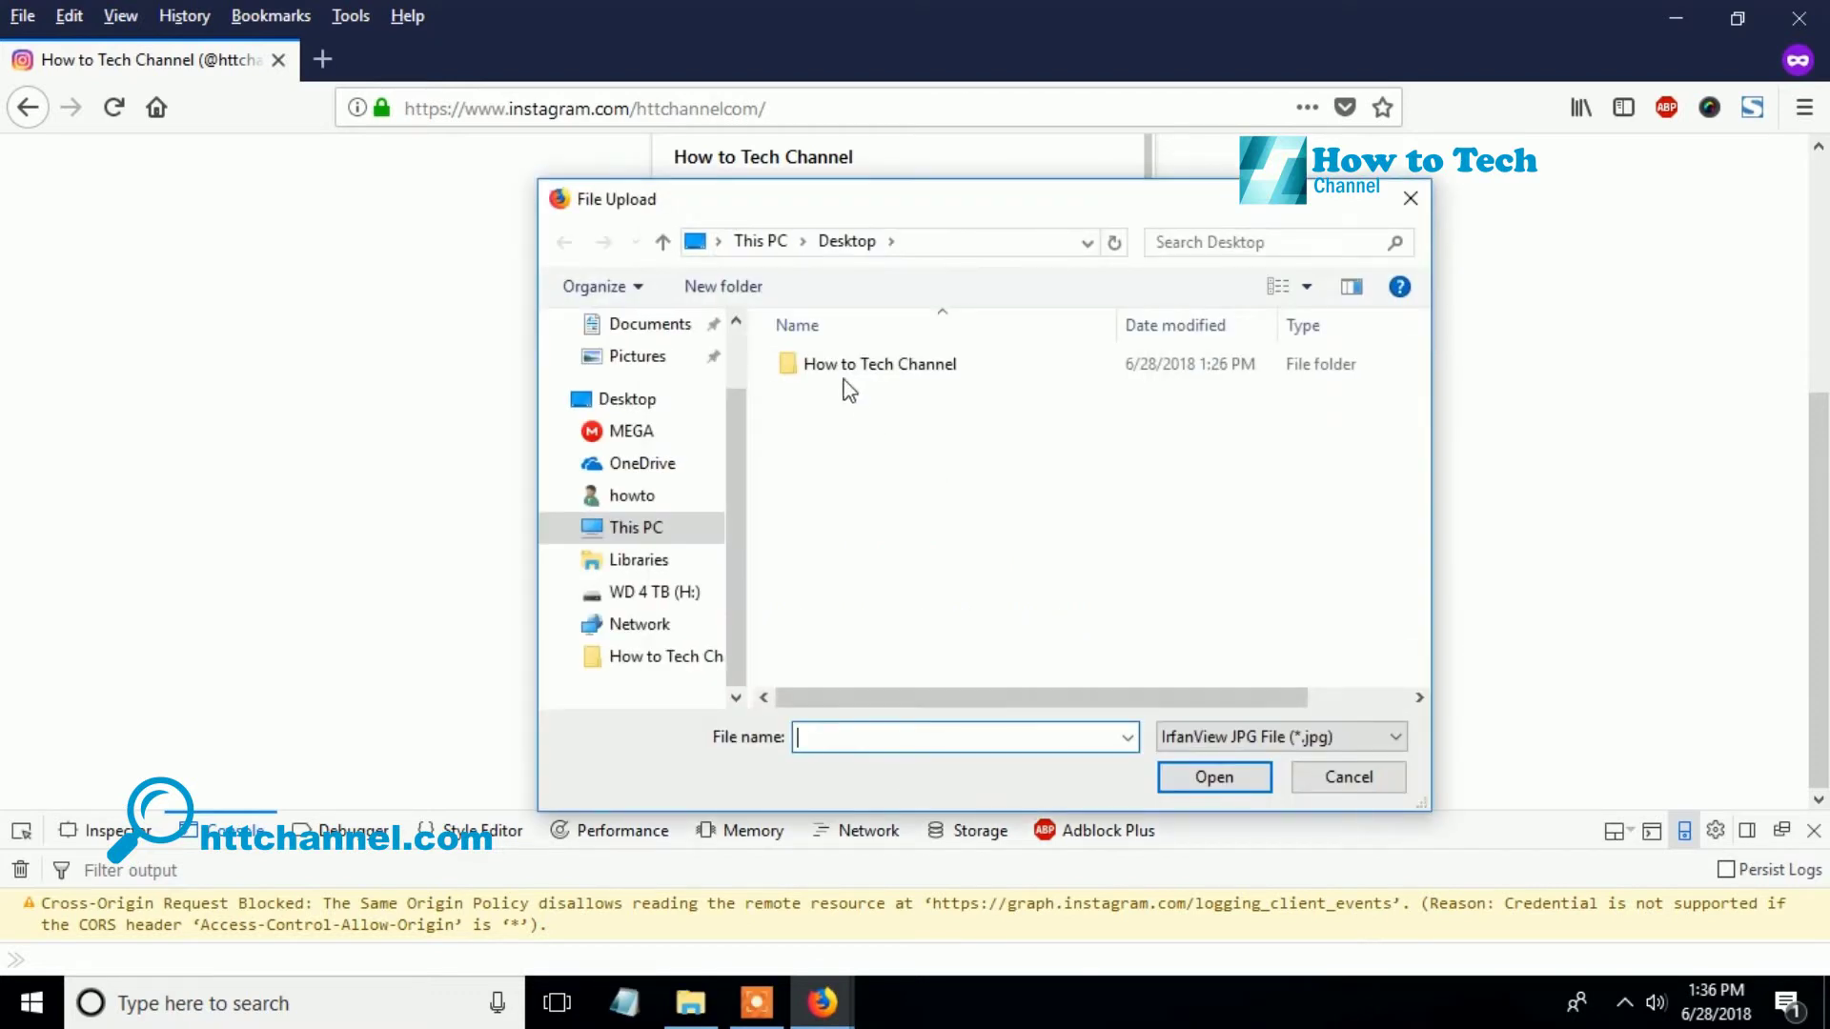
pyautogui.doubleClick(851, 366)
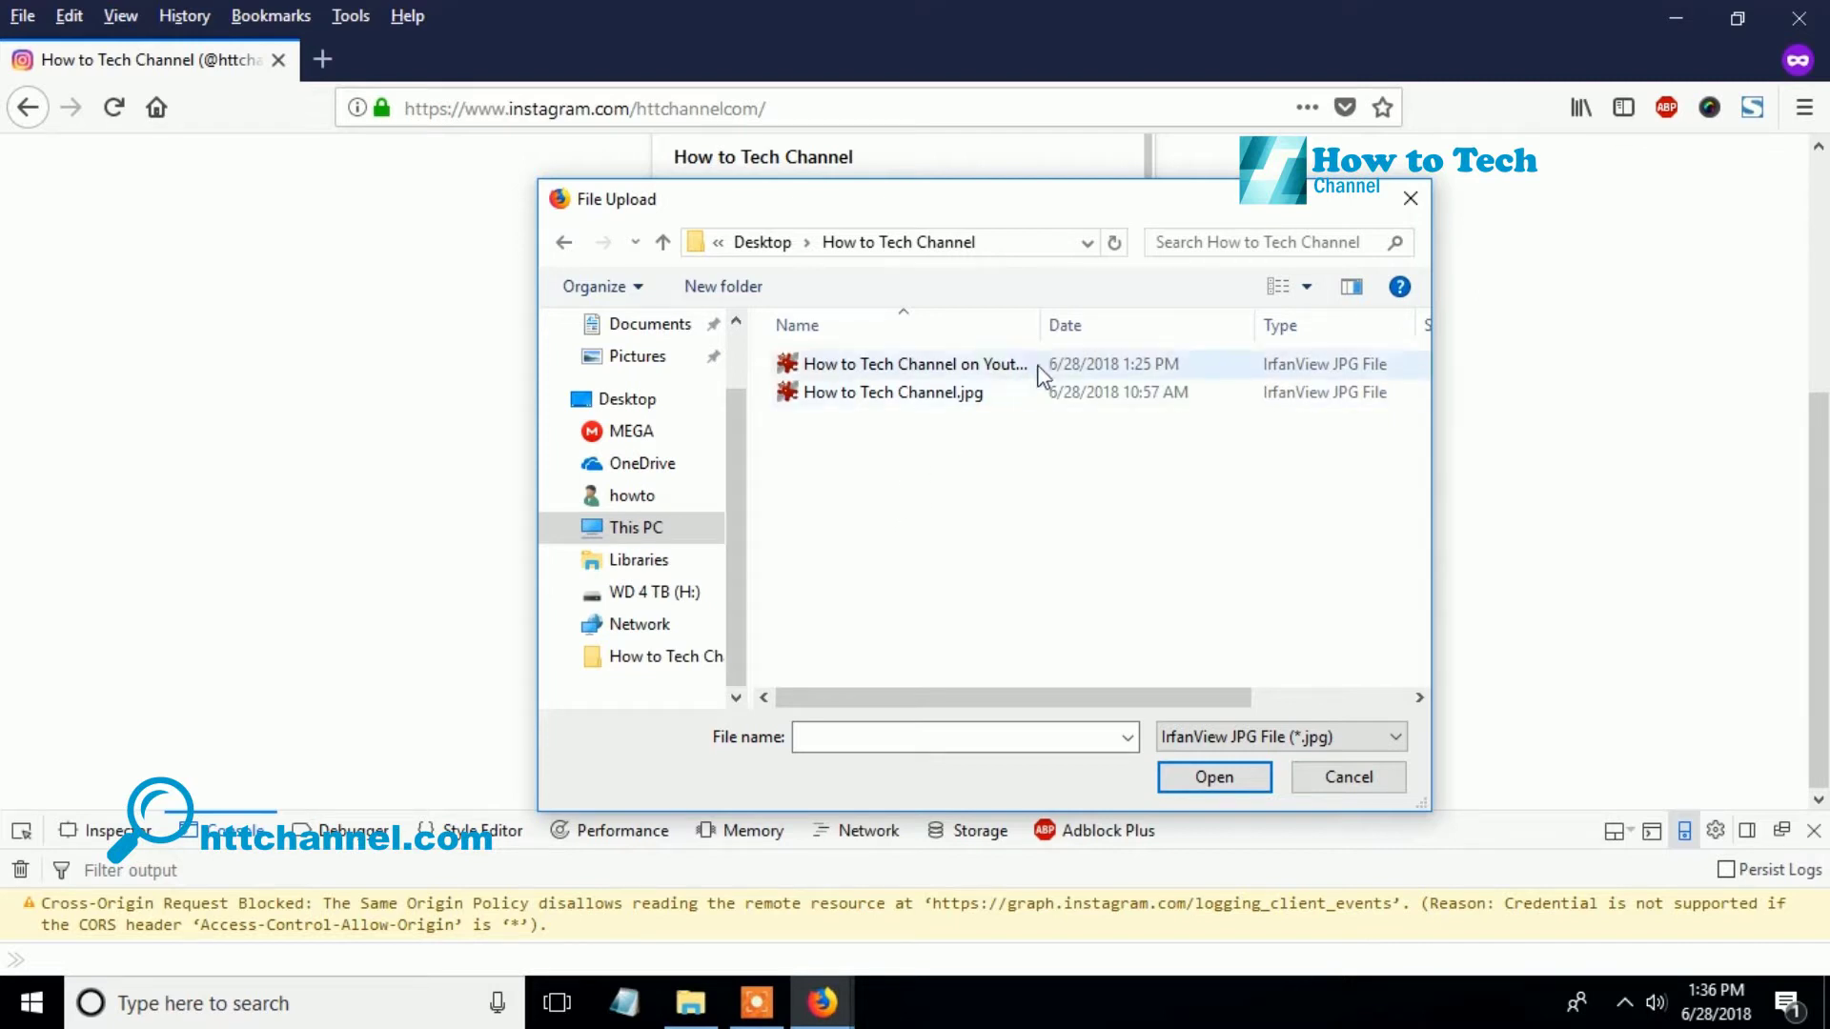
pyautogui.doubleClick(1039, 325)
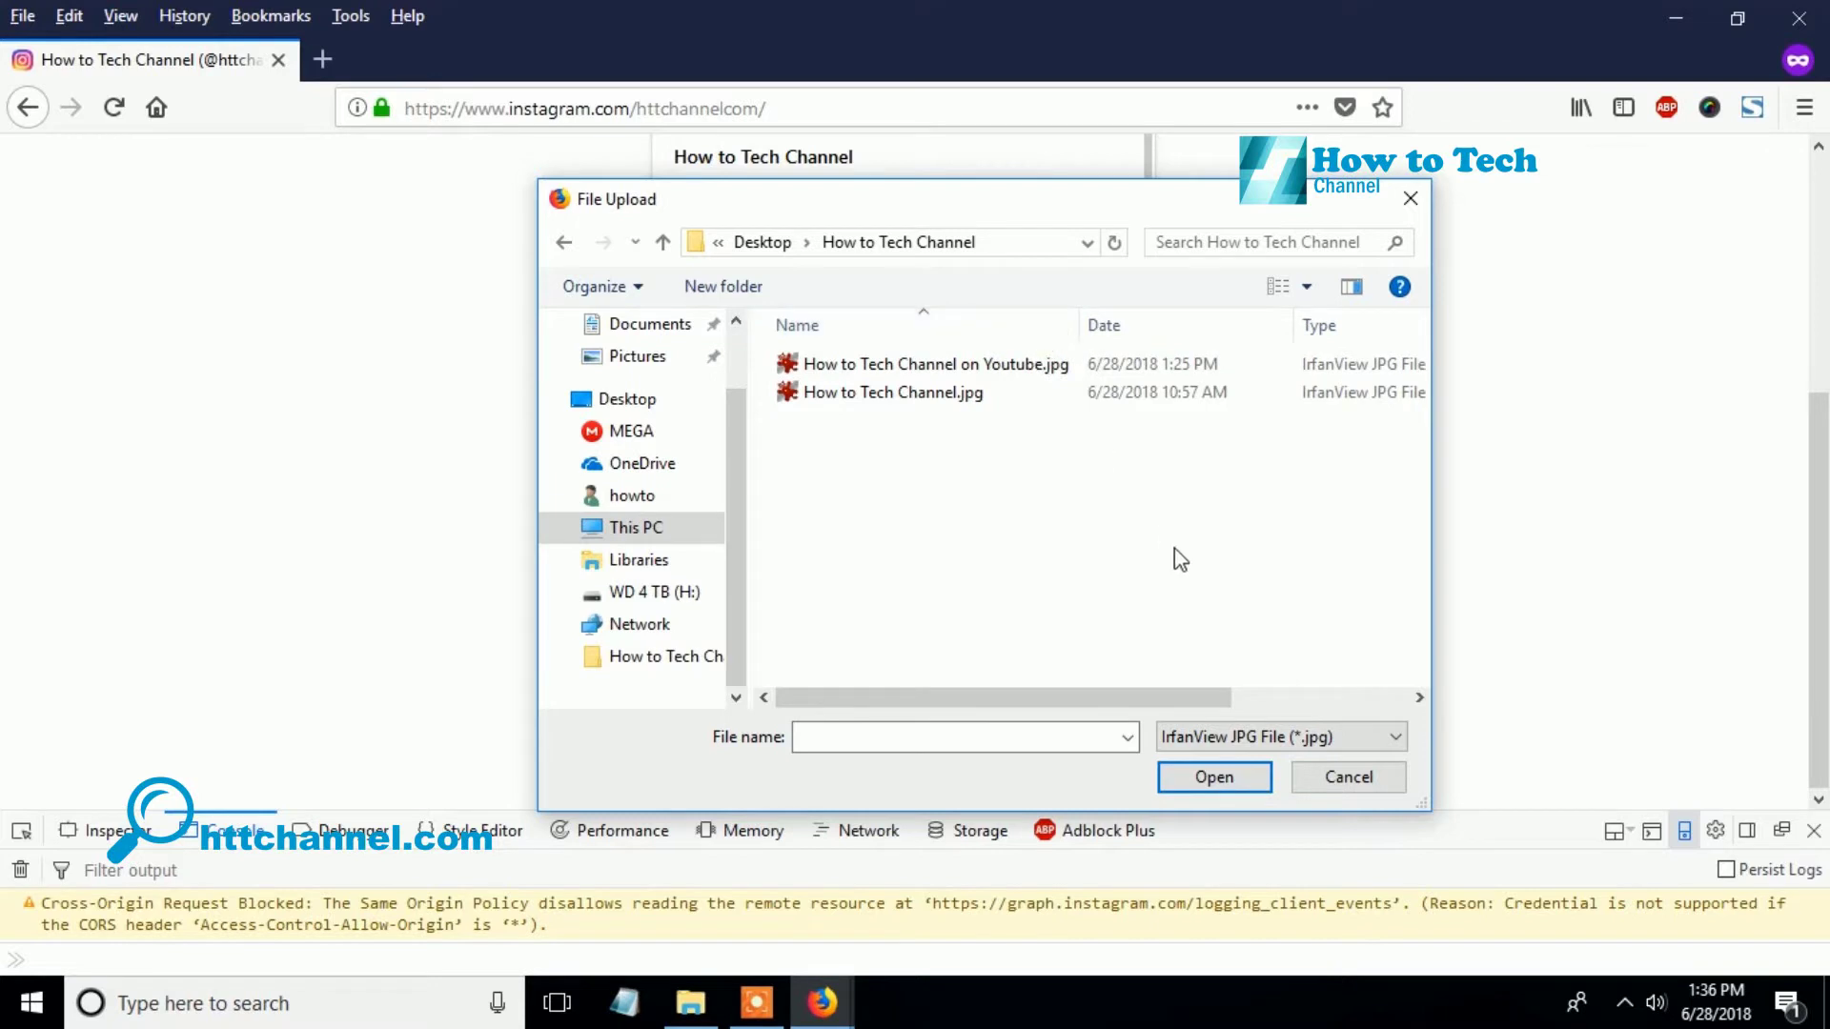
pyautogui.click(1210, 737)
pyautogui.click(1206, 763)
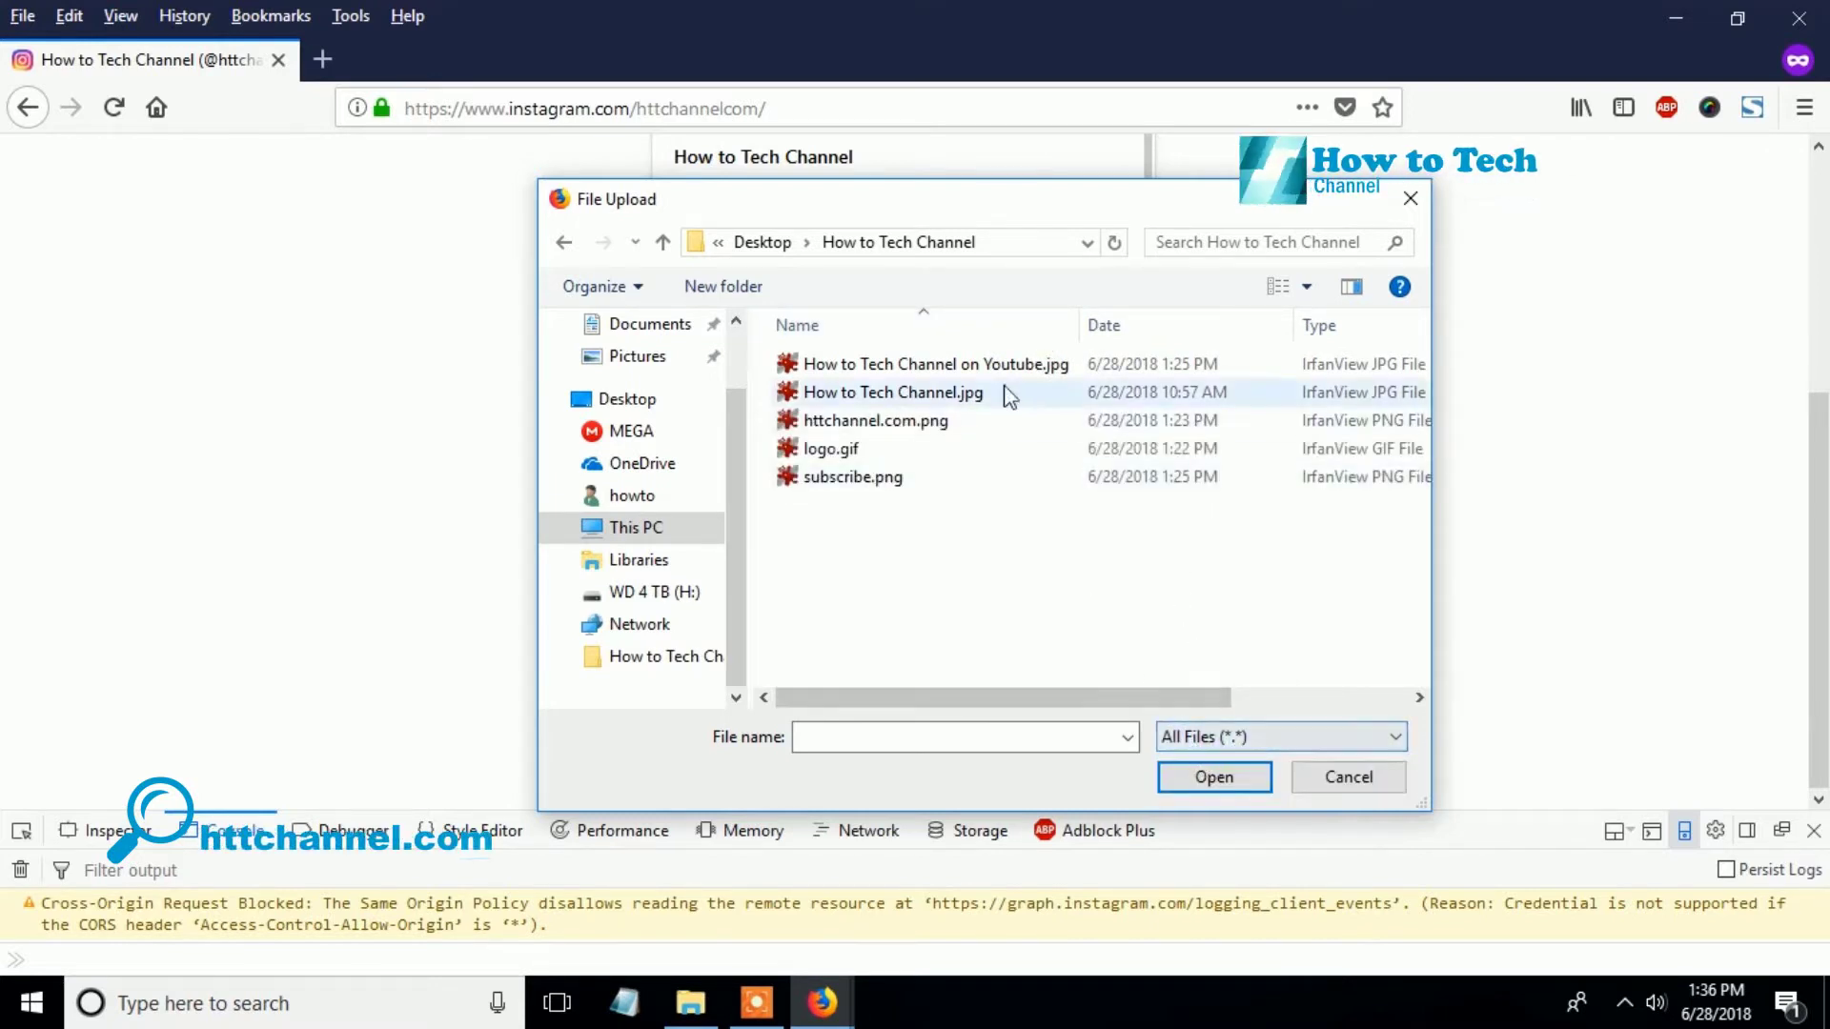
pyautogui.click(1025, 370)
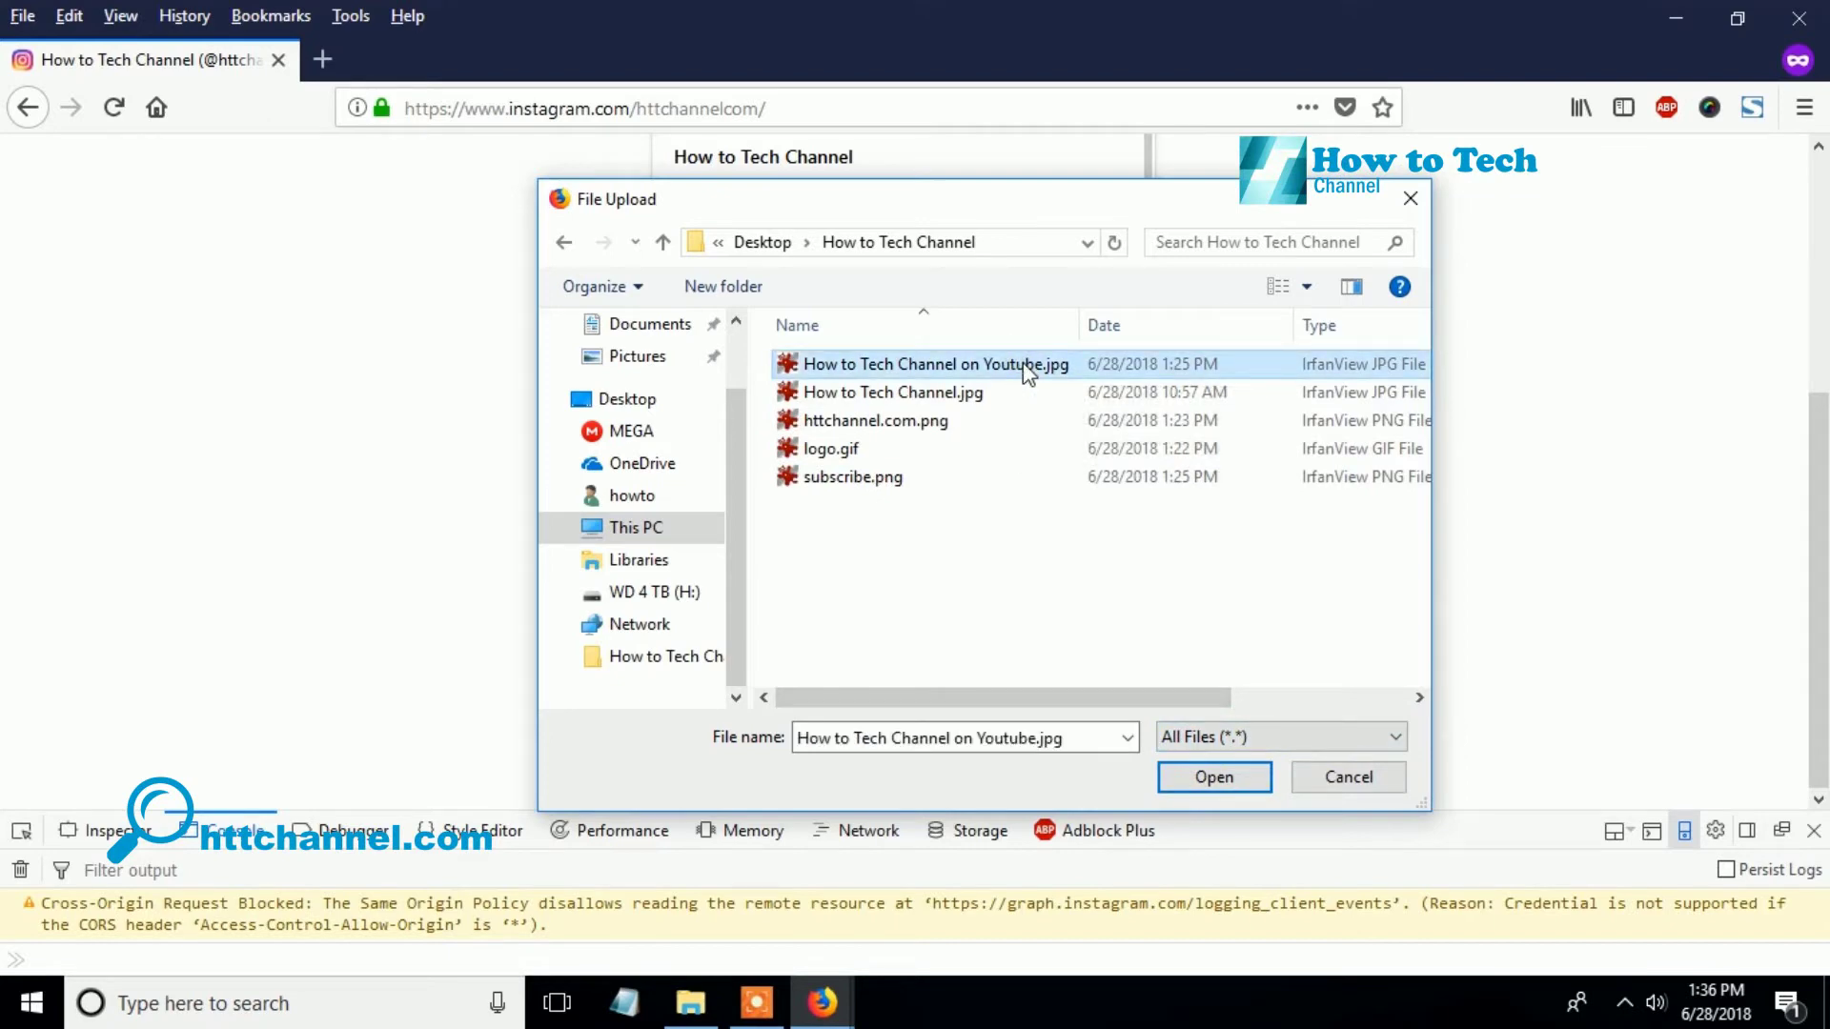
pyautogui.doubleClick(1024, 367)
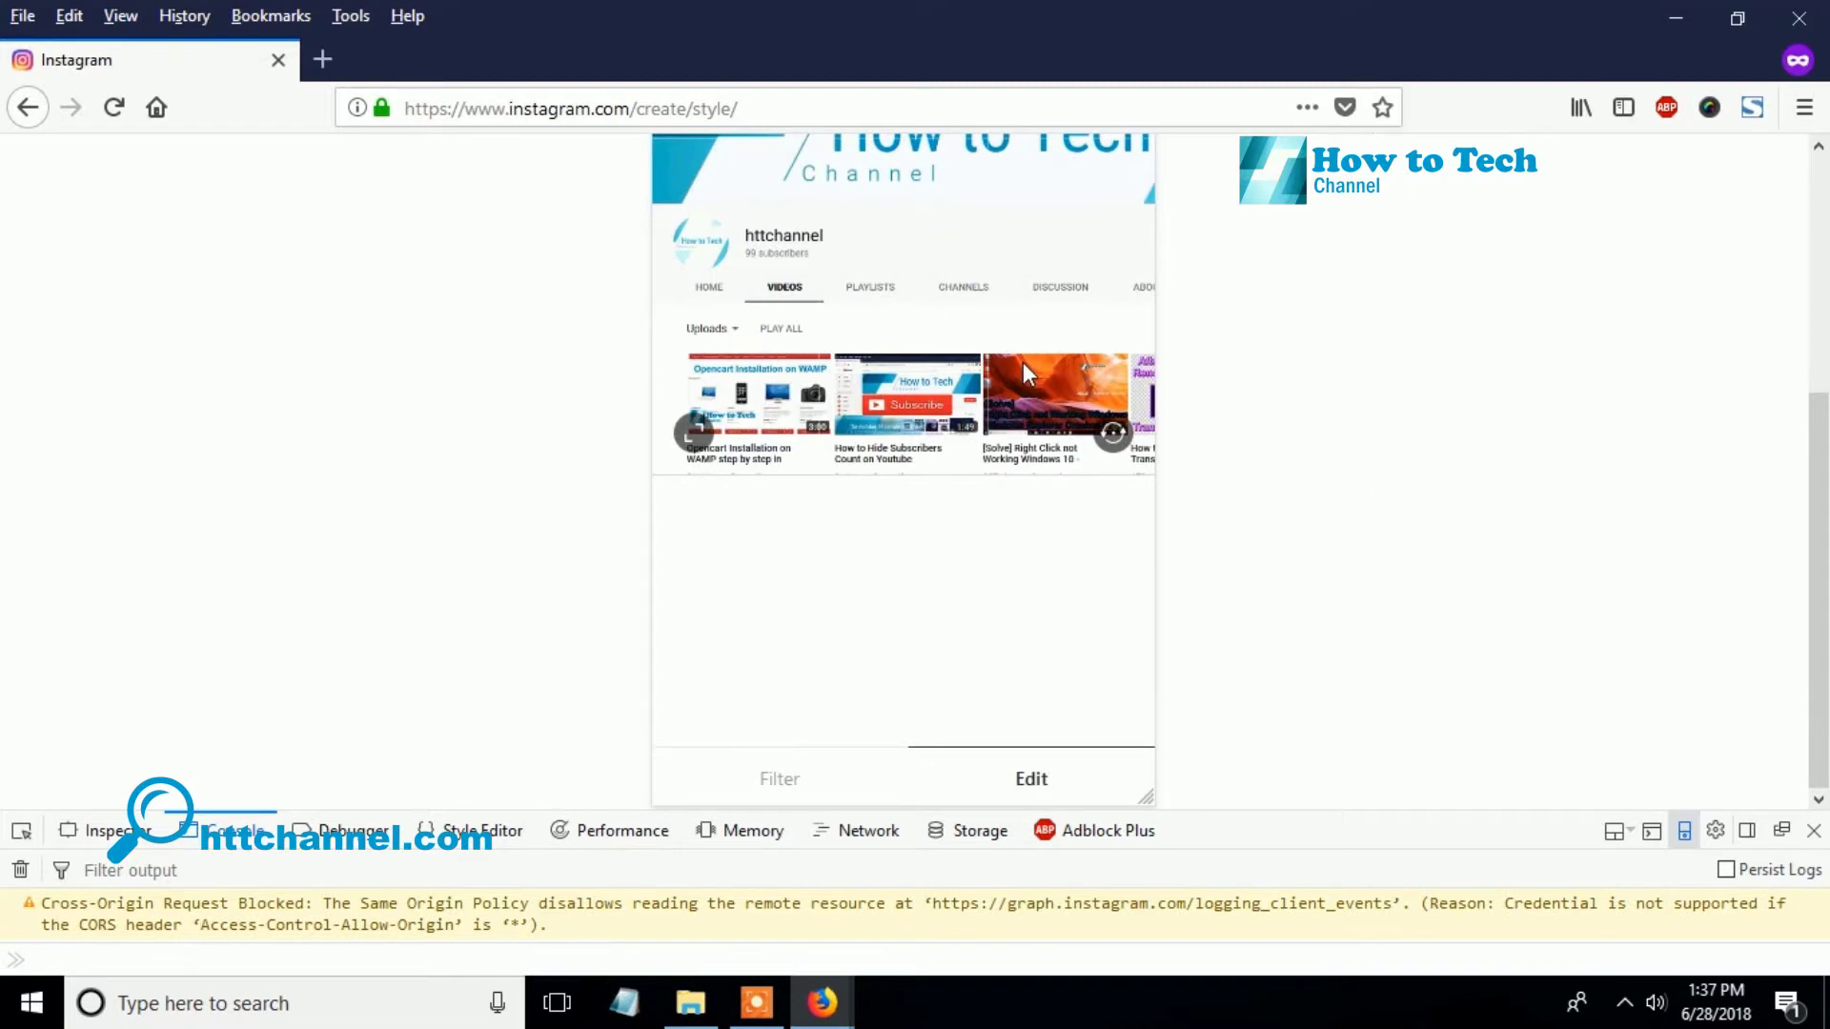
# Compare fit against crop, keep the square crop, and shift the image upward
pyautogui.scroll(4, 1059, 567)
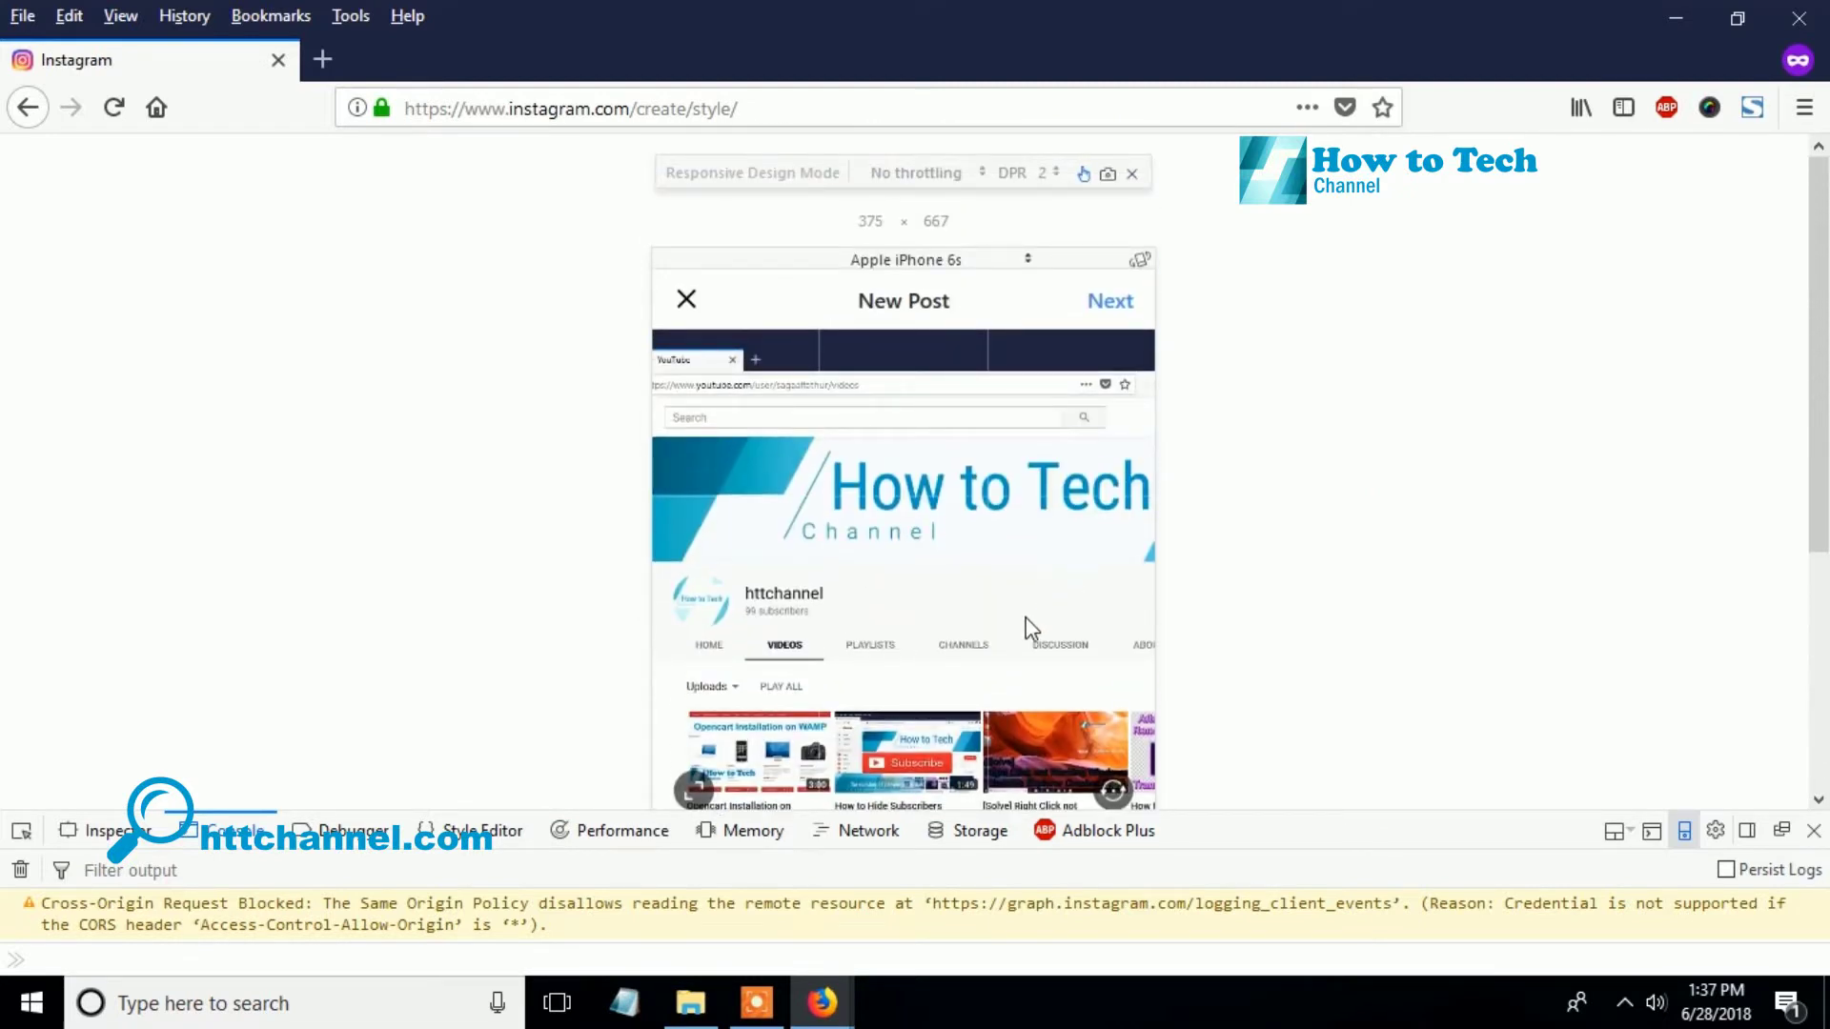
pyautogui.click(692, 791)
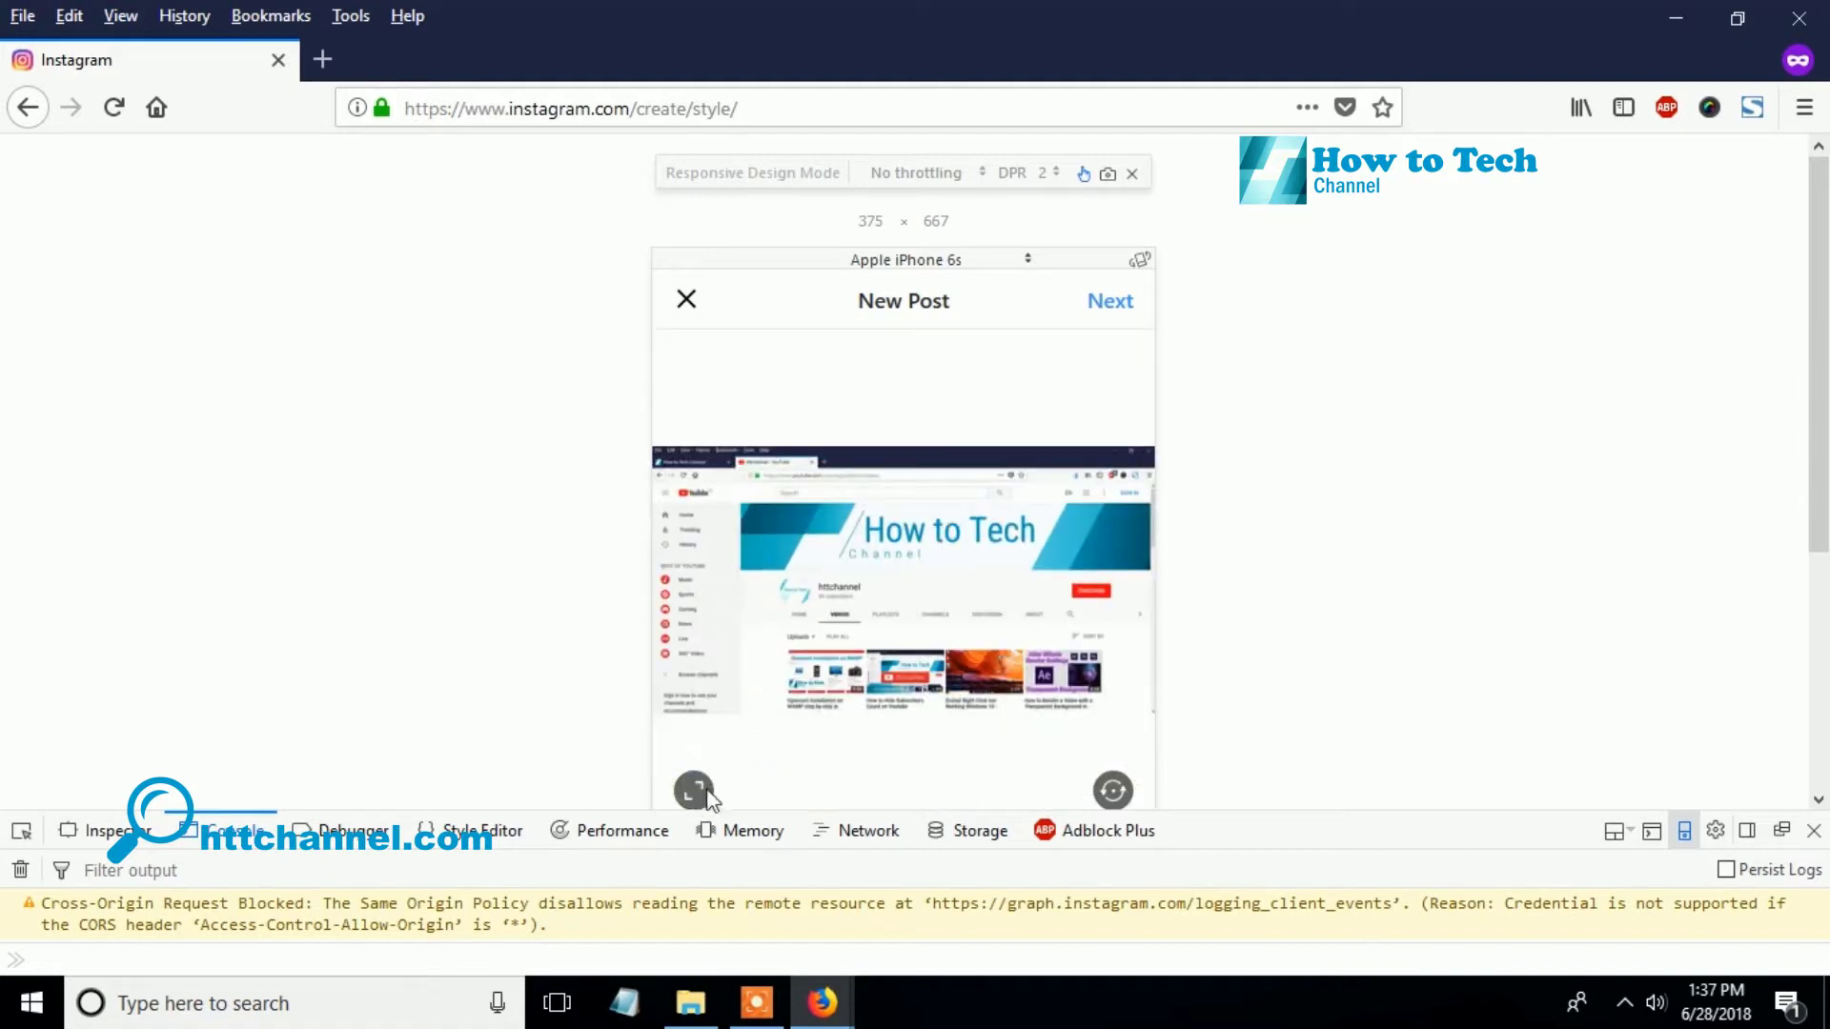
pyautogui.click(694, 791)
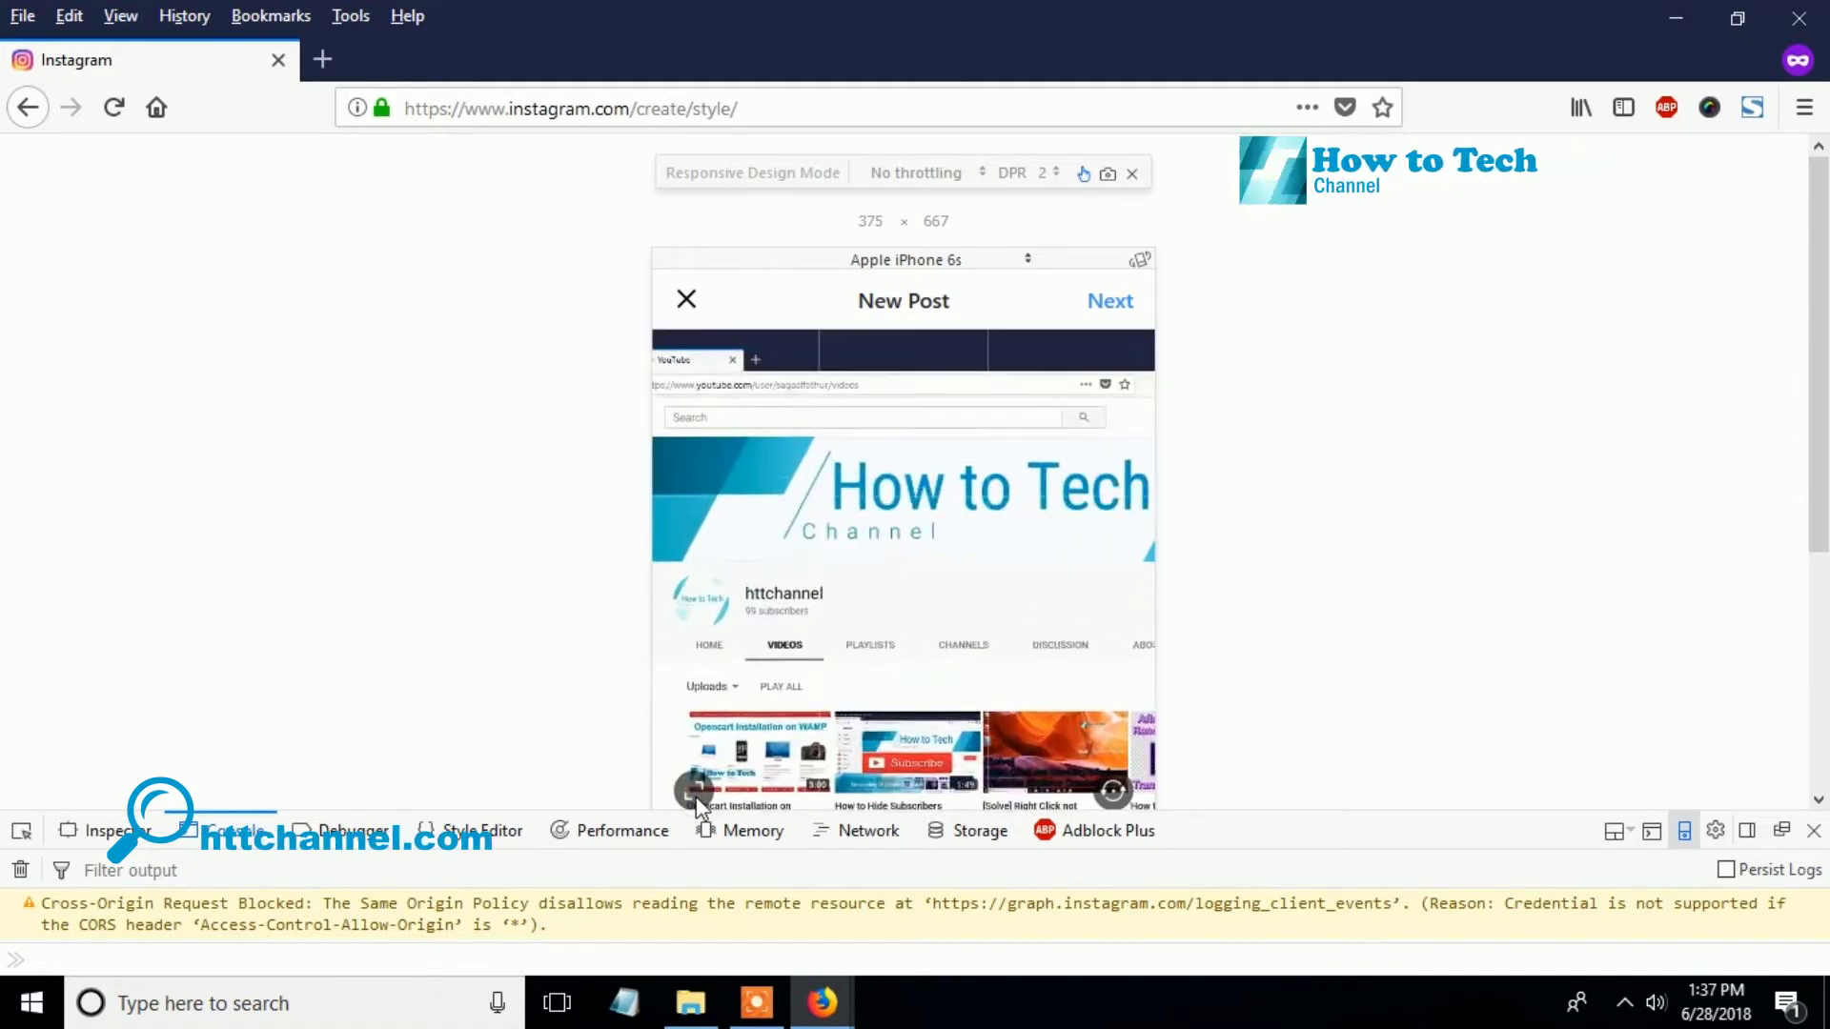
pyautogui.moveTo(825, 583); pyautogui.dragTo(910, 567)
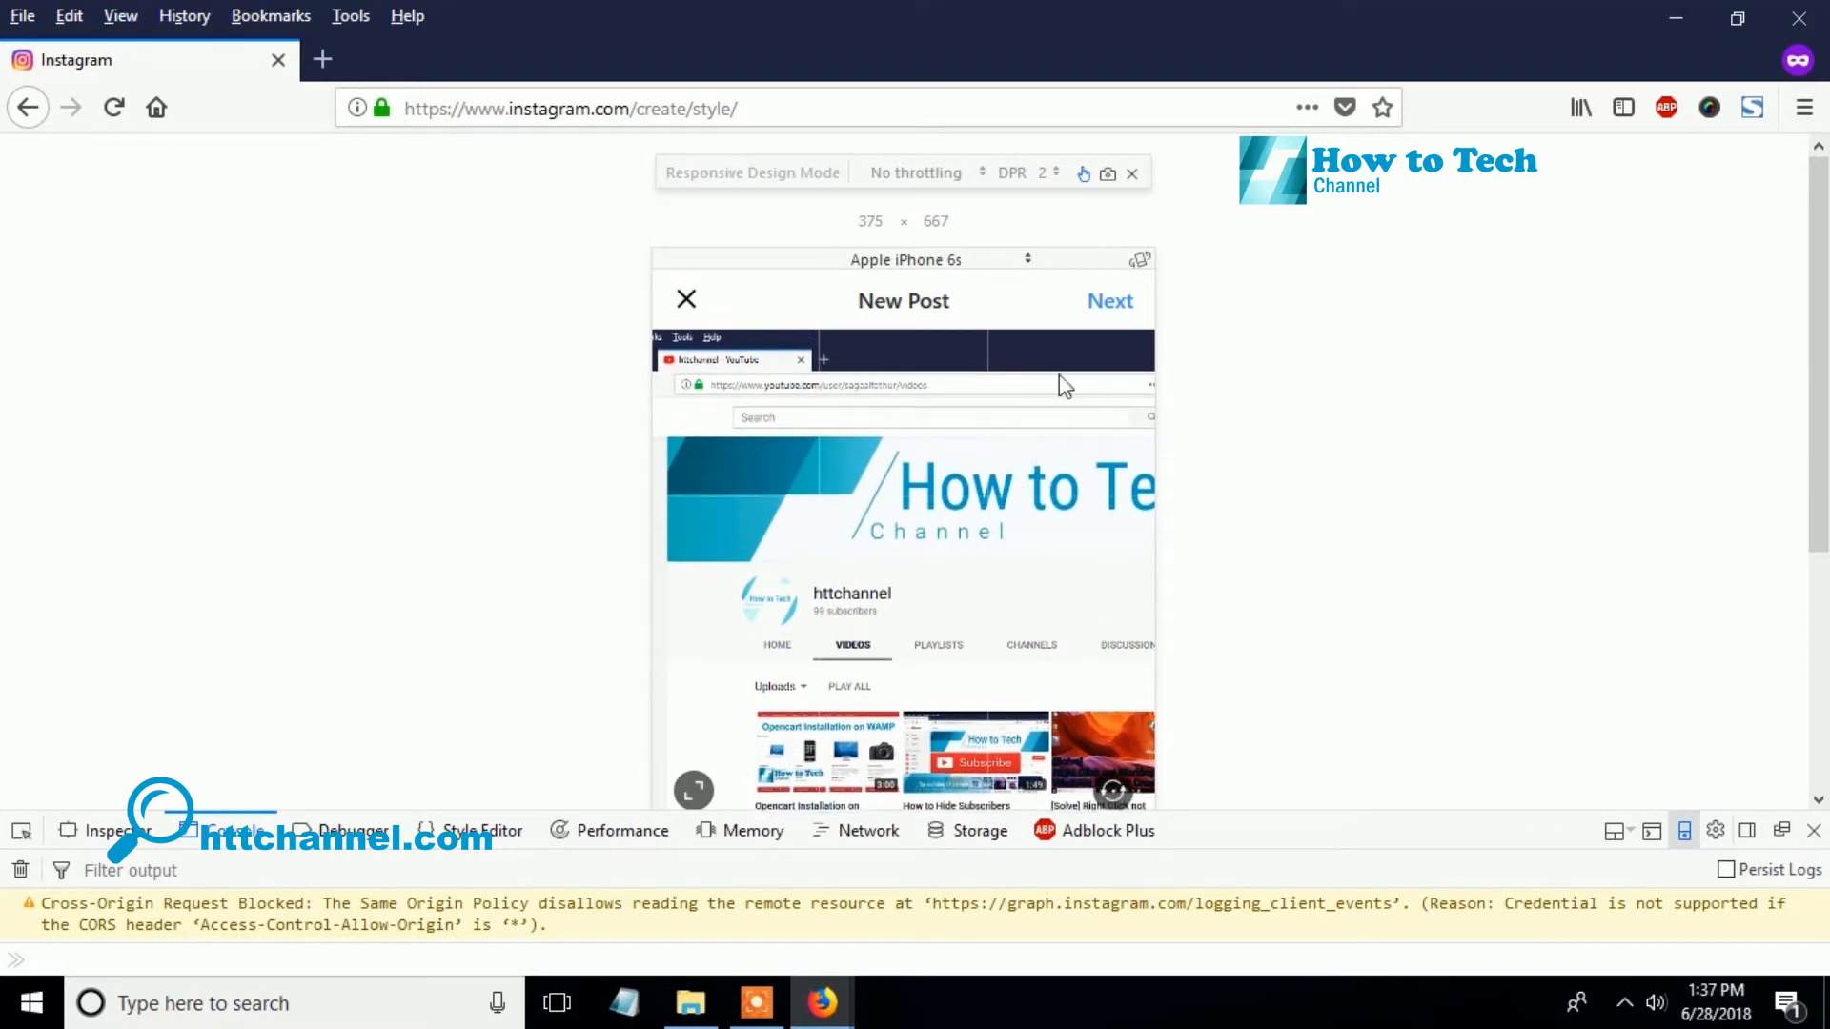
pyautogui.moveTo(881, 439); pyautogui.dragTo(881, 420)
pyautogui.rightClick(881, 334)
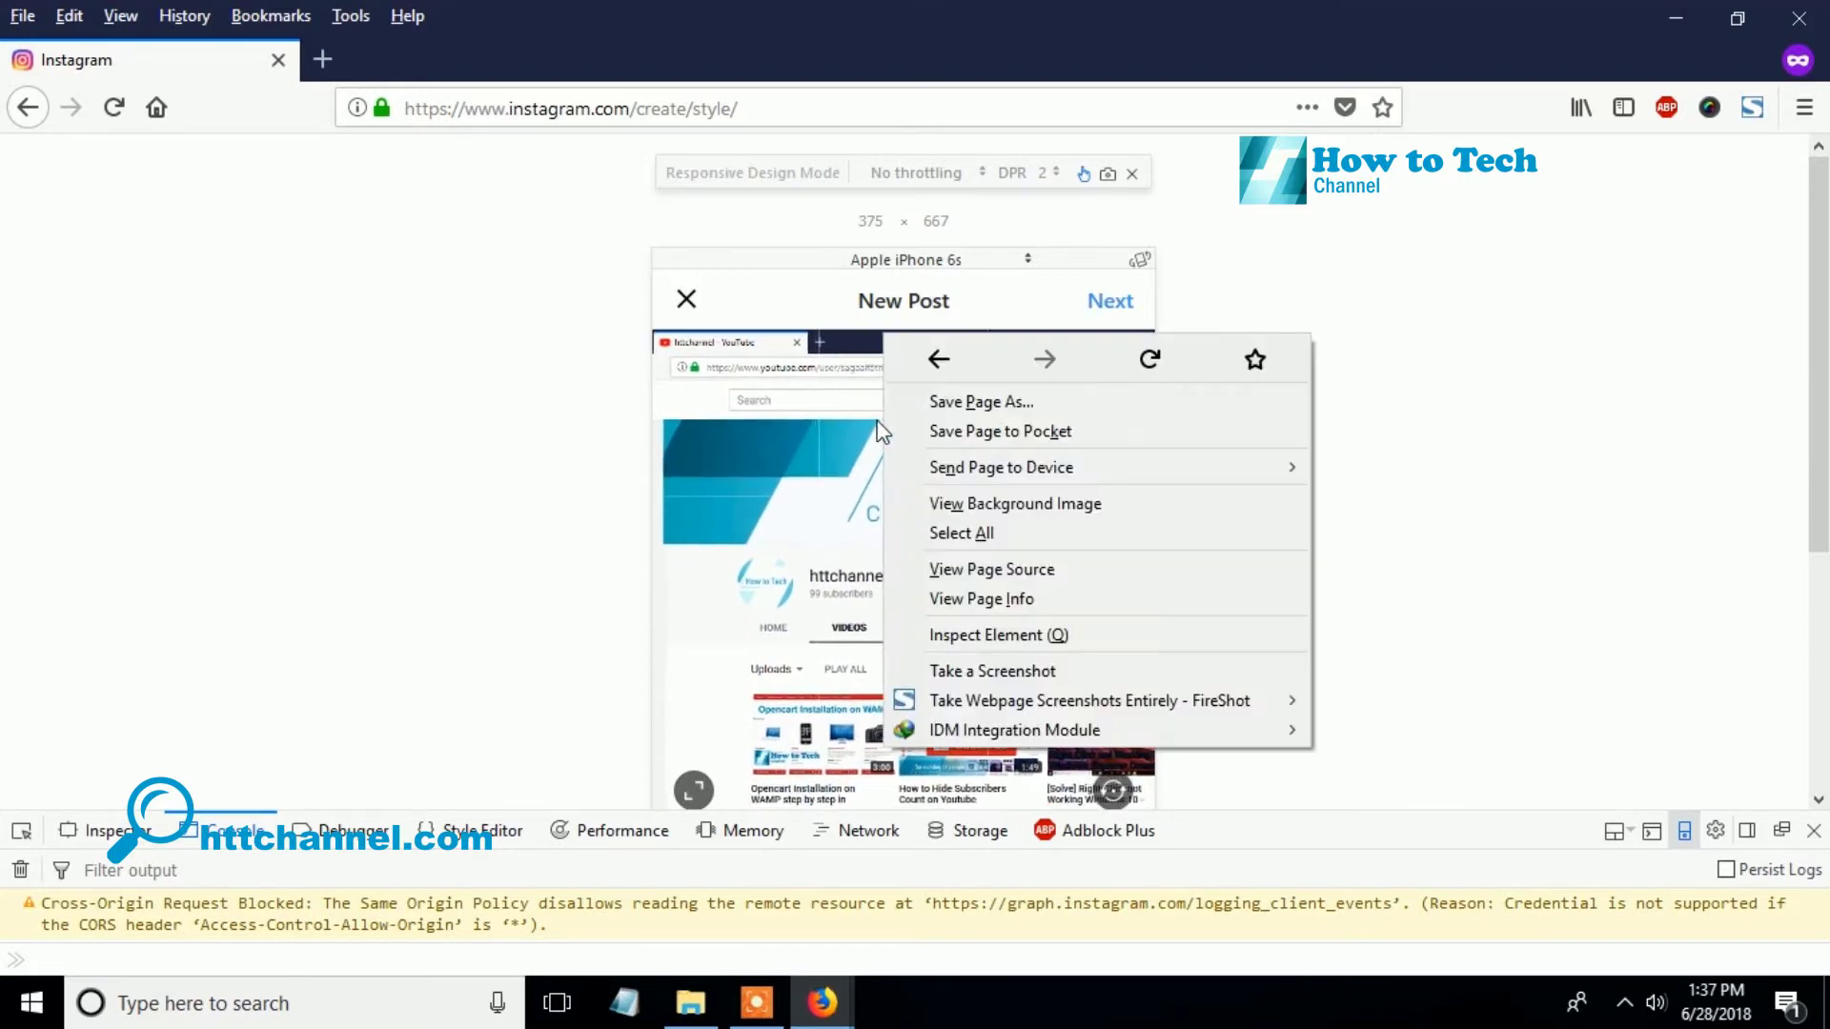
pyautogui.click(1103, 303)
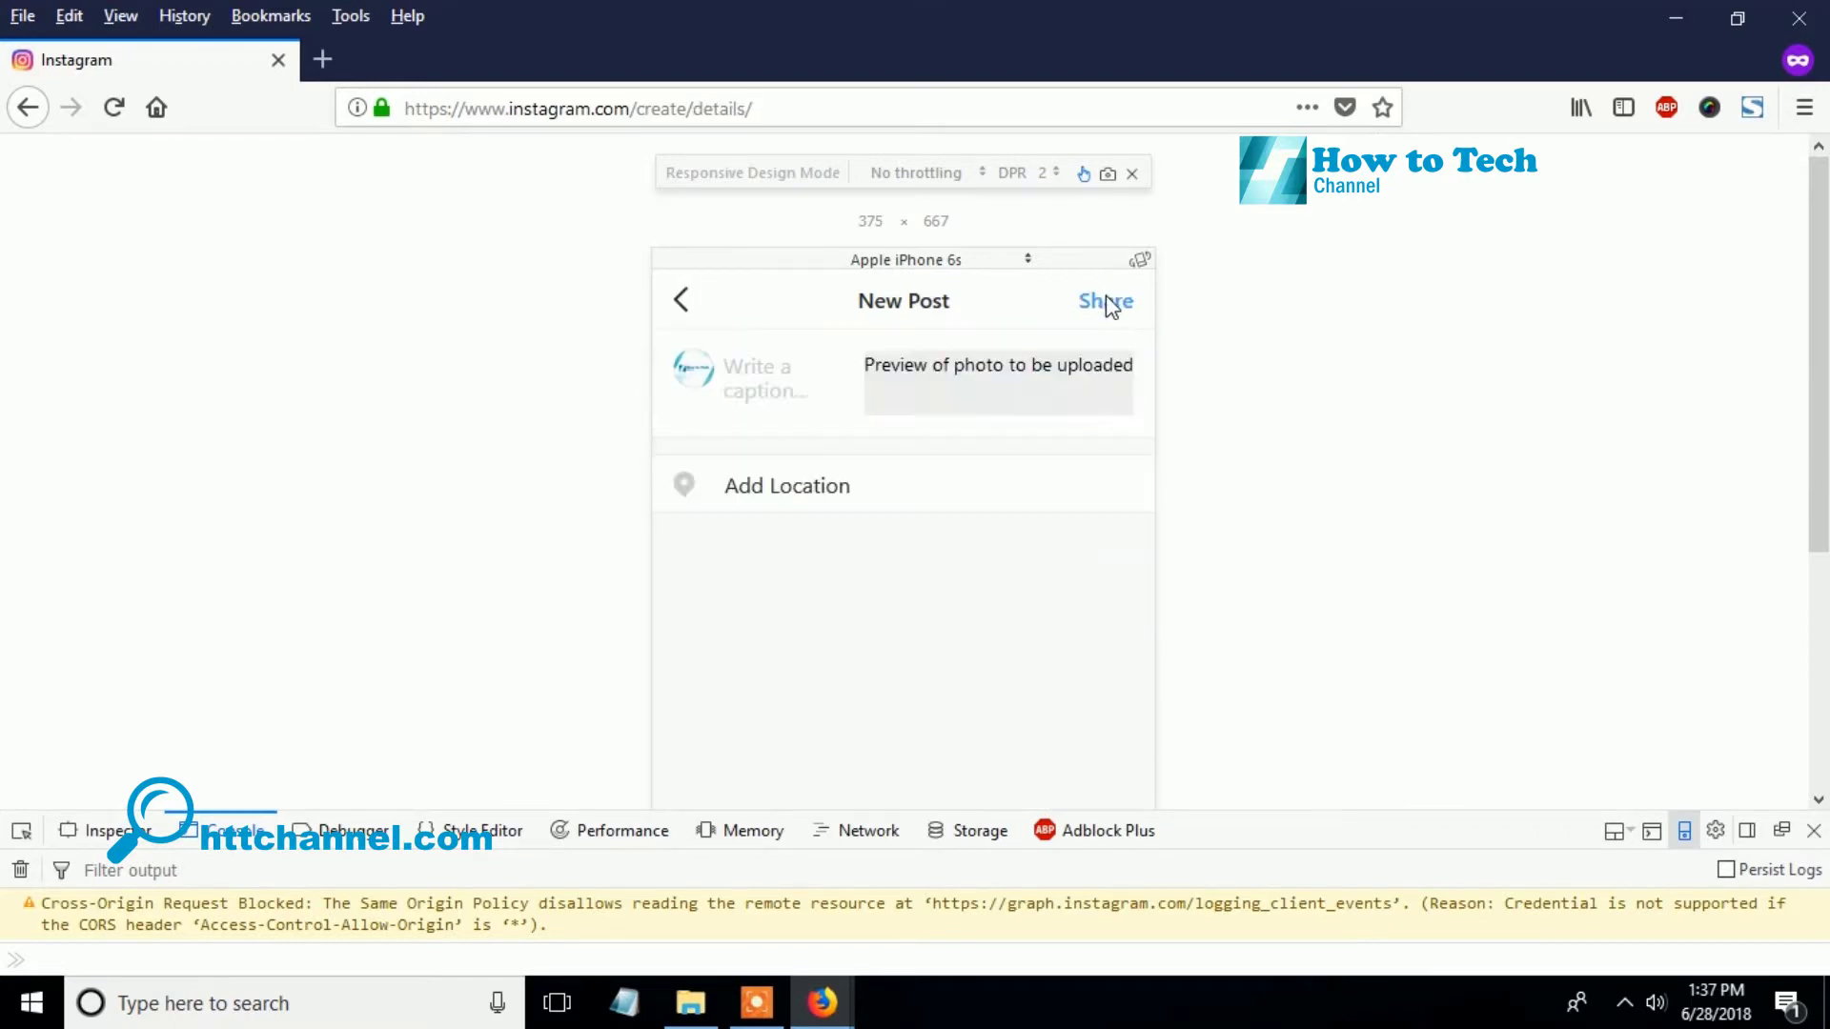
# Caption the post 'How to Tech Channel on Youtube' and share it
pyautogui.click(845, 368)
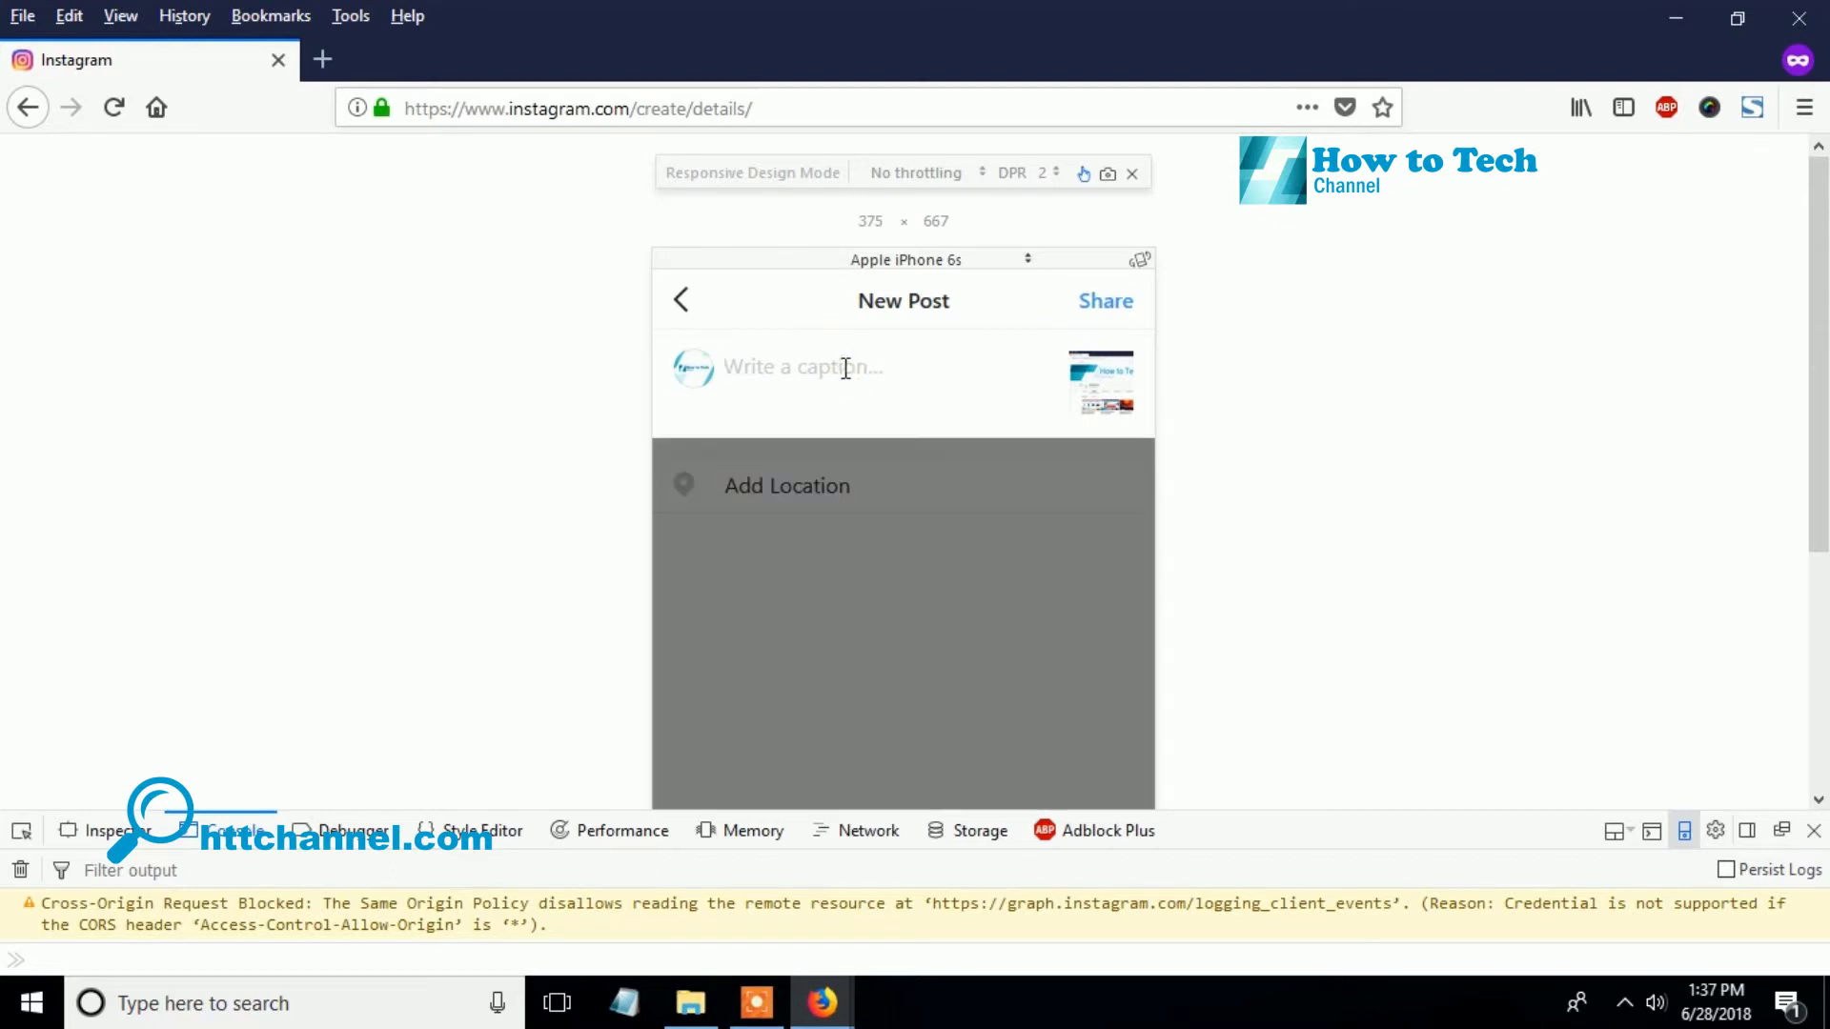
pyautogui.write('How to Tech Channel on Youtube')
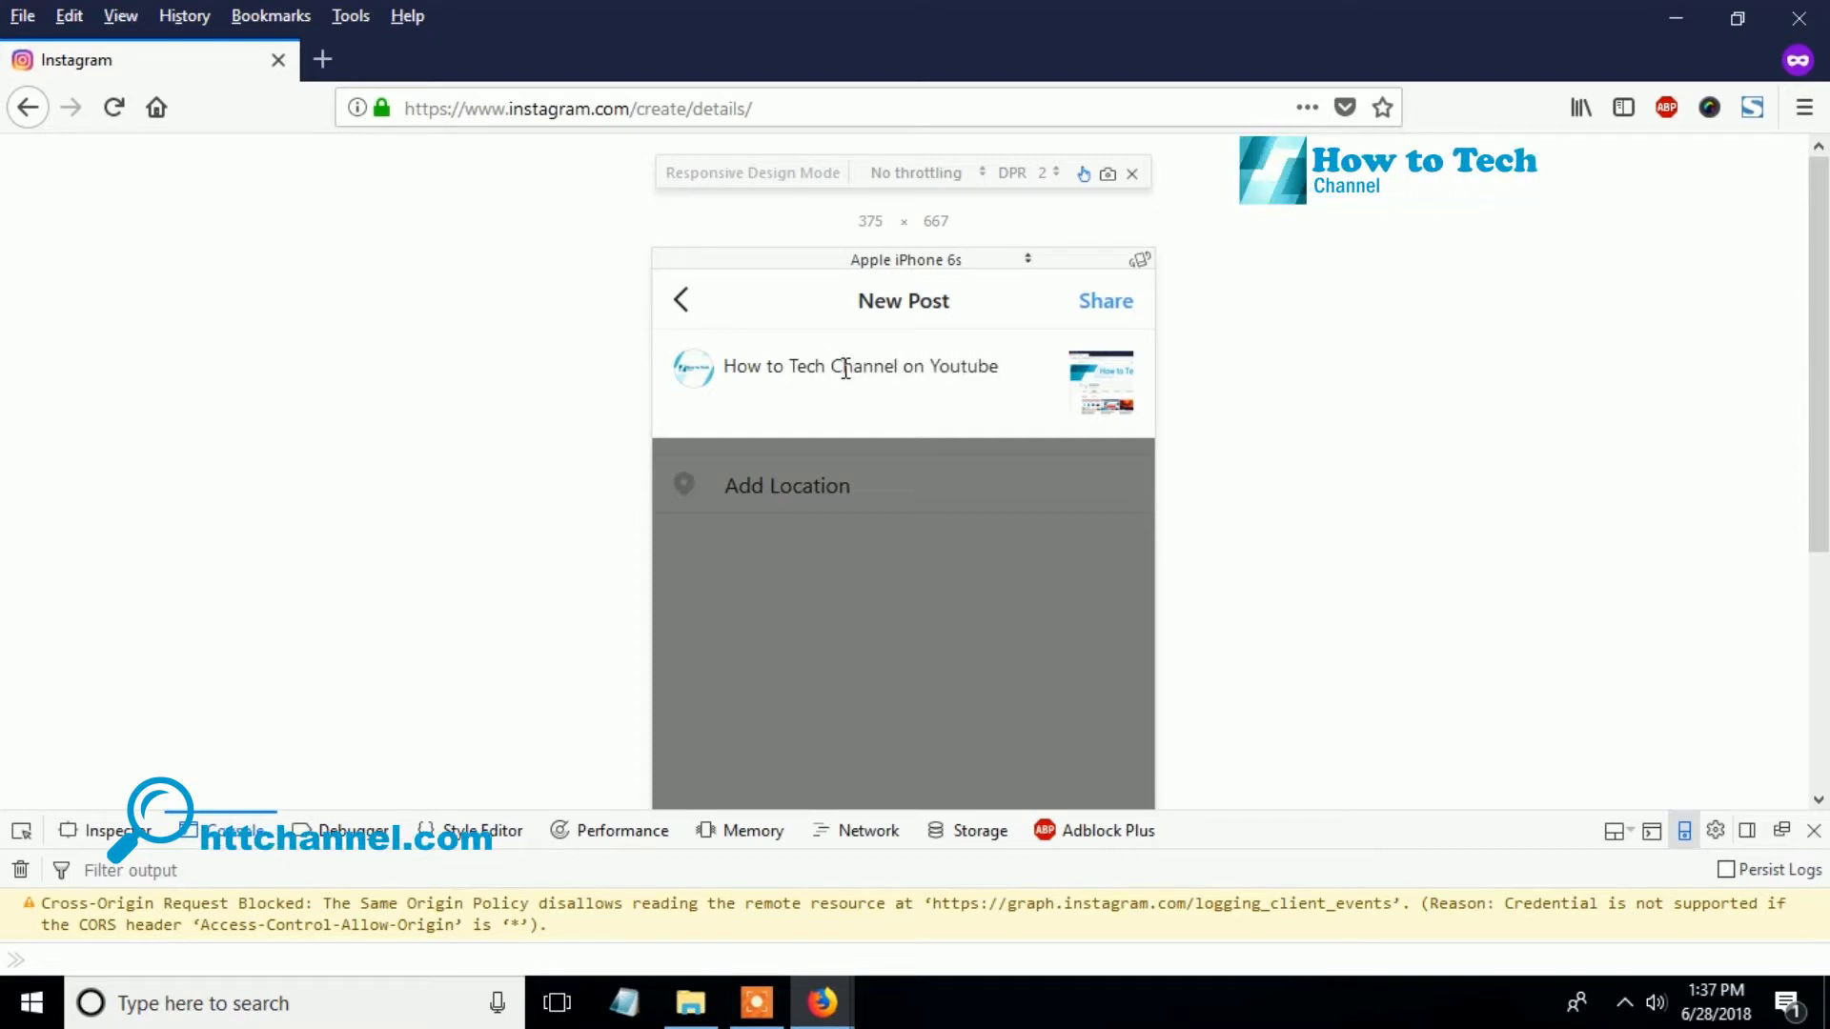
pyautogui.click(1107, 303)
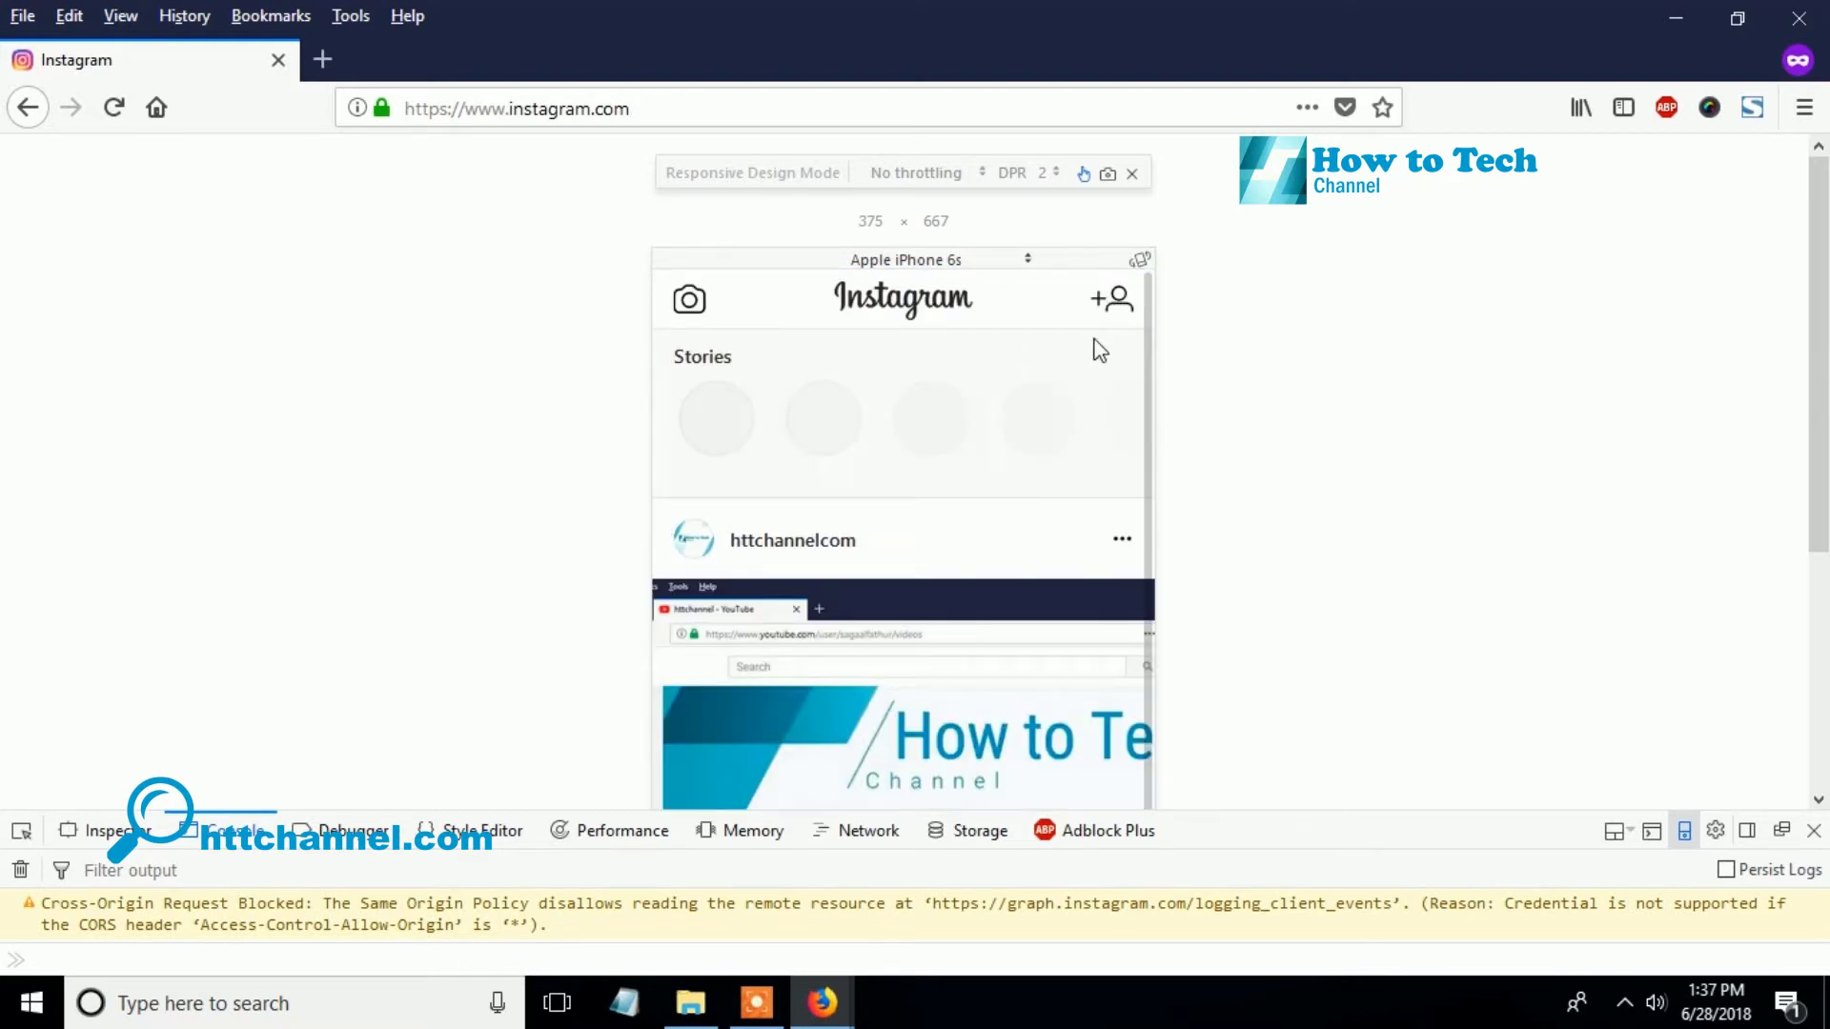
# Open the httchannelcom profile to see its single post in the grid
pyautogui.scroll(-5, 1115, 637)
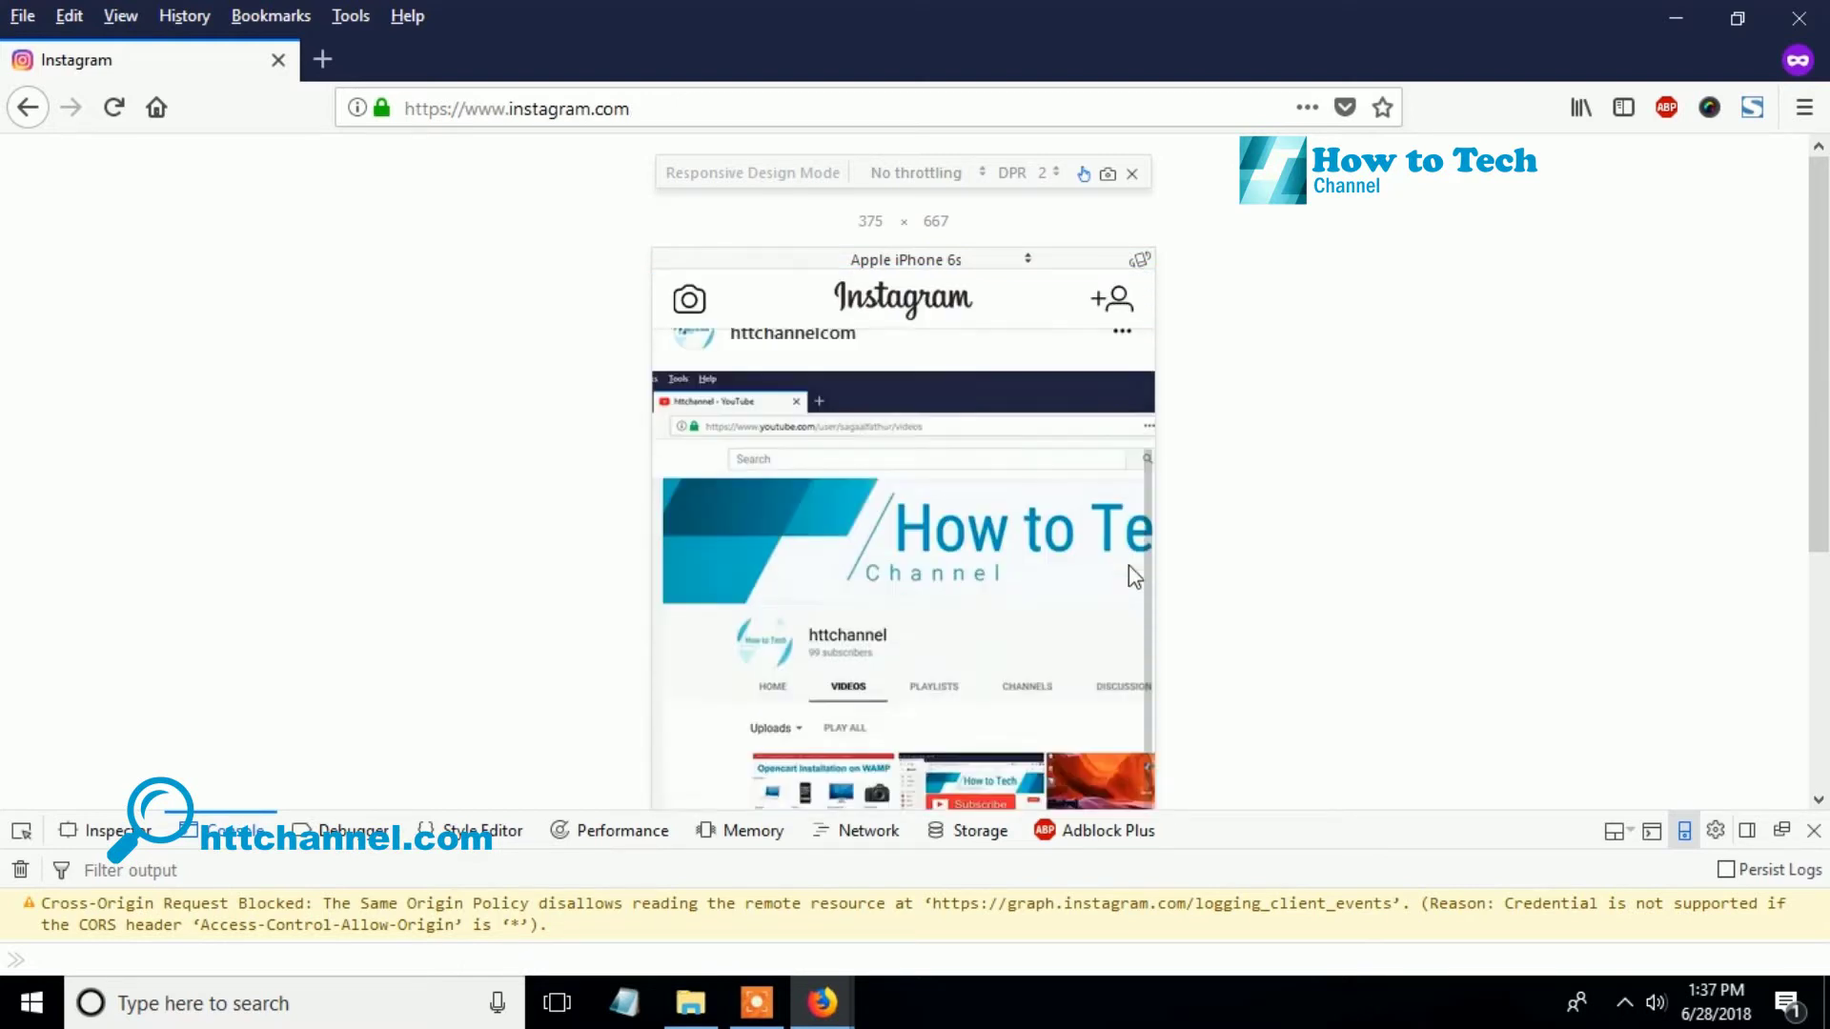
pyautogui.scroll(-1, 1120, 648)
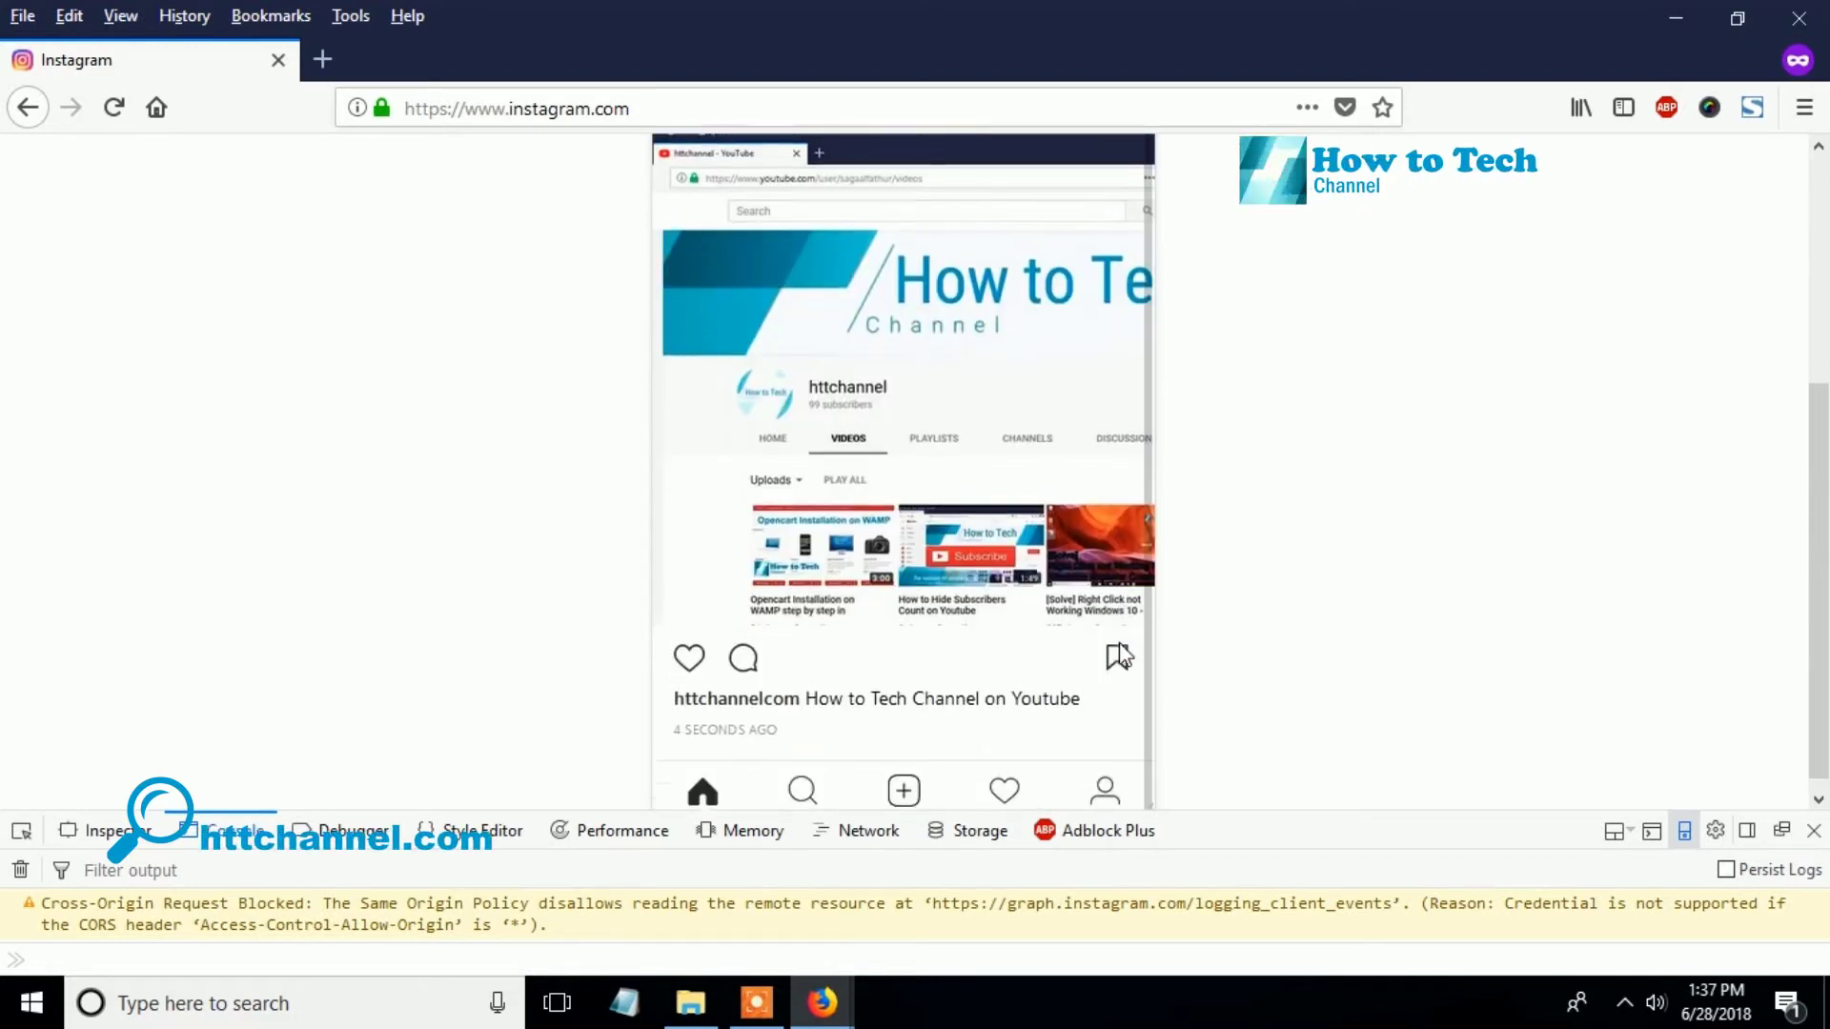
pyautogui.click(1109, 787)
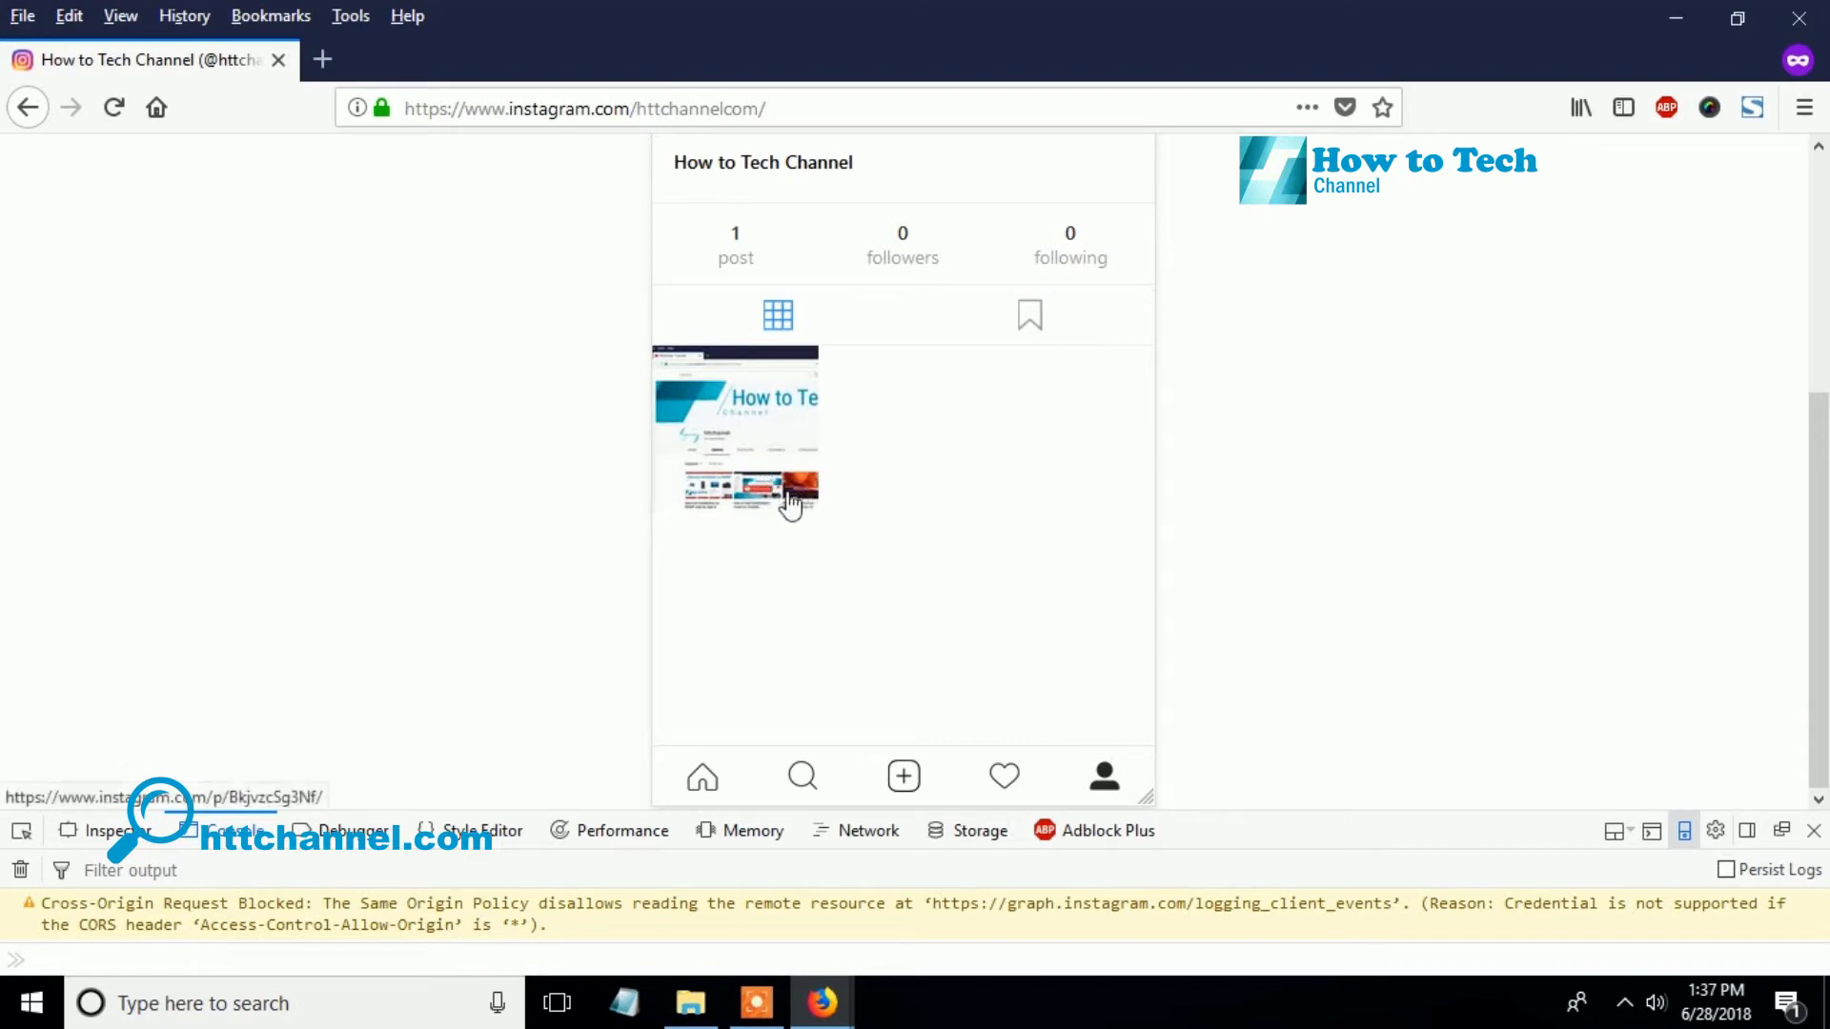
pyautogui.scroll(2, 760, 477)
pyautogui.scroll(3, 759, 467)
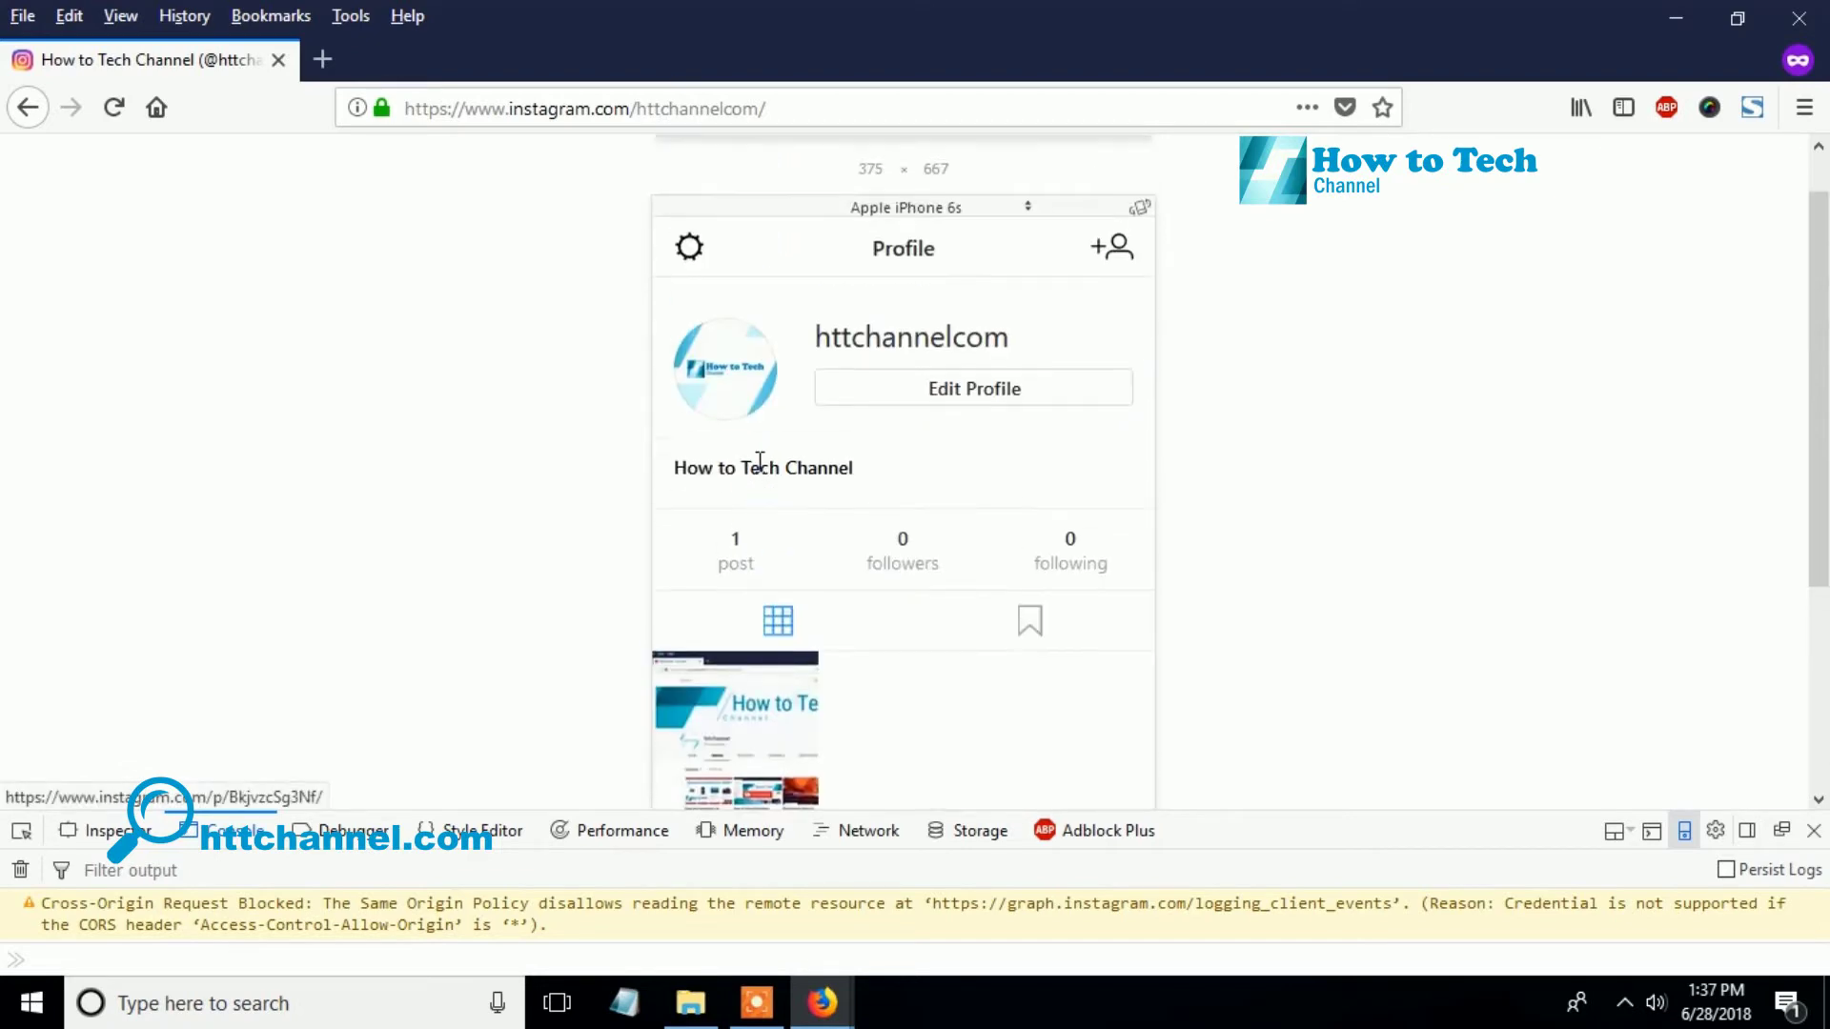
pyautogui.scroll(-4, 838, 610)
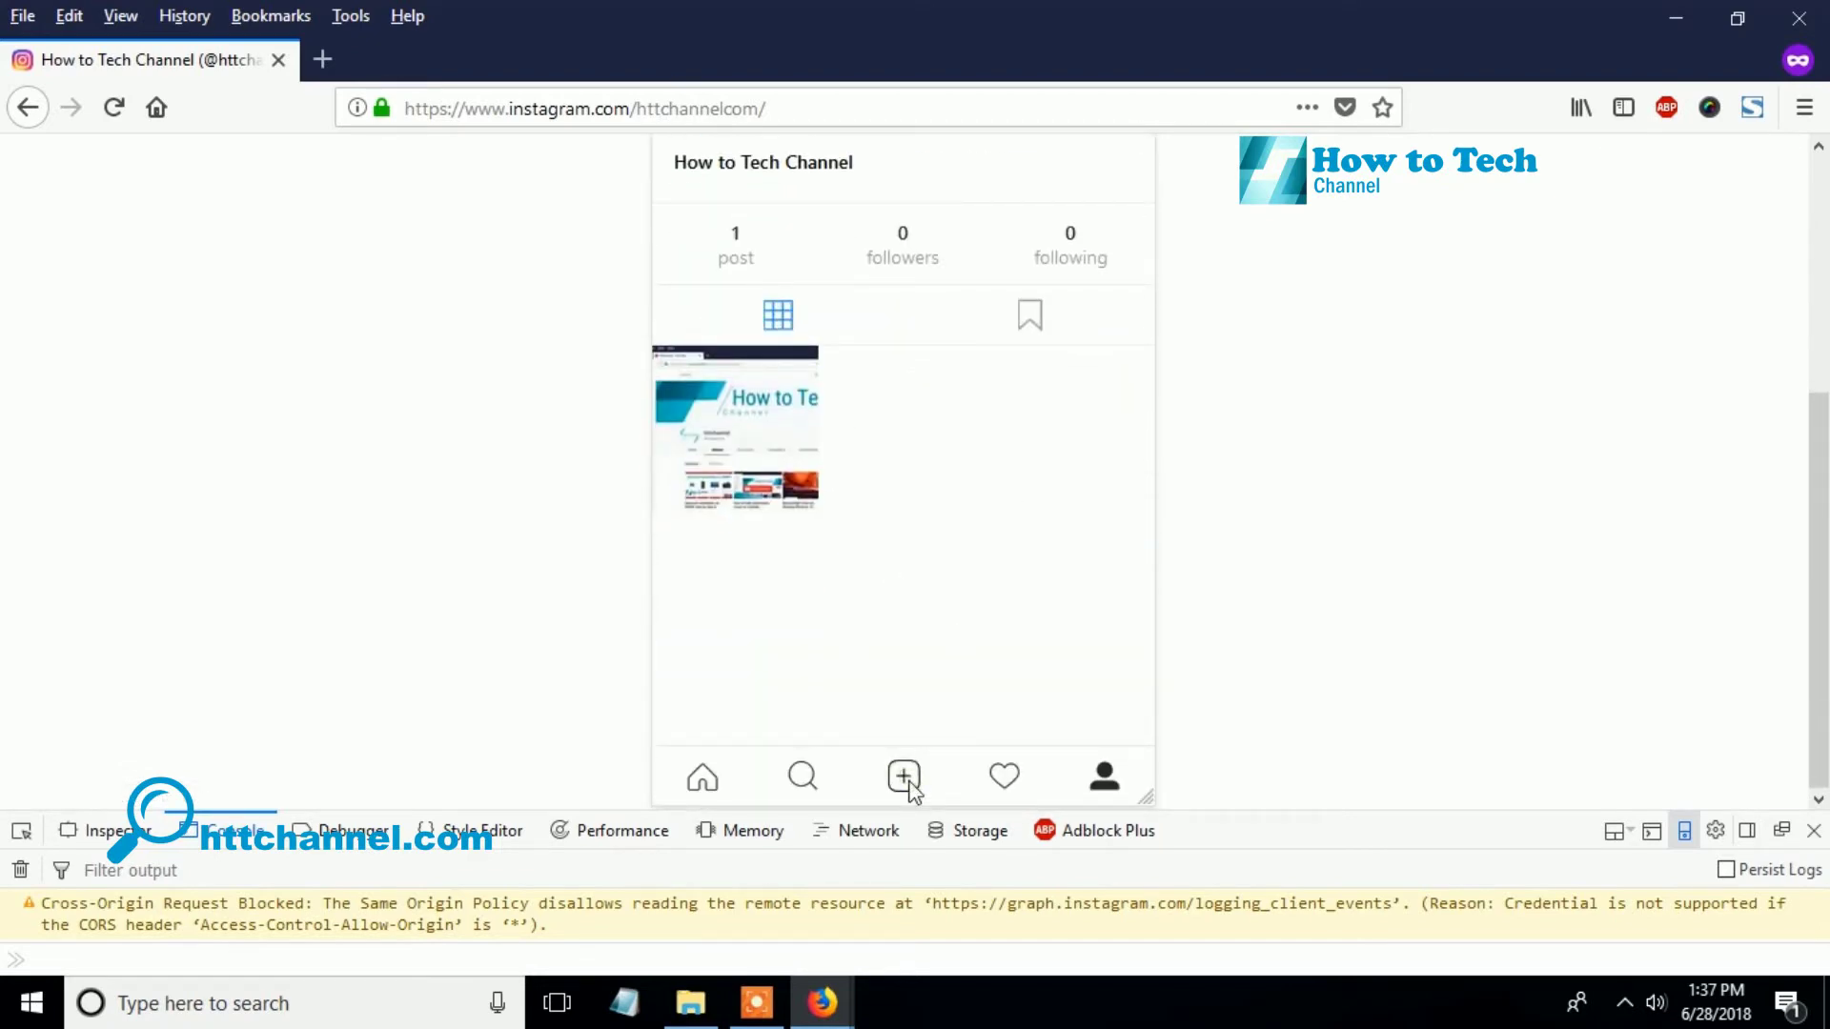
# Attach How to Tech Channel.jpg to a new post, with All Files listed, and advance to the caption field
pyautogui.click(904, 778)
pyautogui.click(1256, 739)
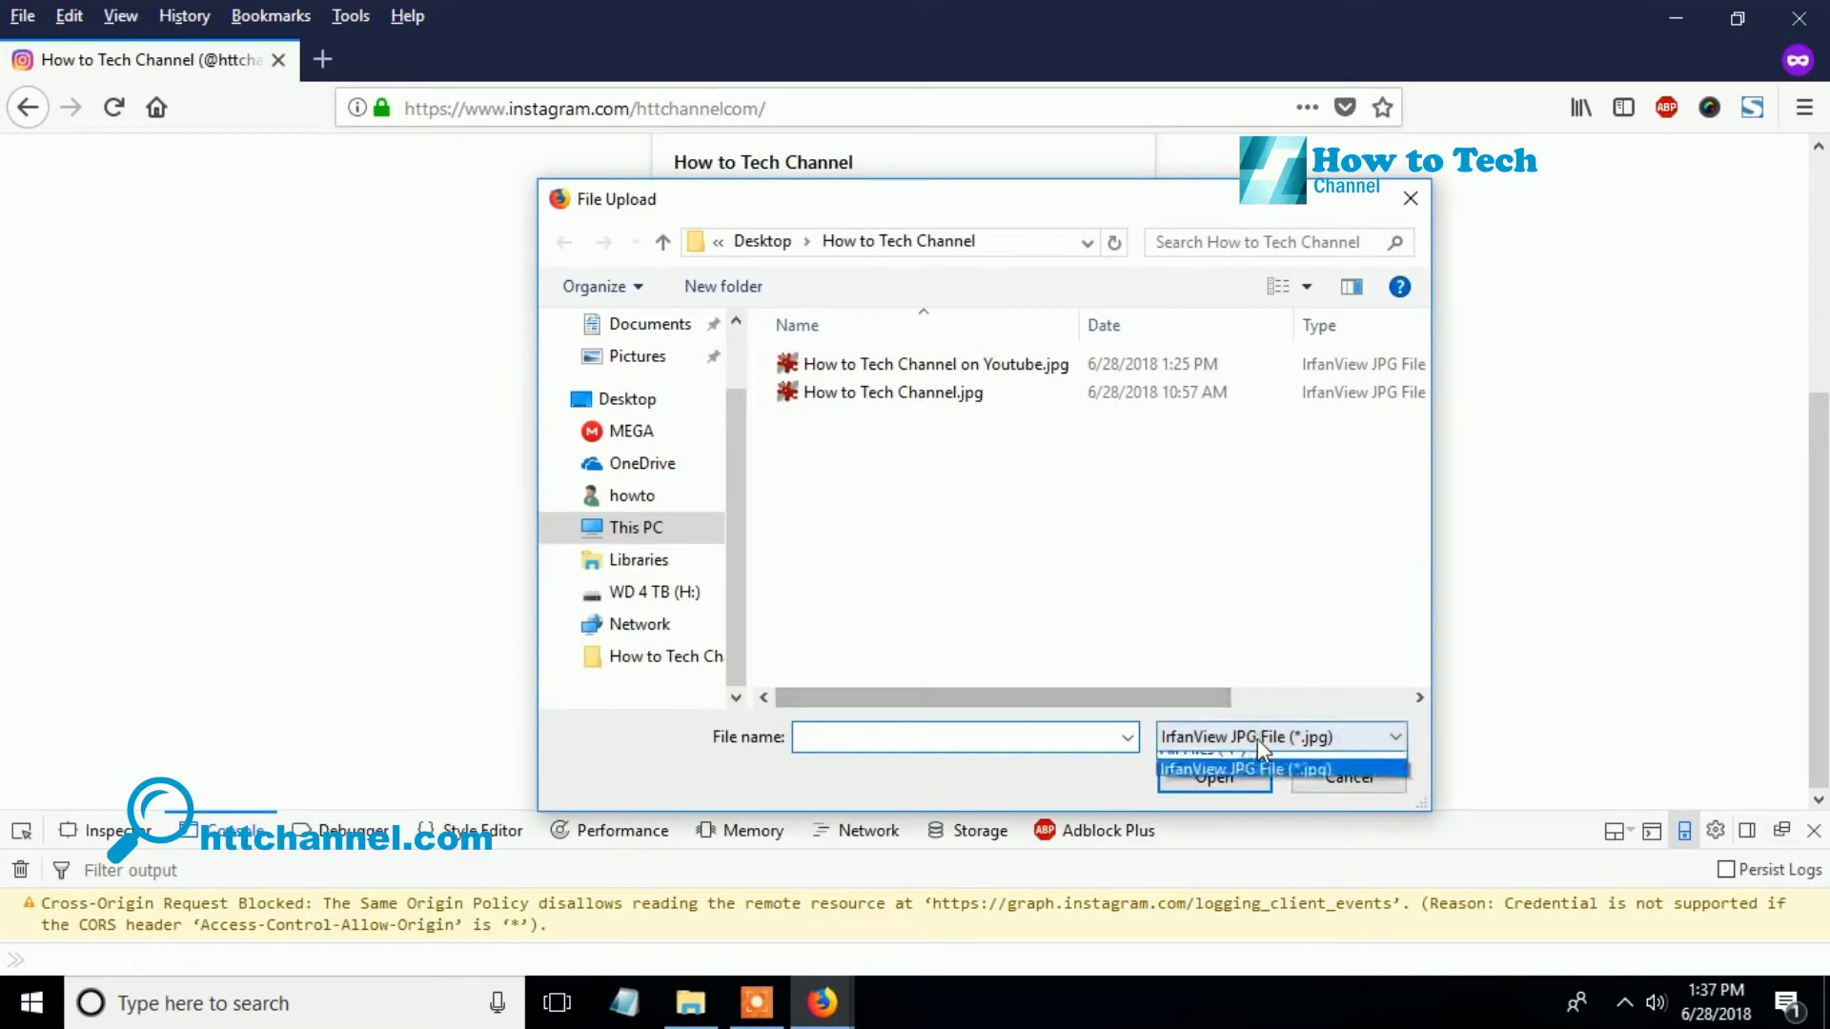
pyautogui.click(1220, 762)
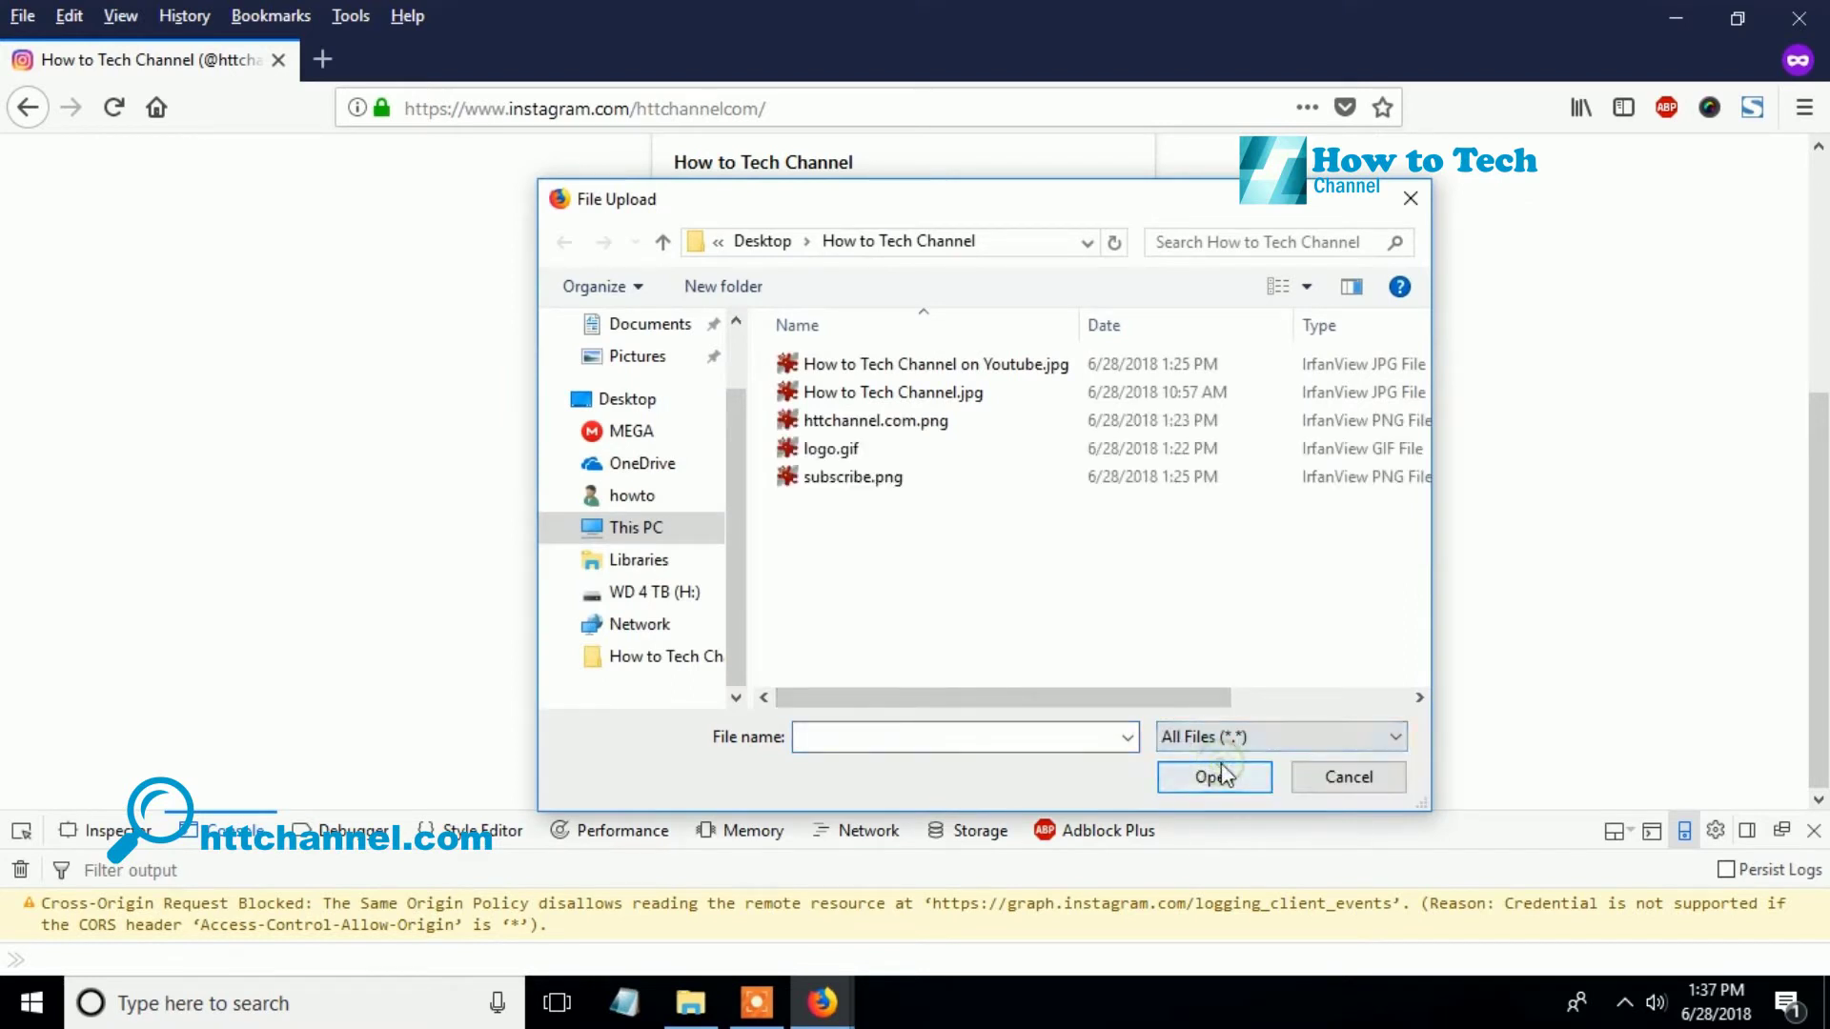
pyautogui.click(907, 396)
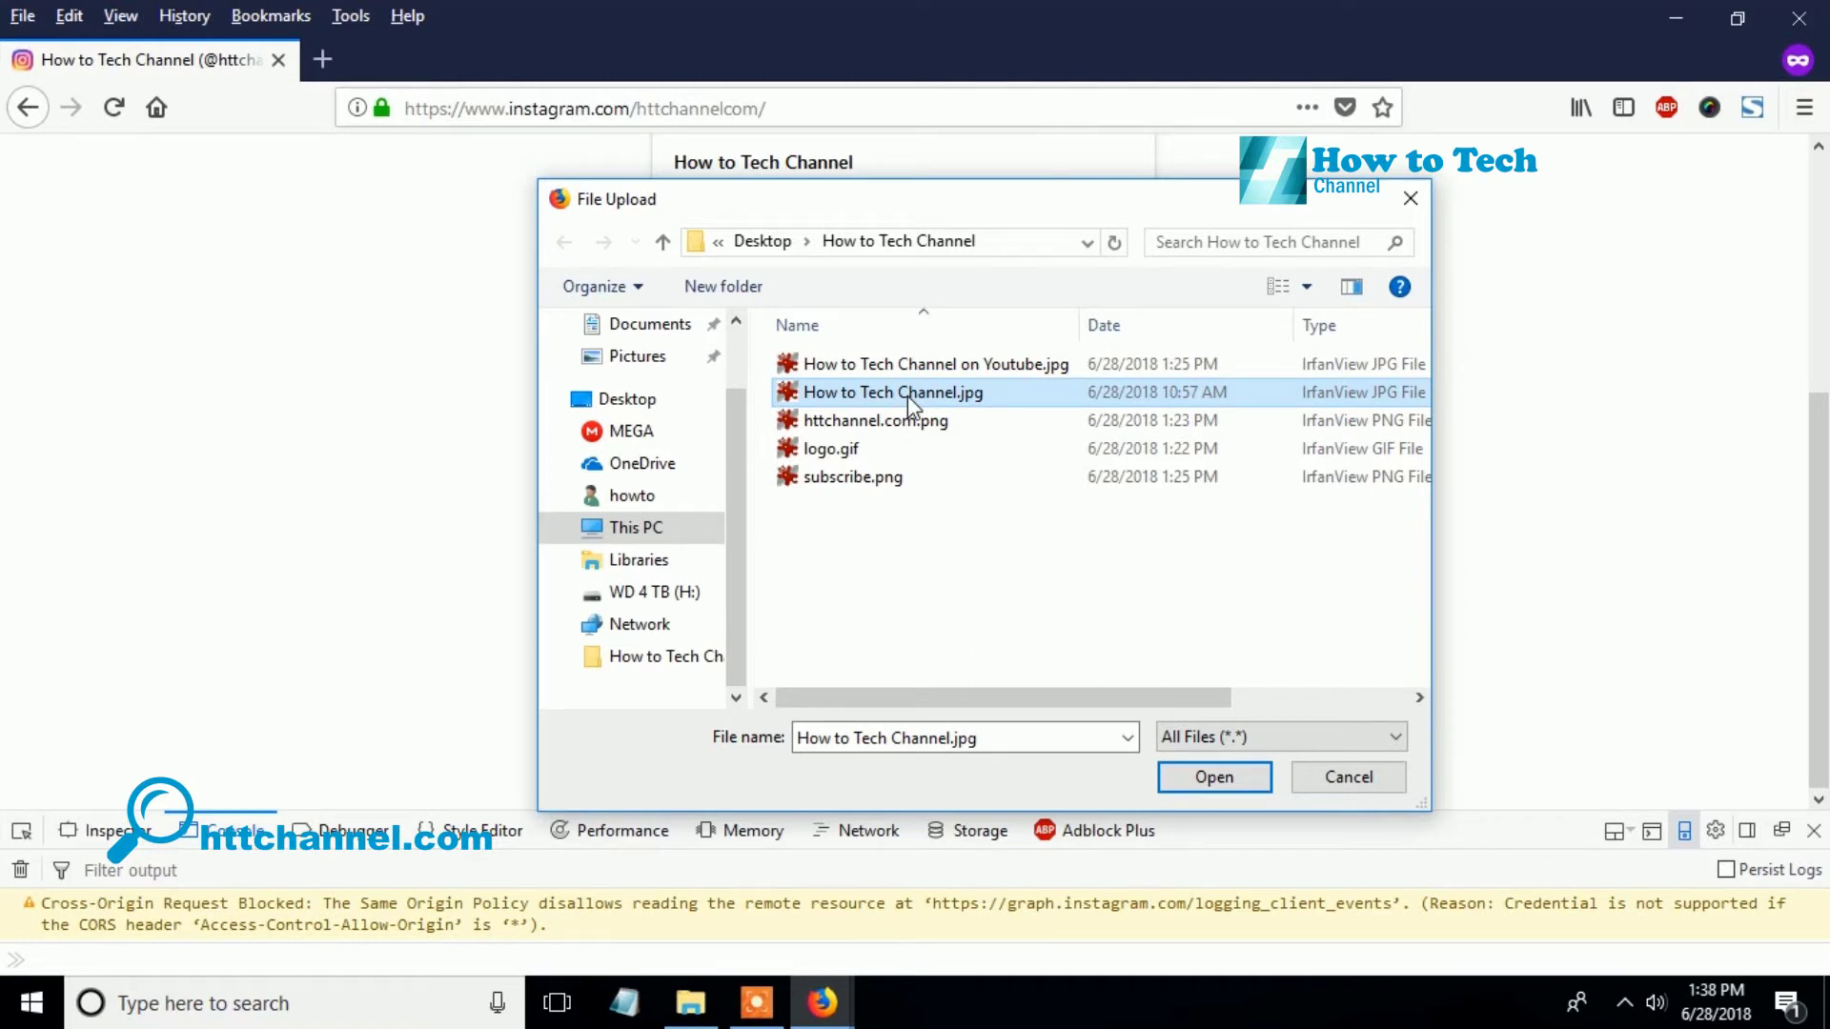
pyautogui.doubleClick(908, 397)
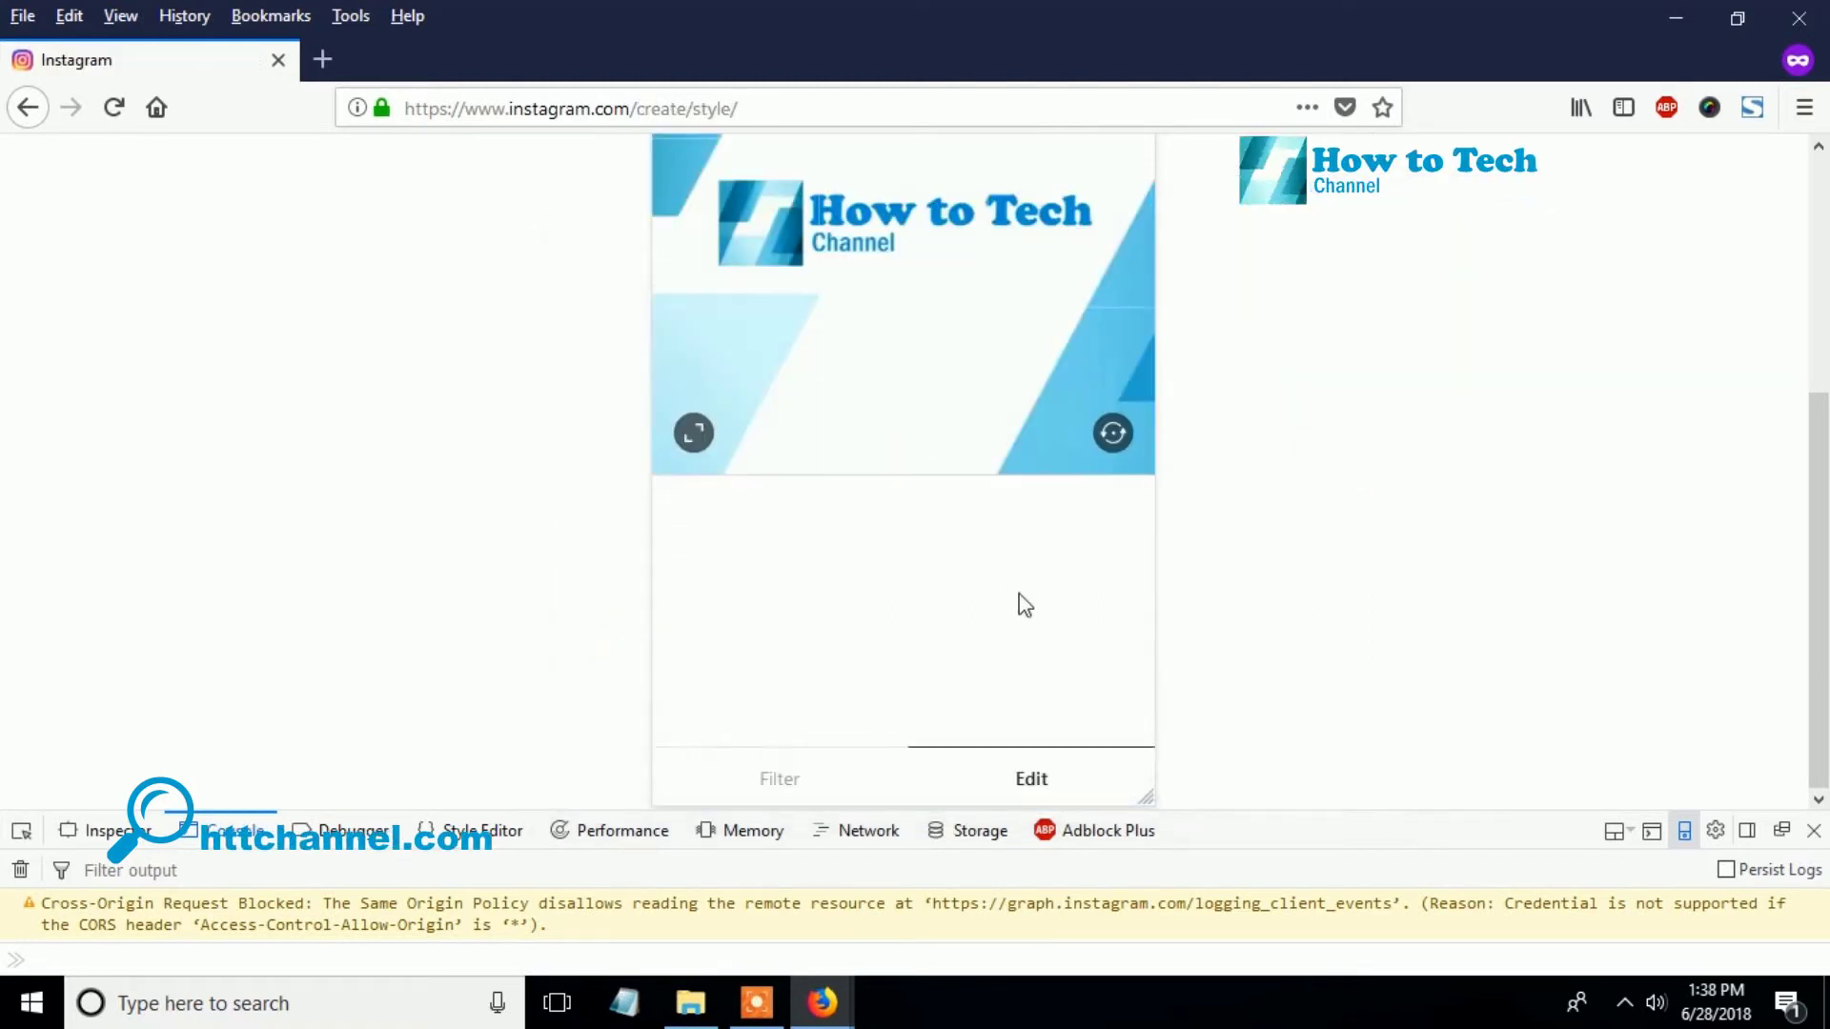
pyautogui.scroll(5, 1024, 605)
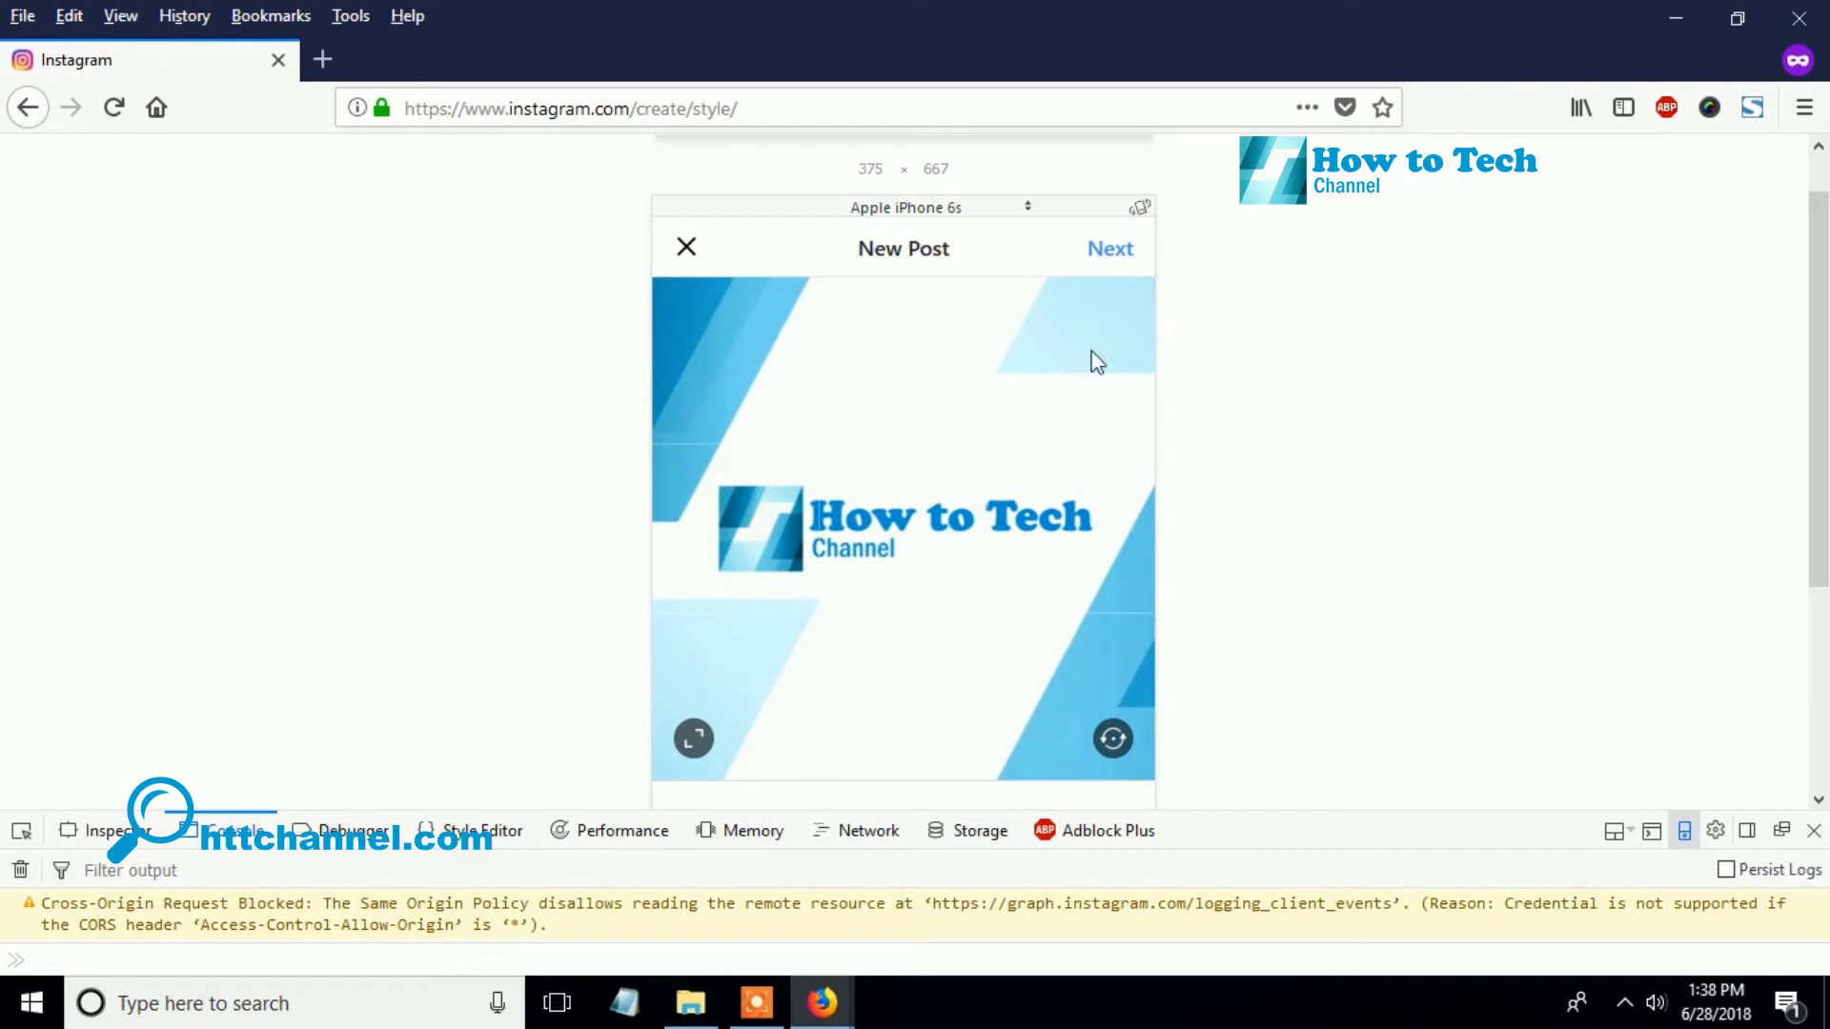
pyautogui.click(1117, 252)
pyautogui.click(784, 332)
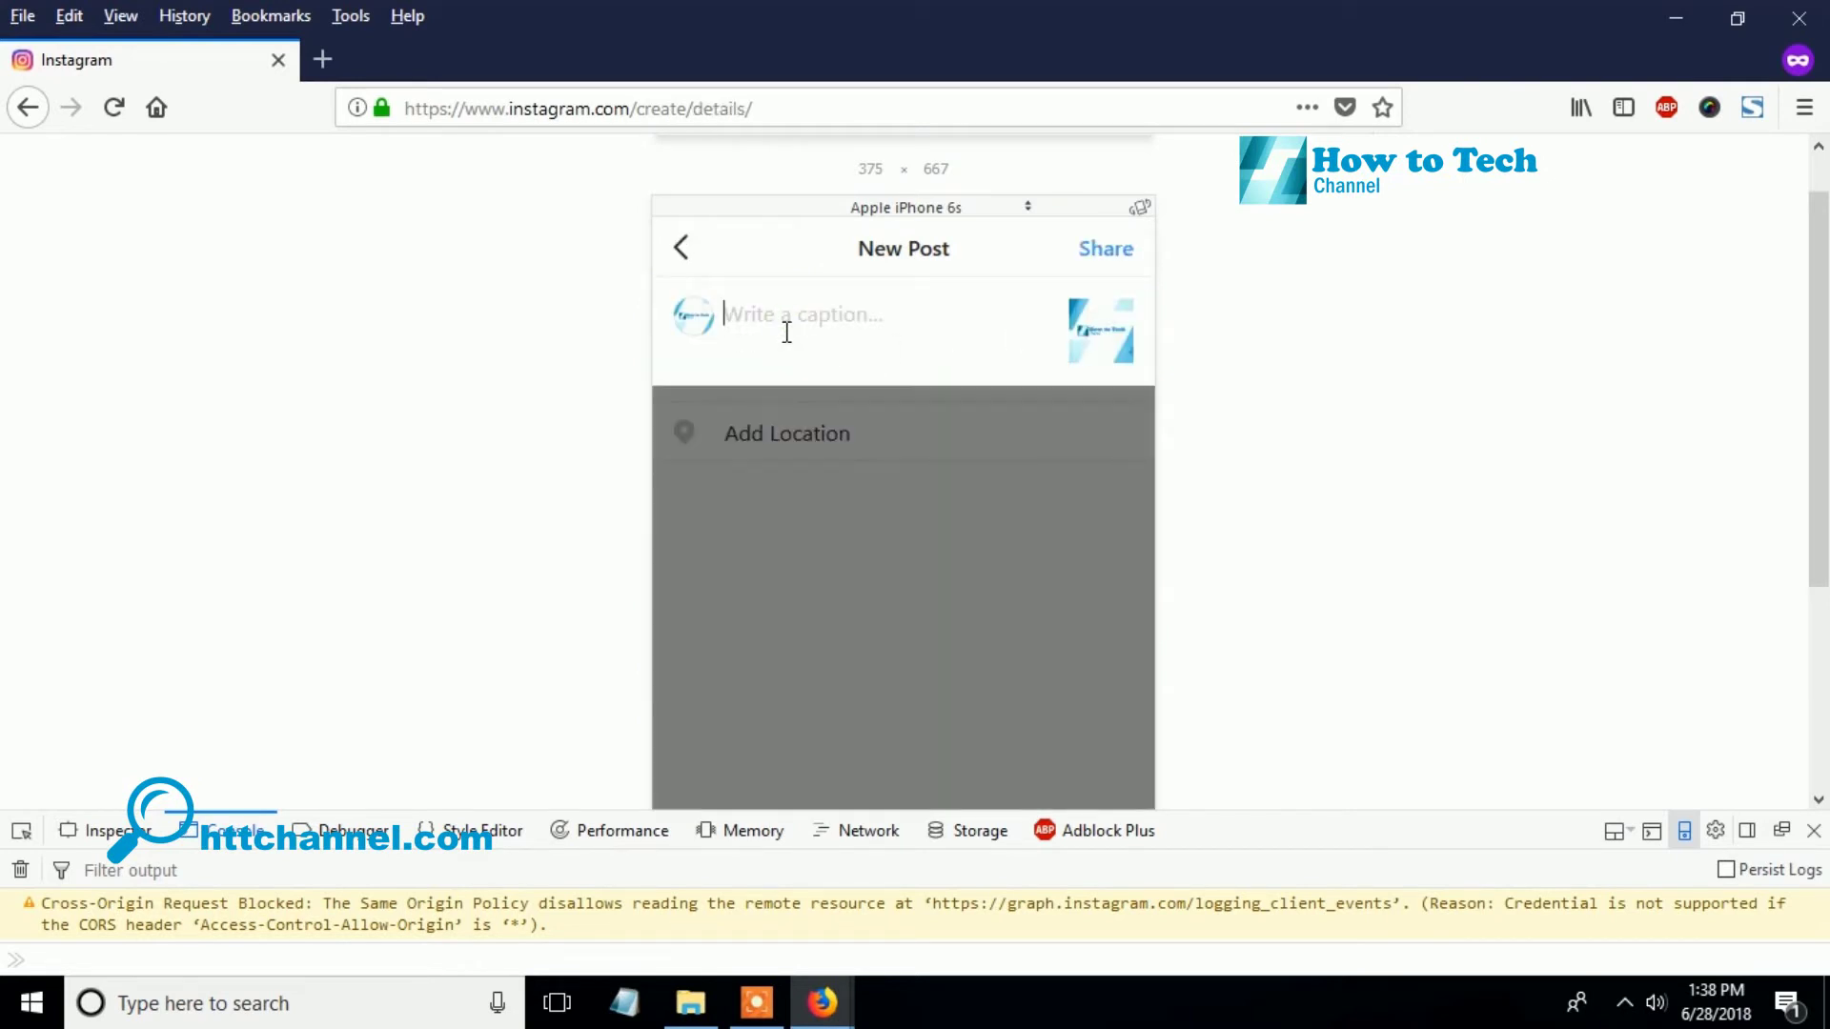
# Share the post captioned 'How to Tech Channel Logo' and scroll the feed to check it
pyautogui.write('How to Tech Channel Logo')
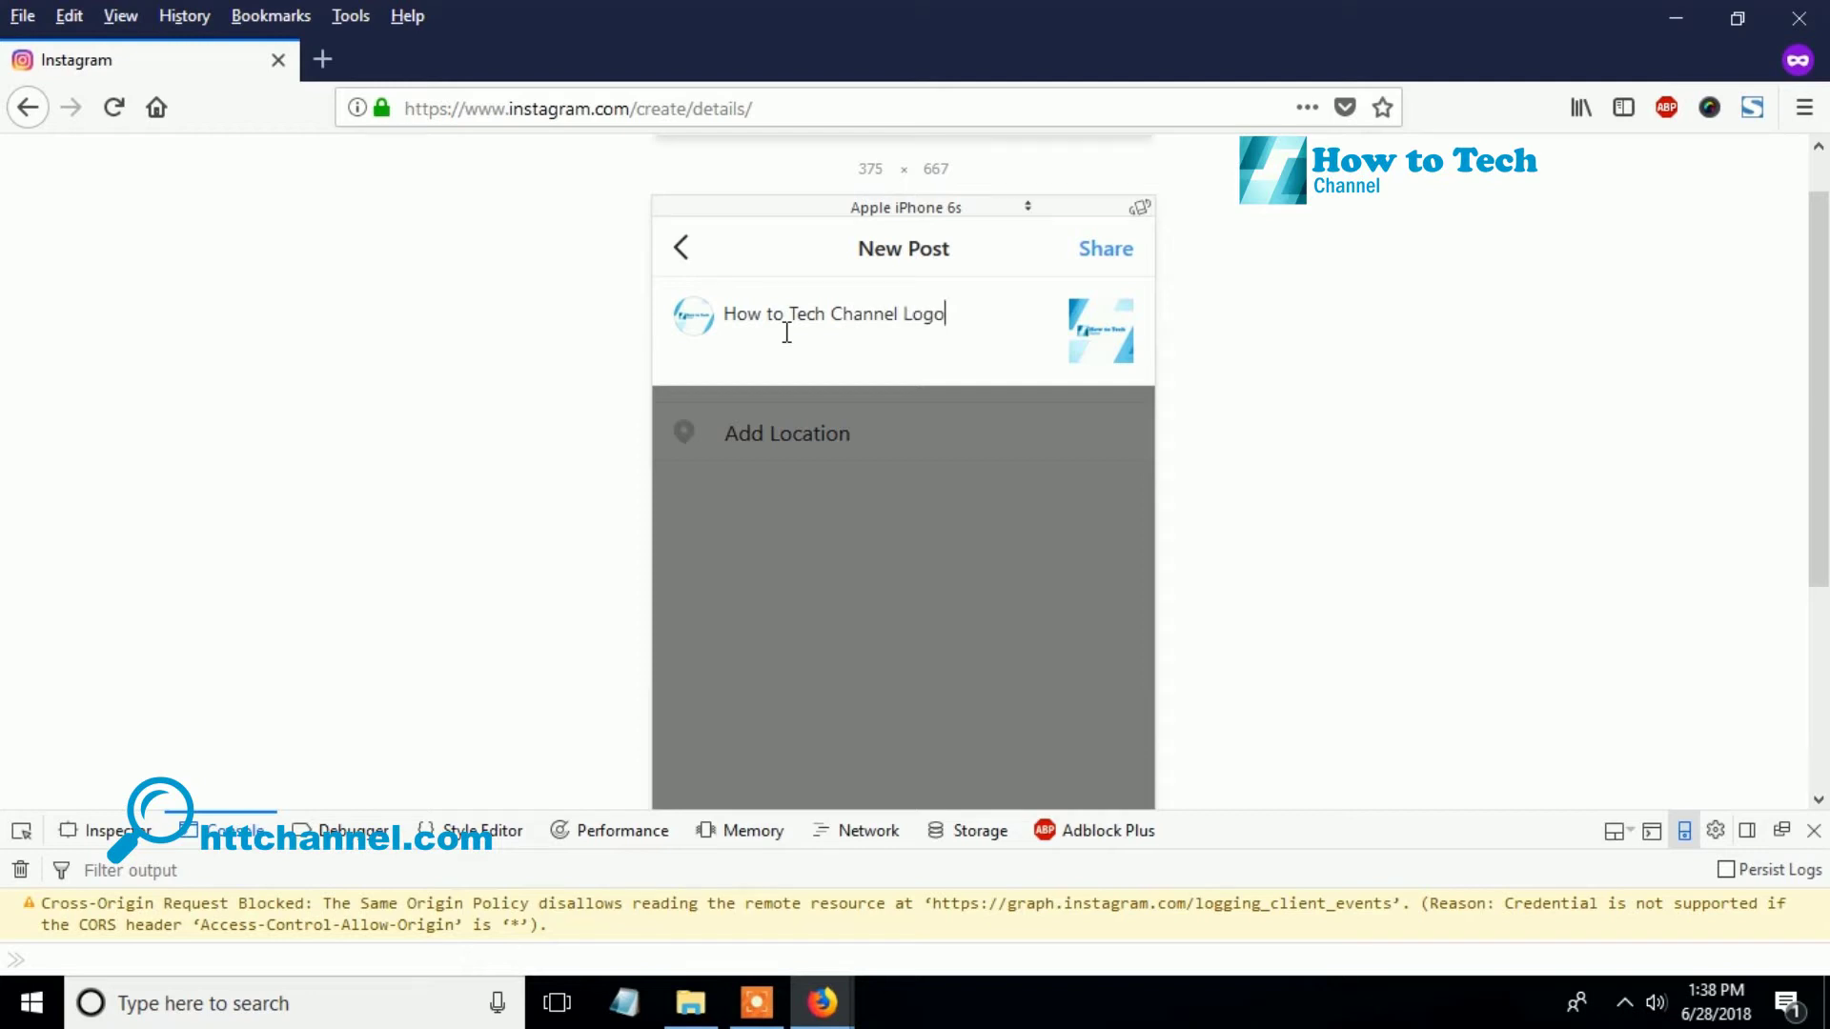
pyautogui.click(1121, 253)
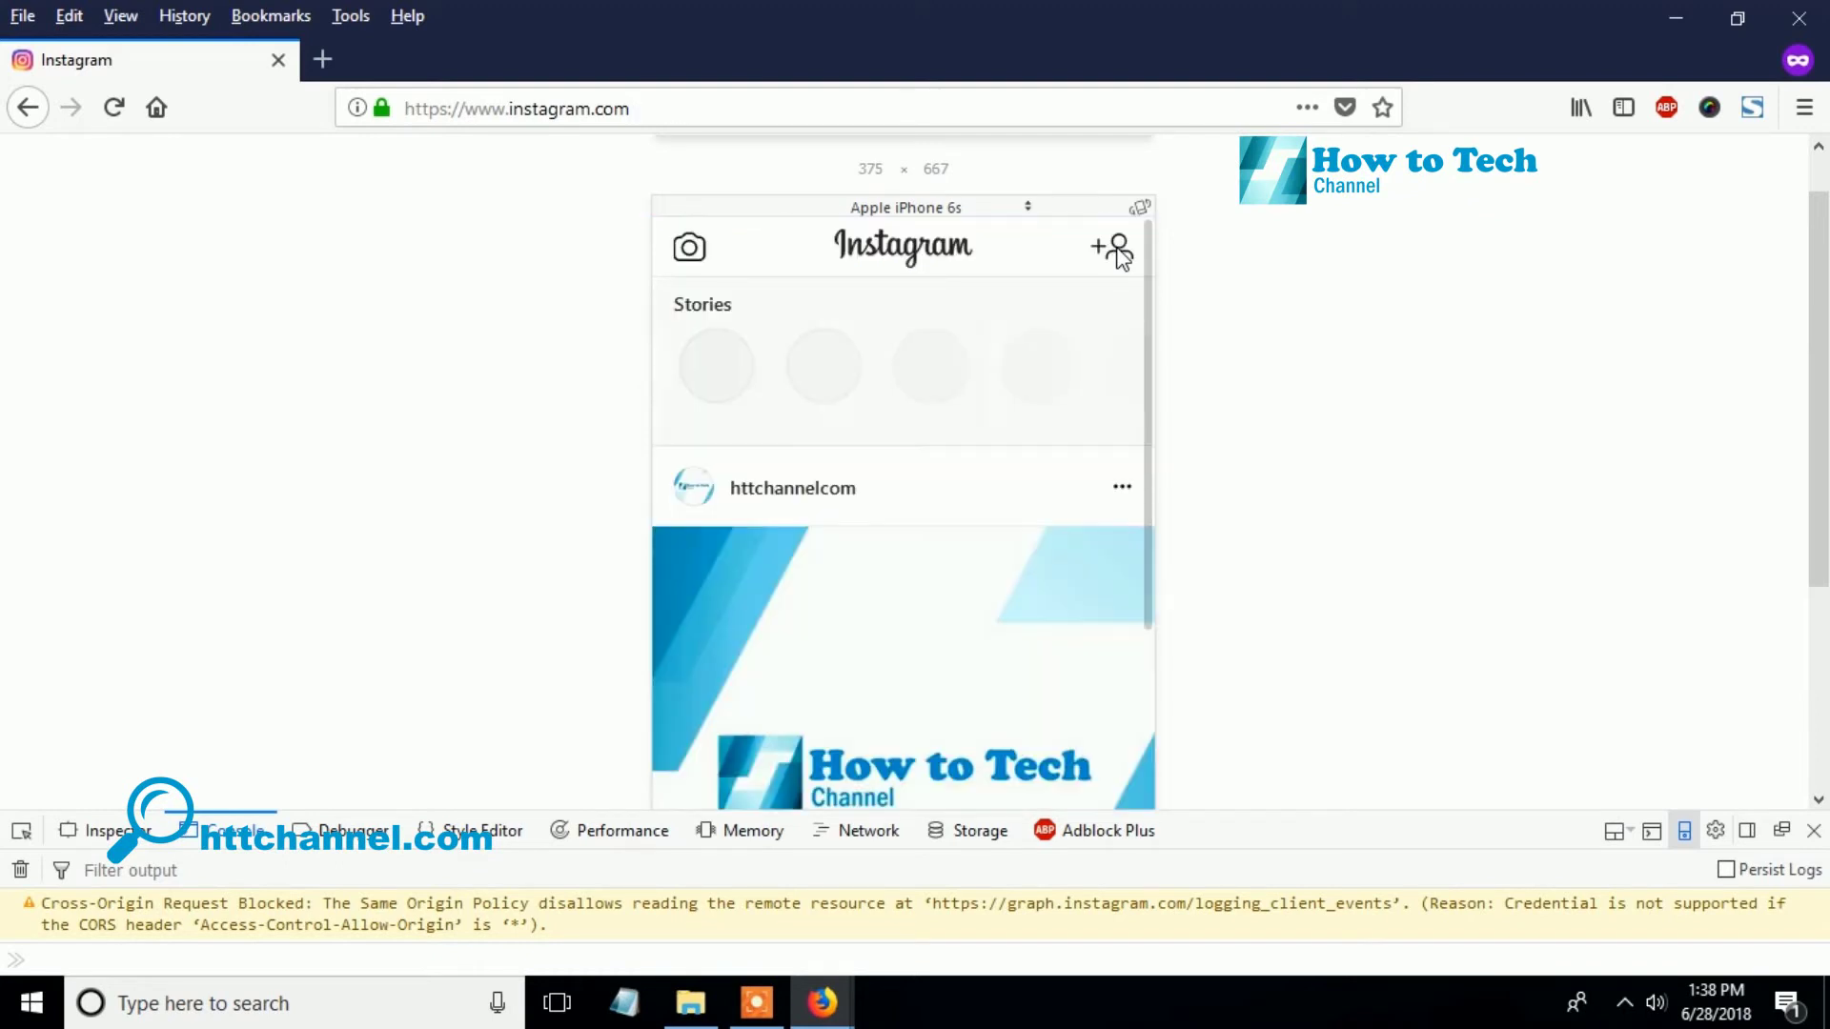
pyautogui.scroll(-3, 991, 553)
pyautogui.scroll(-3, 991, 553)
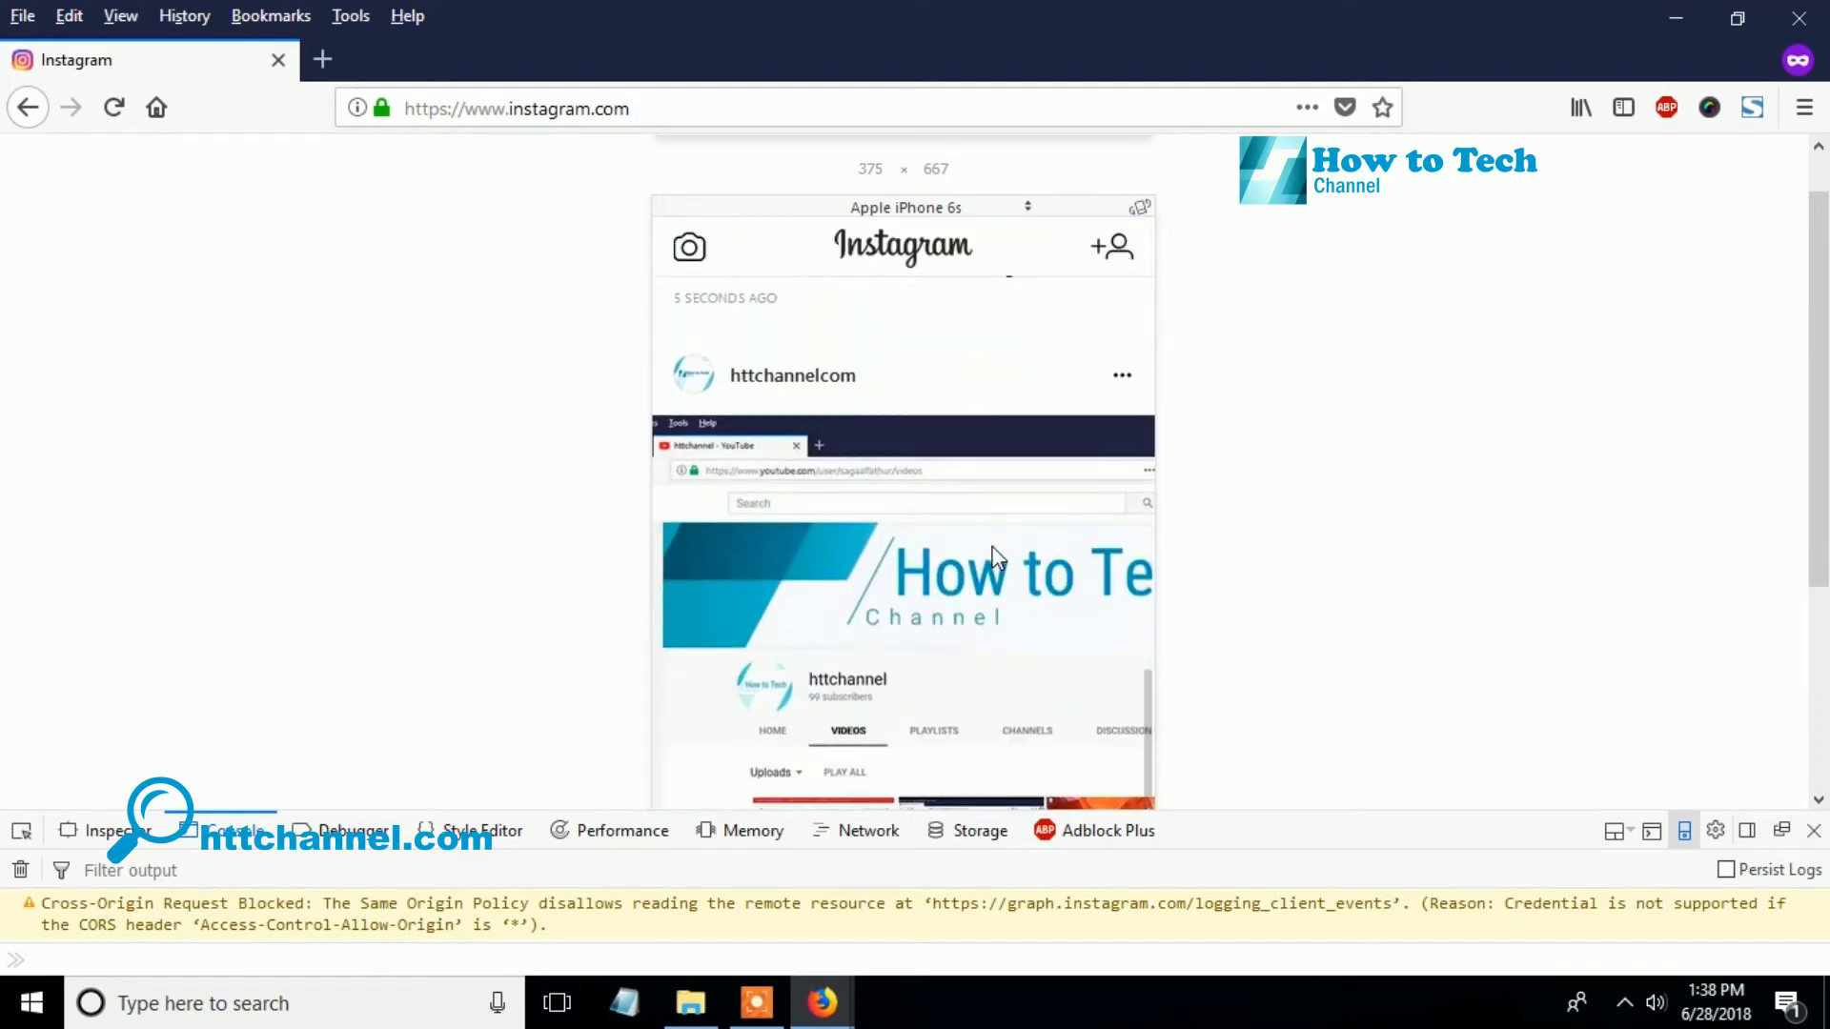
pyautogui.scroll(4, 1056, 672)
pyautogui.scroll(3, 1080, 689)
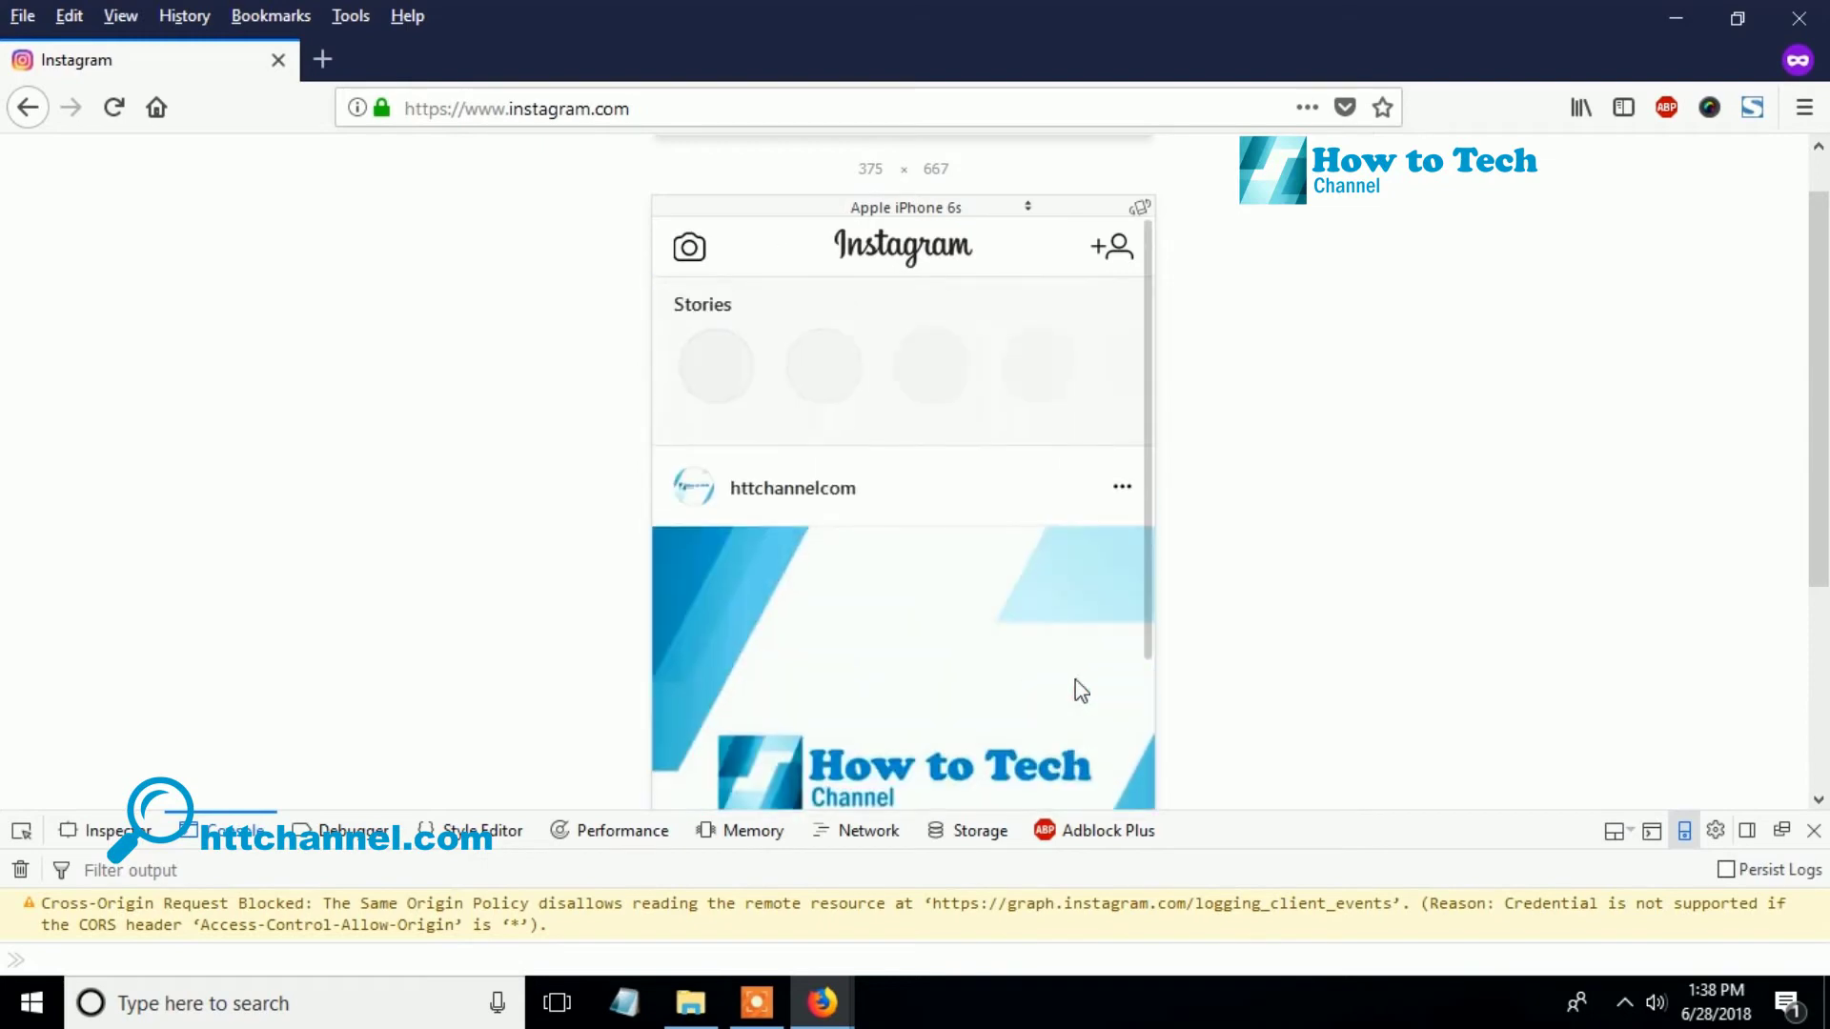
pyautogui.scroll(-5, 1080, 689)
pyautogui.scroll(-3, 1084, 691)
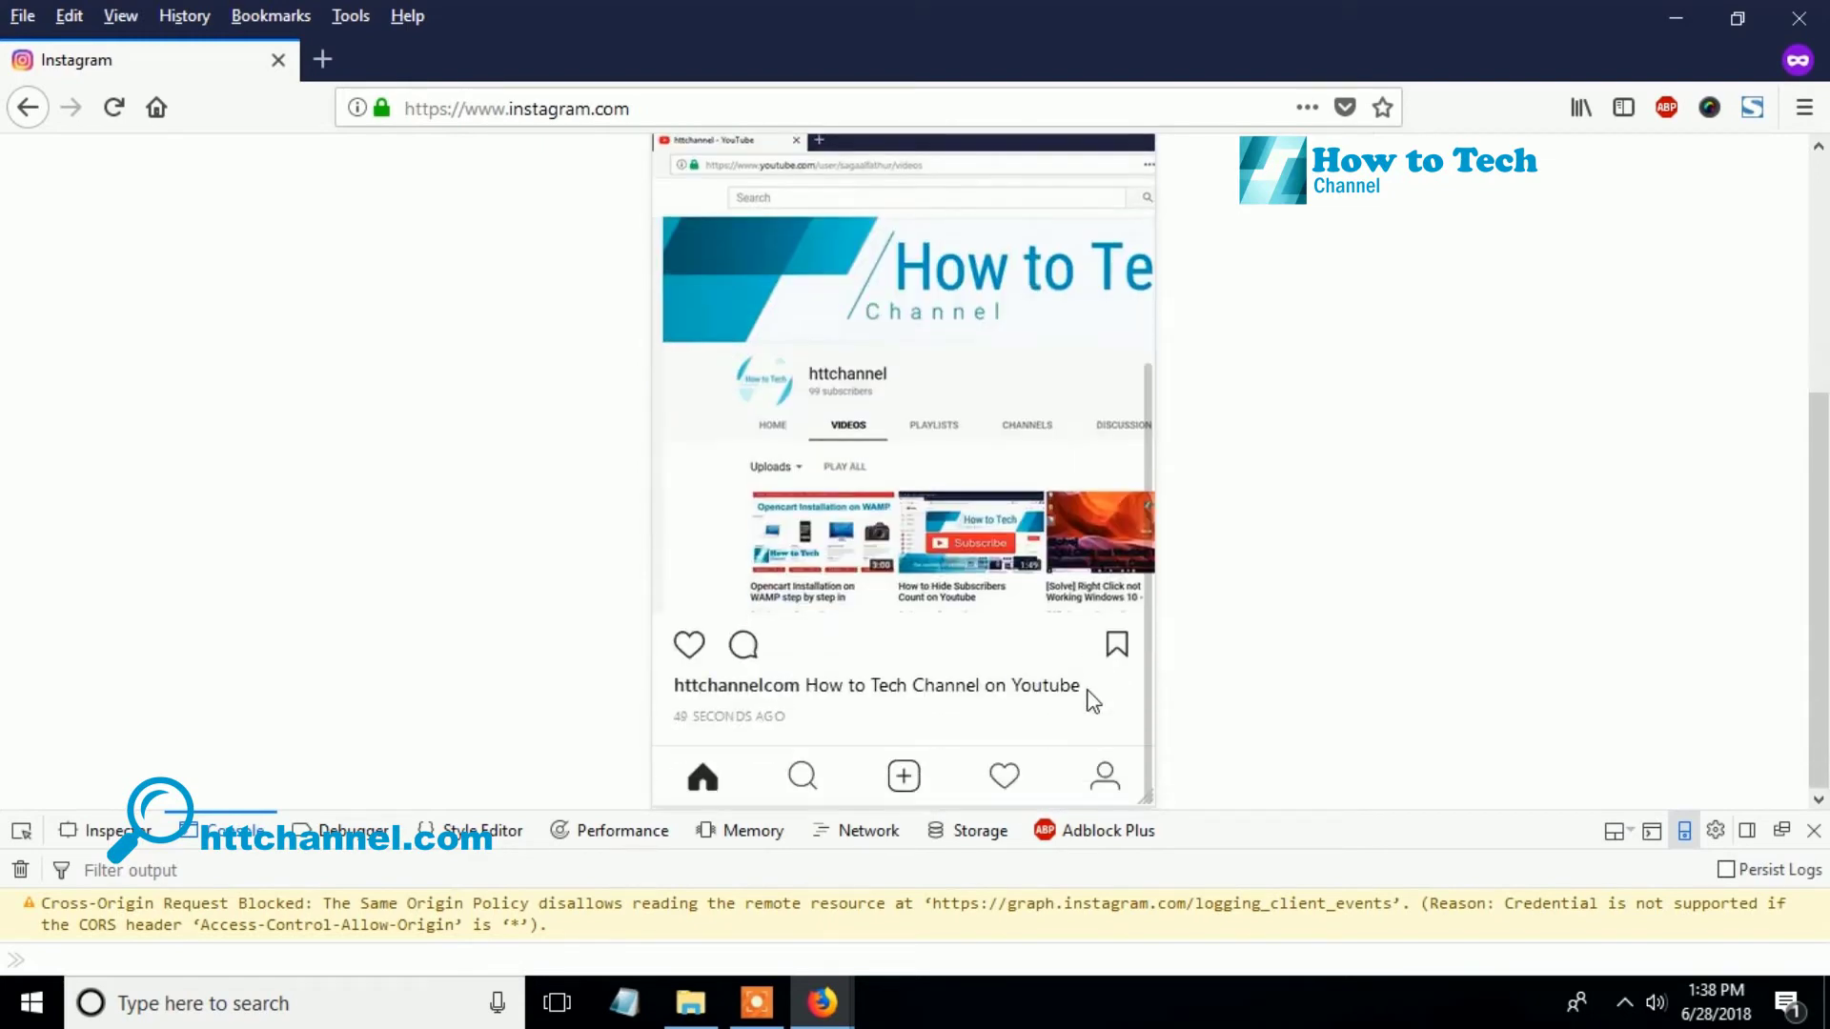
# Go to the httchannelcom profile and view the logo post in full
pyautogui.click(1109, 787)
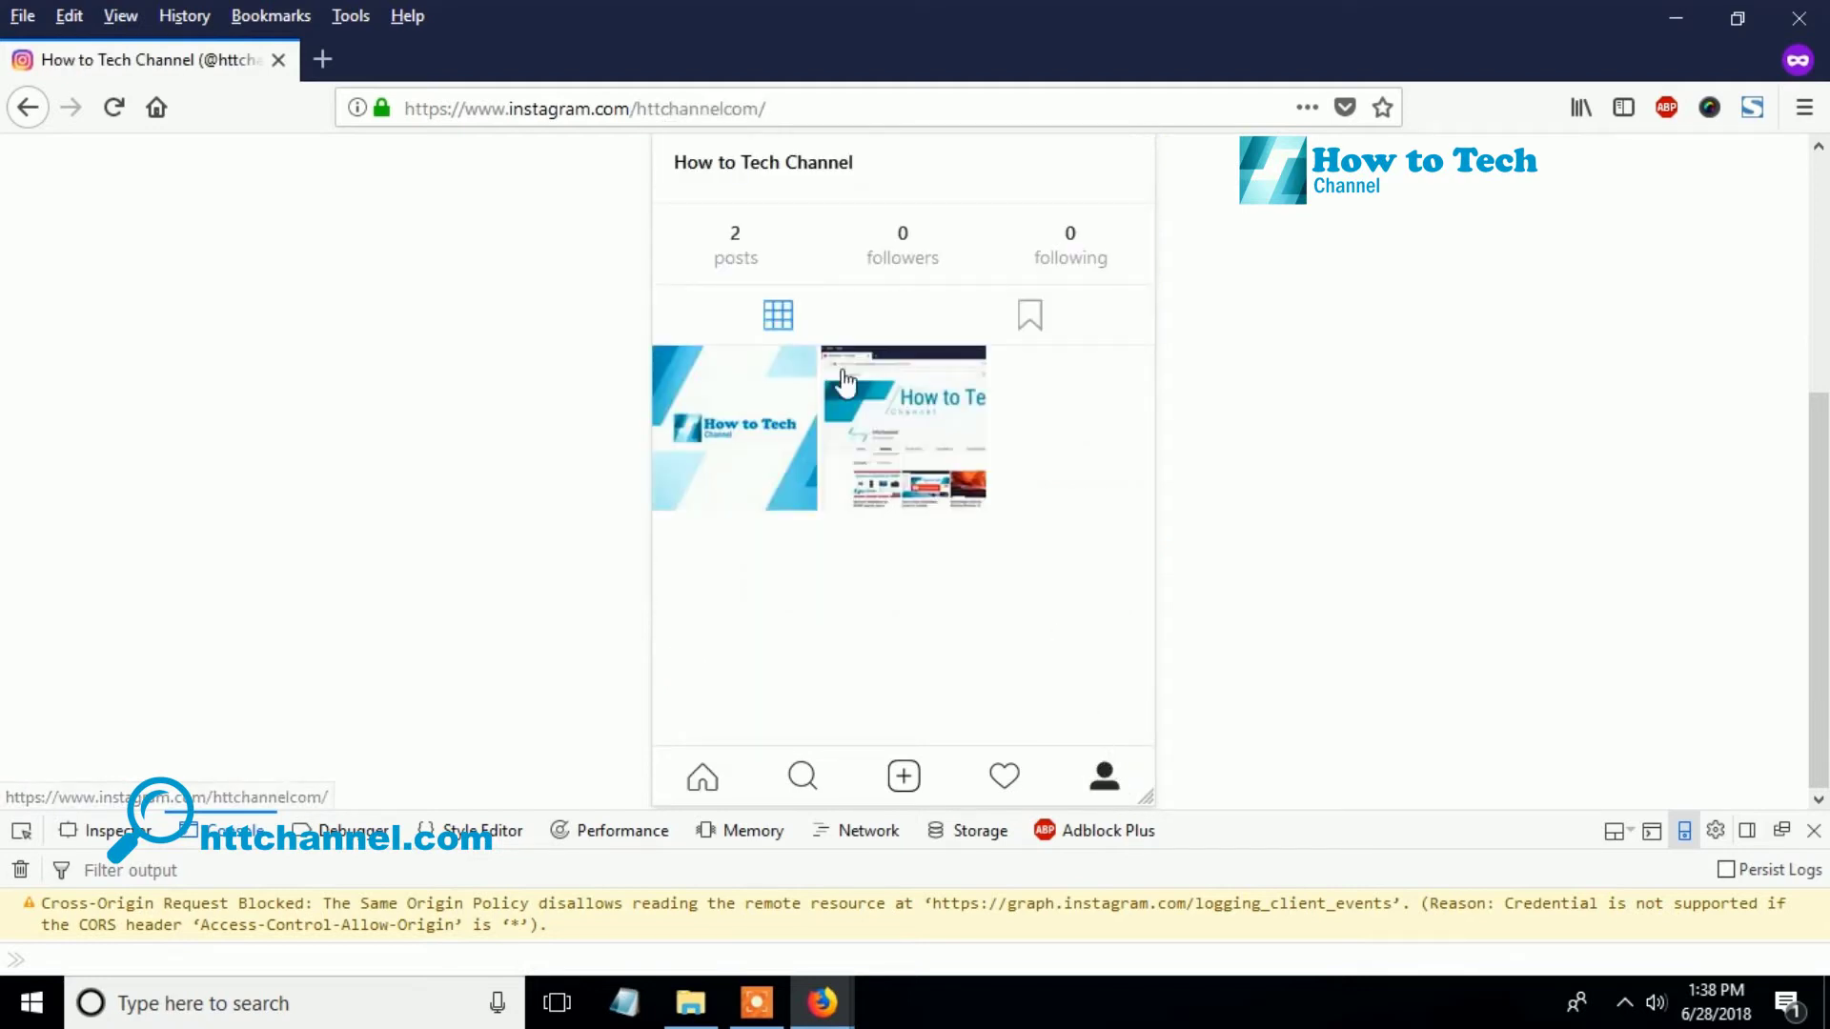
pyautogui.click(747, 446)
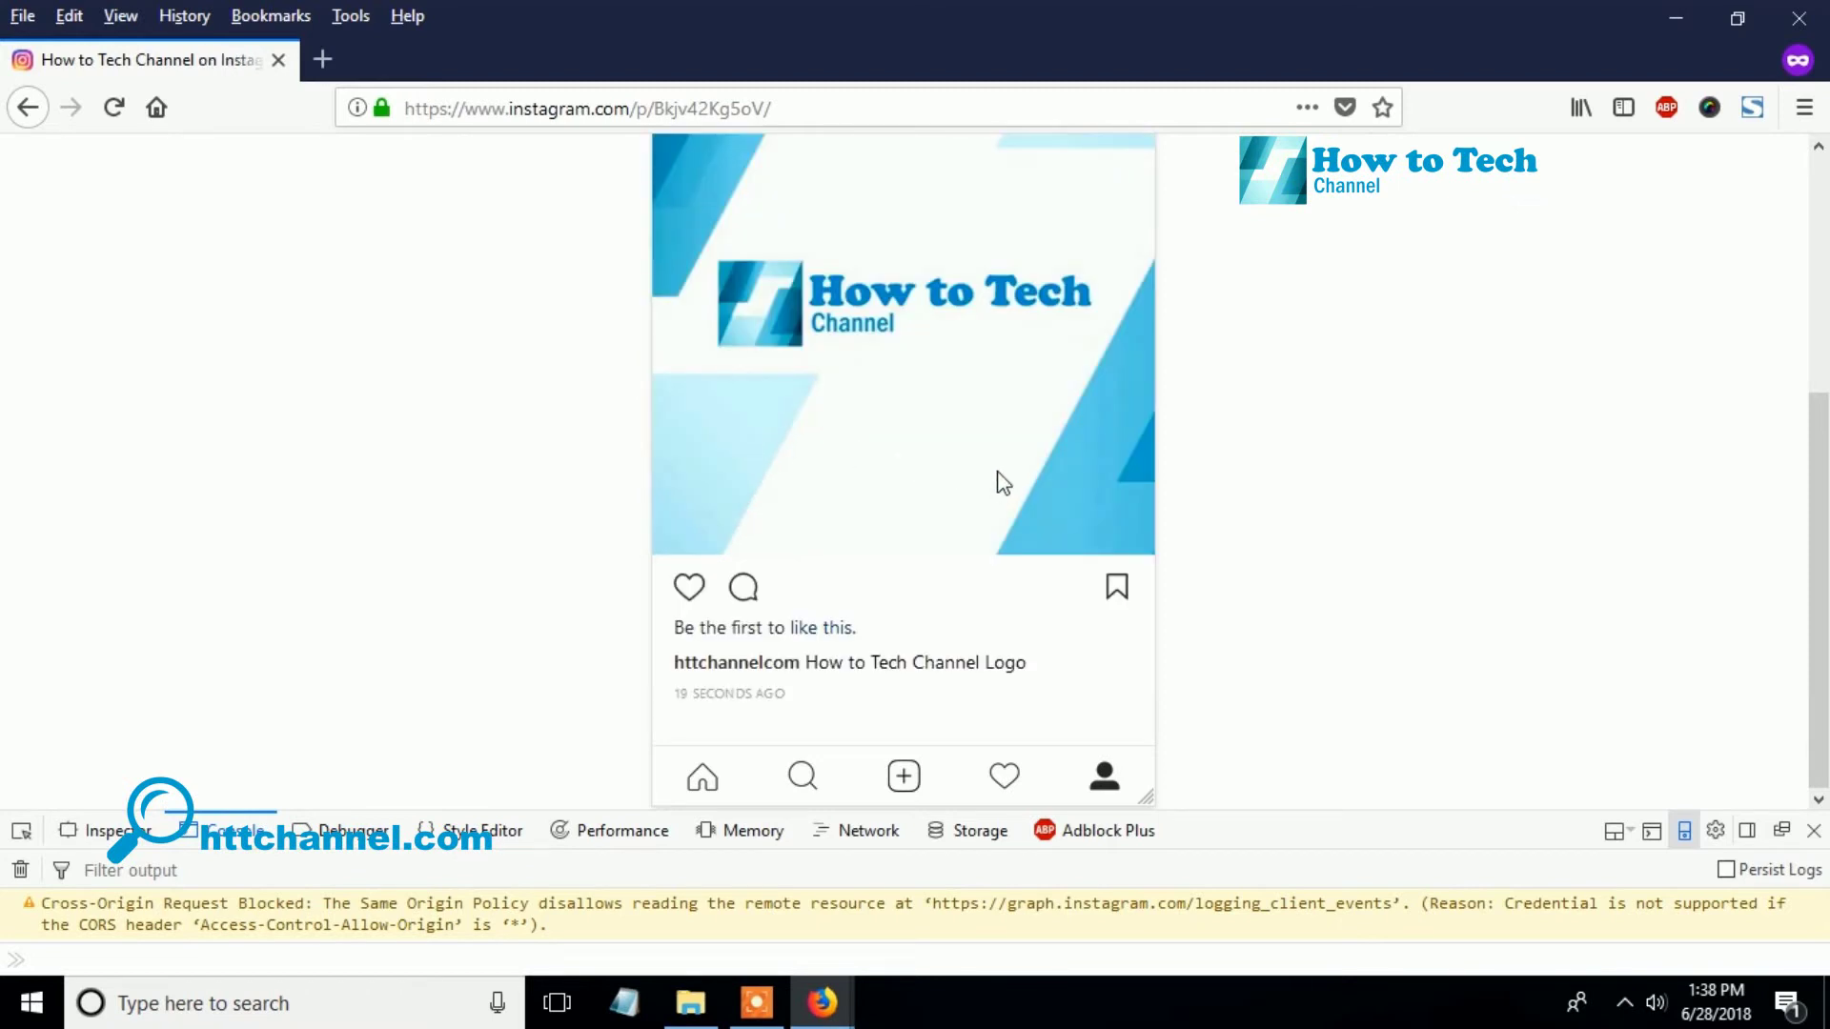
pyautogui.scroll(3, 1001, 481)
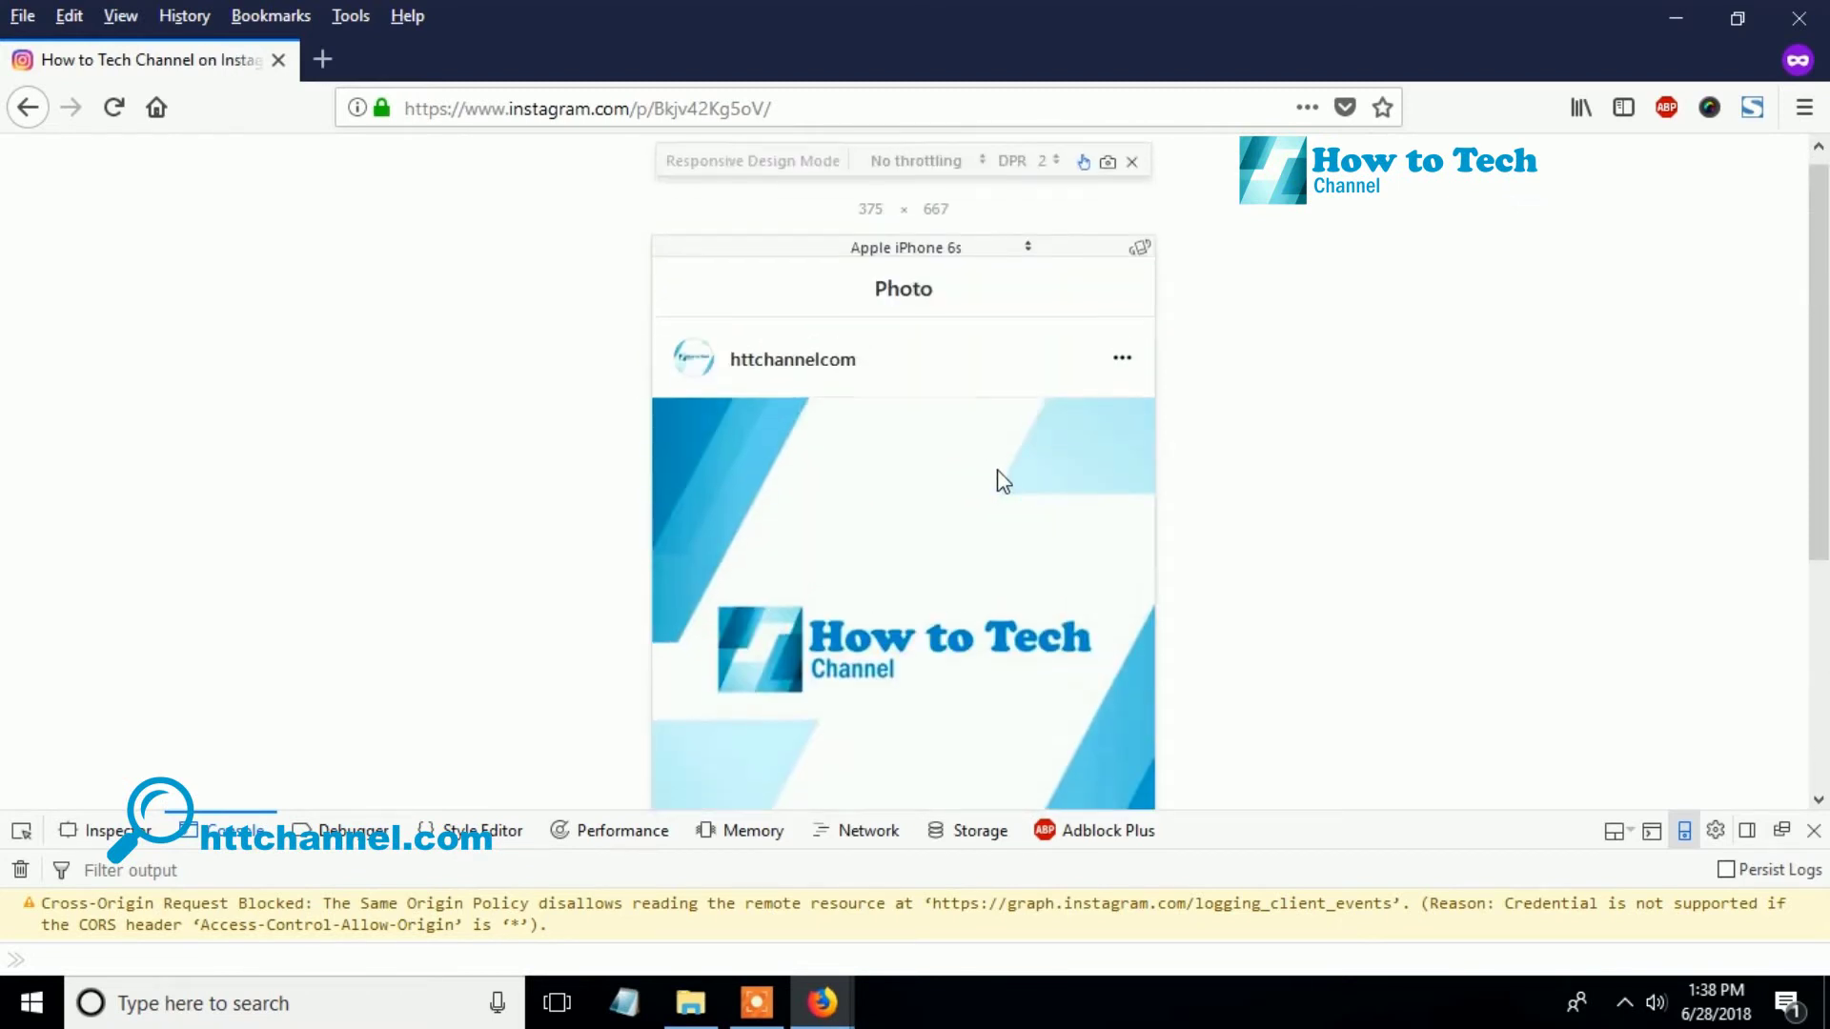
pyautogui.scroll(-3, 1001, 481)
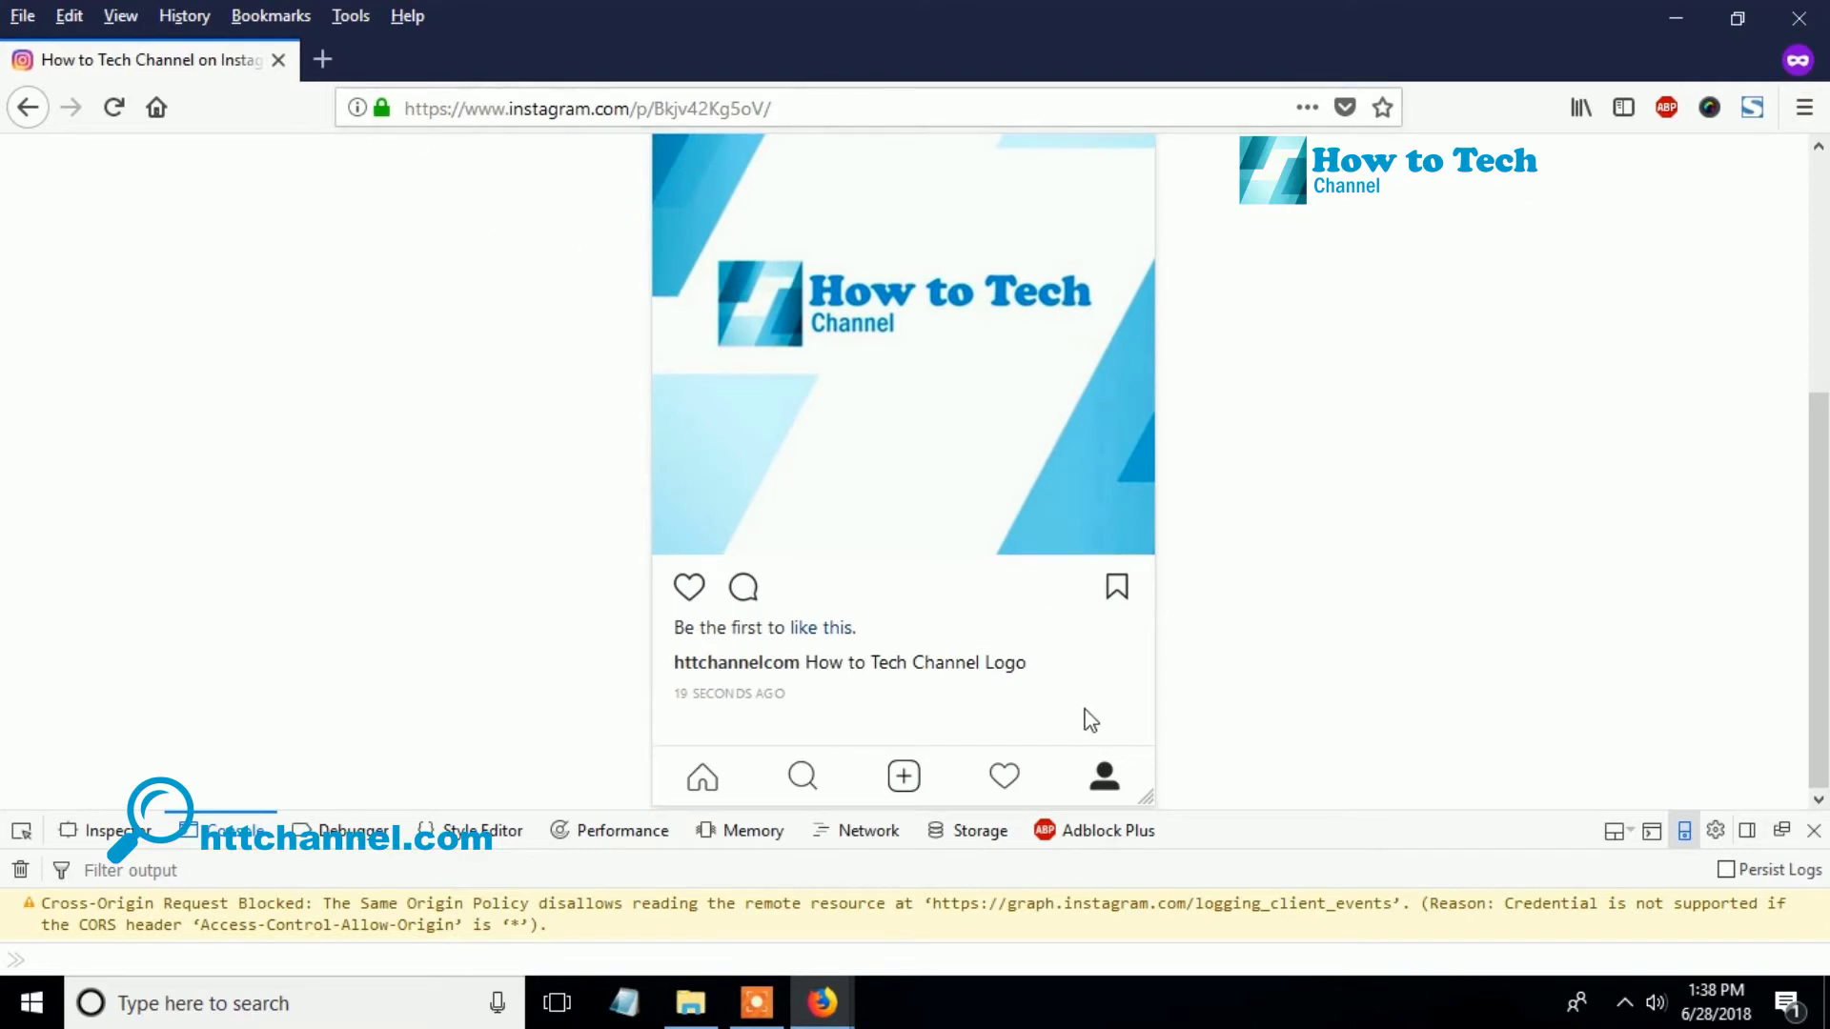
pyautogui.click(1104, 783)
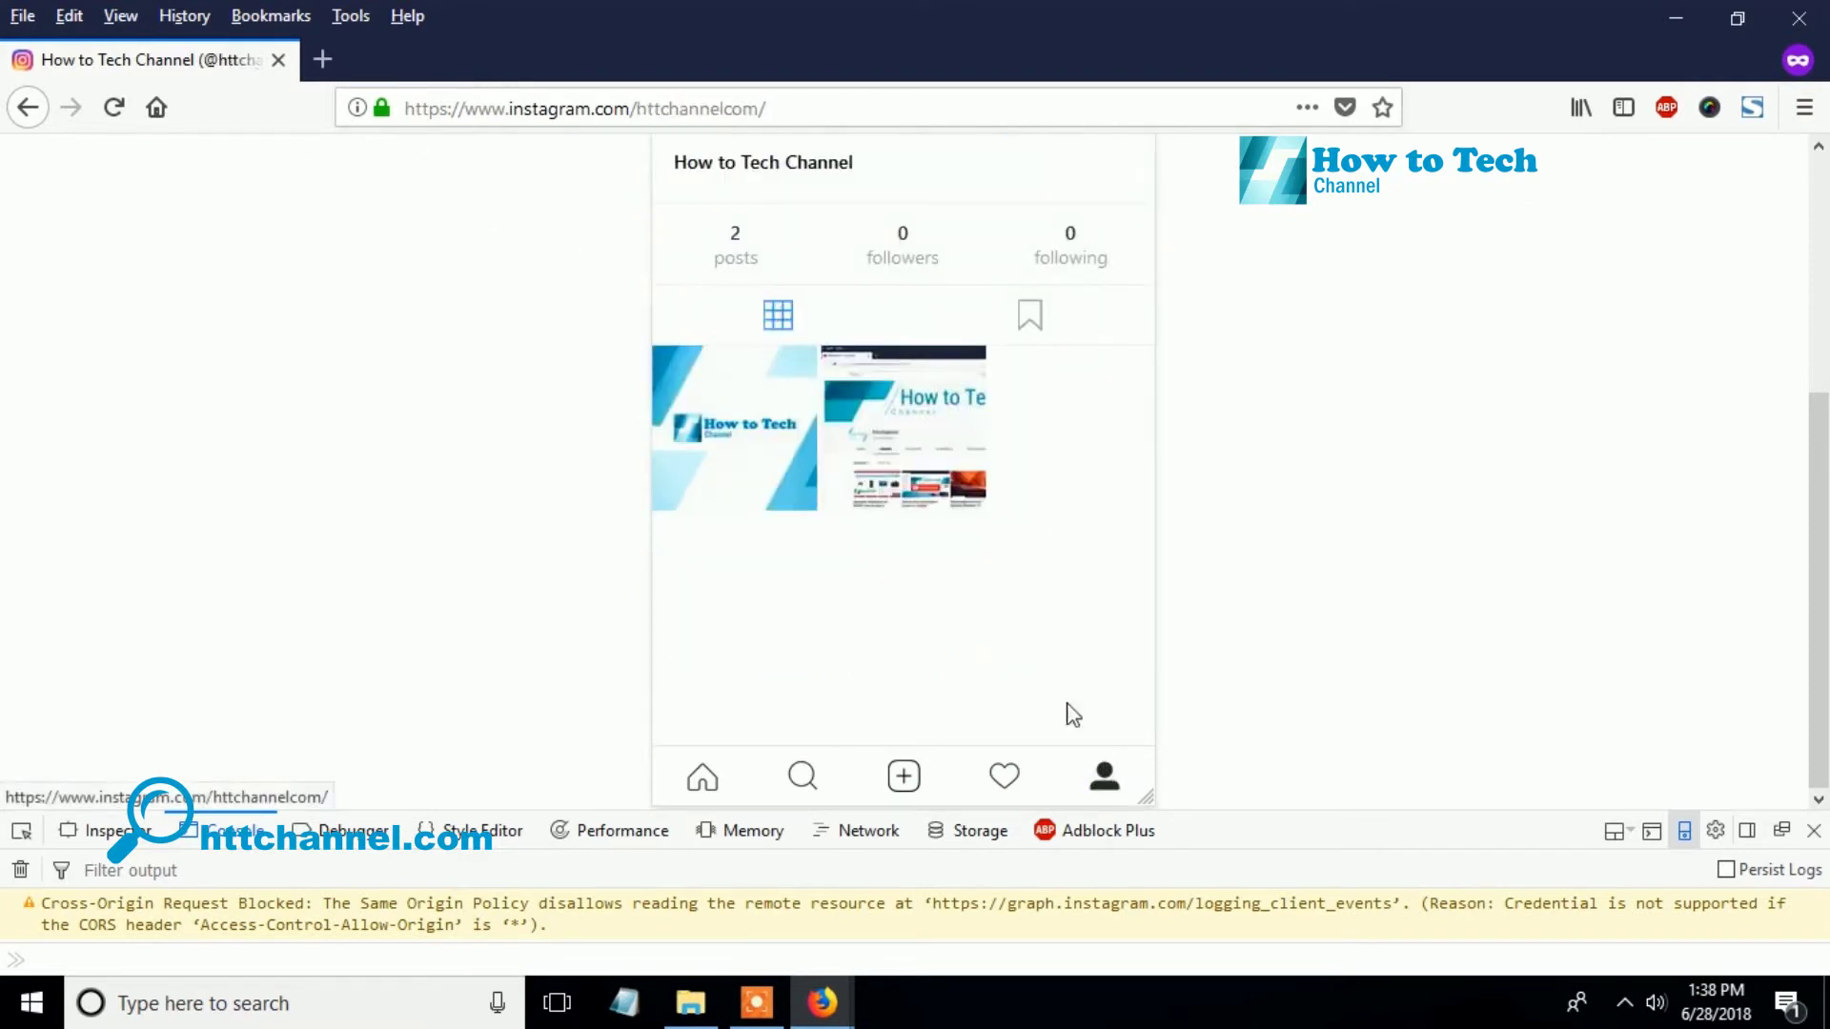
# View the YouTube screenshot post, return to the profile, and minimize the browser window
pyautogui.click(956, 464)
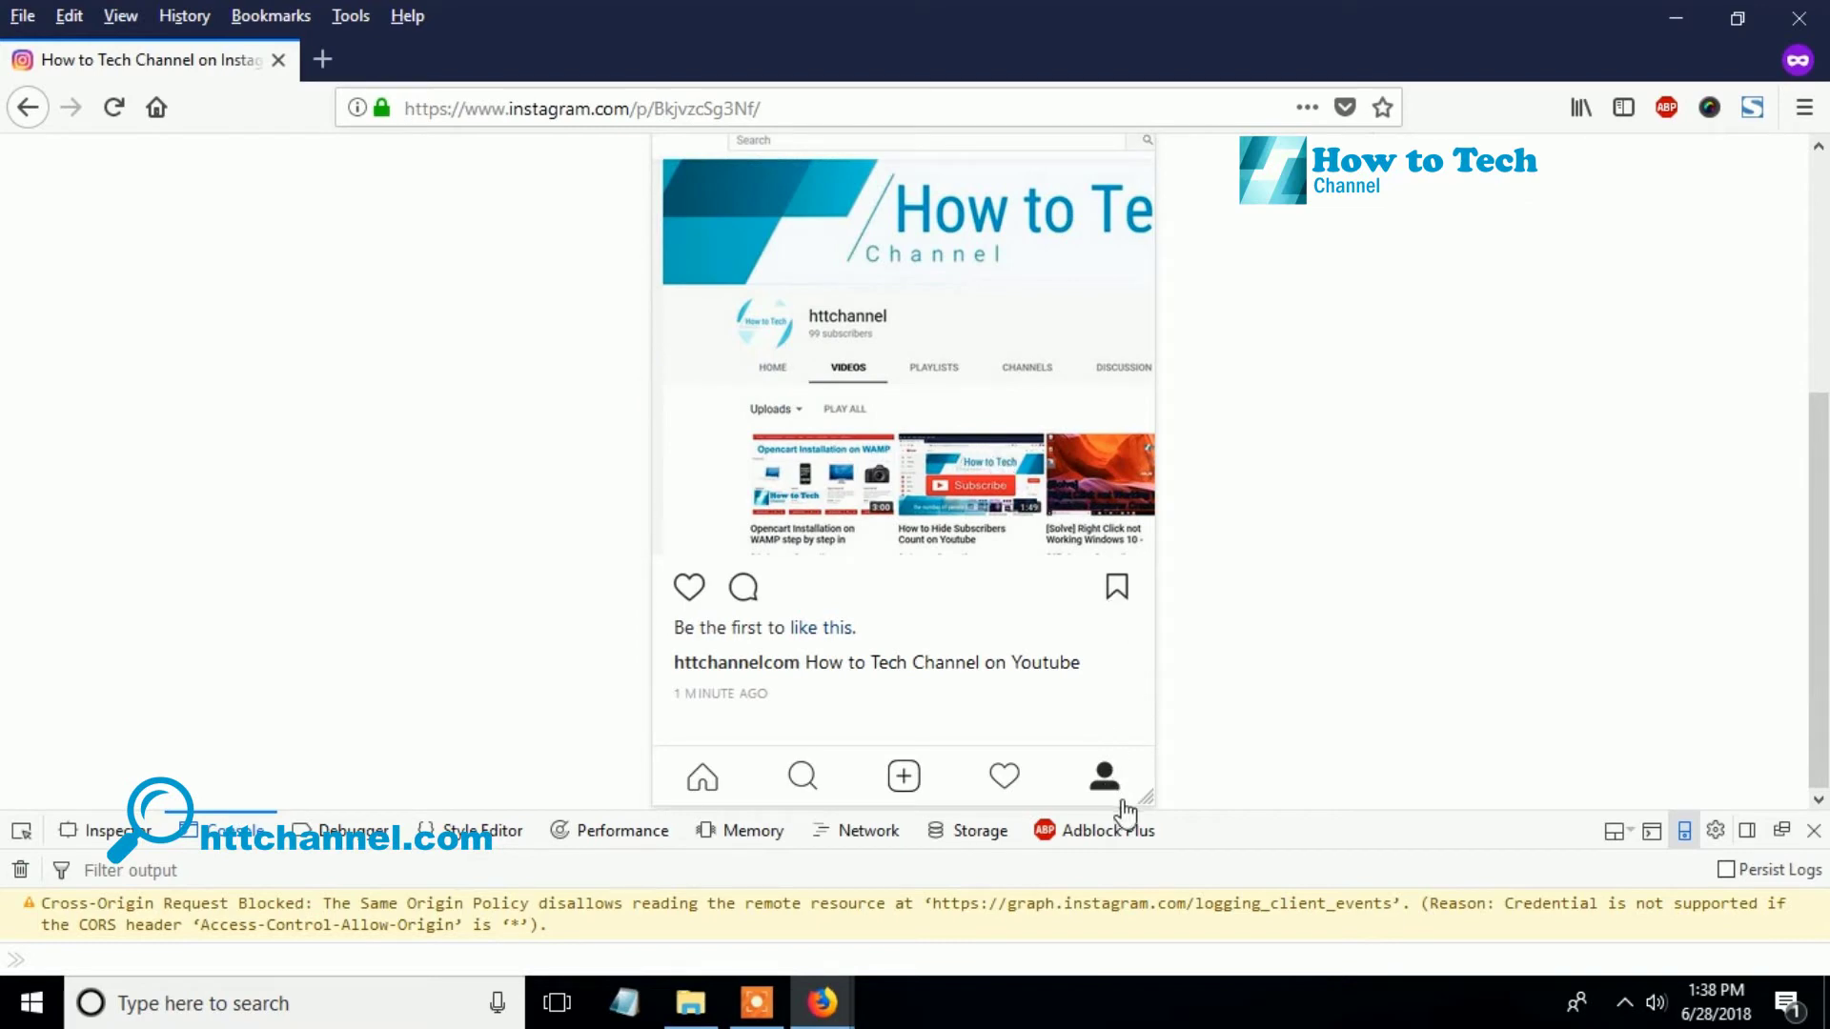
pyautogui.click(1108, 777)
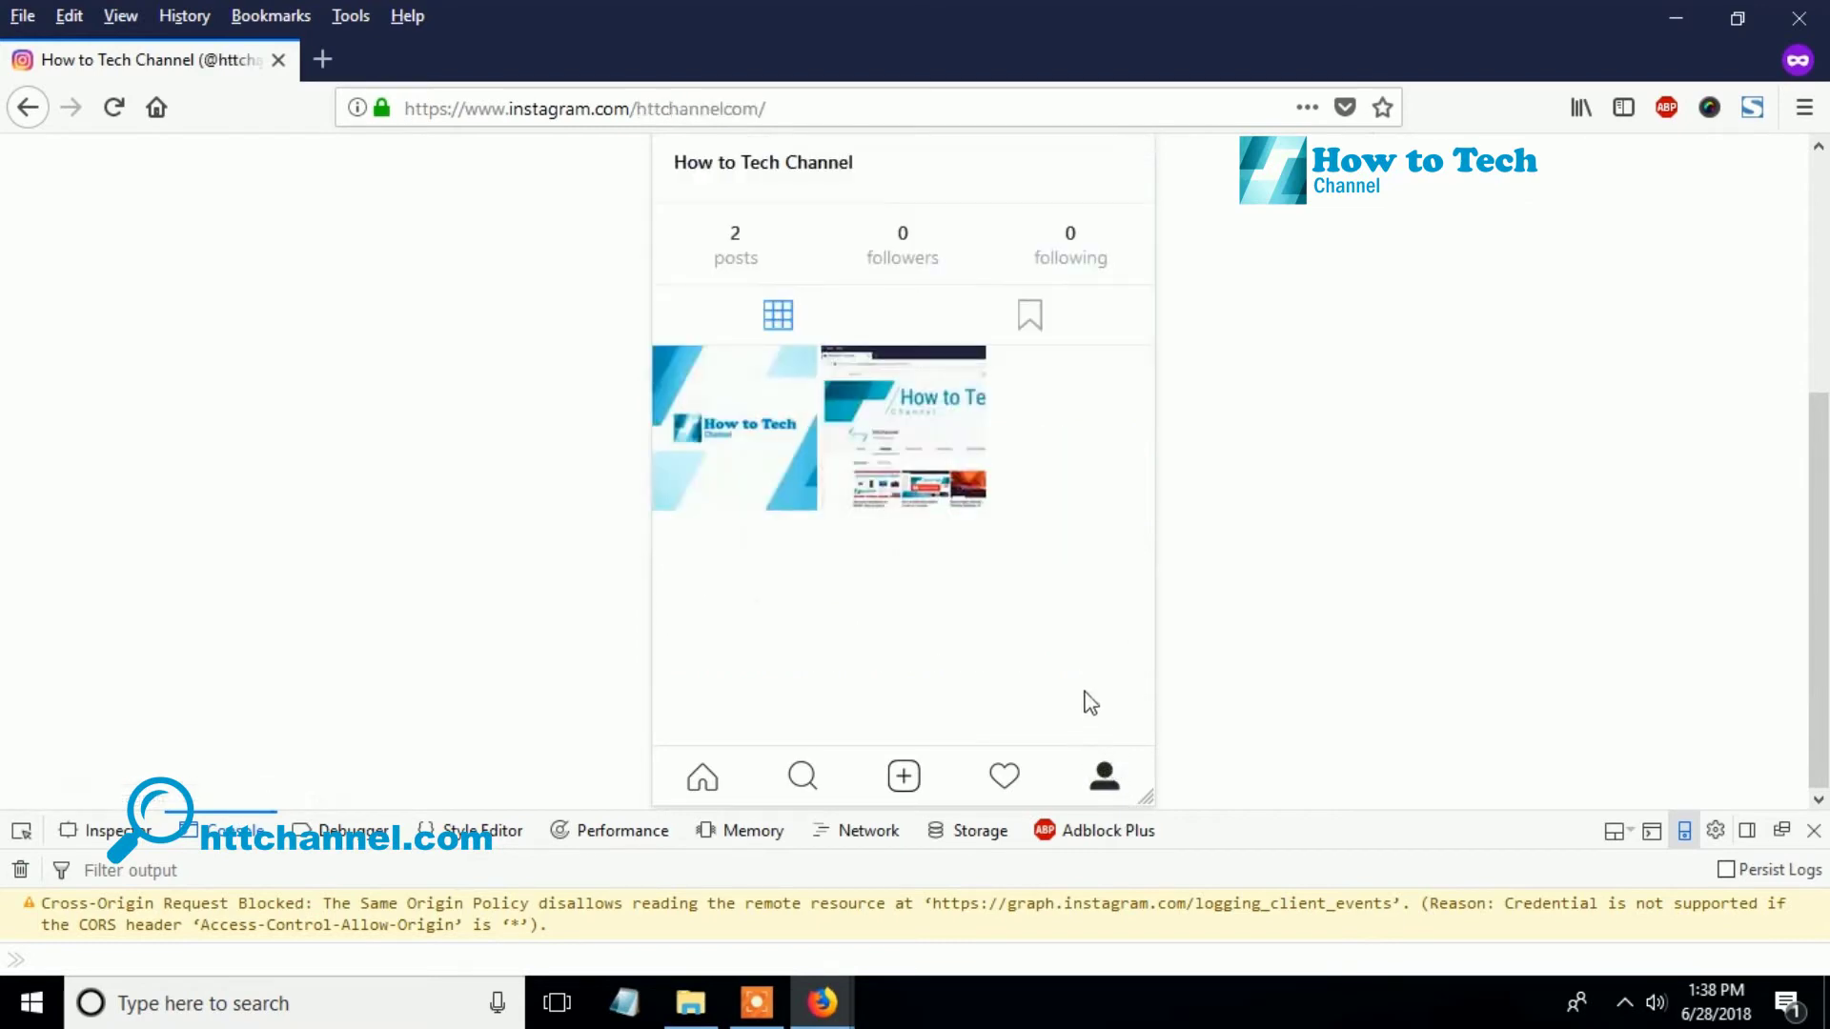
pyautogui.scroll(3, 1077, 695)
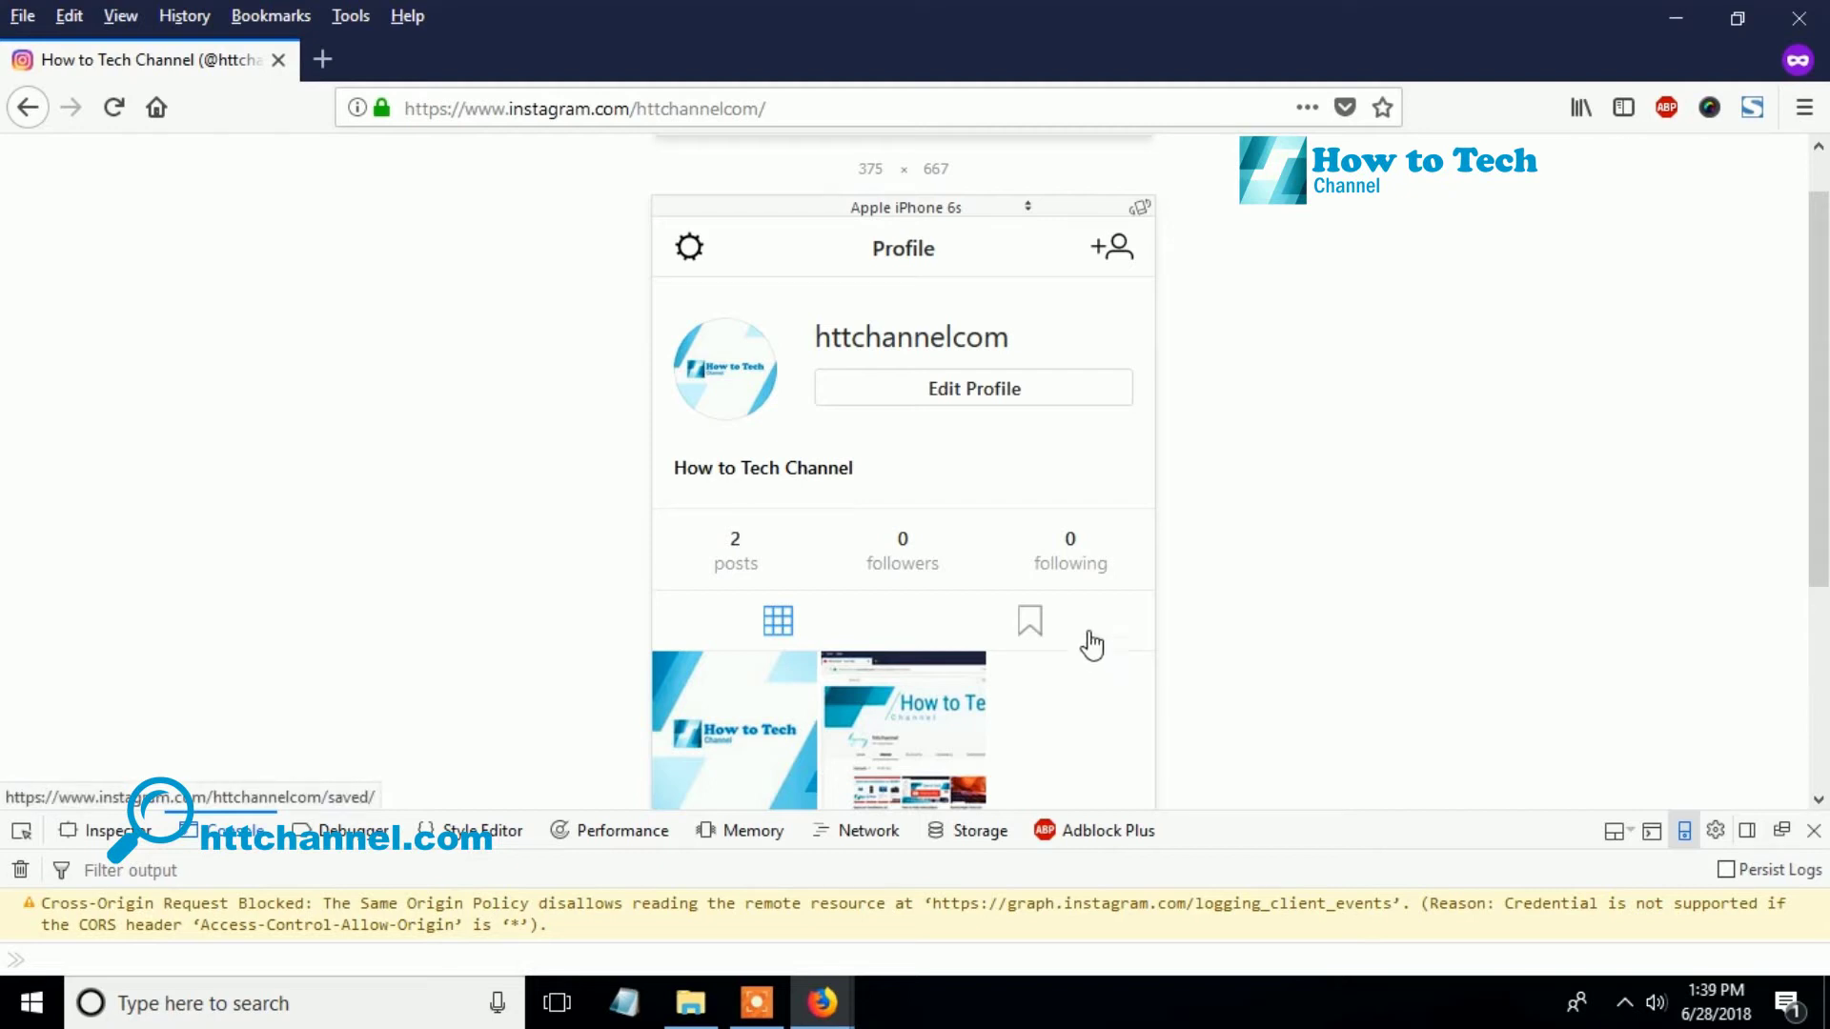
pyautogui.click(1681, 14)
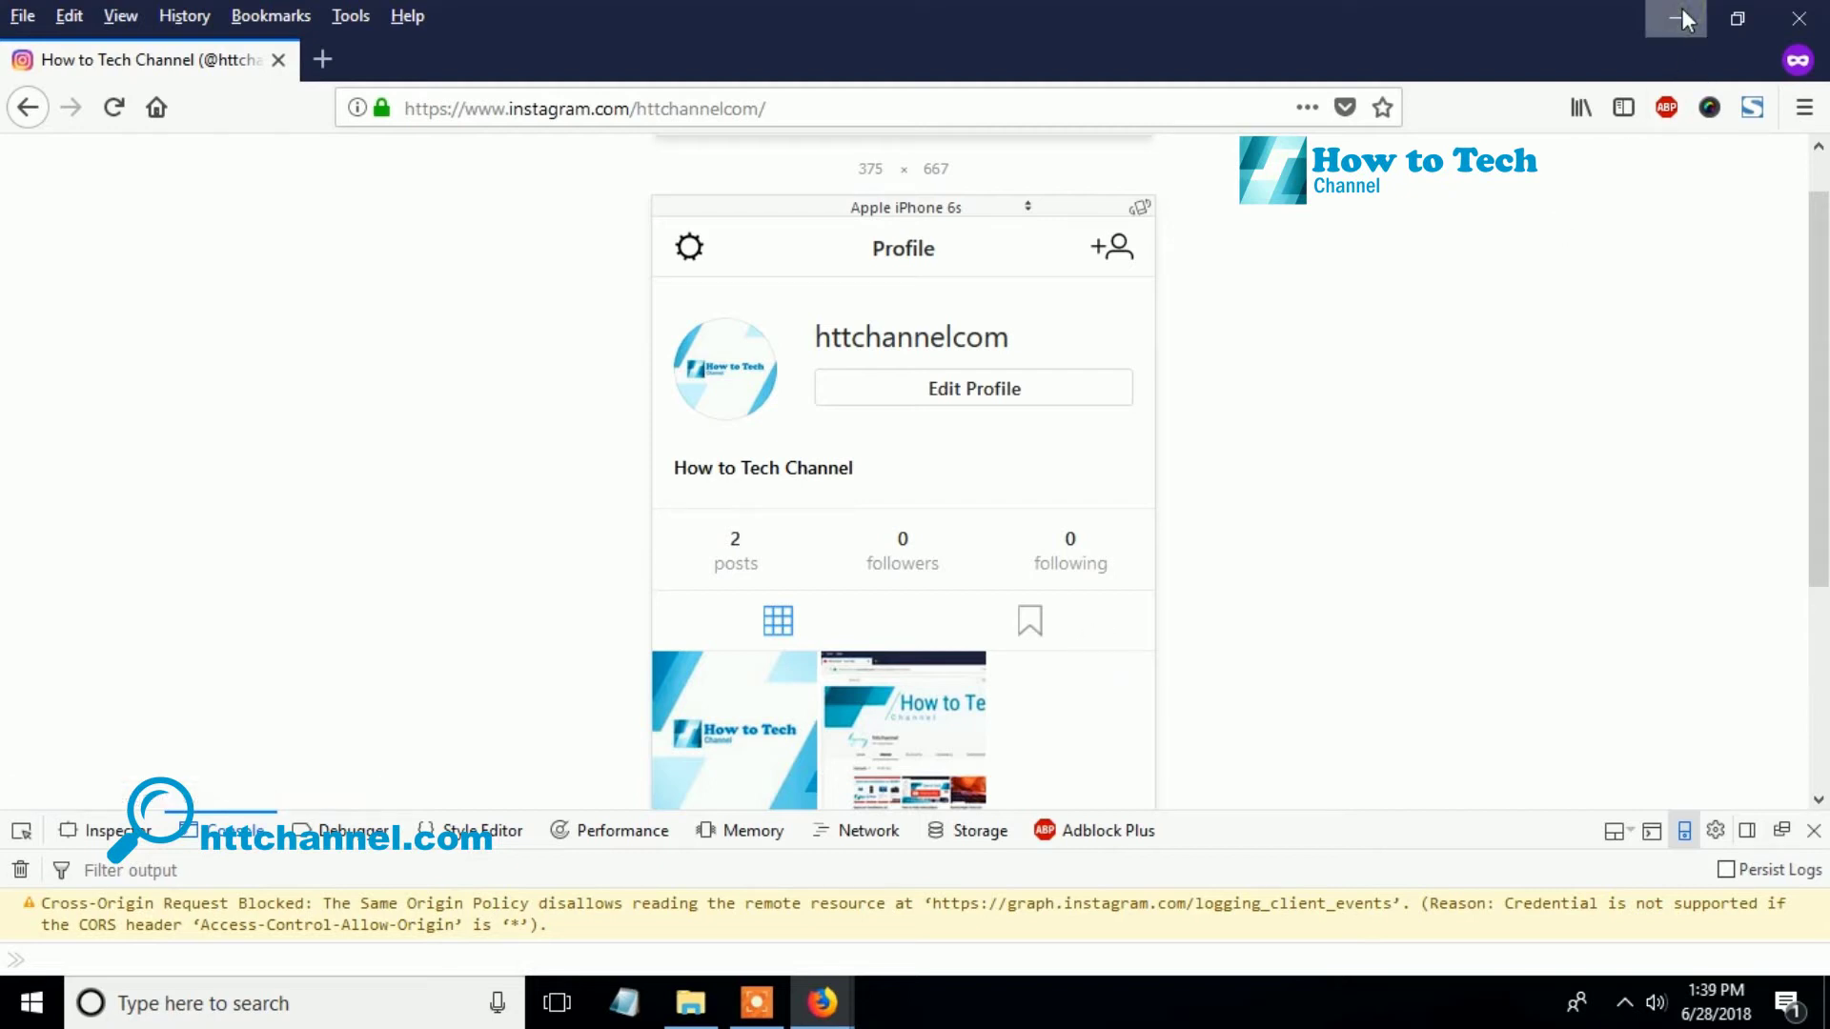
# Minimize the other Firefox window and launch Google Chrome from the desktop
pyautogui.click(1683, 17)
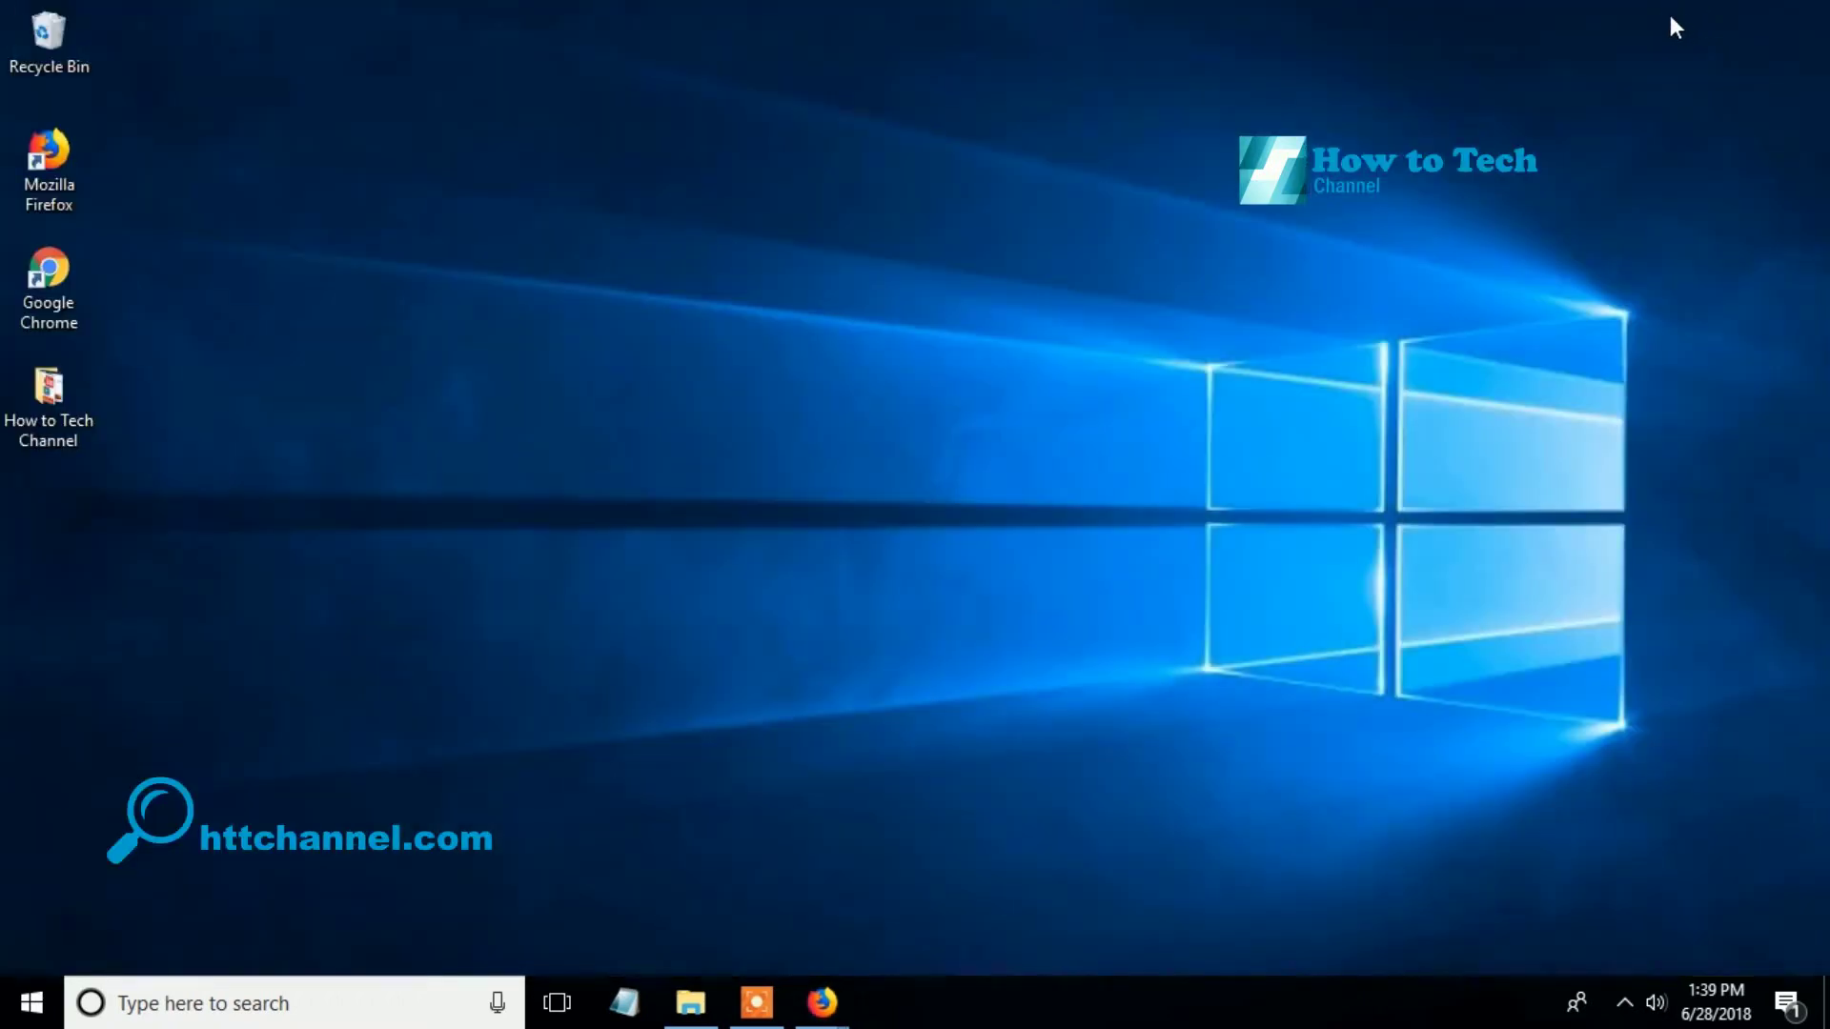
pyautogui.doubleClick(37, 274)
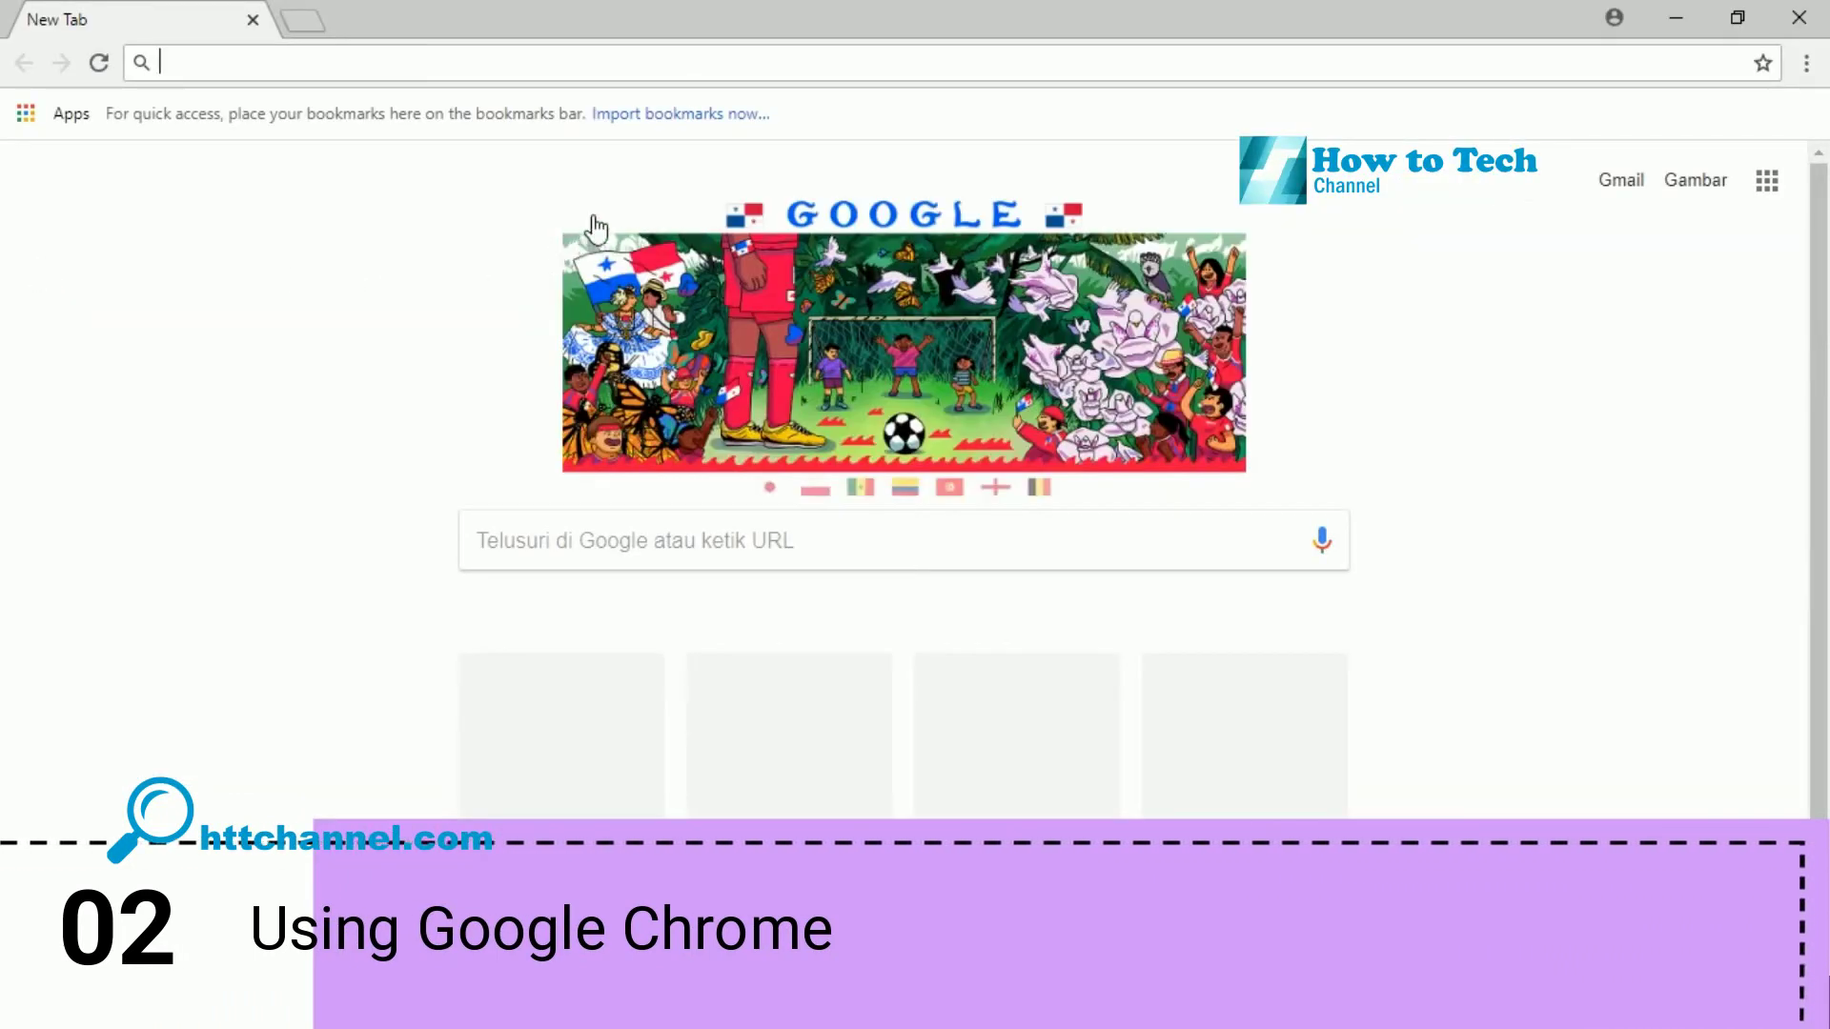
pyautogui.click(1807, 65)
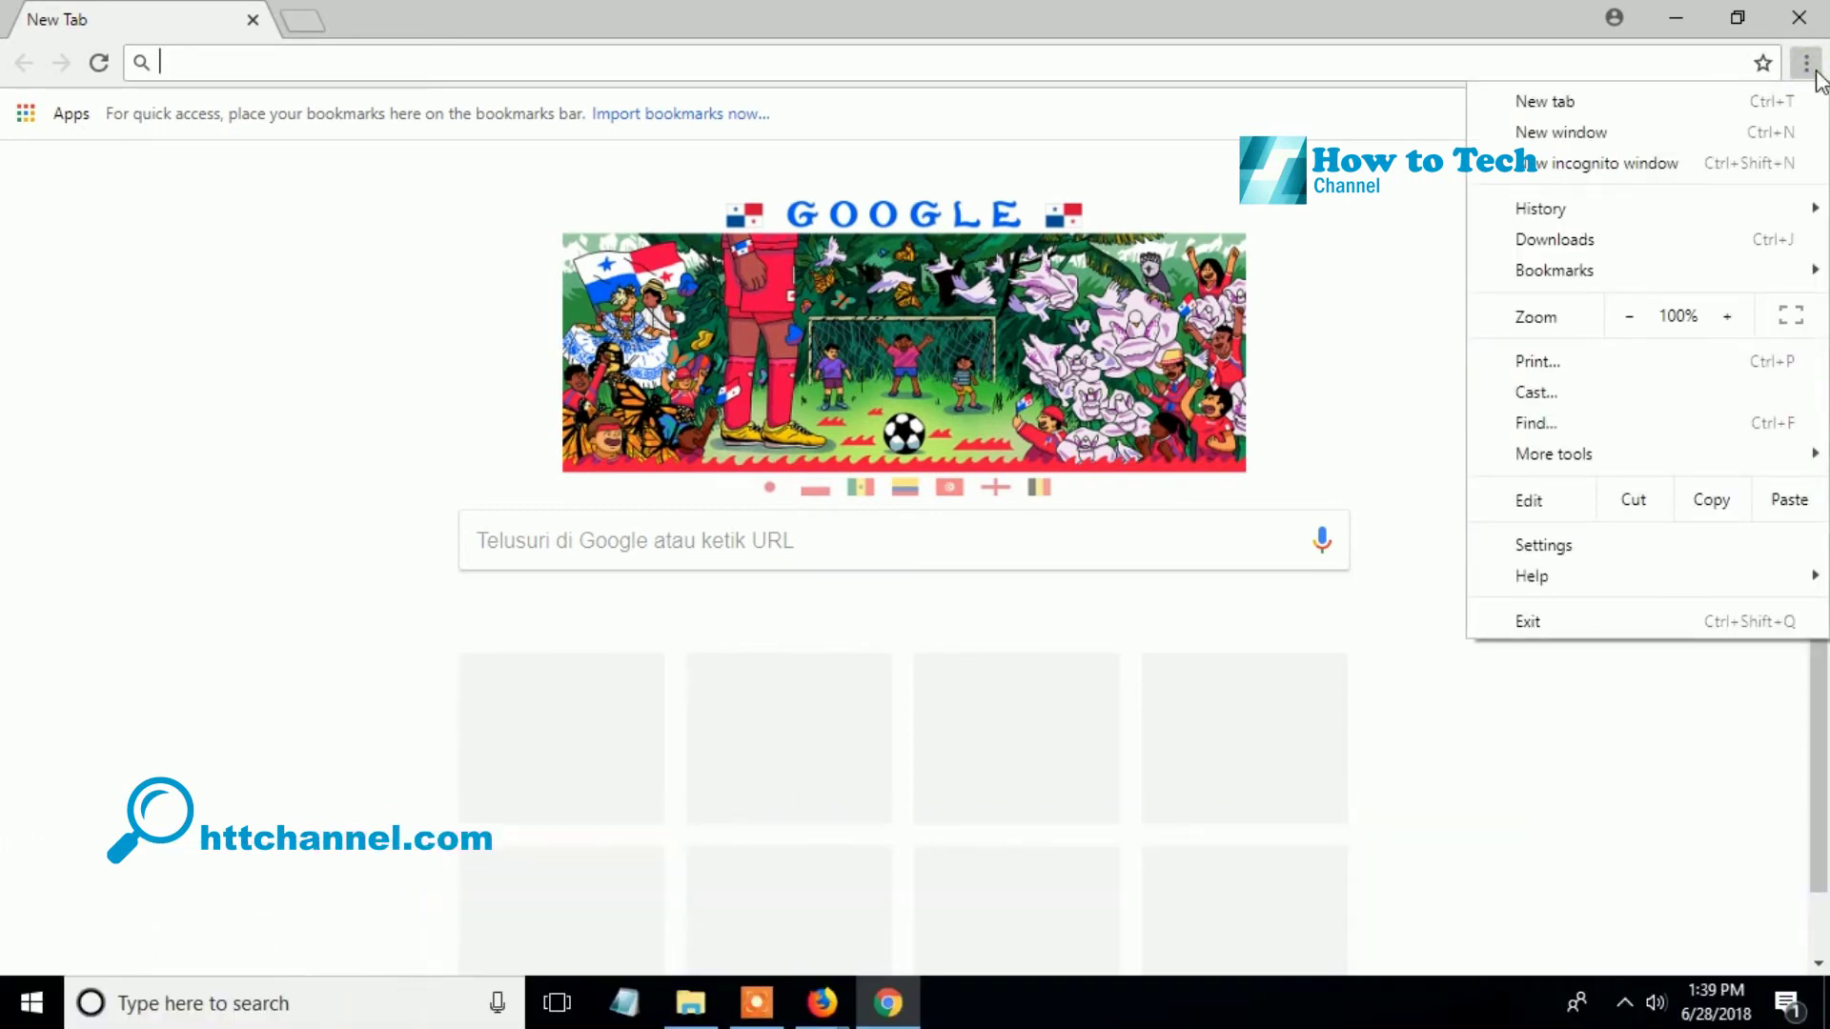
# Open an incognito window with developer tools in responsive device mode at 704 × 536
pyautogui.click(1672, 171)
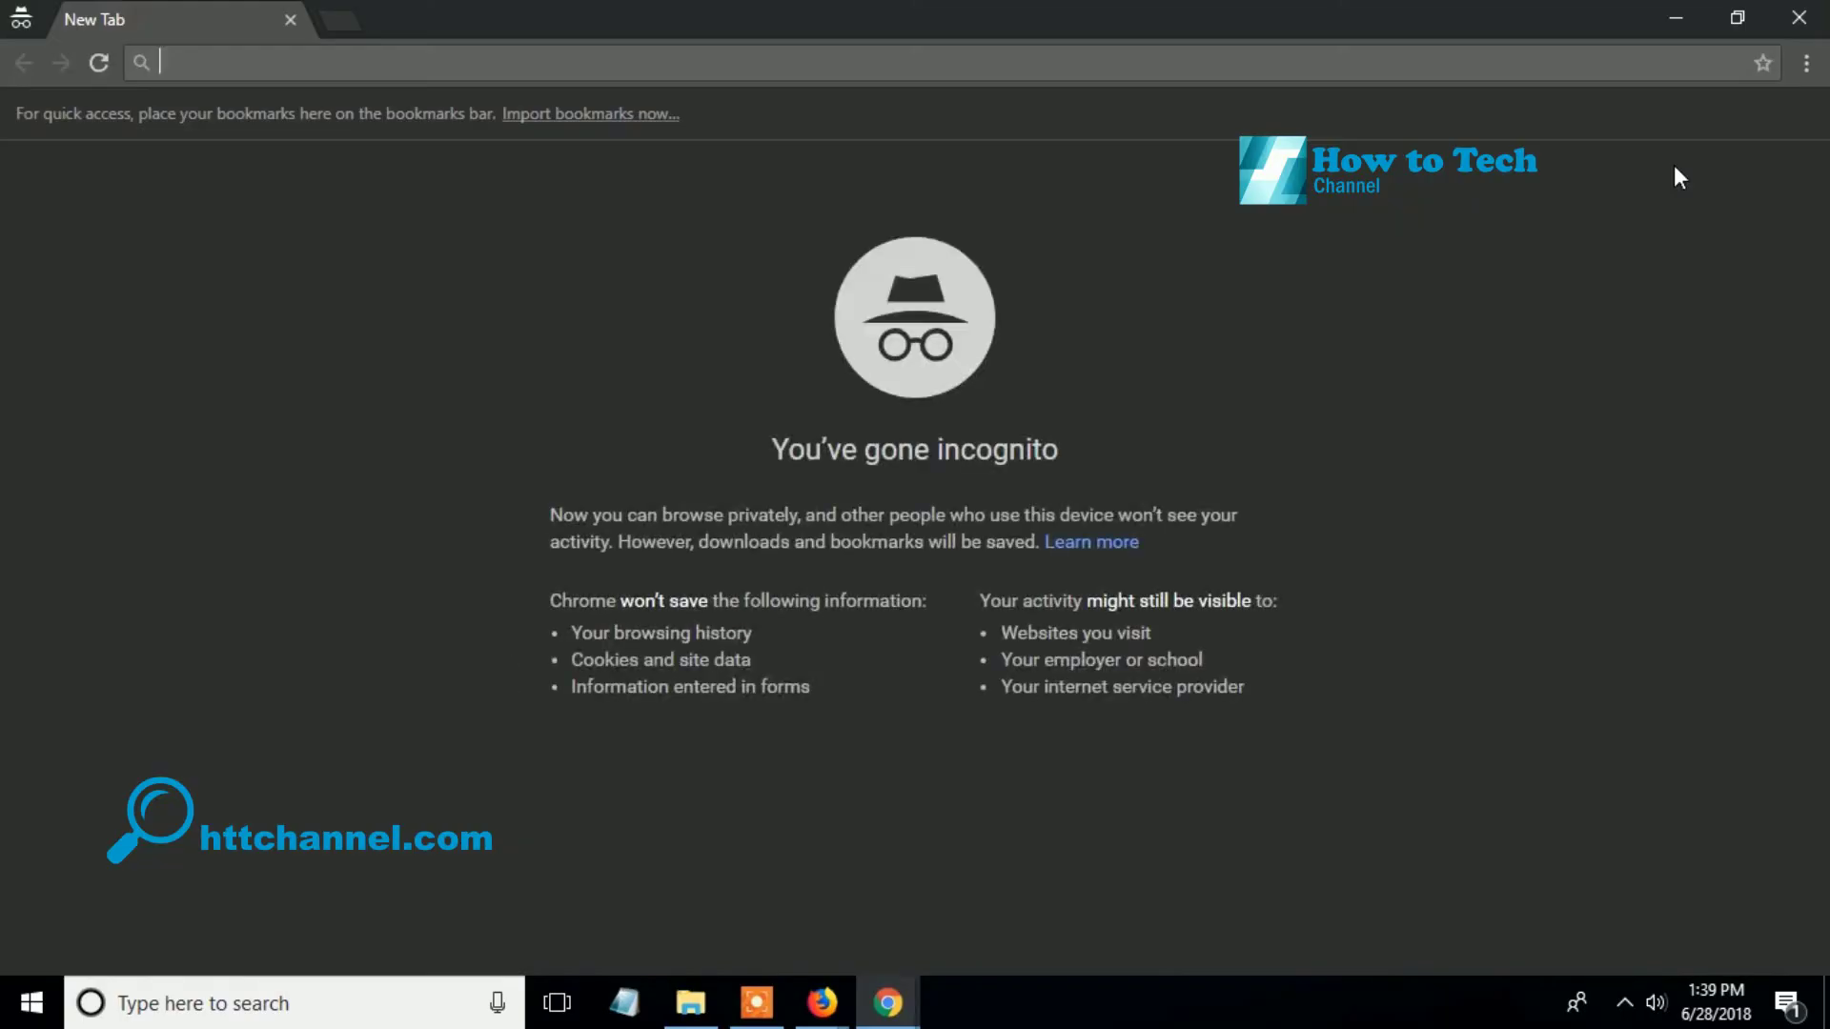
pyautogui.click(1806, 64)
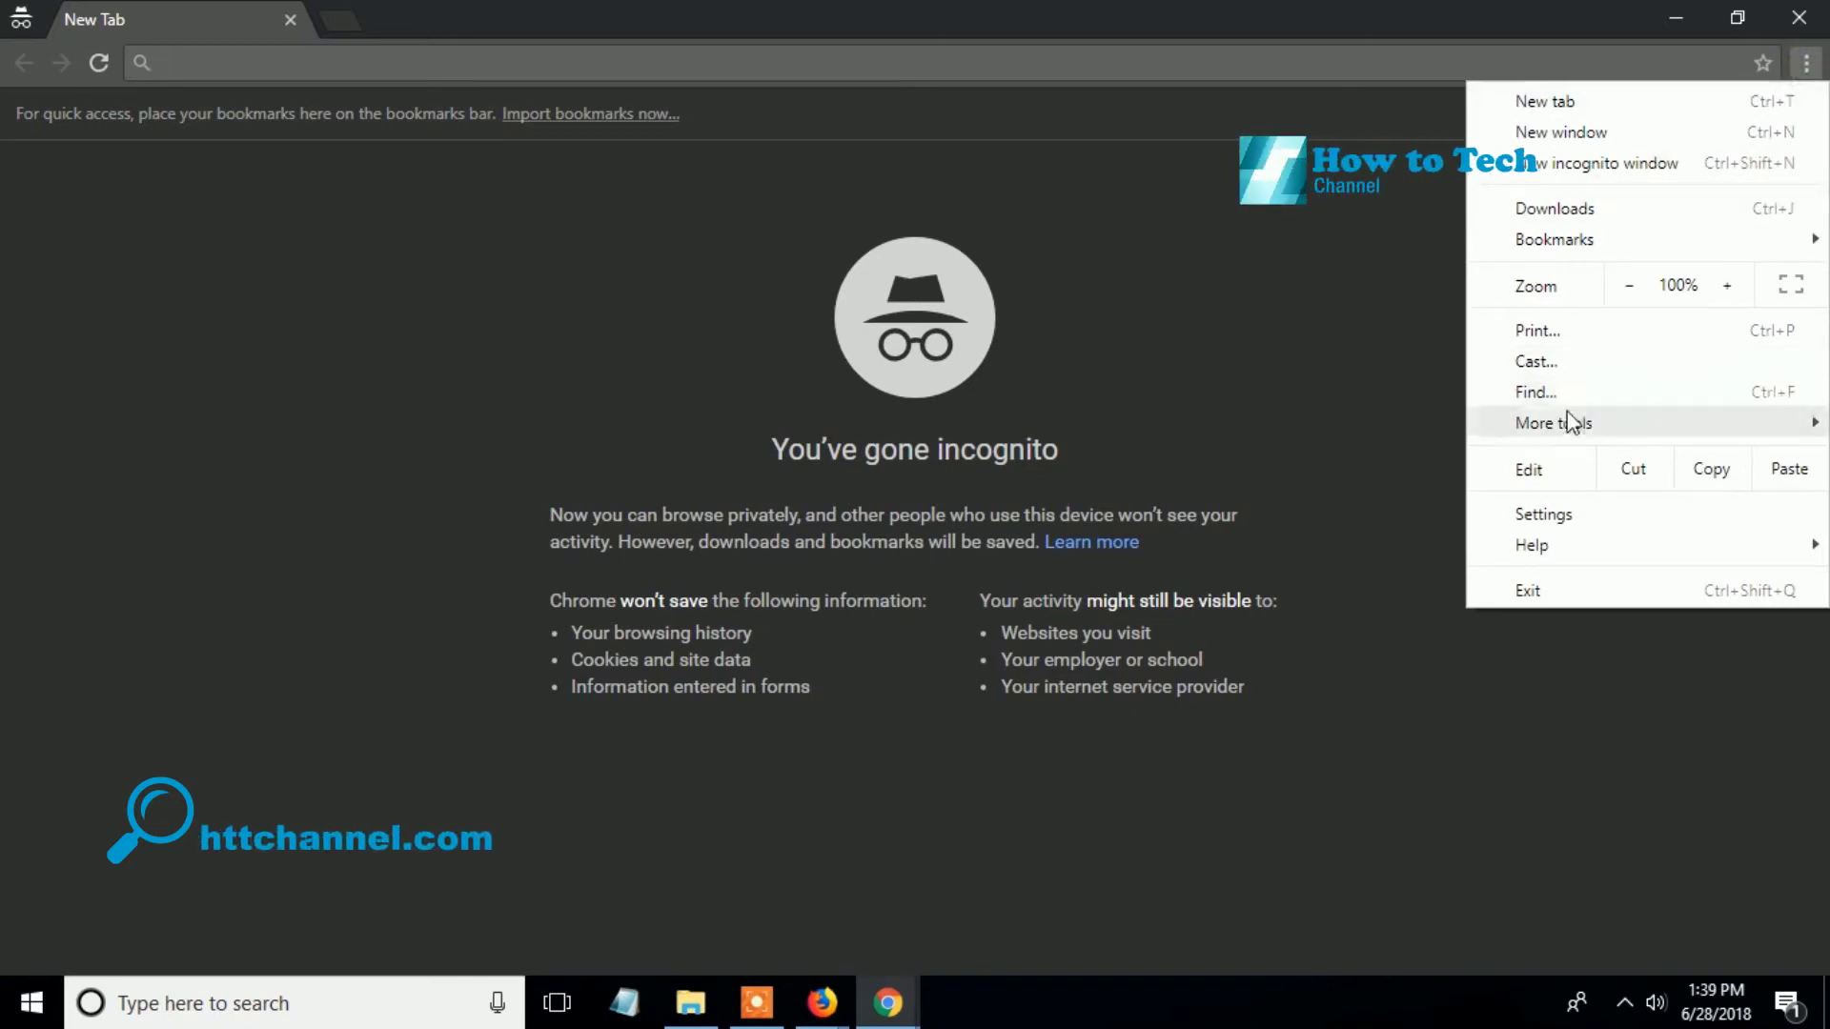
pyautogui.moveTo(1571, 432)
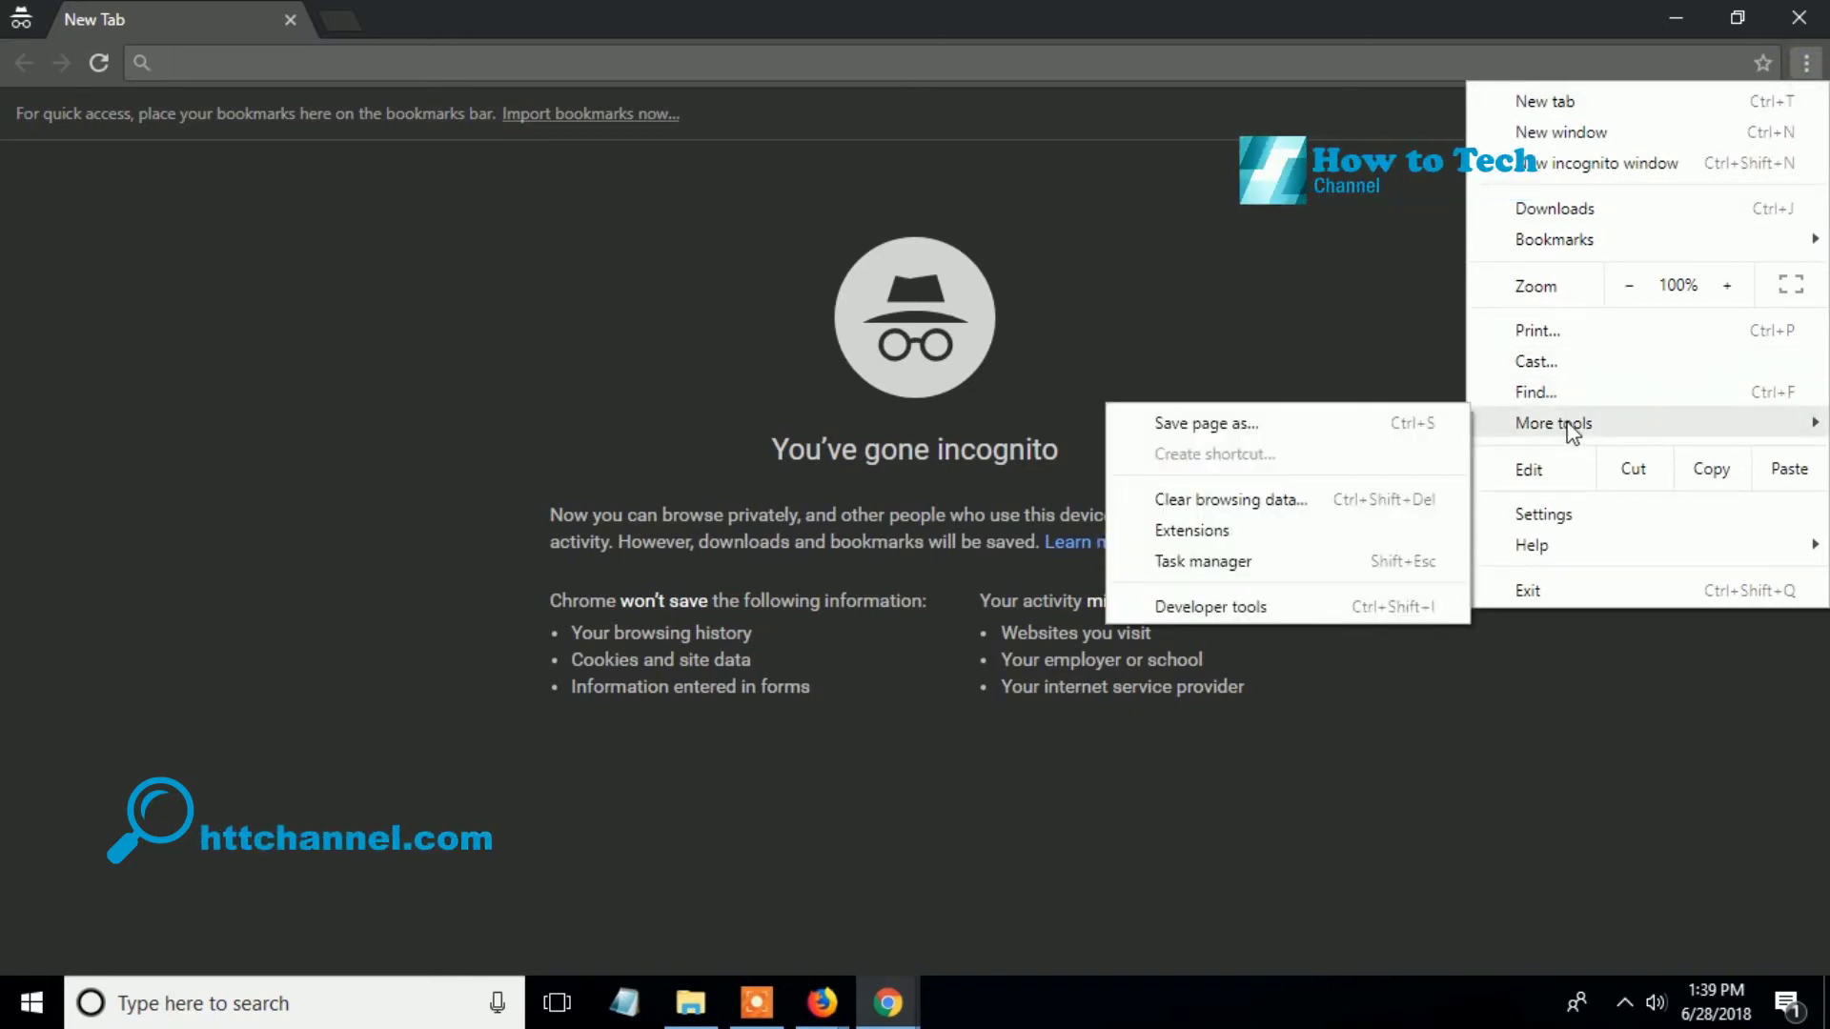
pyautogui.click(1233, 609)
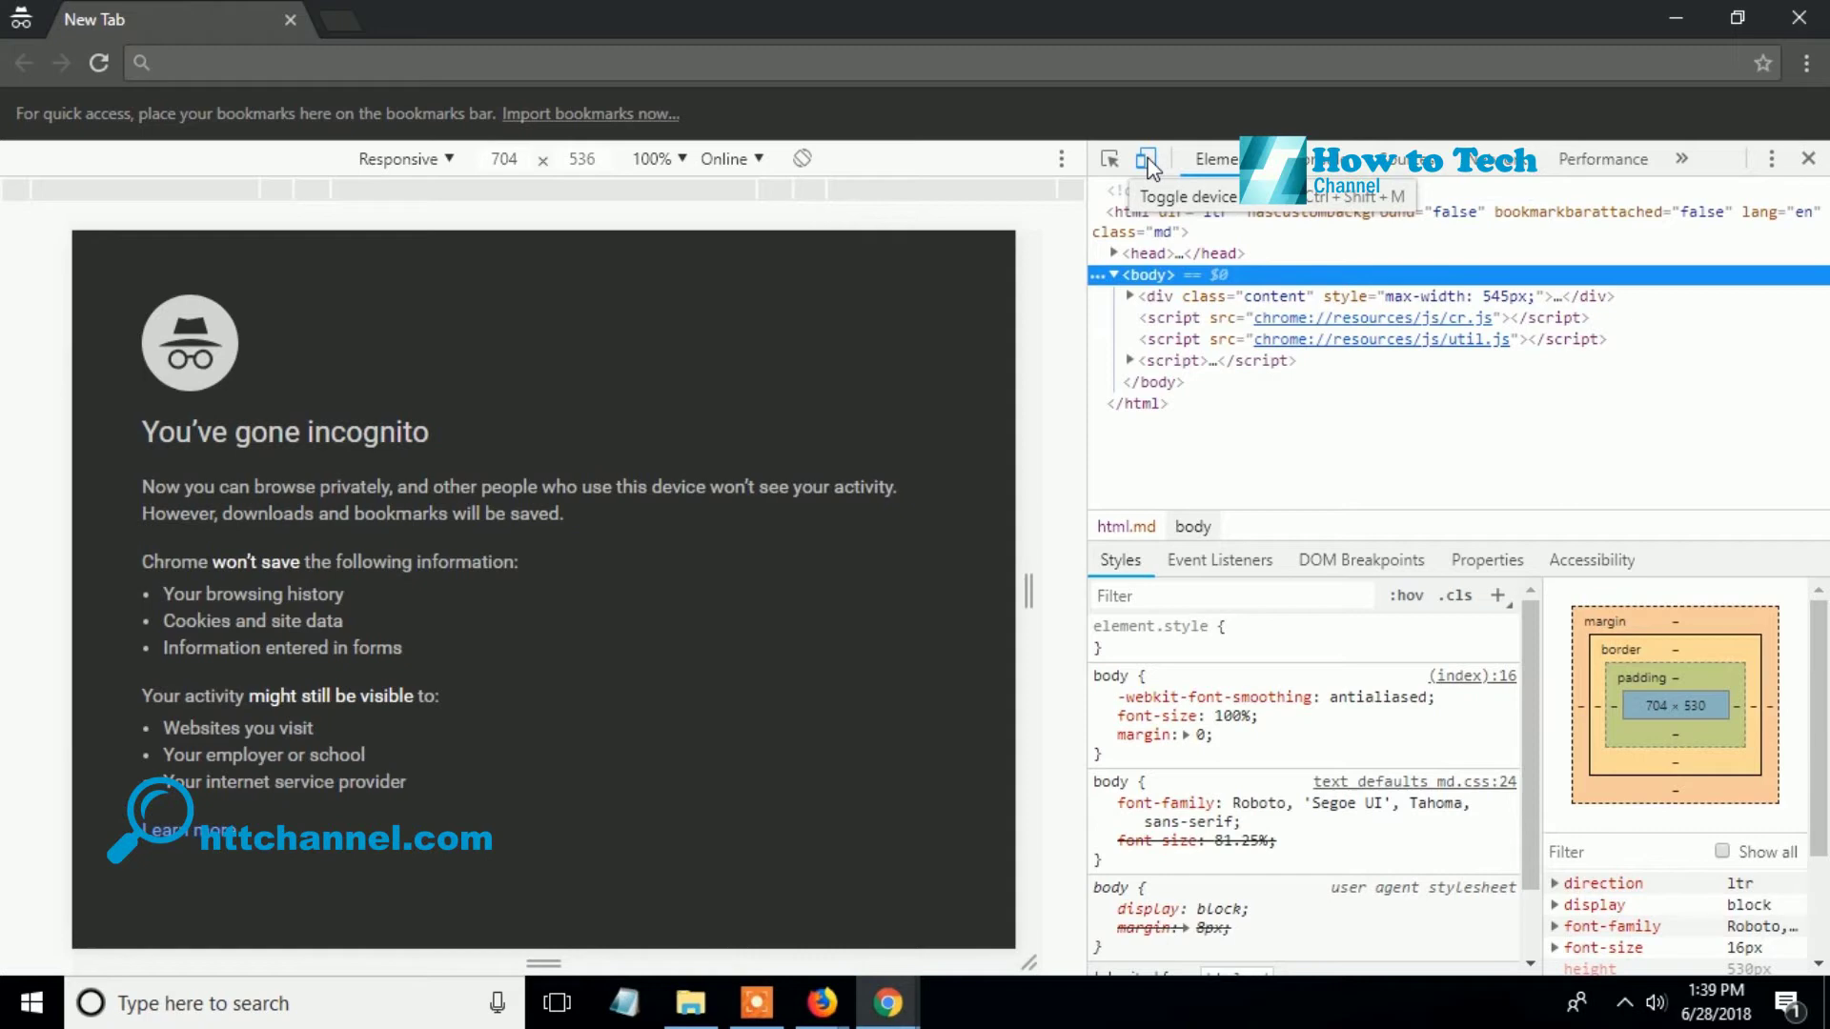
pyautogui.click(469, 65)
# Load instagram.com and log in with the channel account's e-mail and password
pyautogui.write('instagram.com')
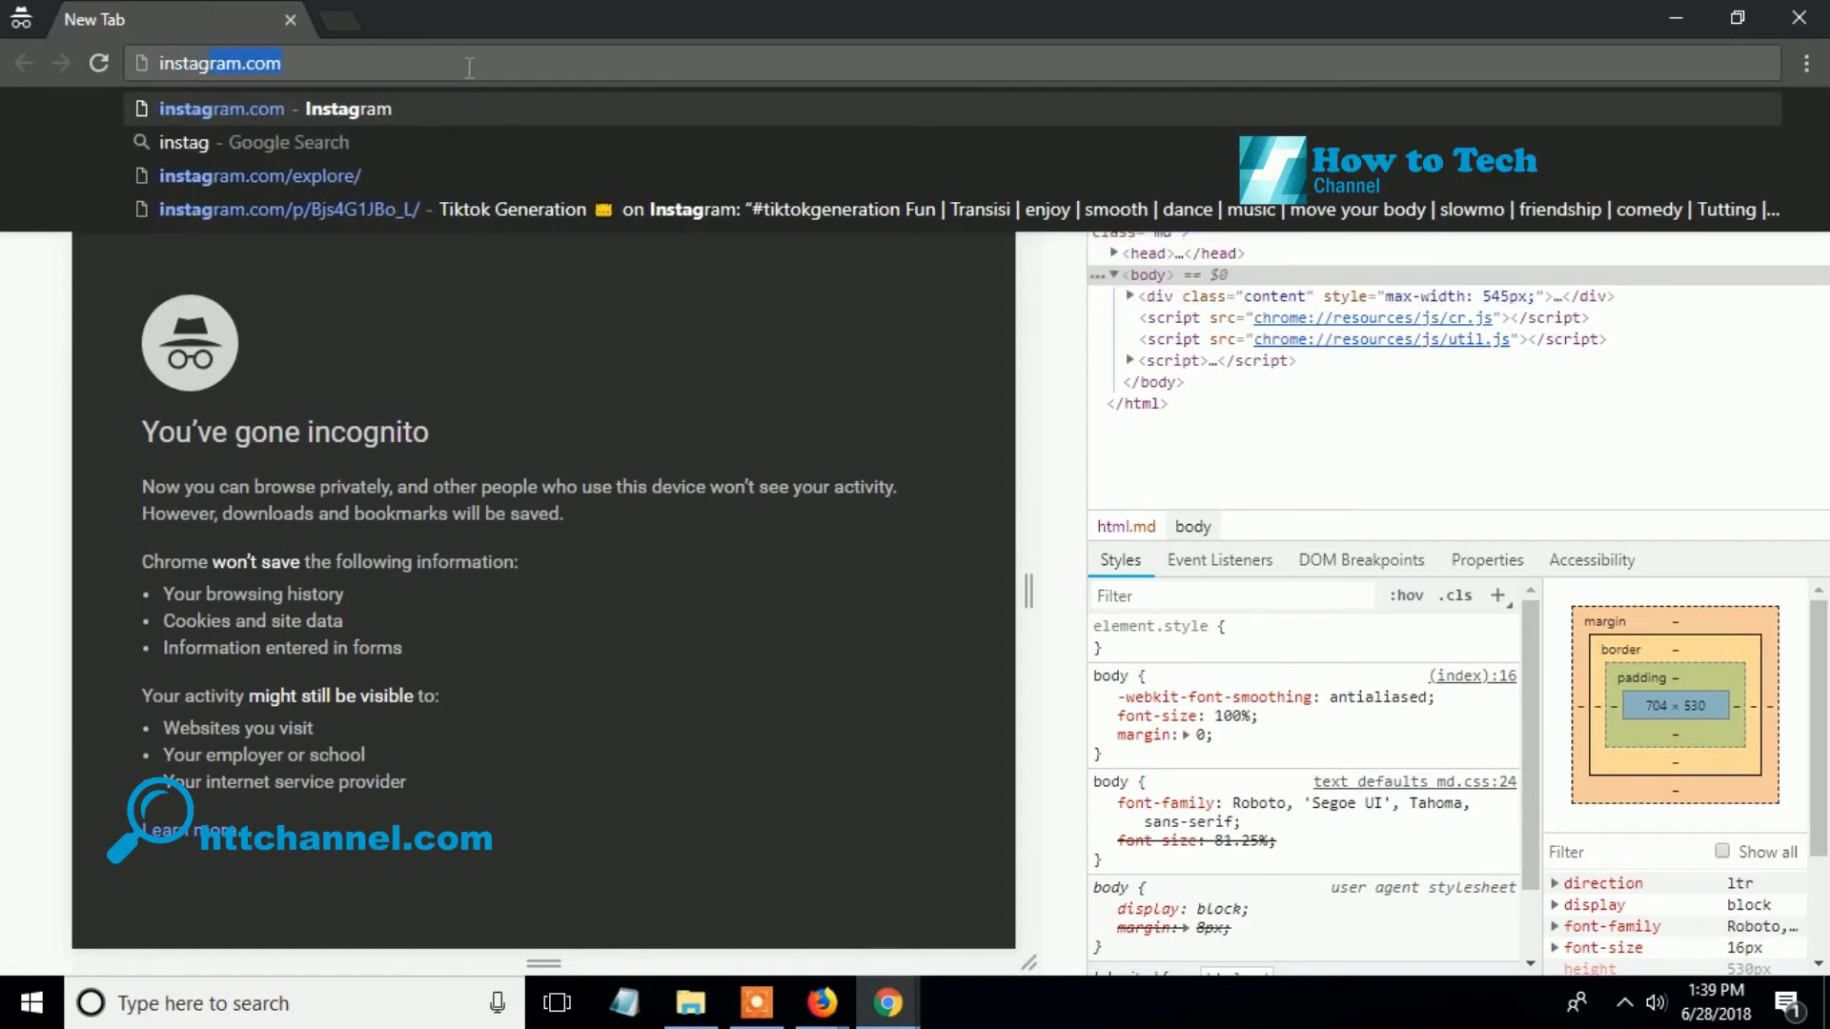
pyautogui.press('Return')
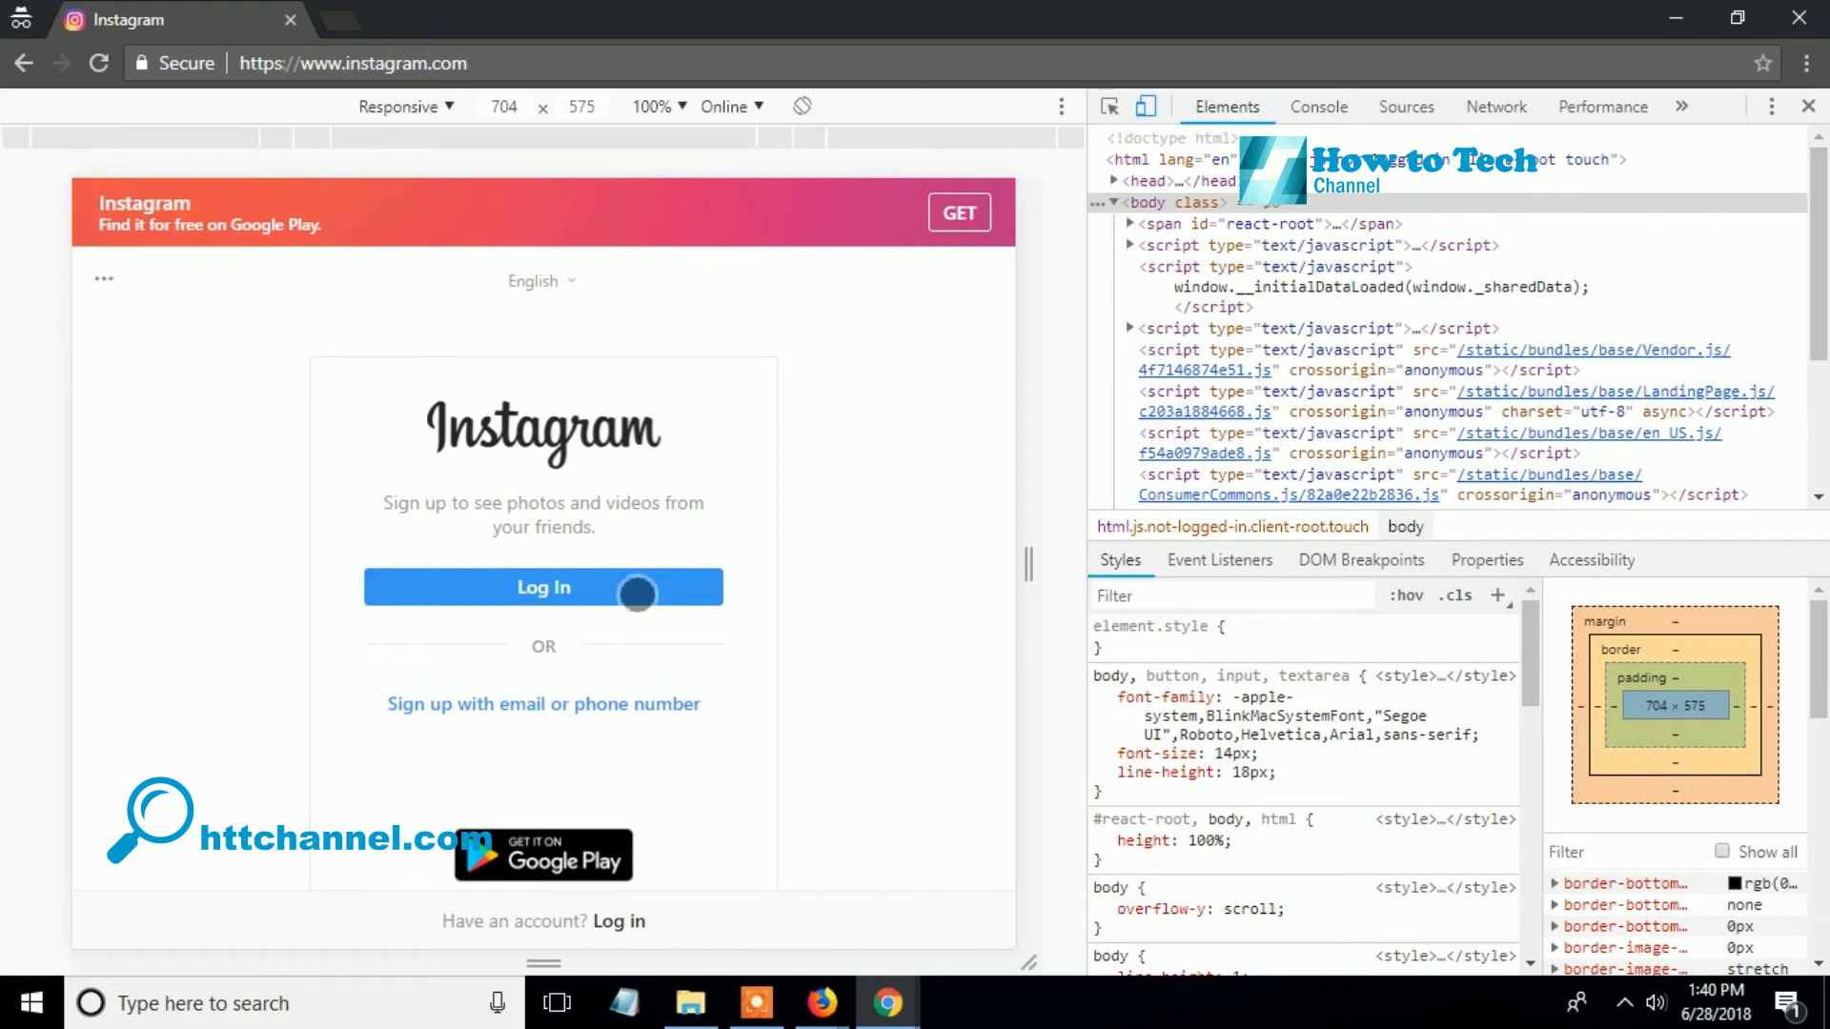
pyautogui.click(636, 593)
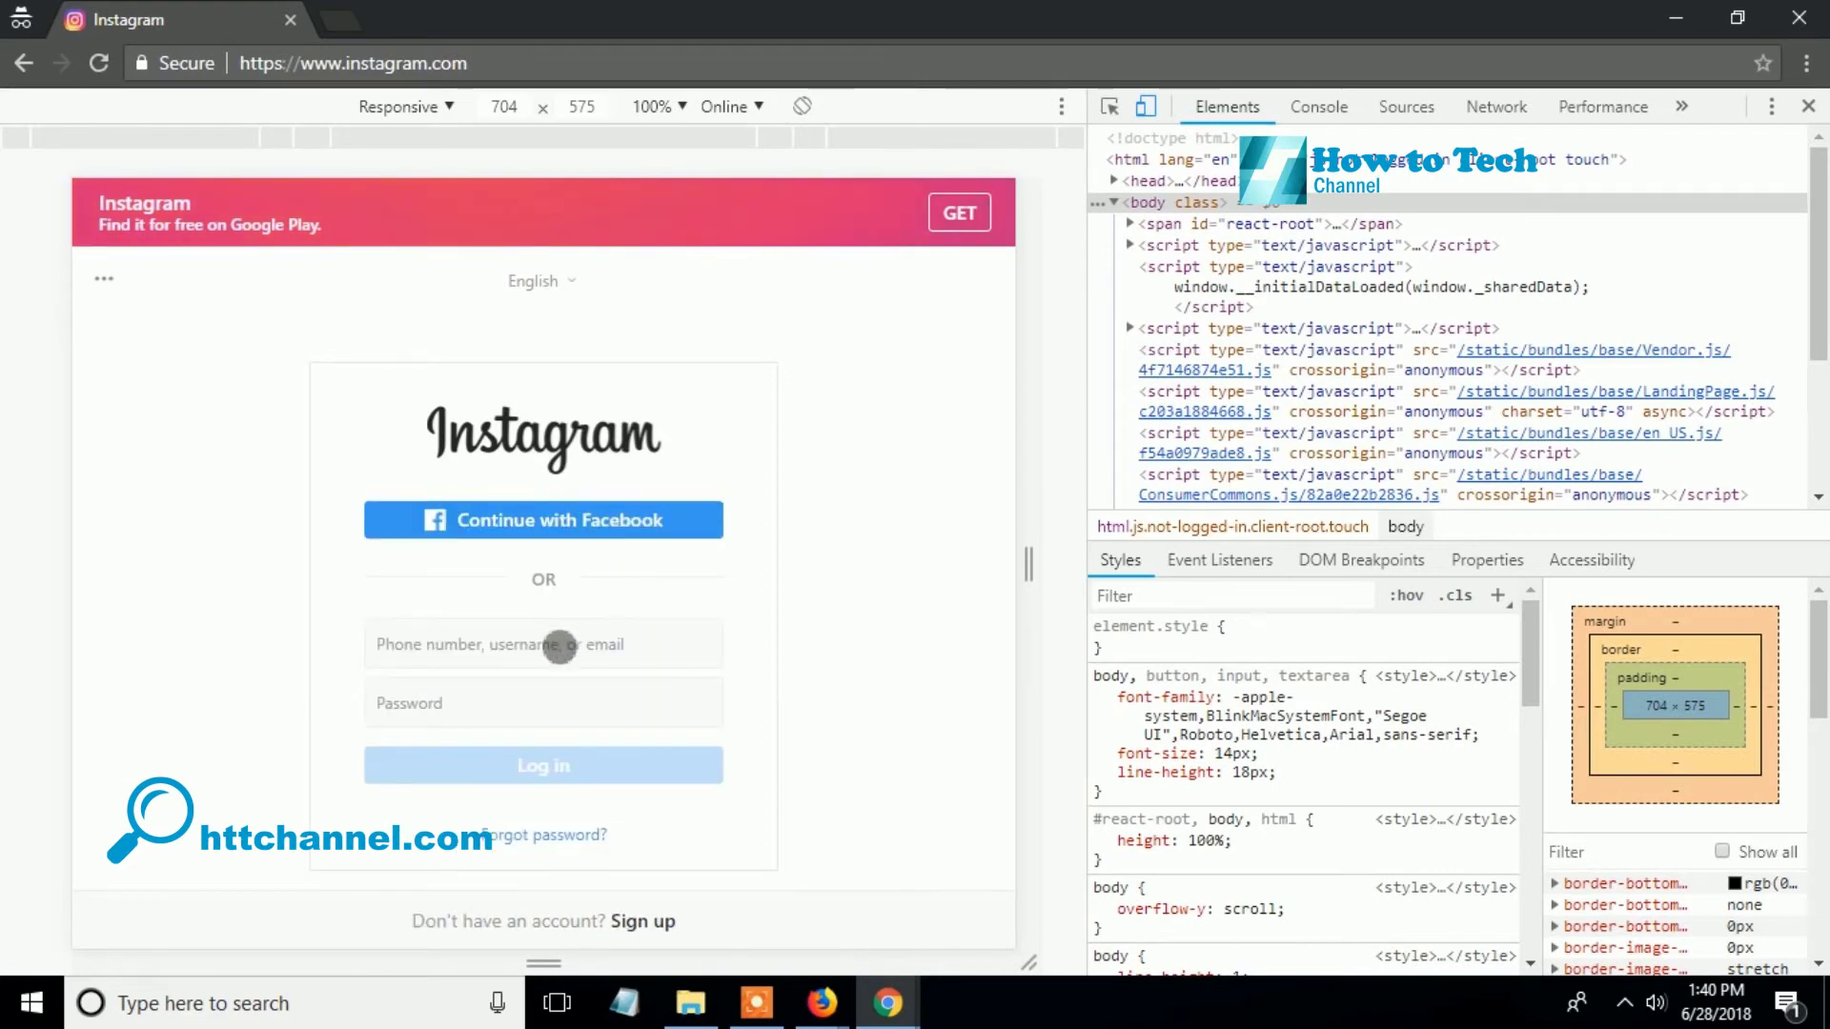
pyautogui.click(559, 647)
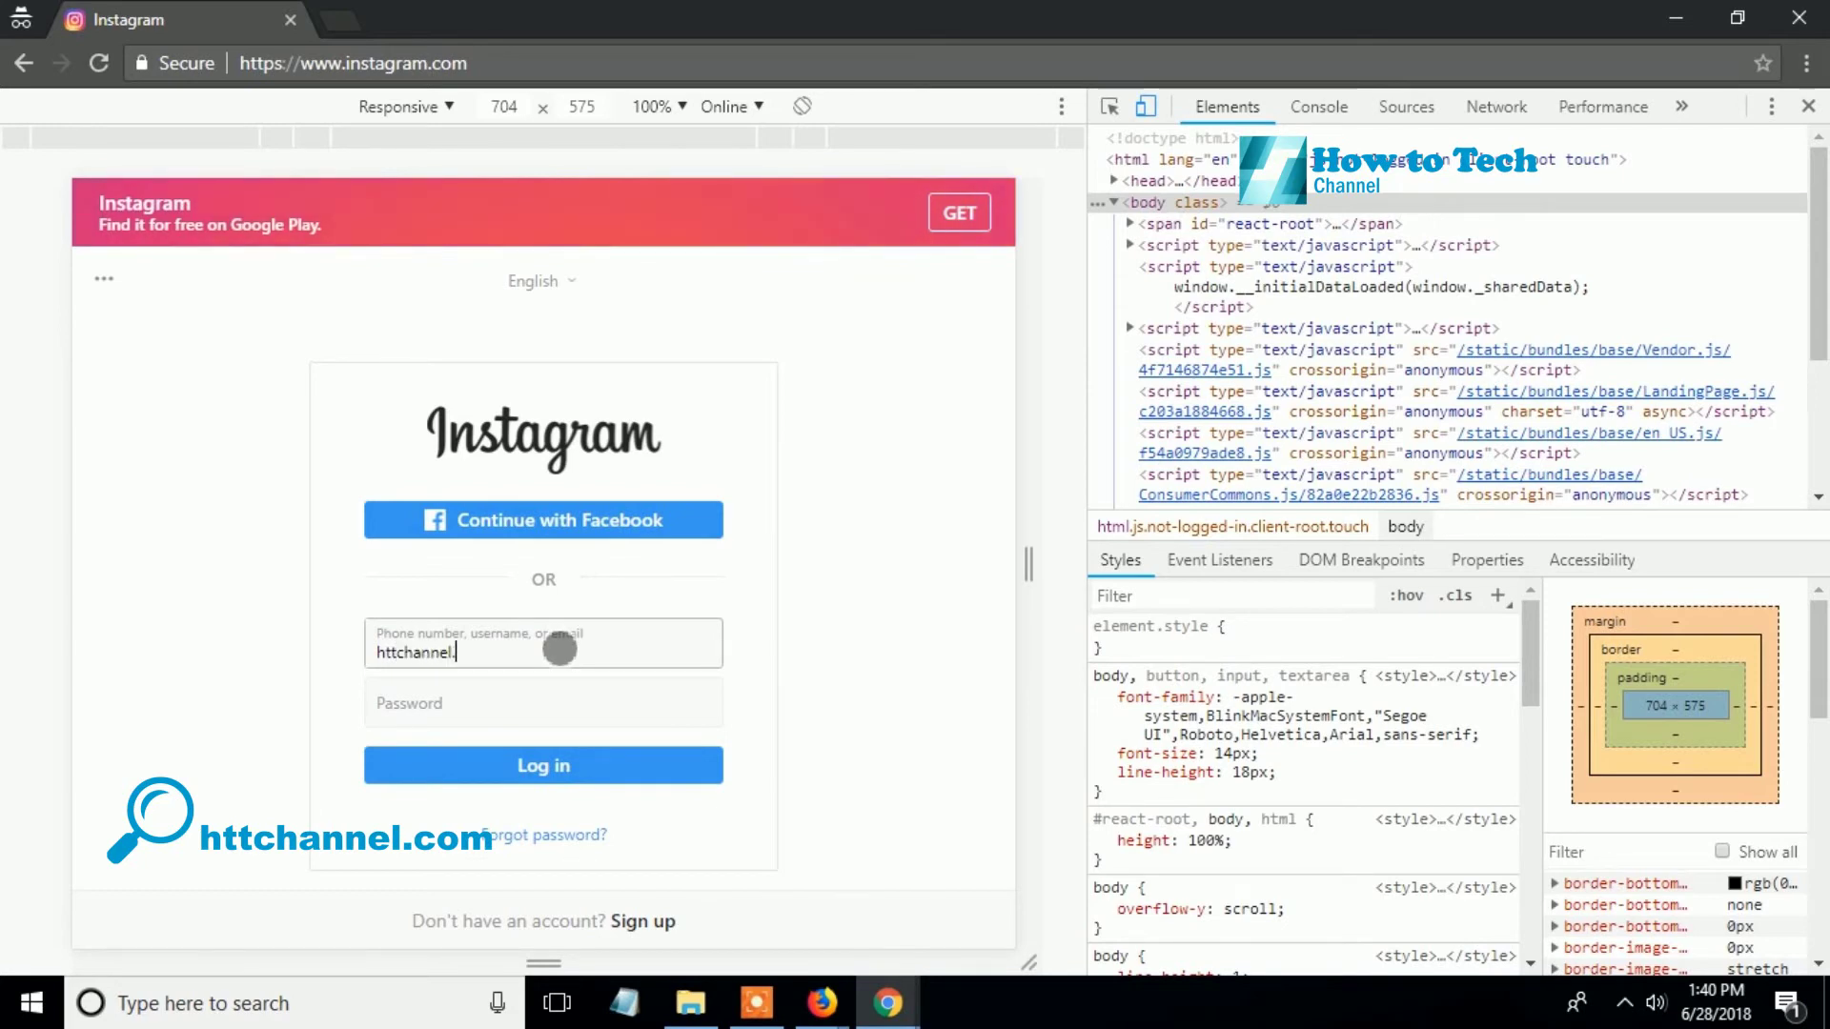
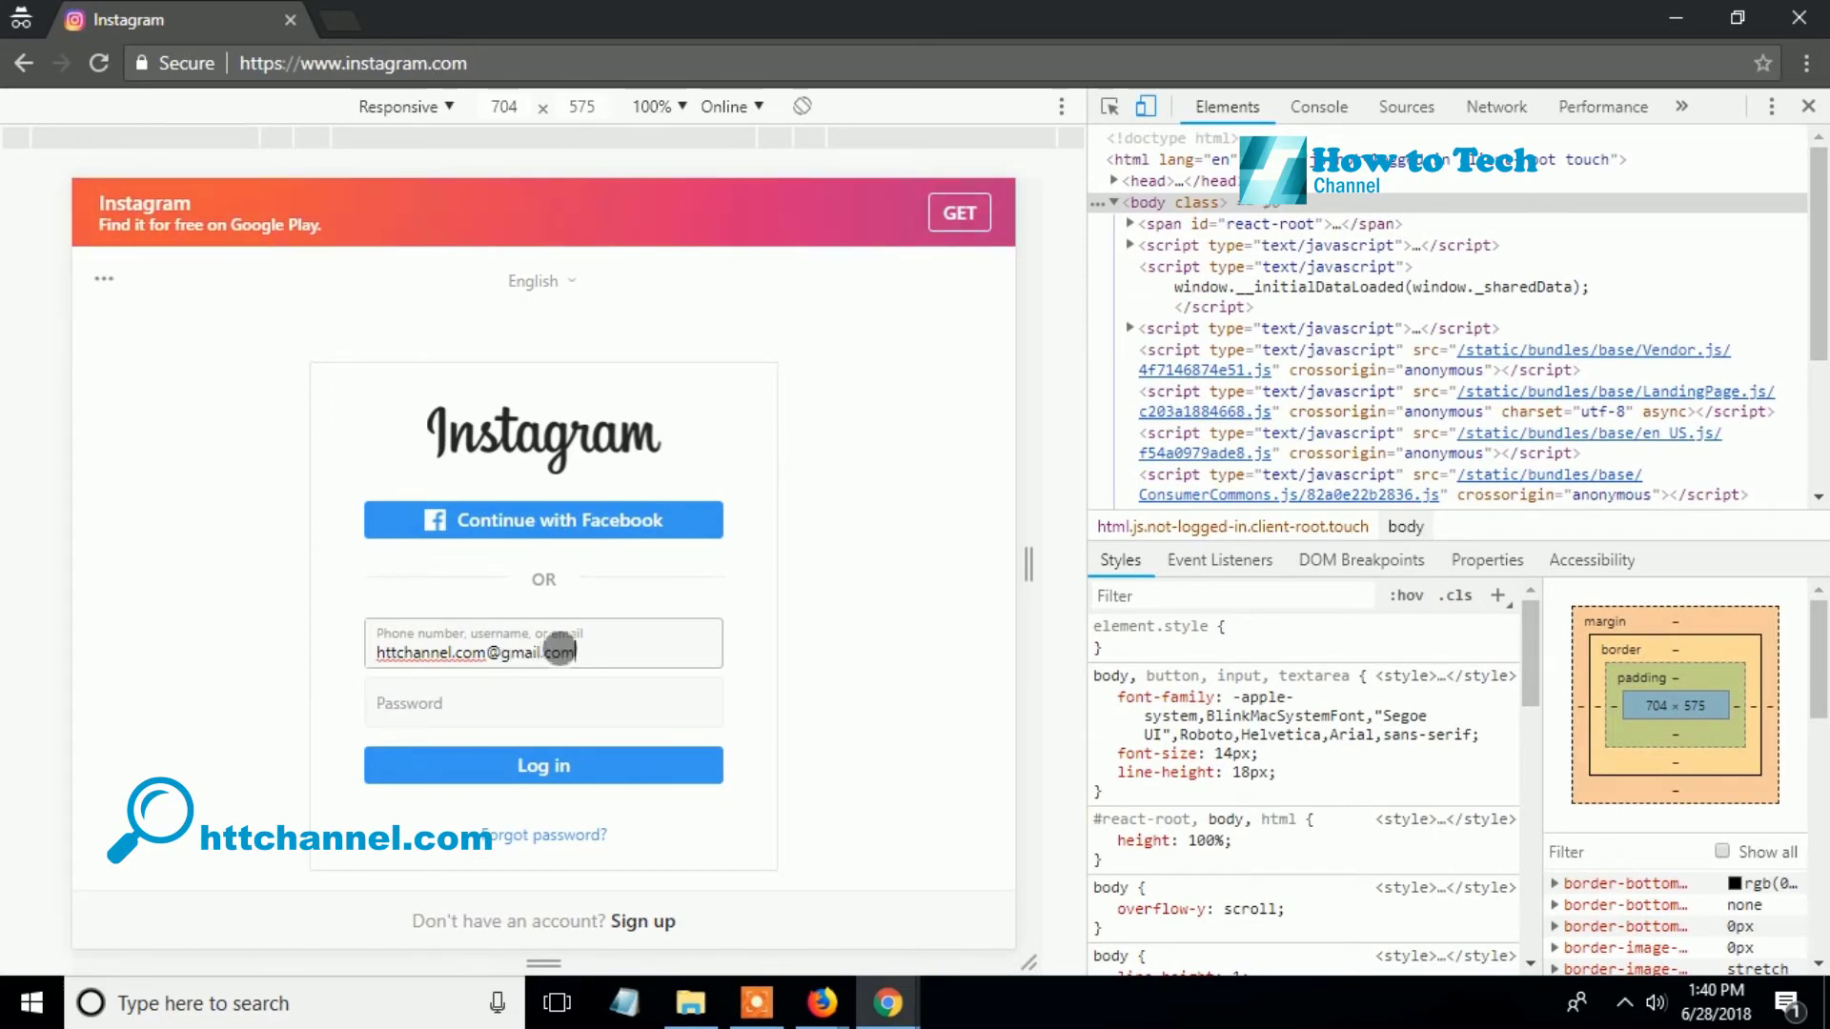
pyautogui.press('Tab')
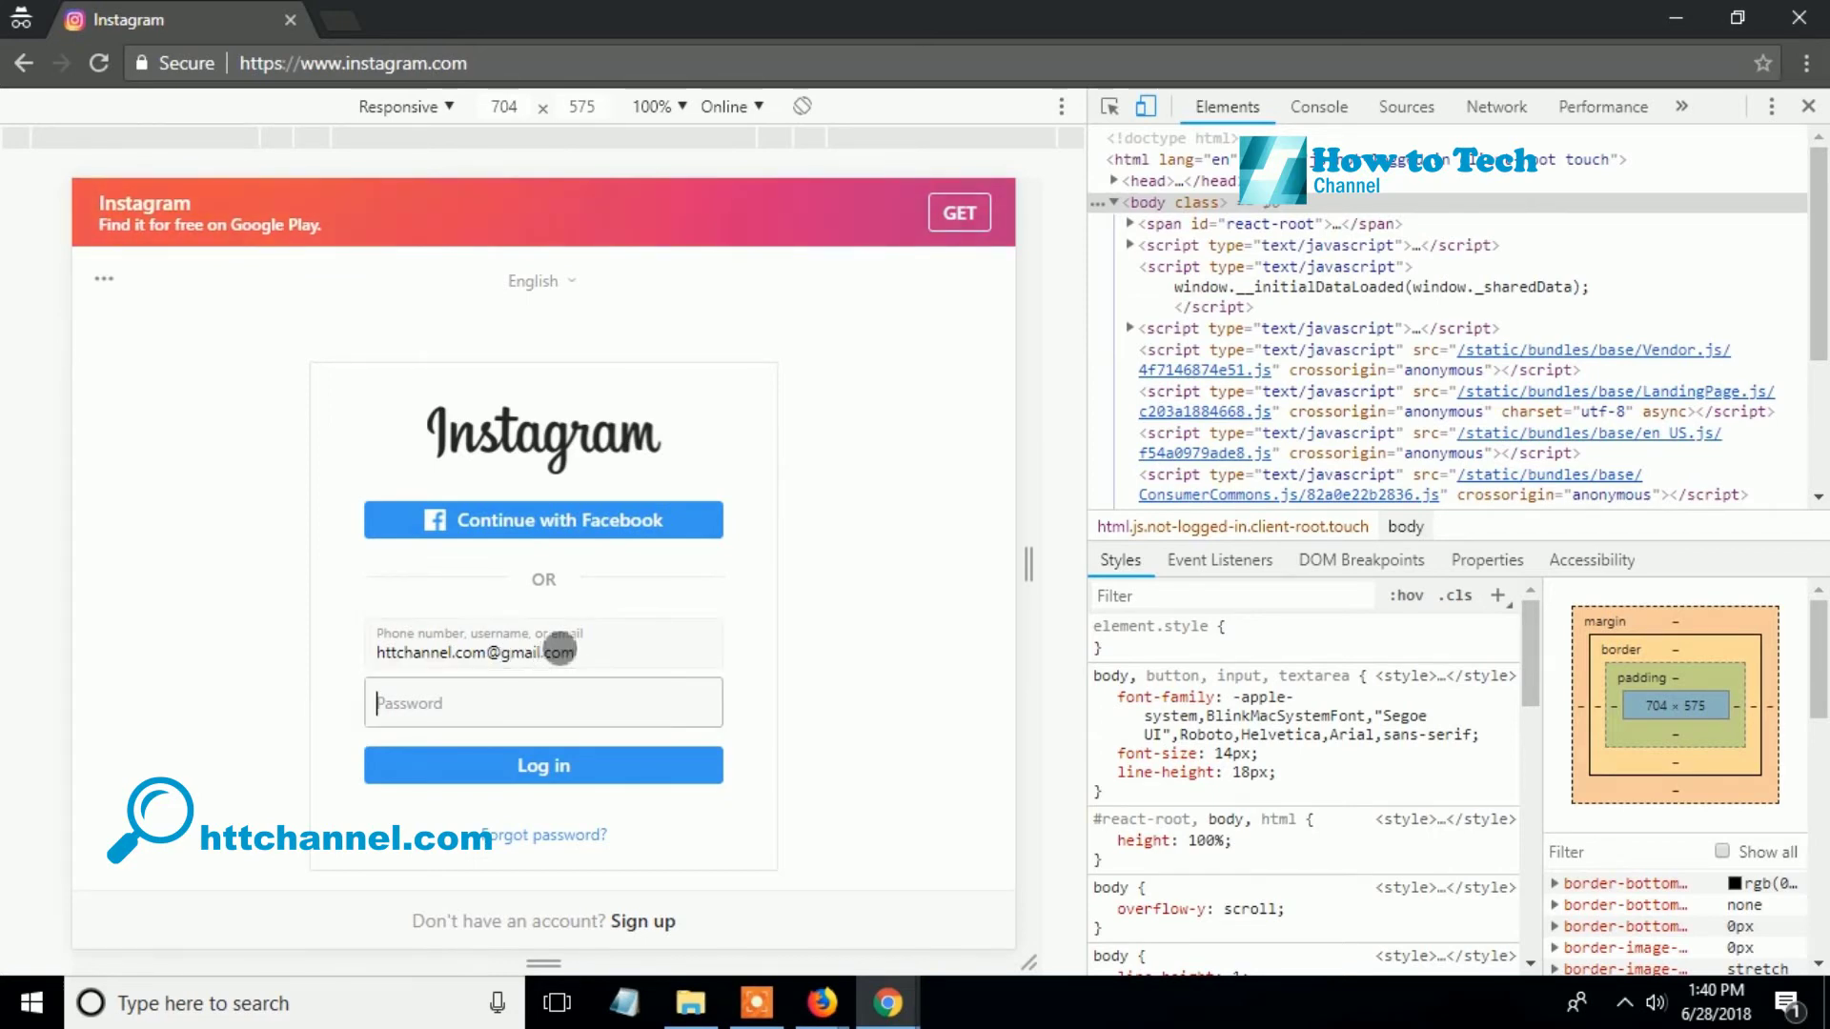
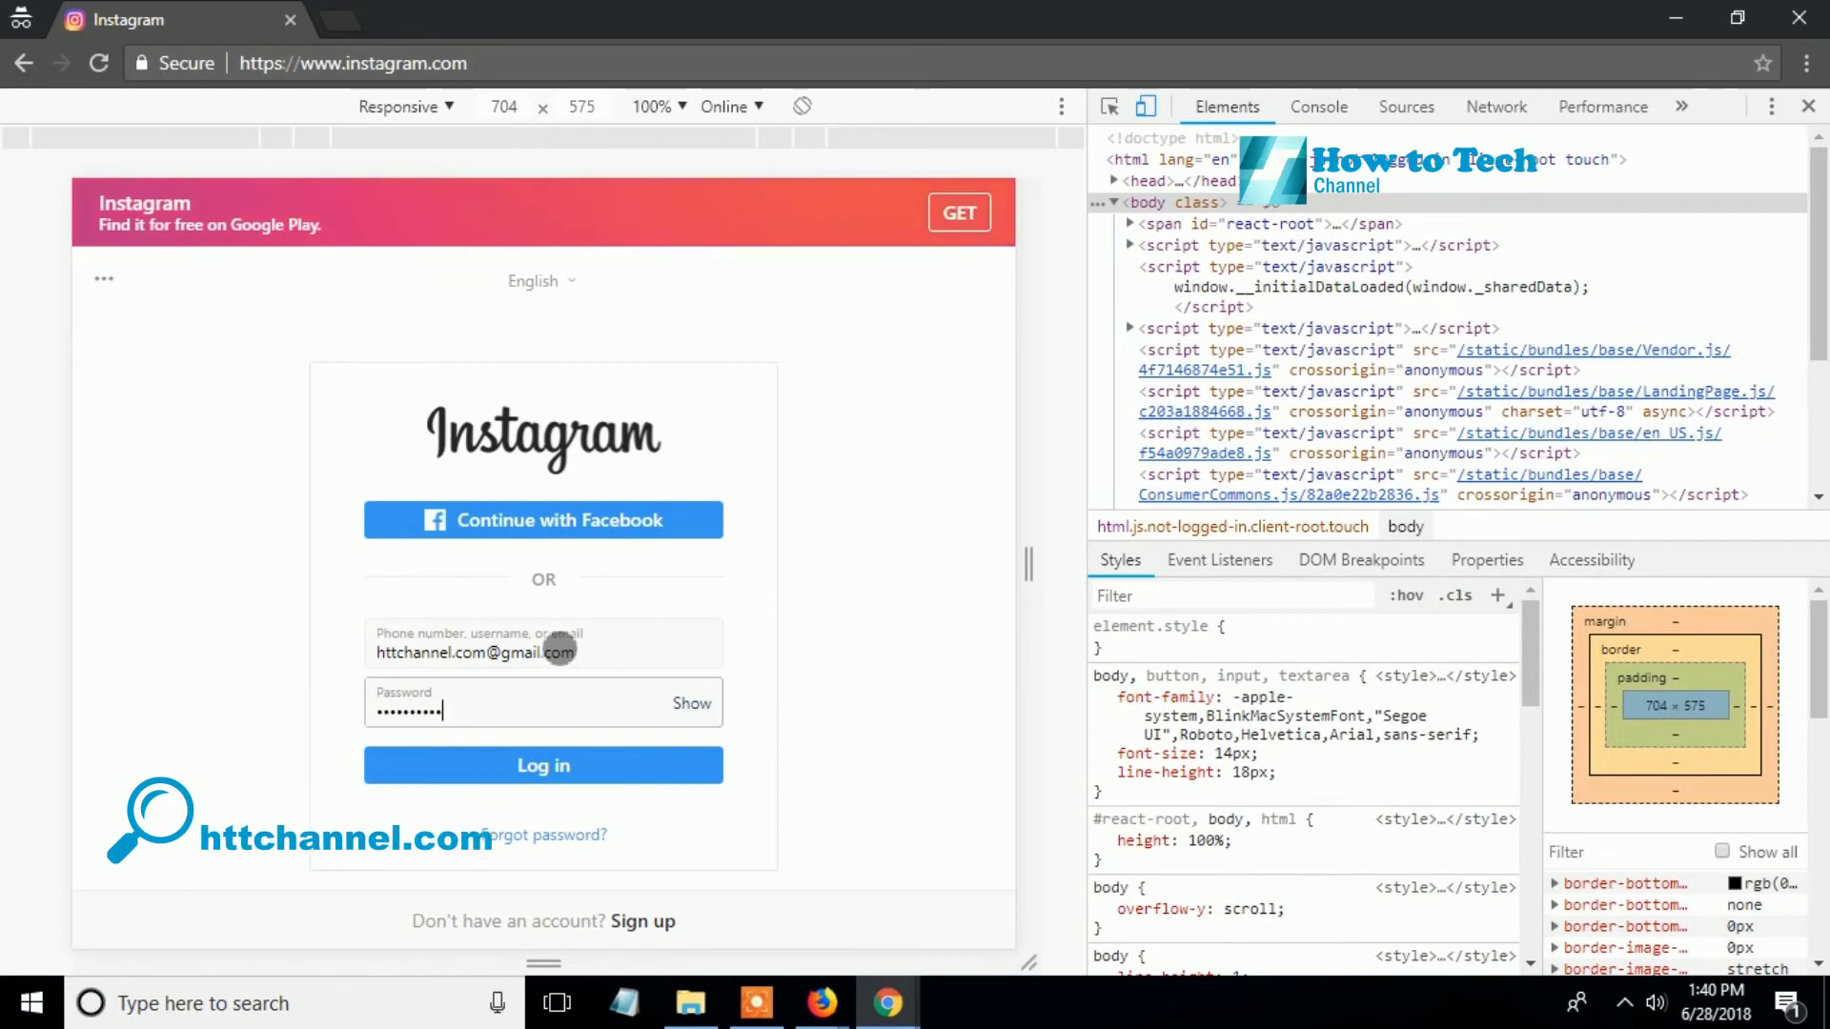
pyautogui.click(558, 770)
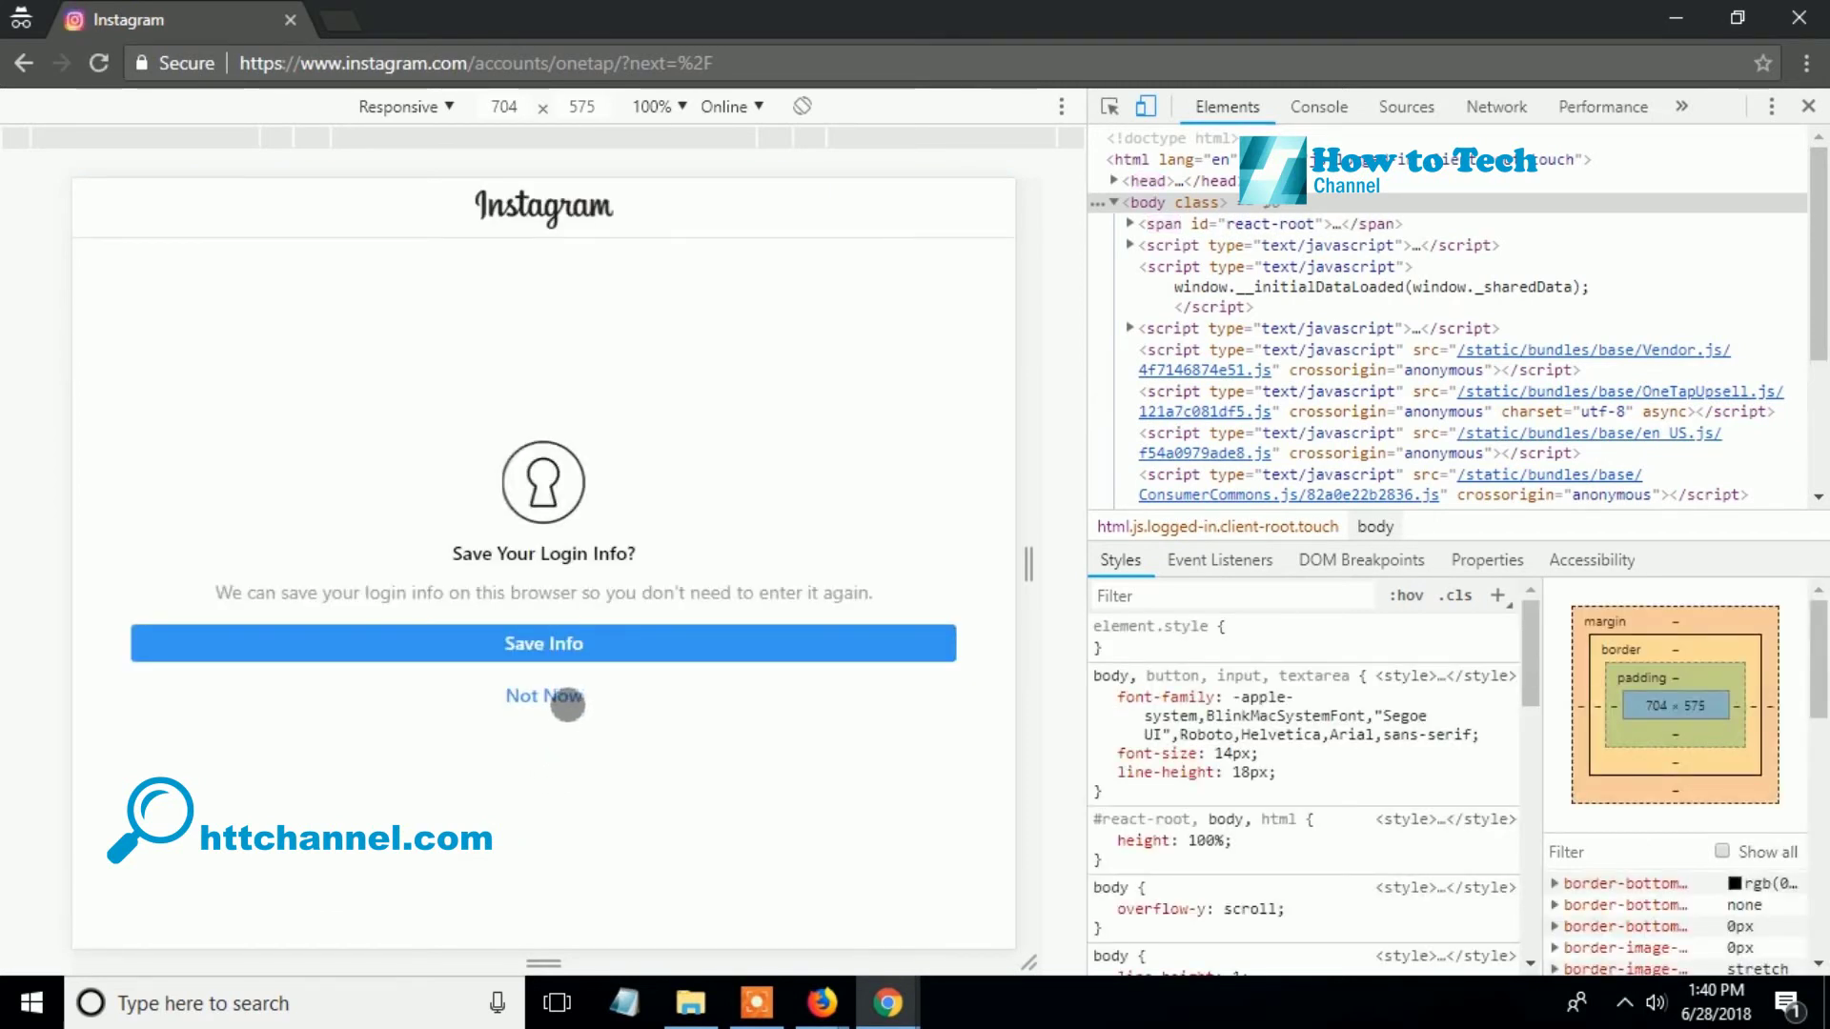
# Decline saving the login info and go to the account's profile page
pyautogui.click(565, 697)
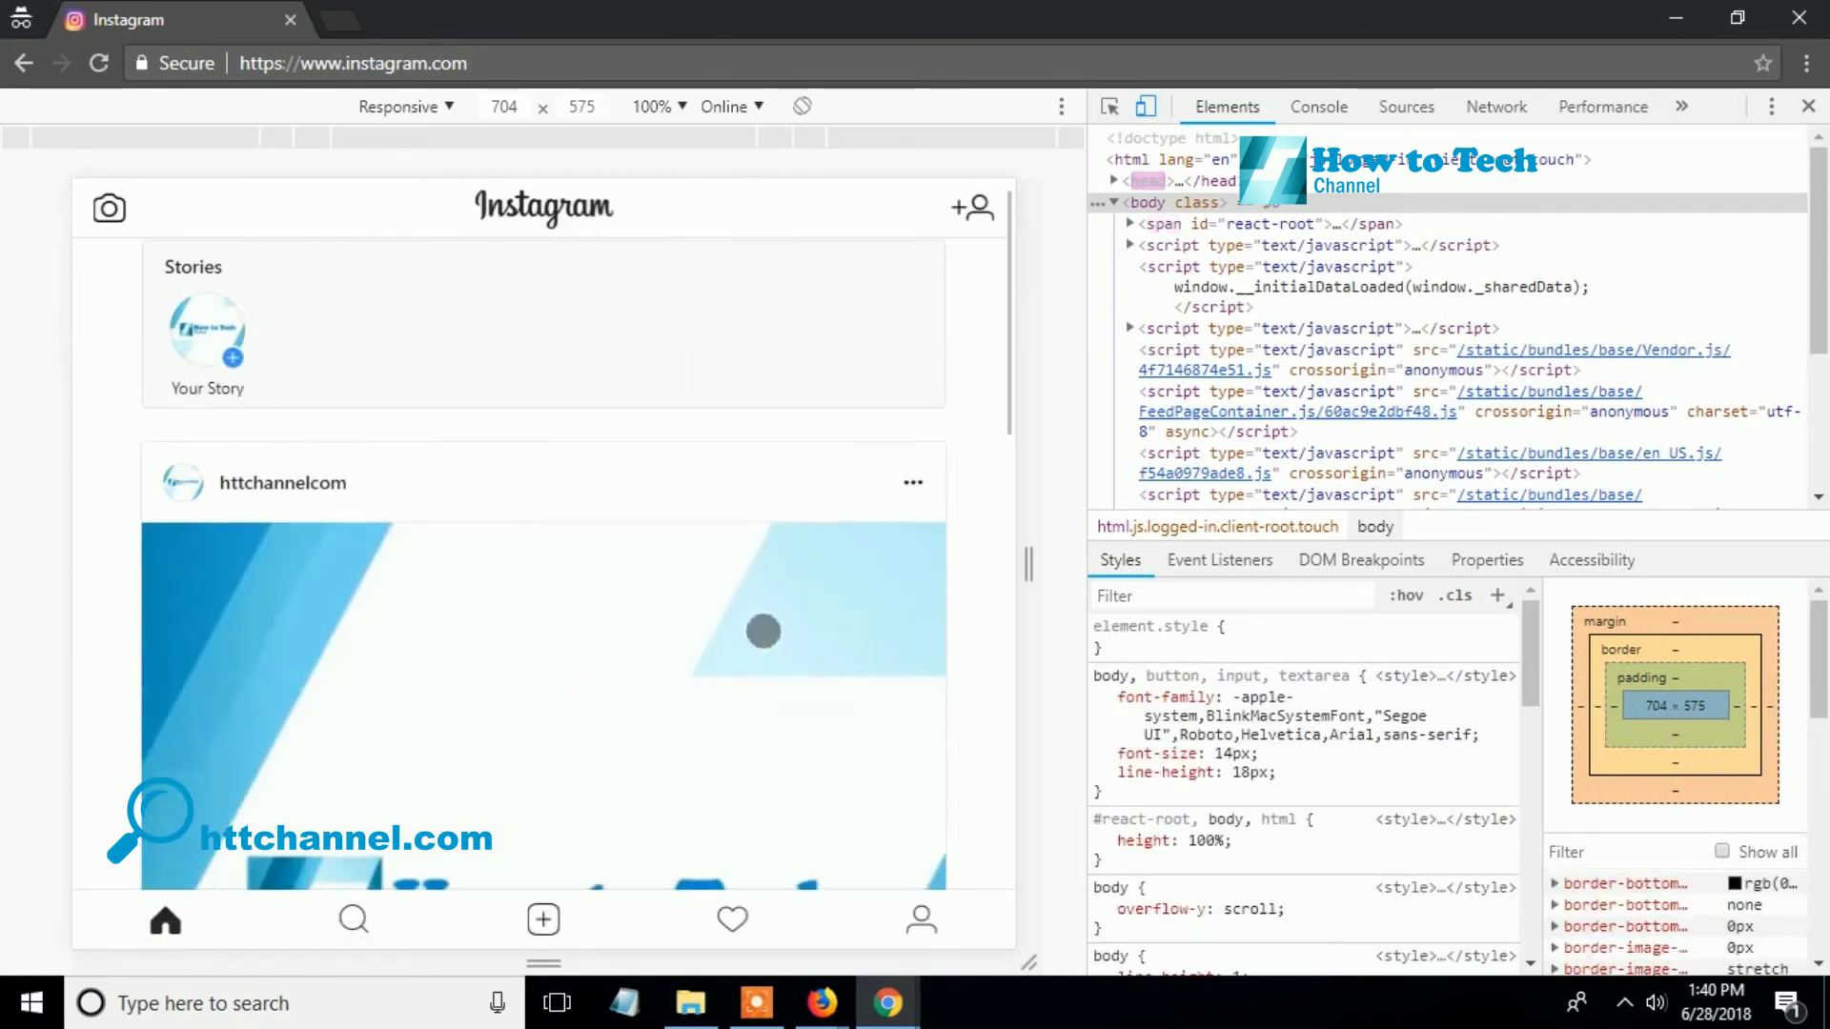
pyautogui.scroll(-3, 763, 631)
pyautogui.click(920, 918)
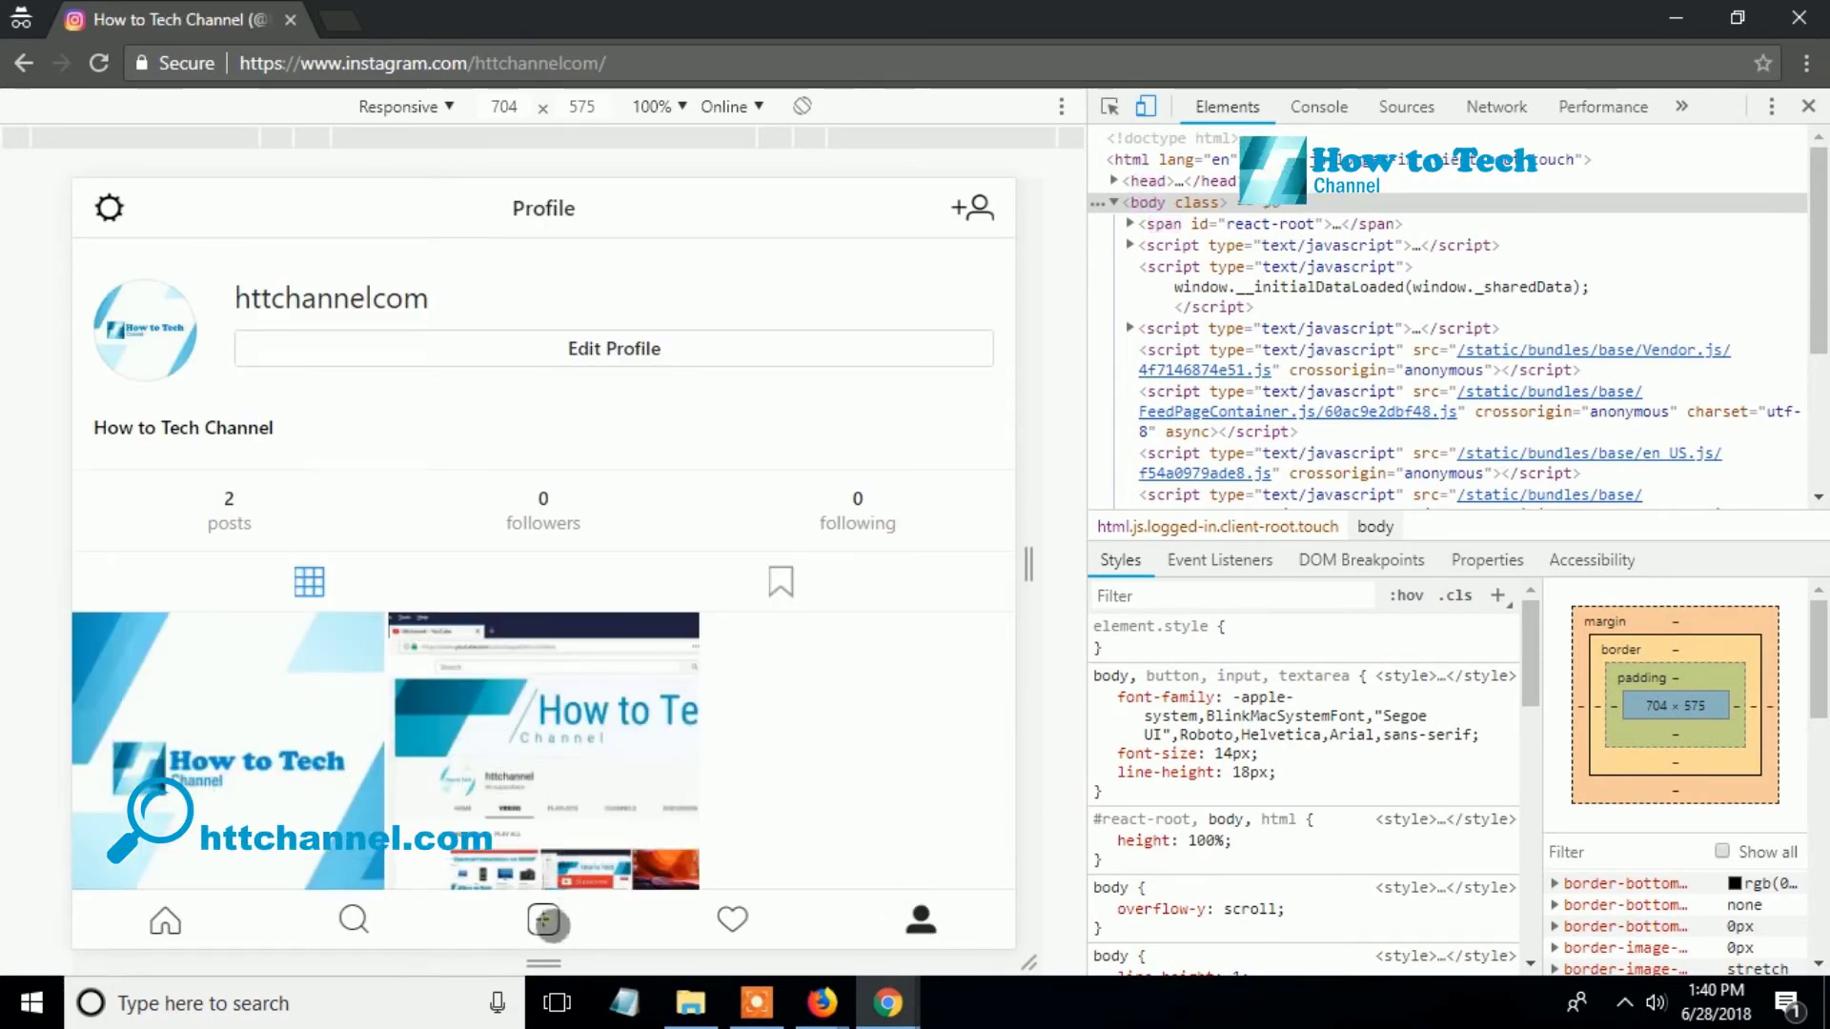
# Start a new post with httchannel.com.png from the How to Tech Channel folder, listing All Files
pyautogui.click(545, 921)
pyautogui.doubleClick(1035, 345)
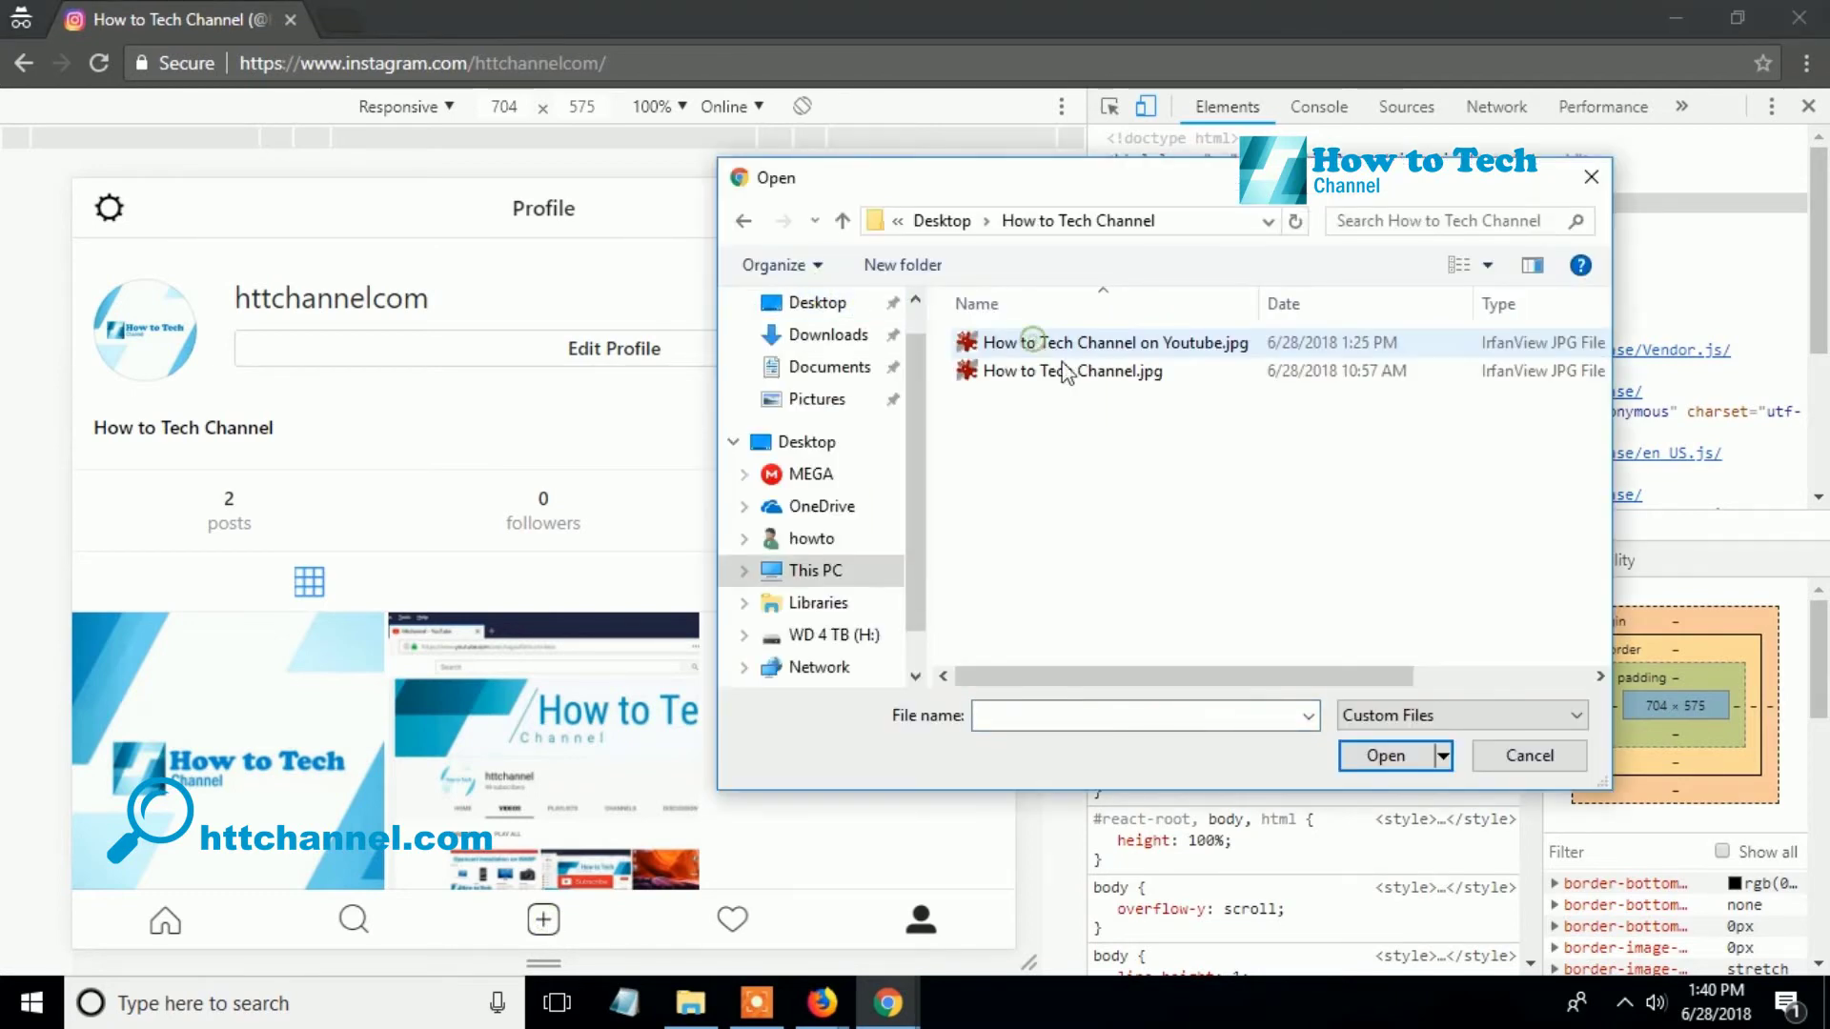
pyautogui.click(1411, 716)
pyautogui.click(1393, 761)
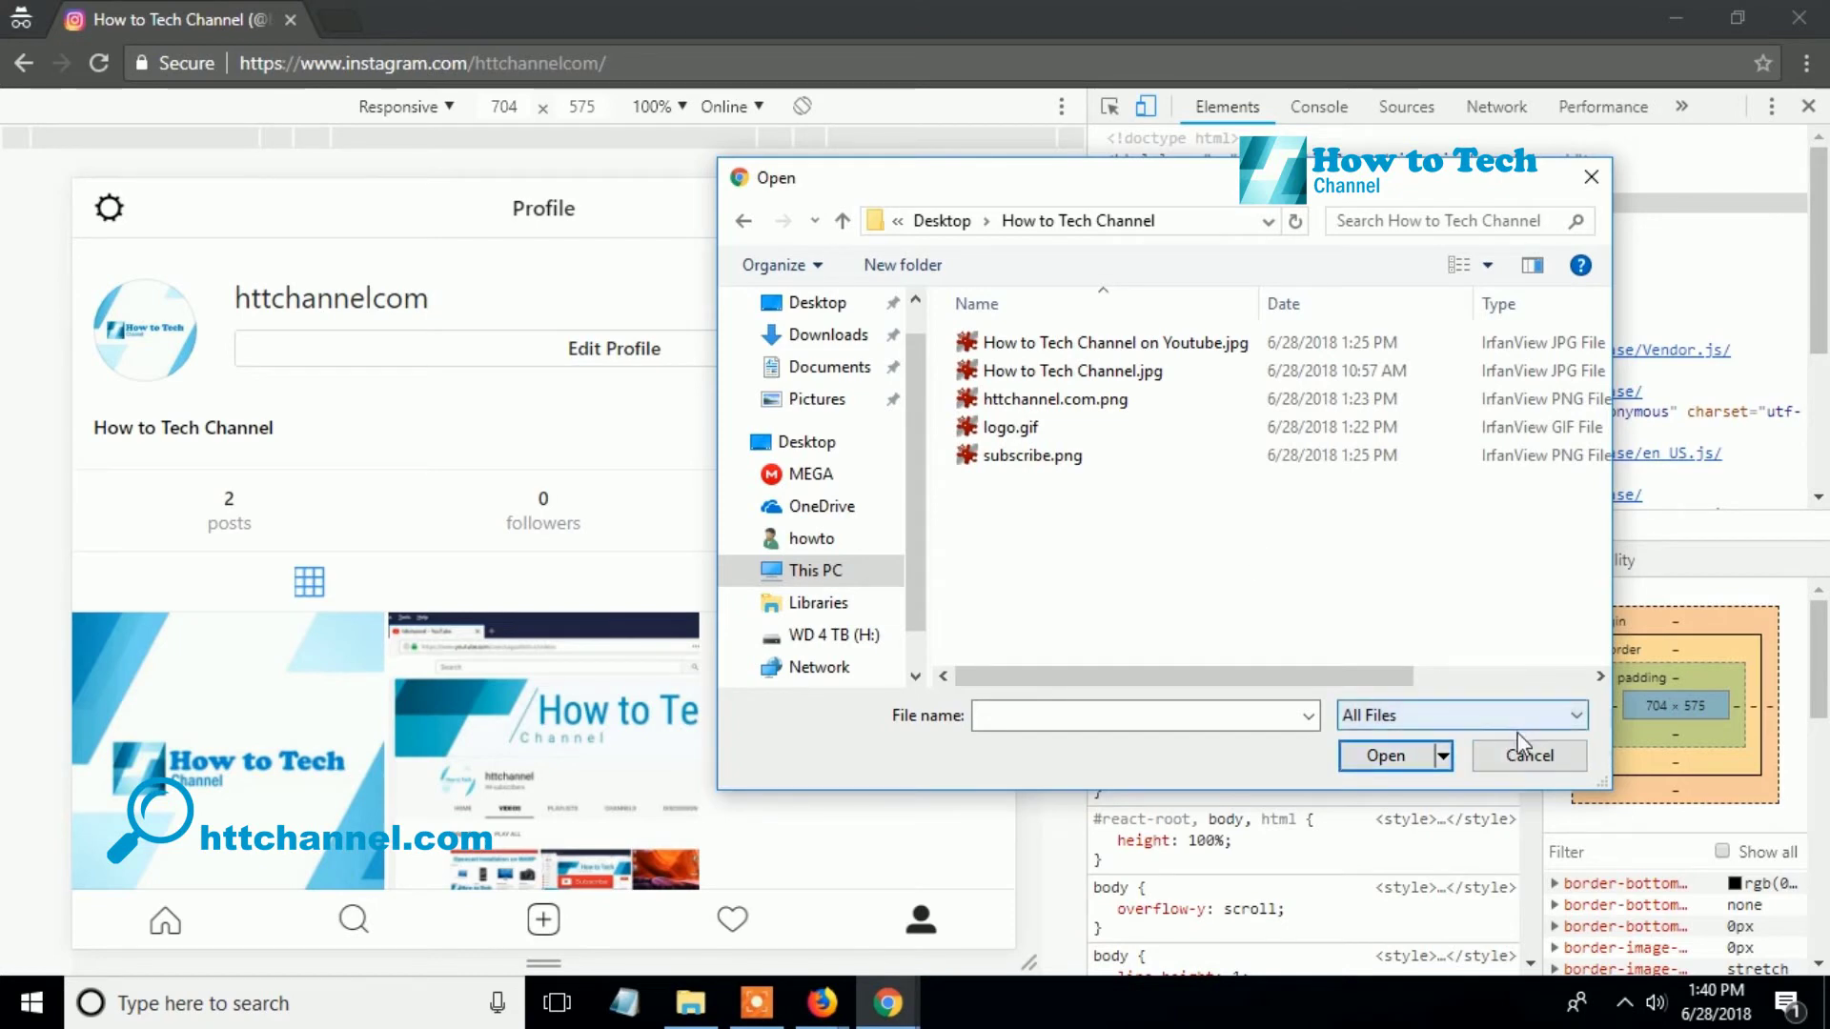
pyautogui.doubleClick(1072, 414)
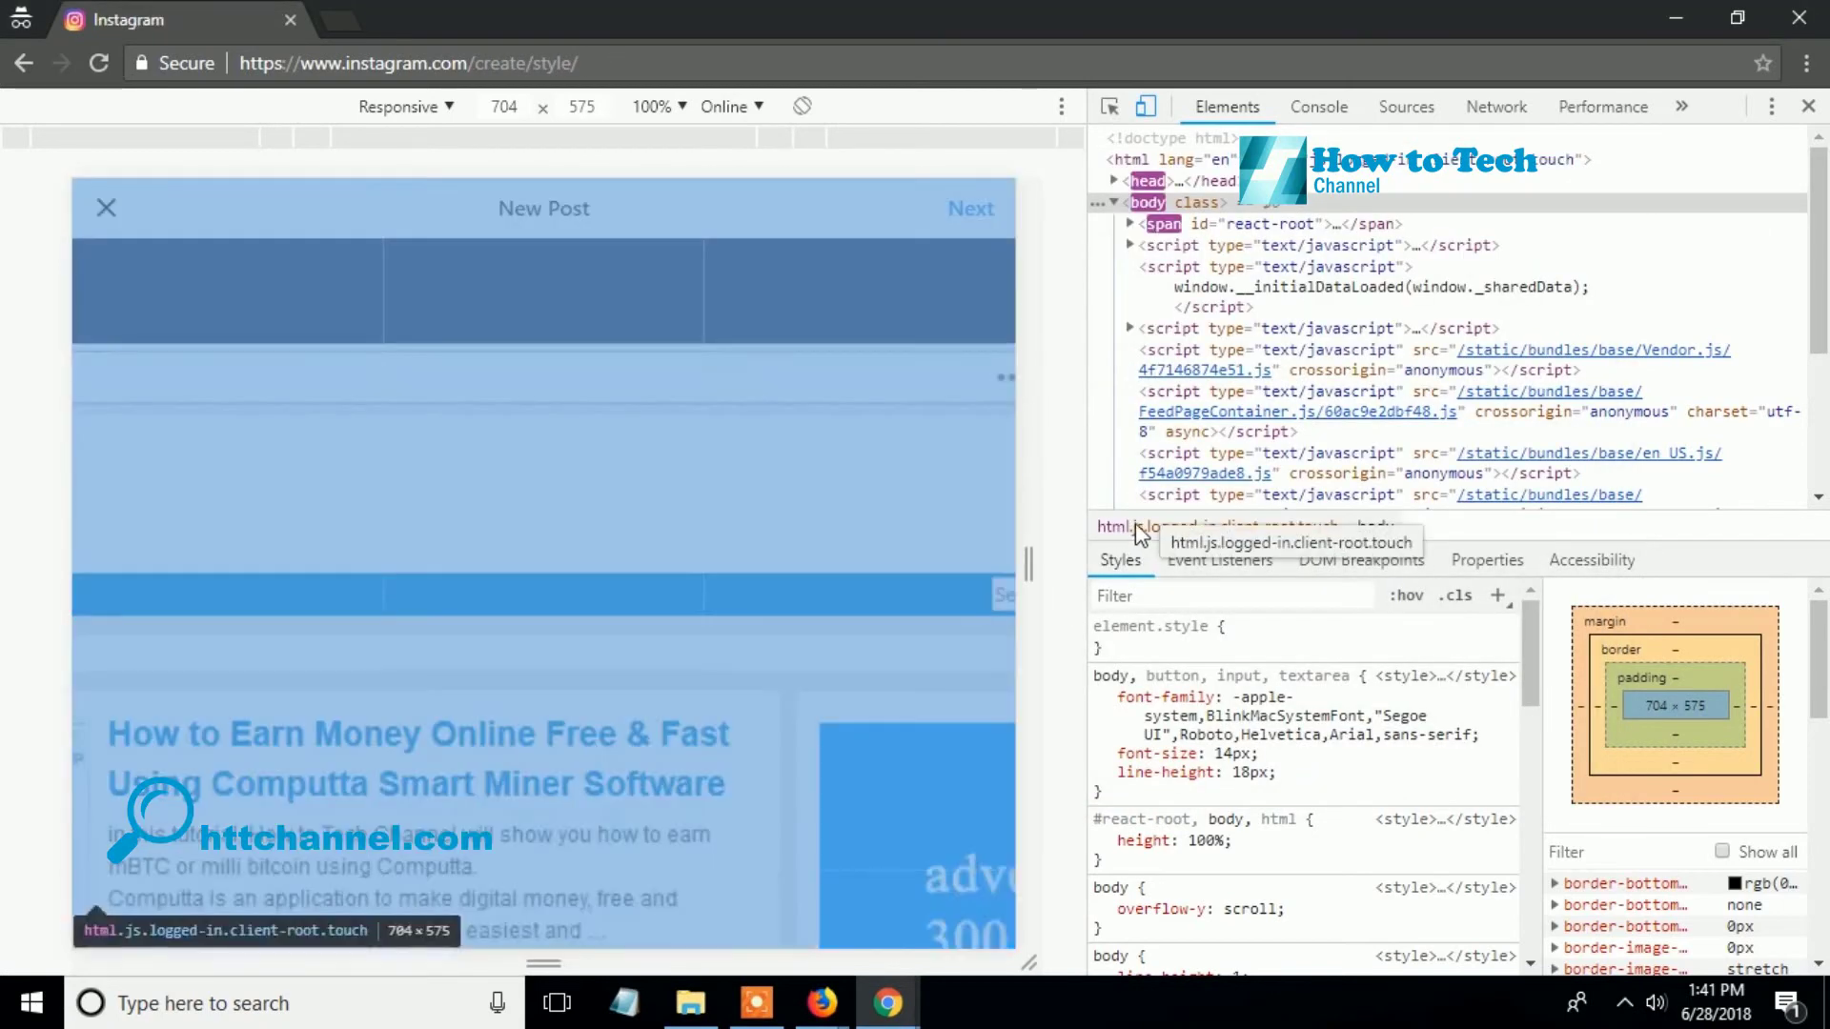
pyautogui.scroll(-3, 705, 591)
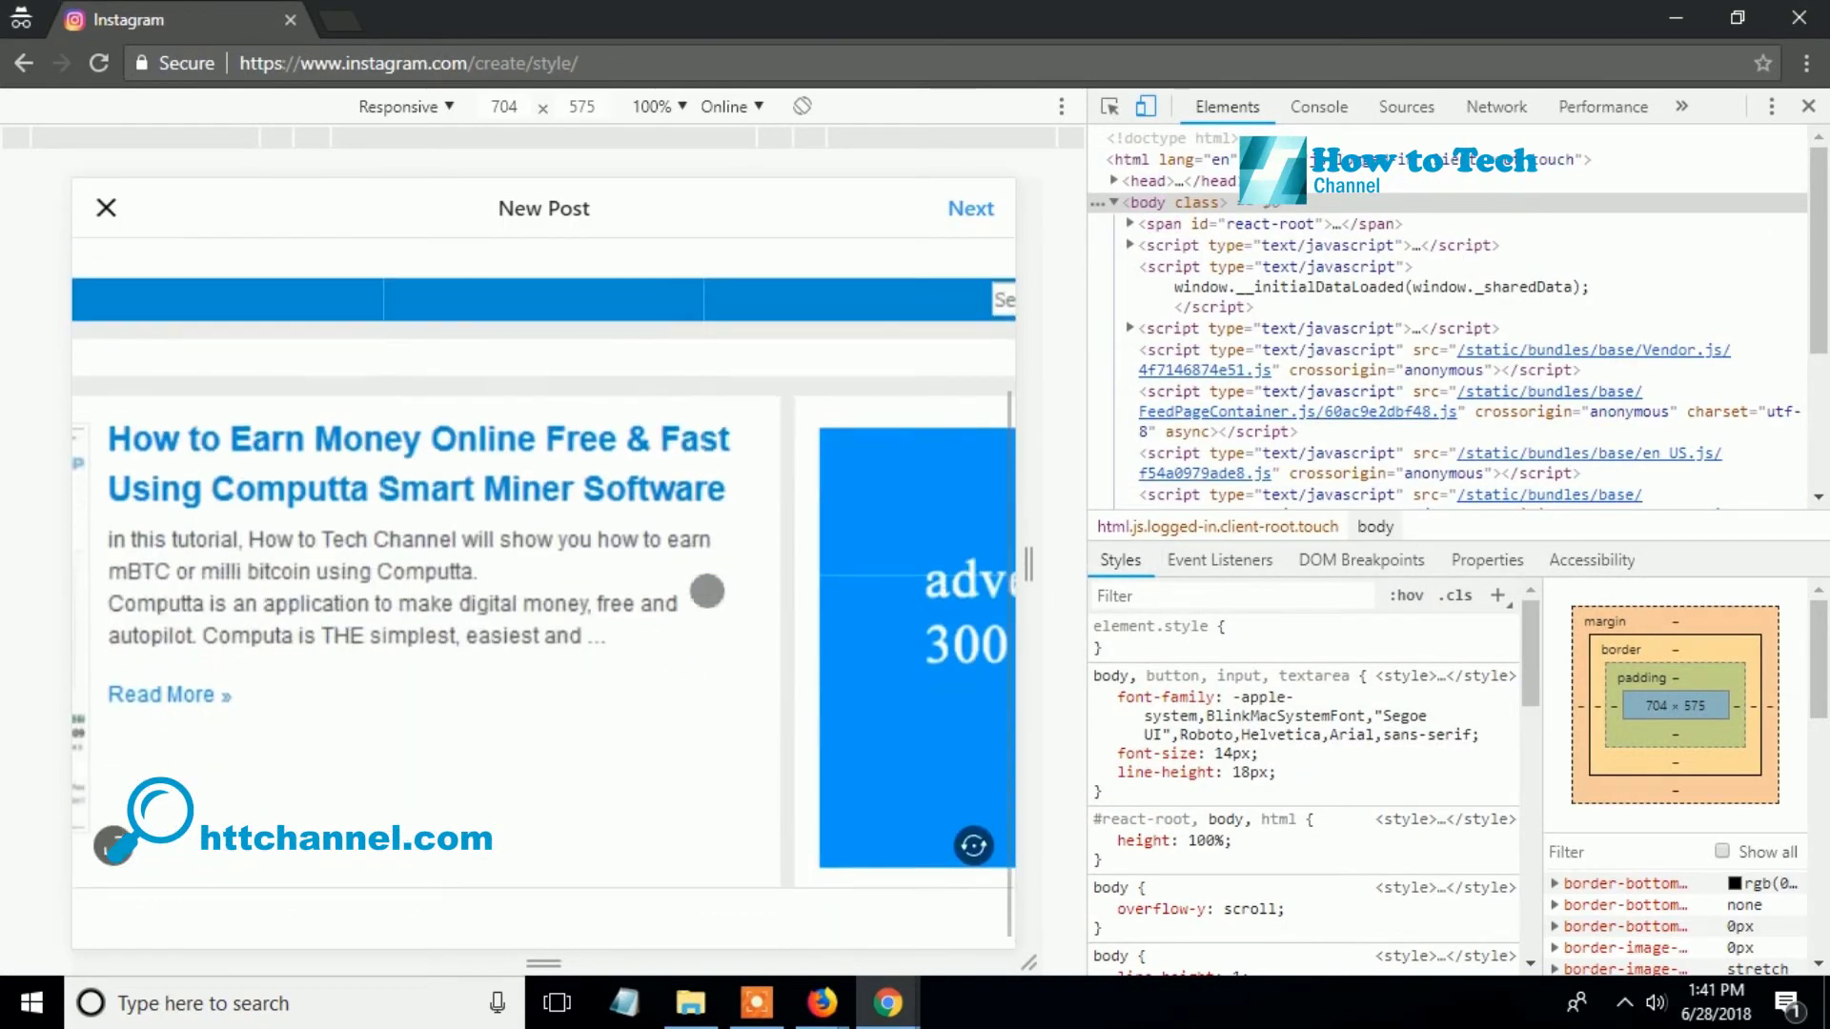
pyautogui.scroll(3, 246, 821)
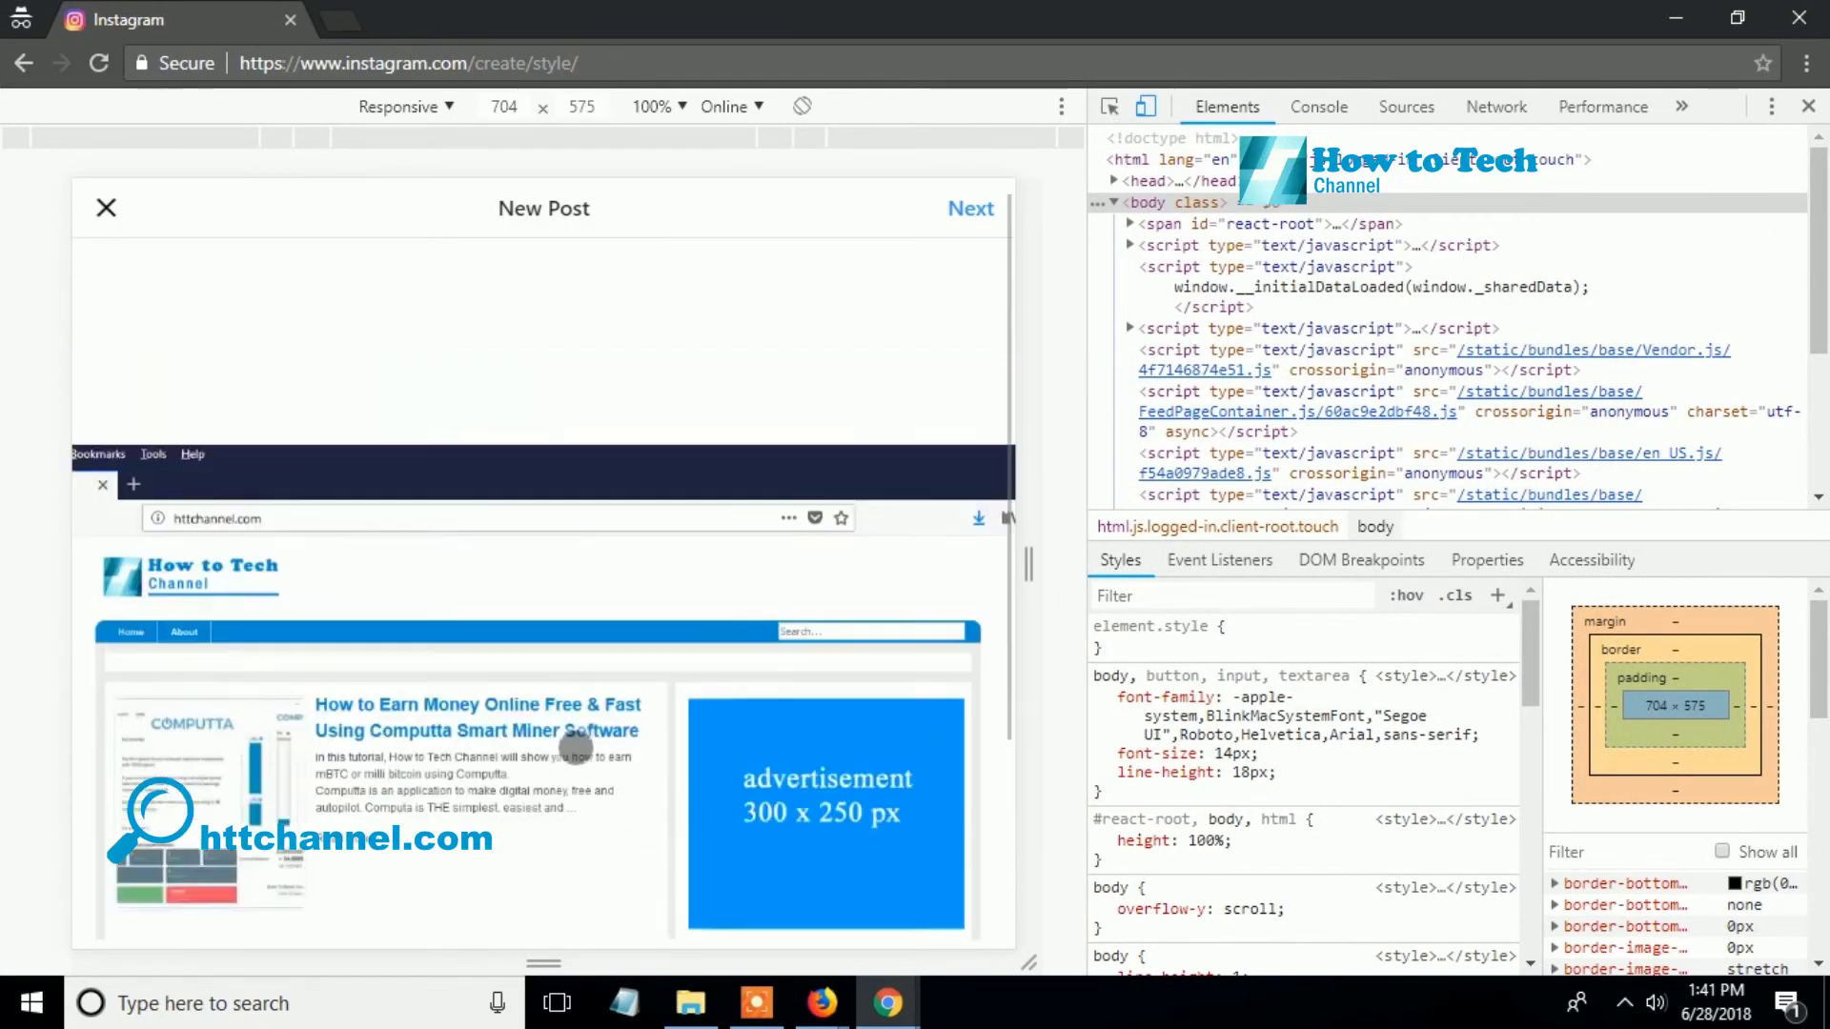
pyautogui.scroll(-2, 748, 643)
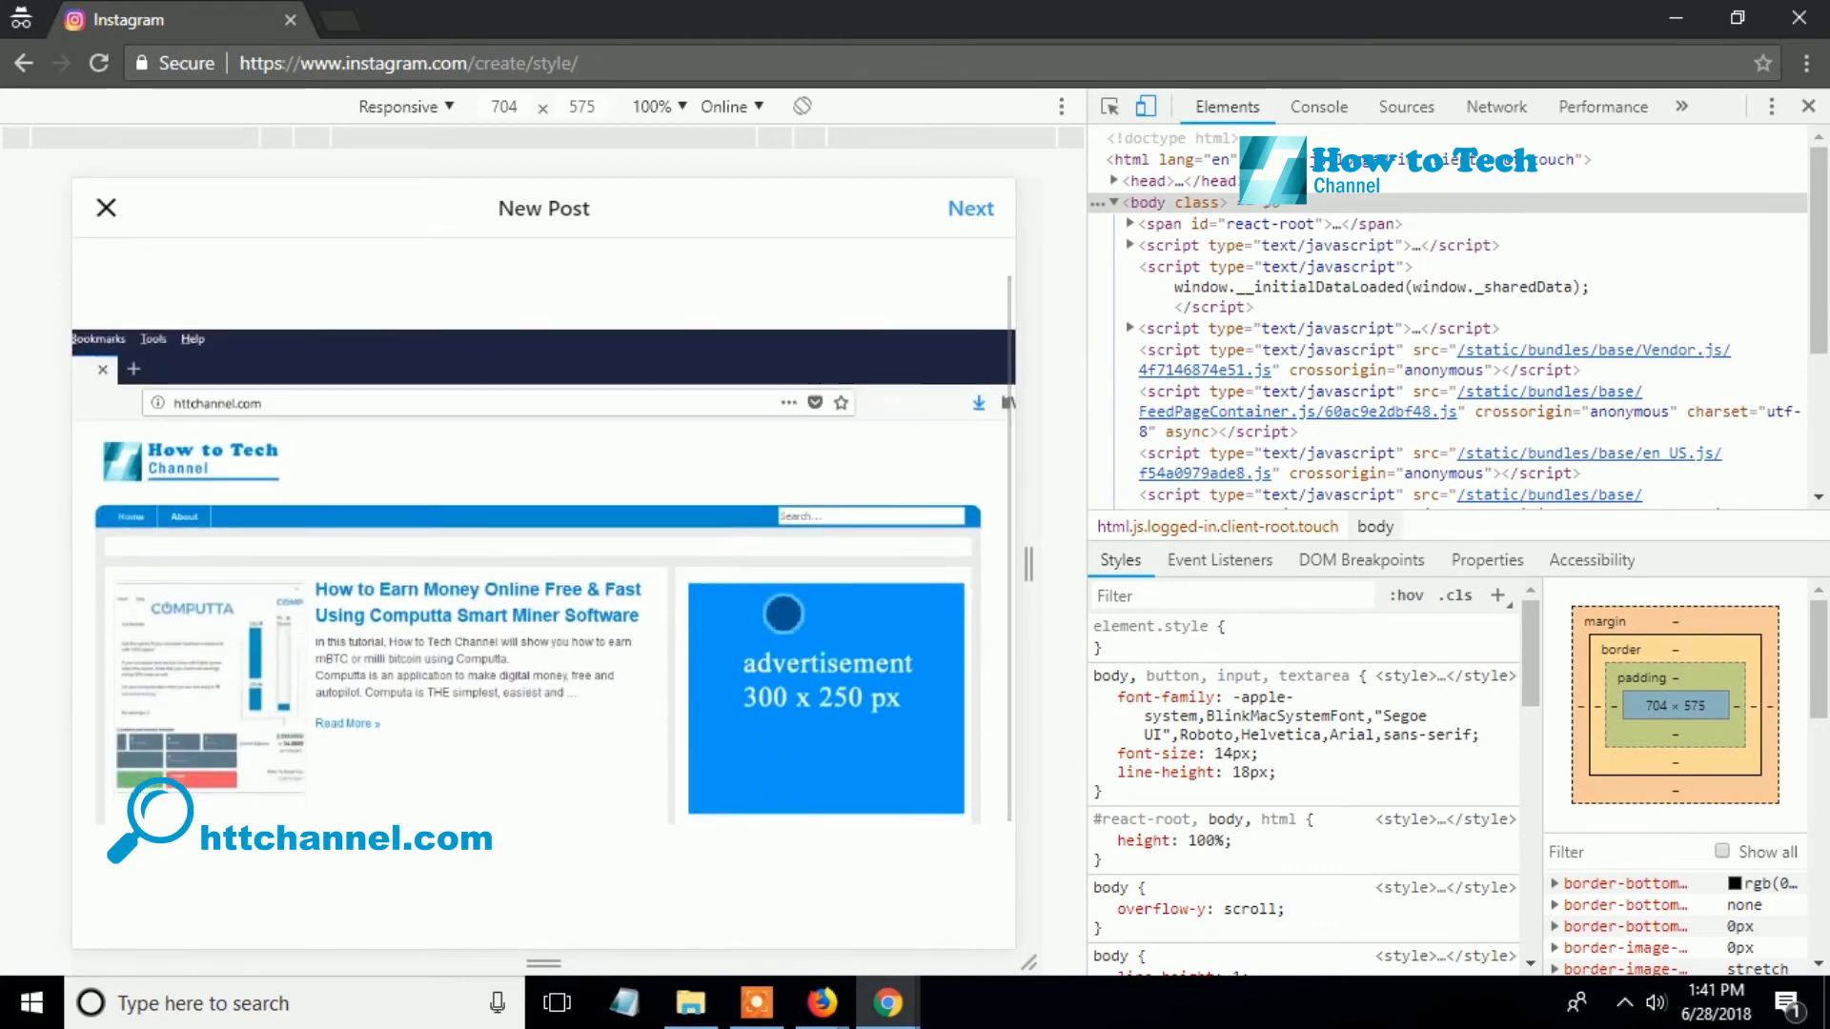
pyautogui.click(988, 215)
# Caption the screenshot 'httchannel.com is a website for How to Tech Channel' and share it
pyautogui.click(233, 305)
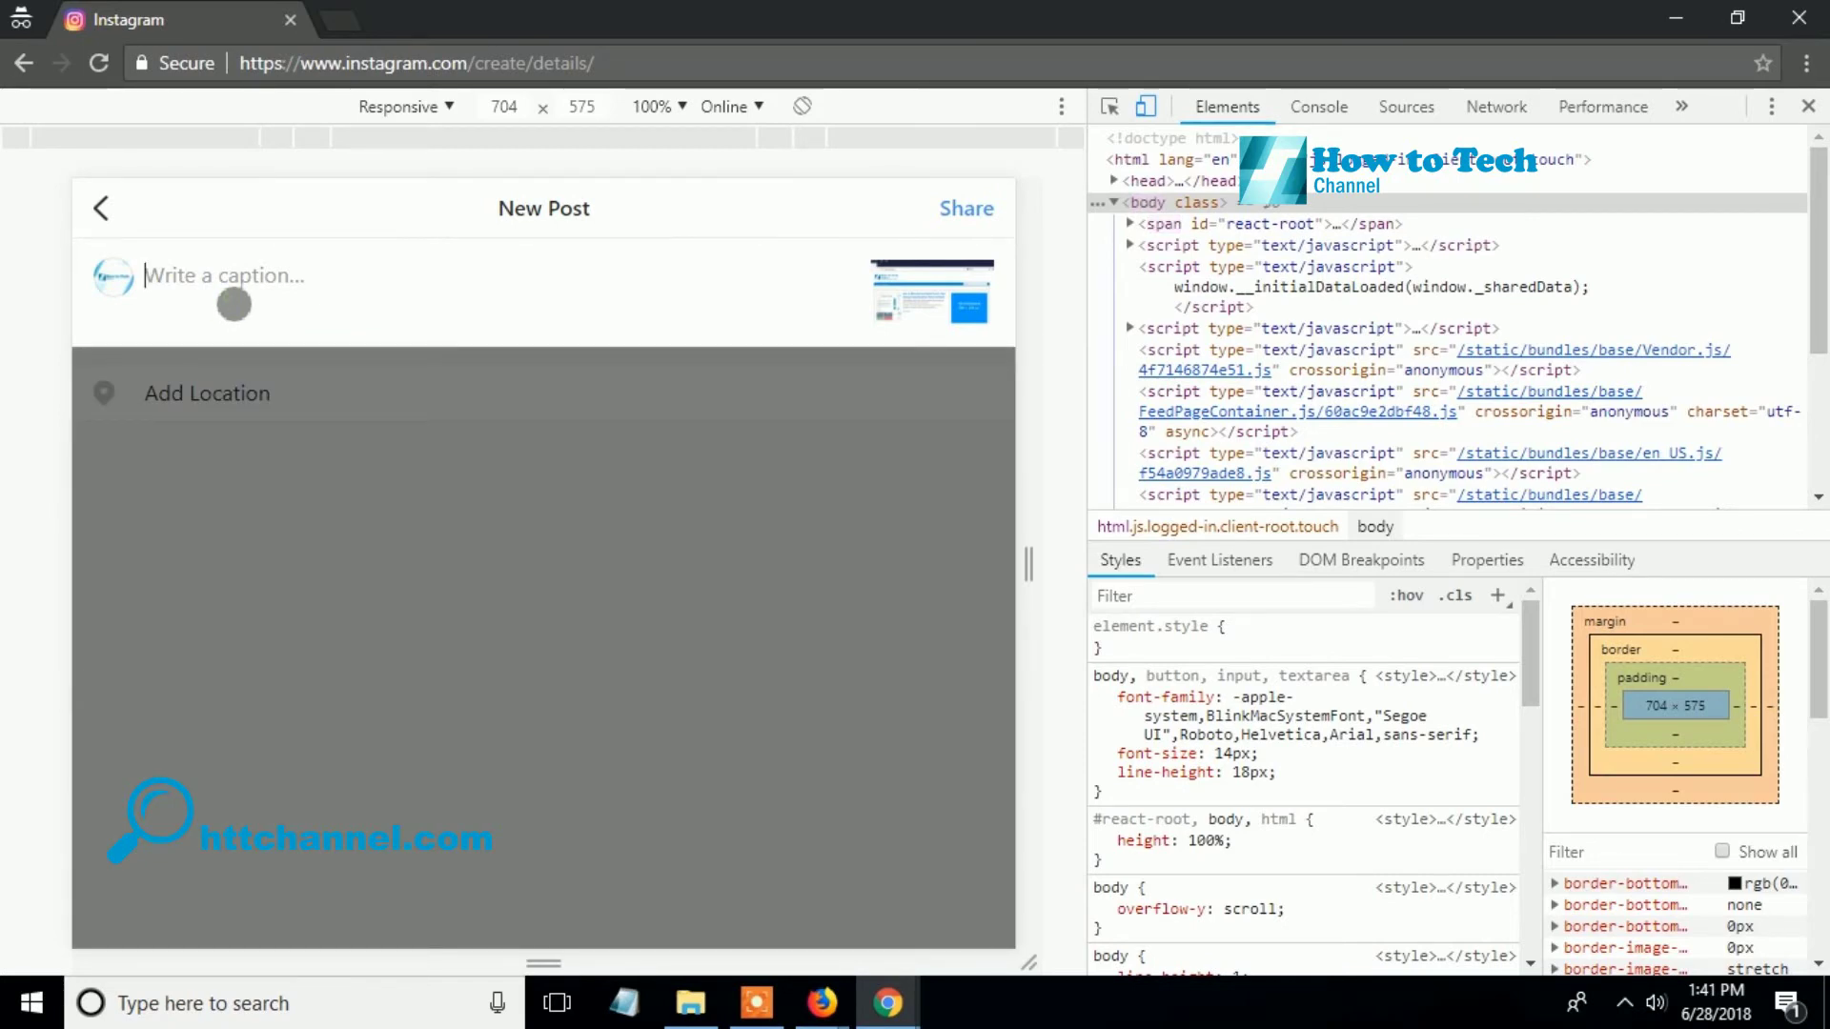
pyautogui.write('httchann')
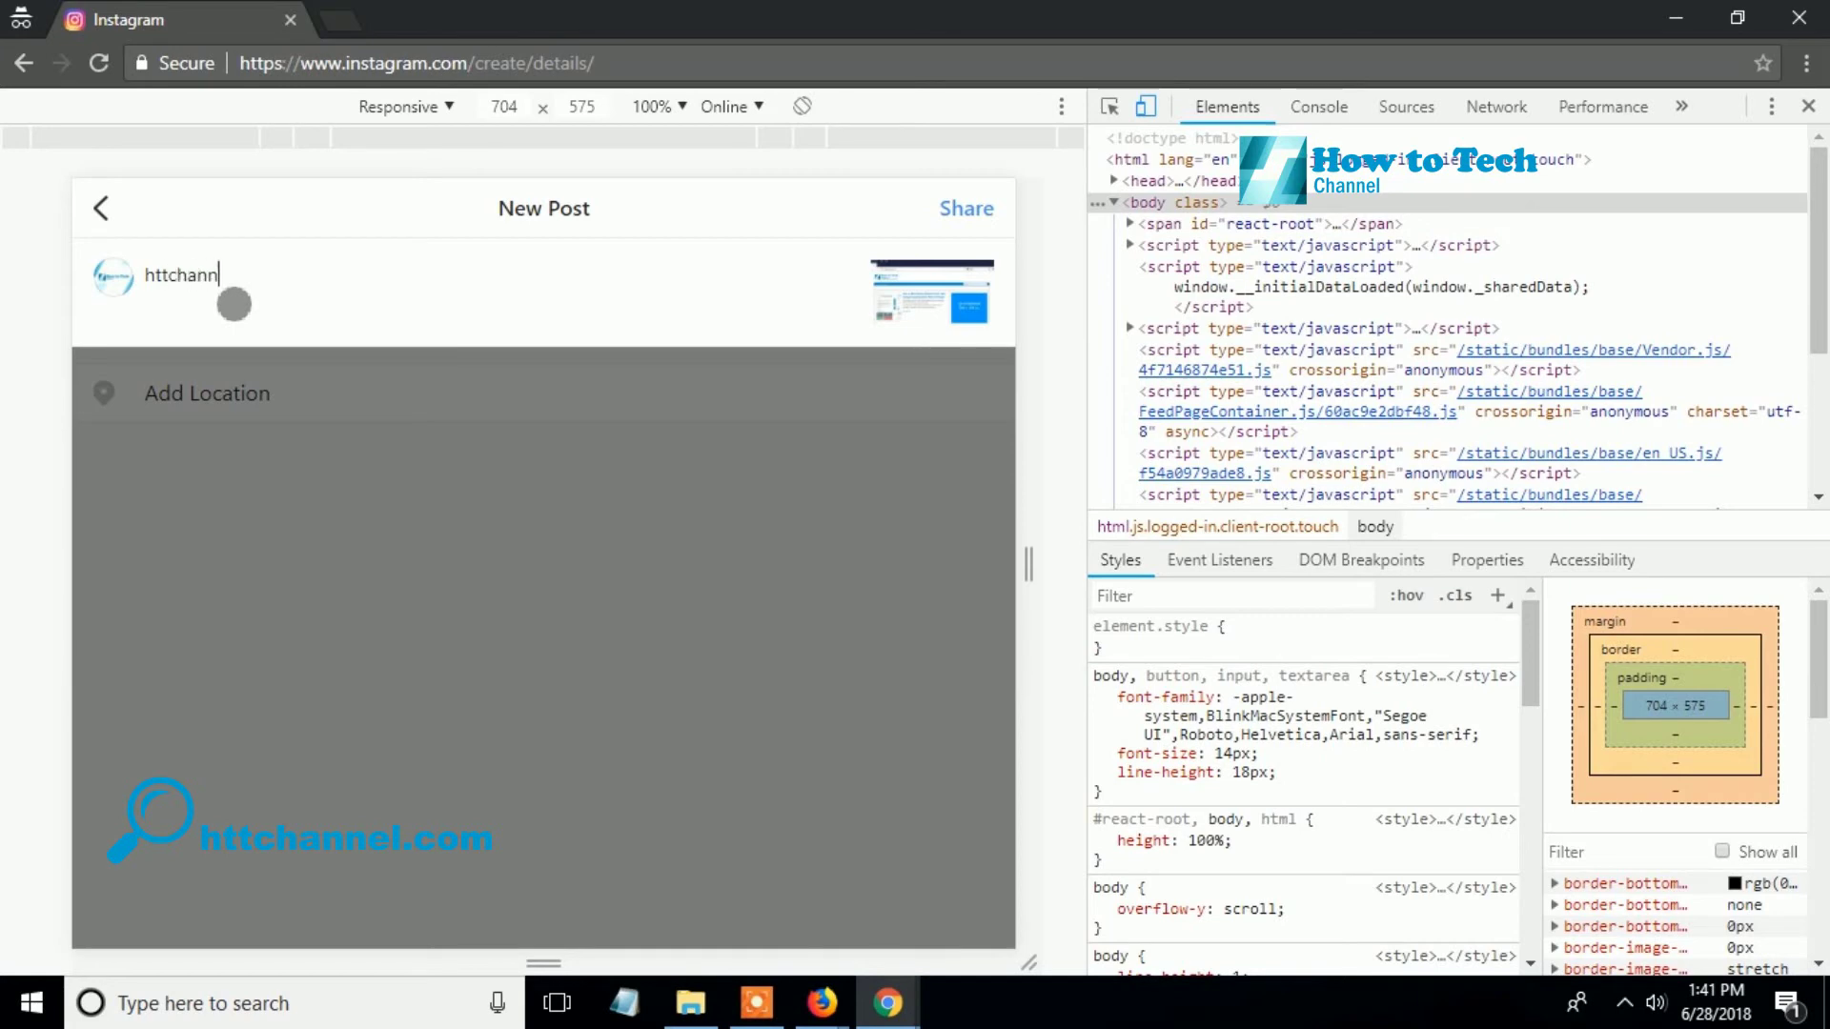
pyautogui.write('el.com is')
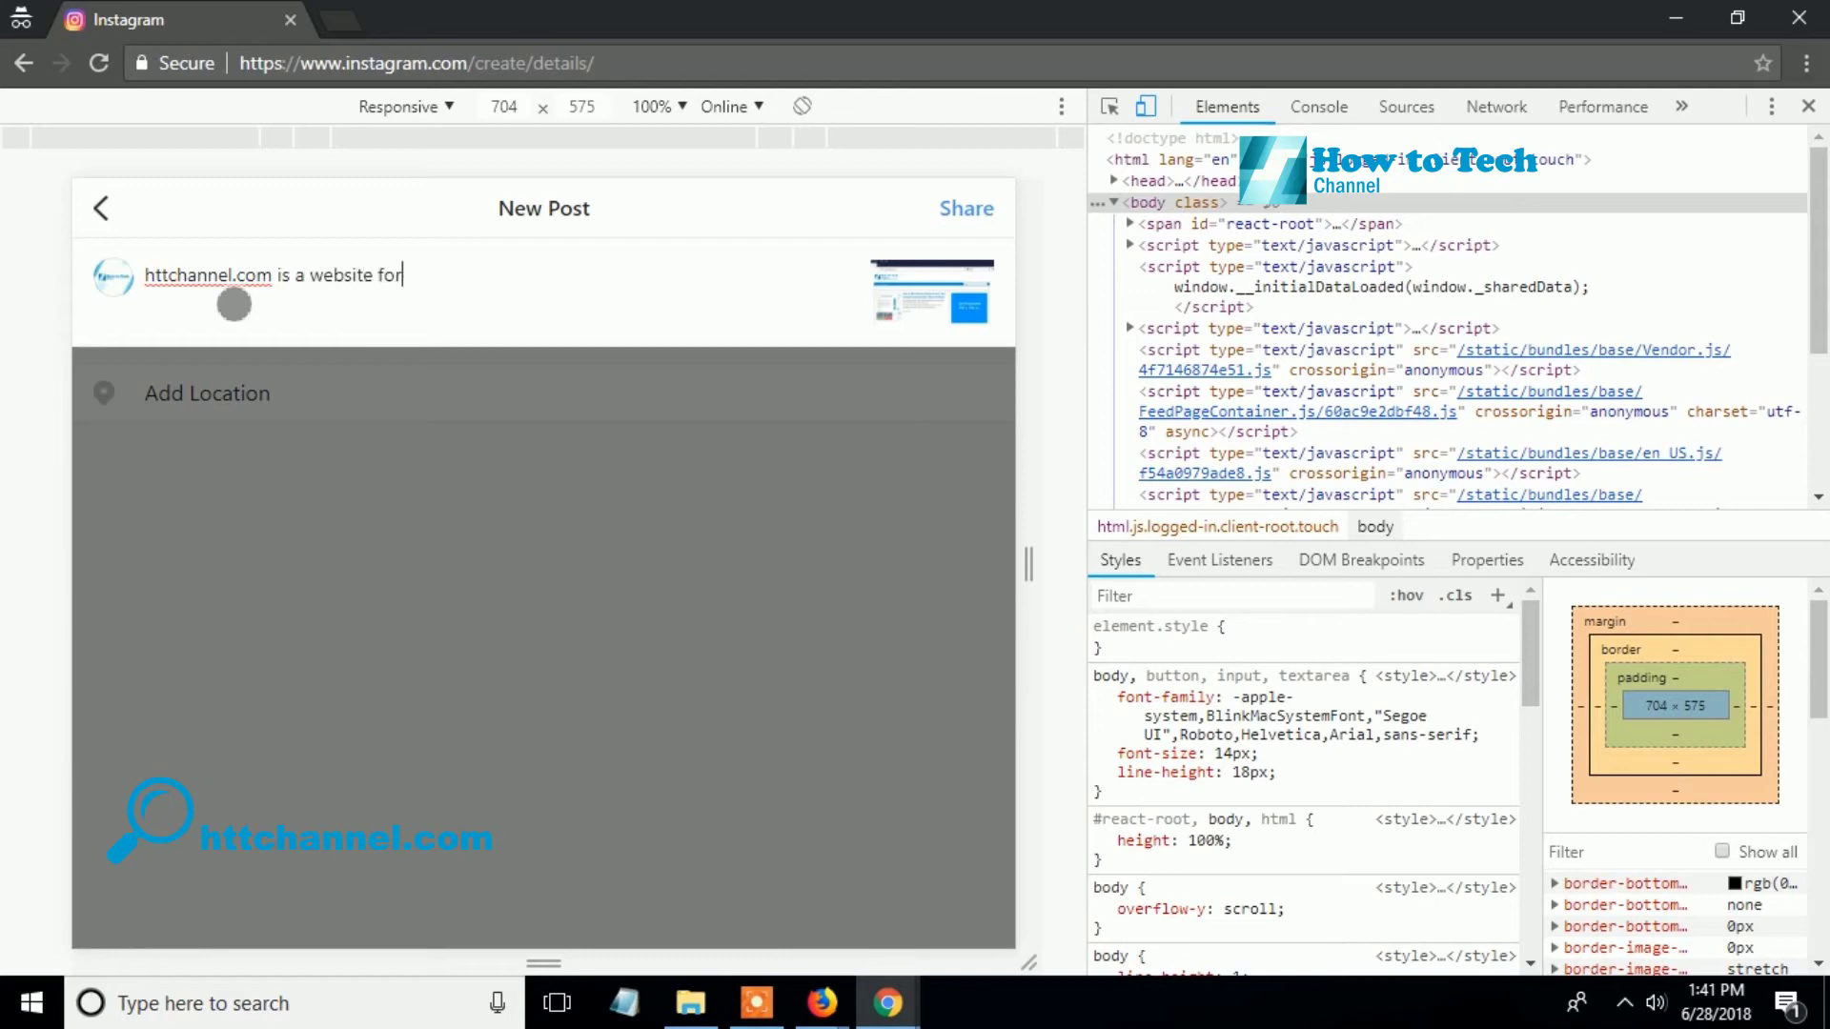
pyautogui.write('a website for How t')
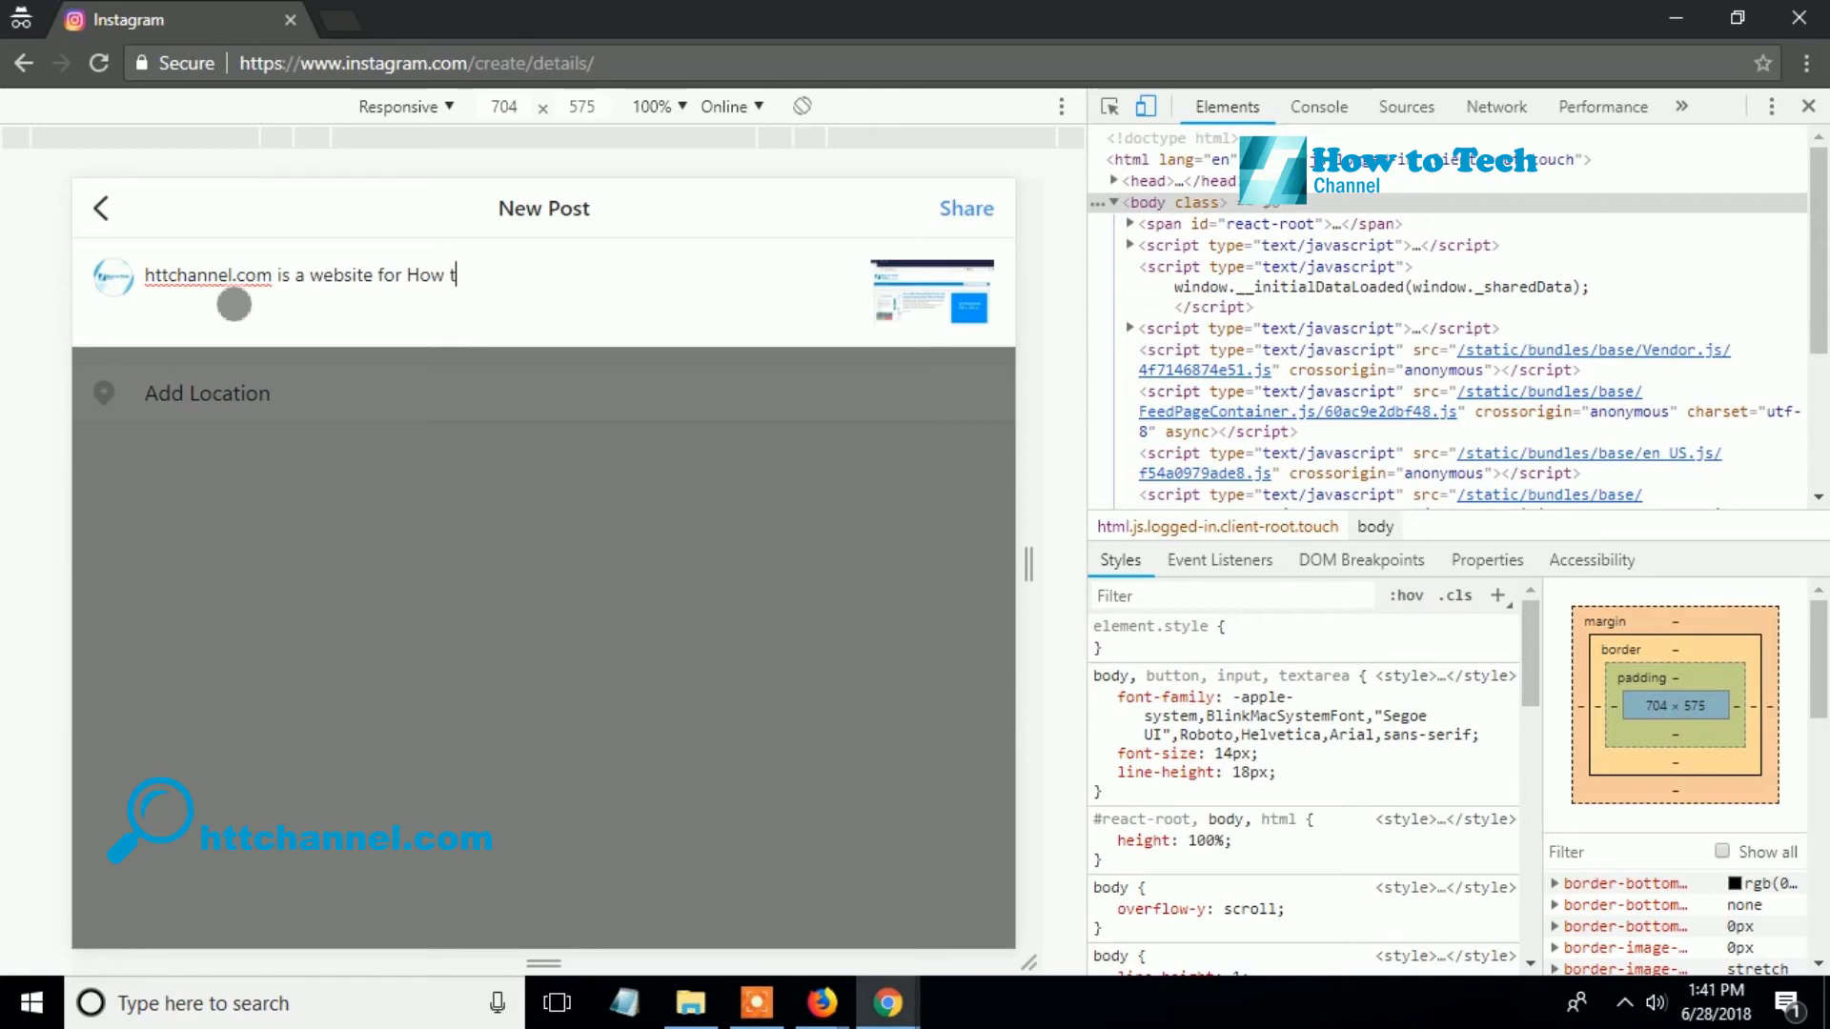
pyautogui.write('o Tech Channel')
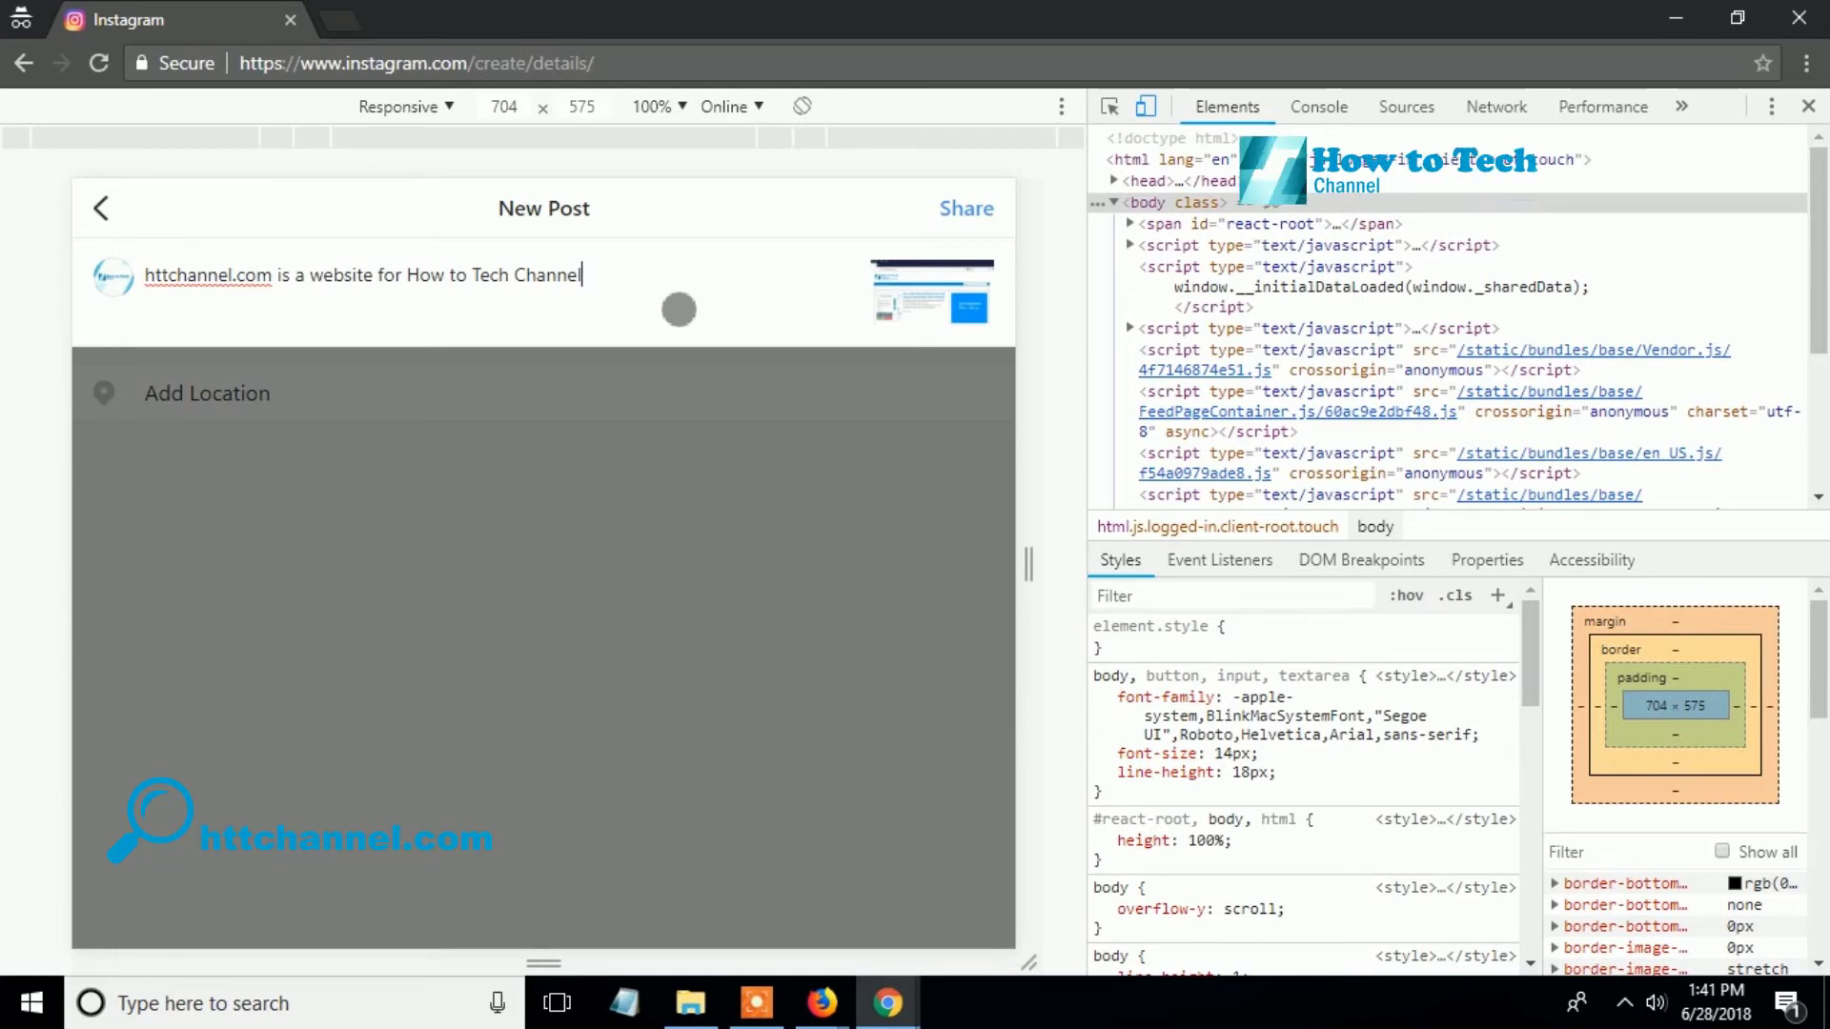
pyautogui.click(961, 211)
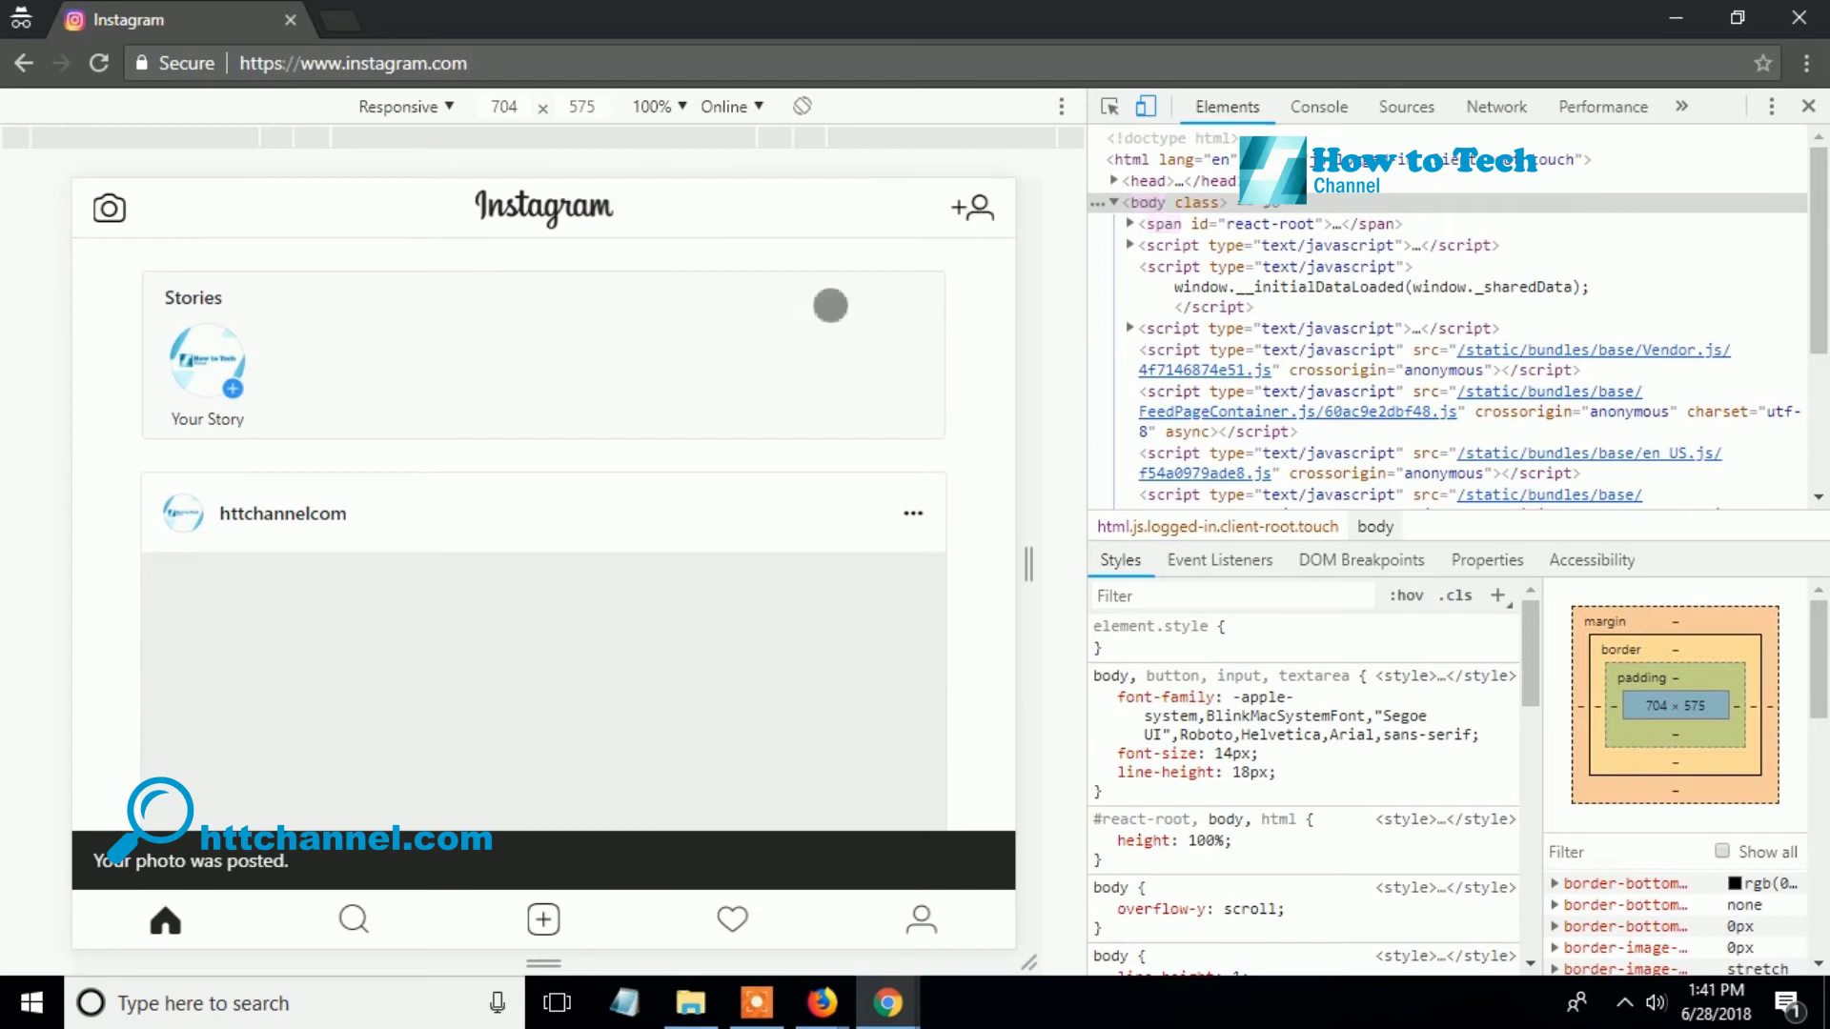
pyautogui.scroll(-3, 739, 441)
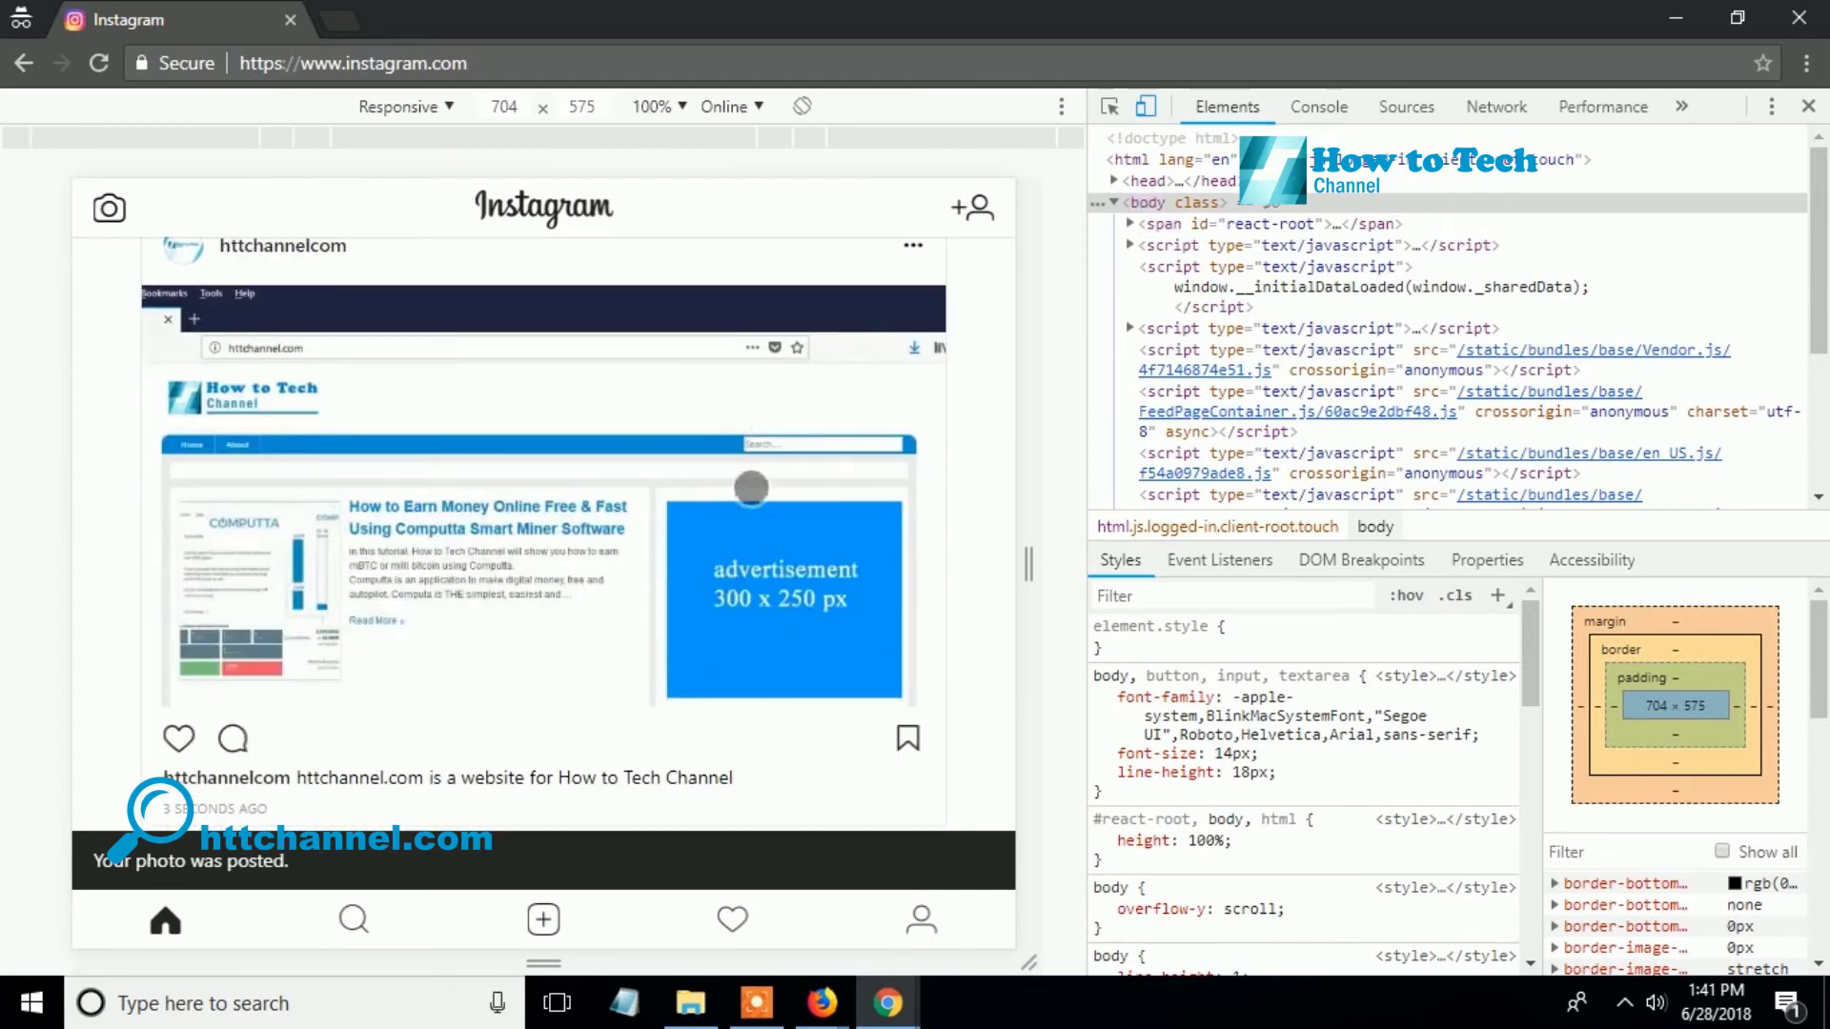
# Start another new post with logo.gif, listing All Files in the folder
pyautogui.click(546, 922)
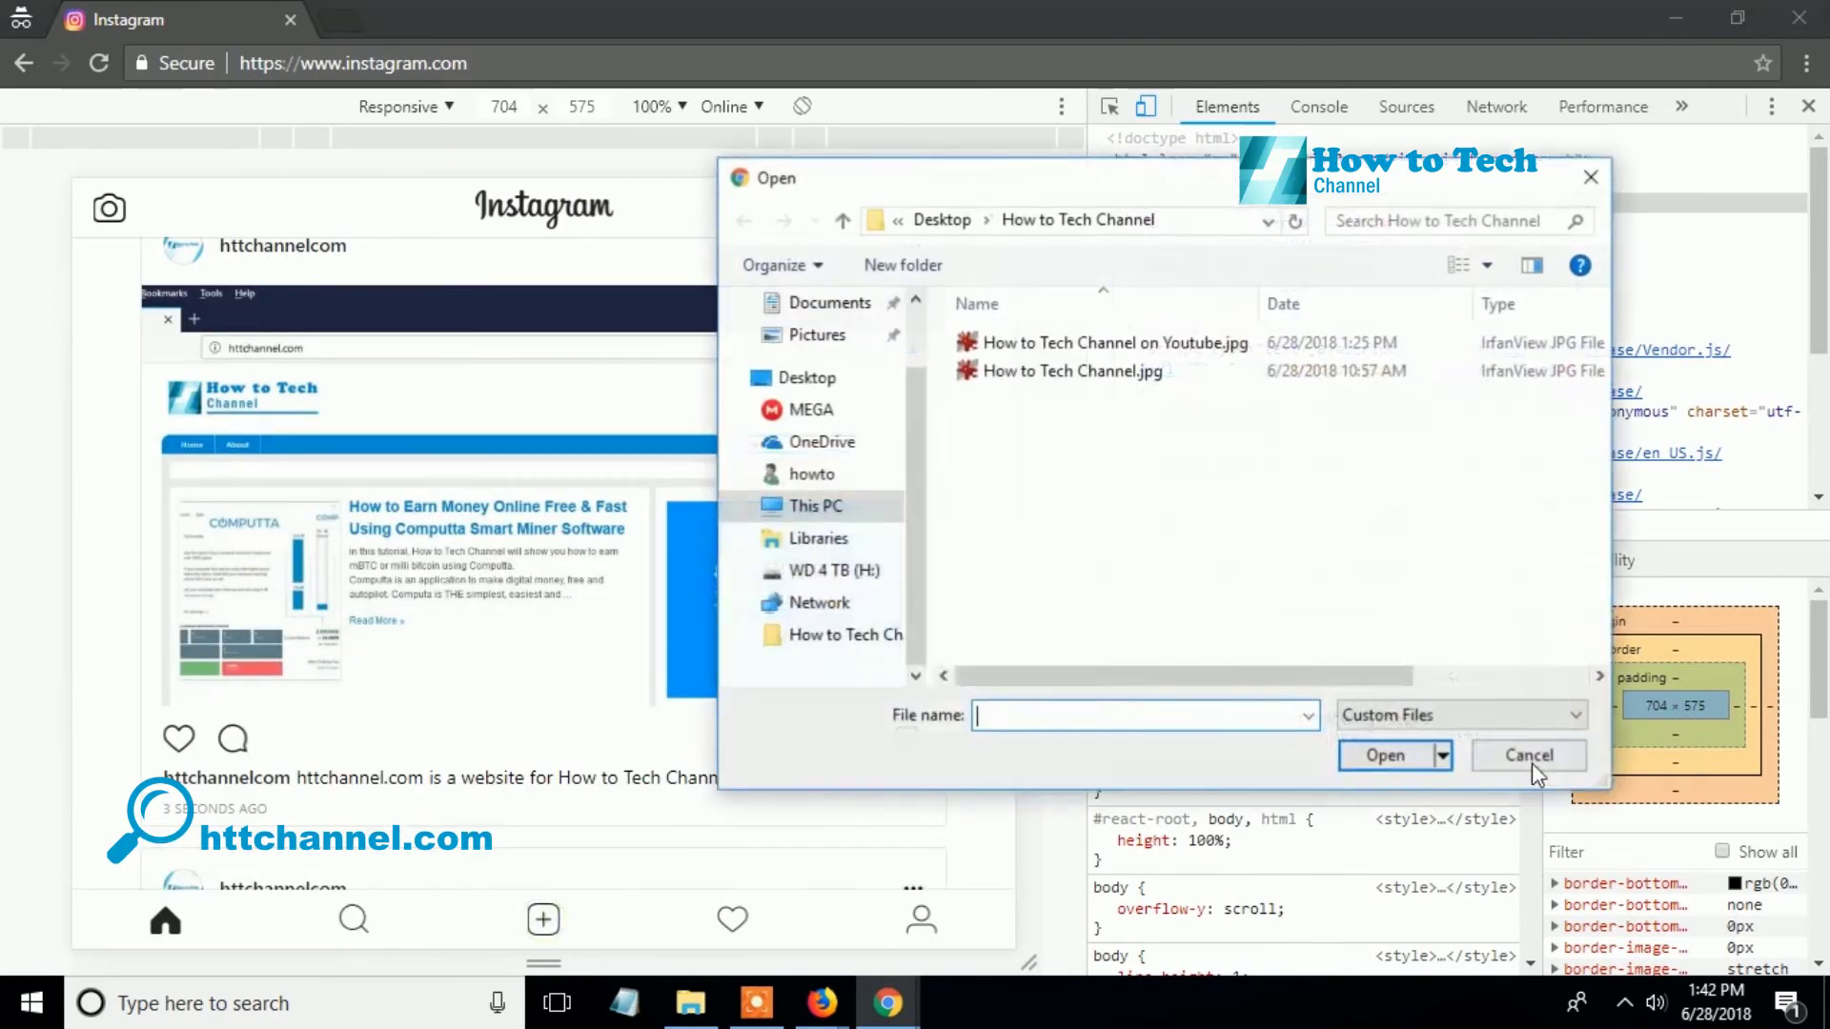
pyautogui.click(1409, 715)
pyautogui.click(1368, 763)
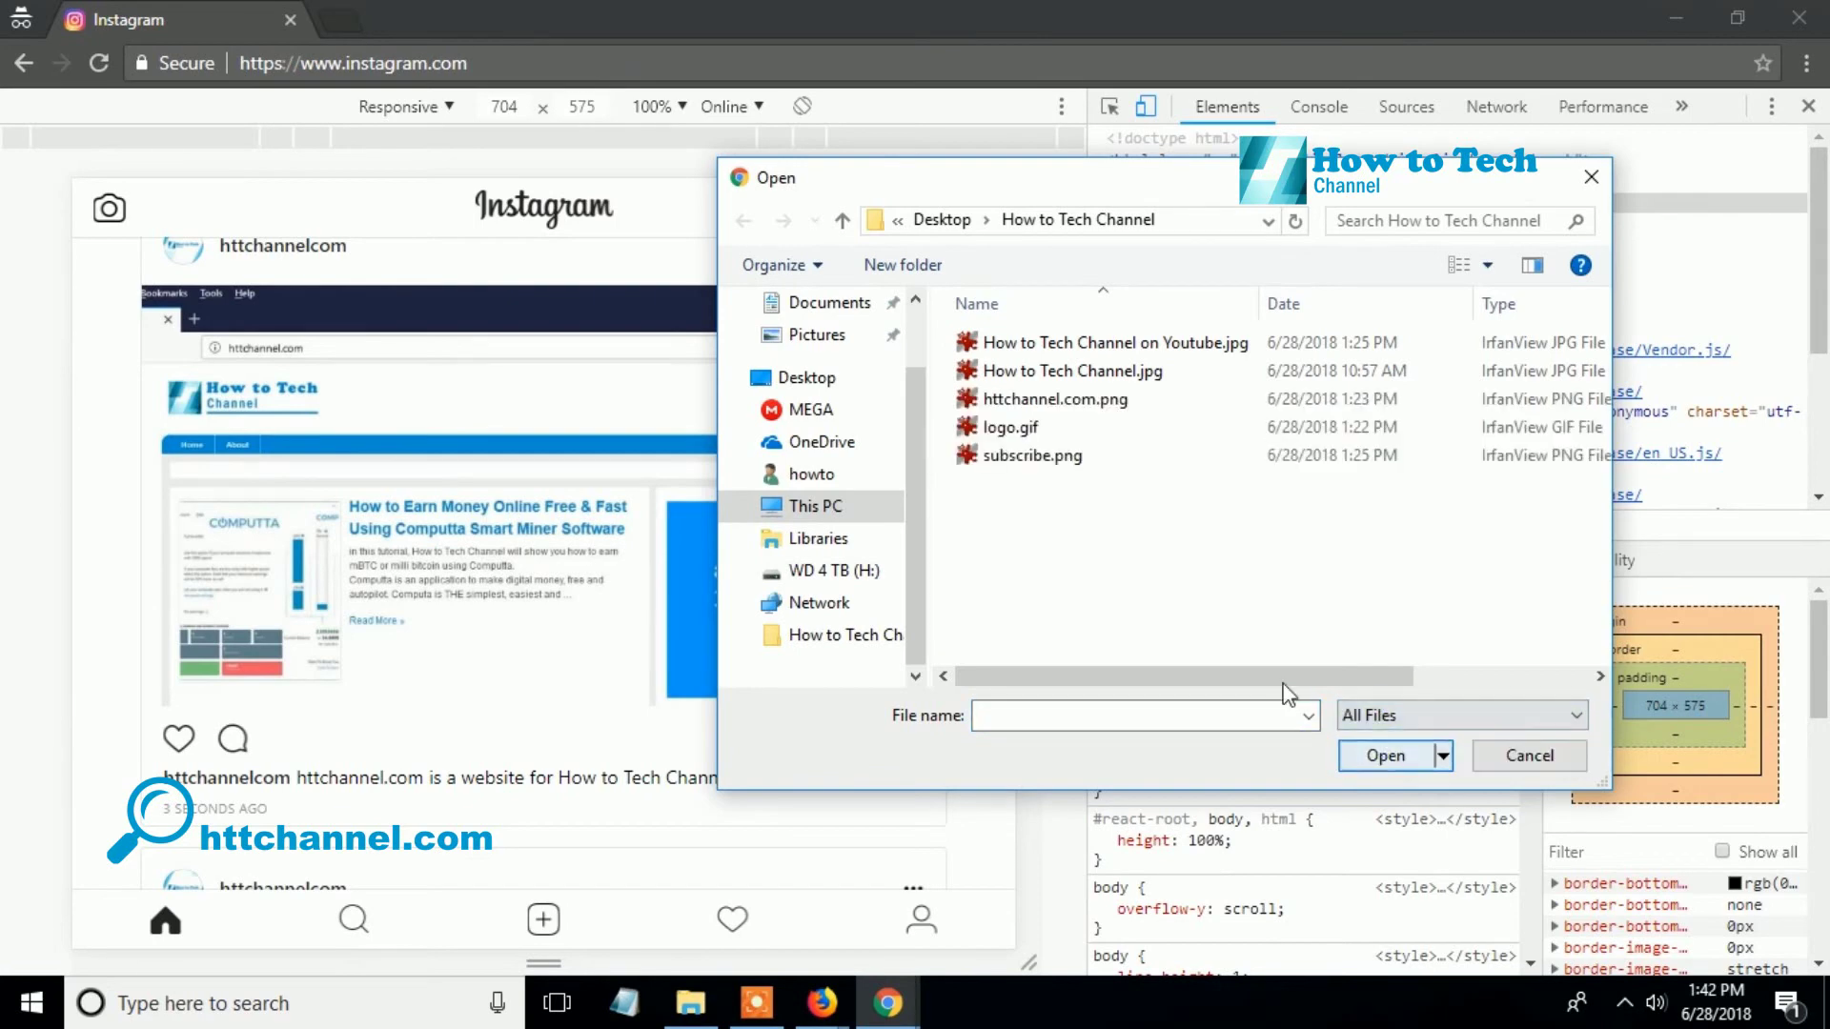
pyautogui.doubleClick(1029, 429)
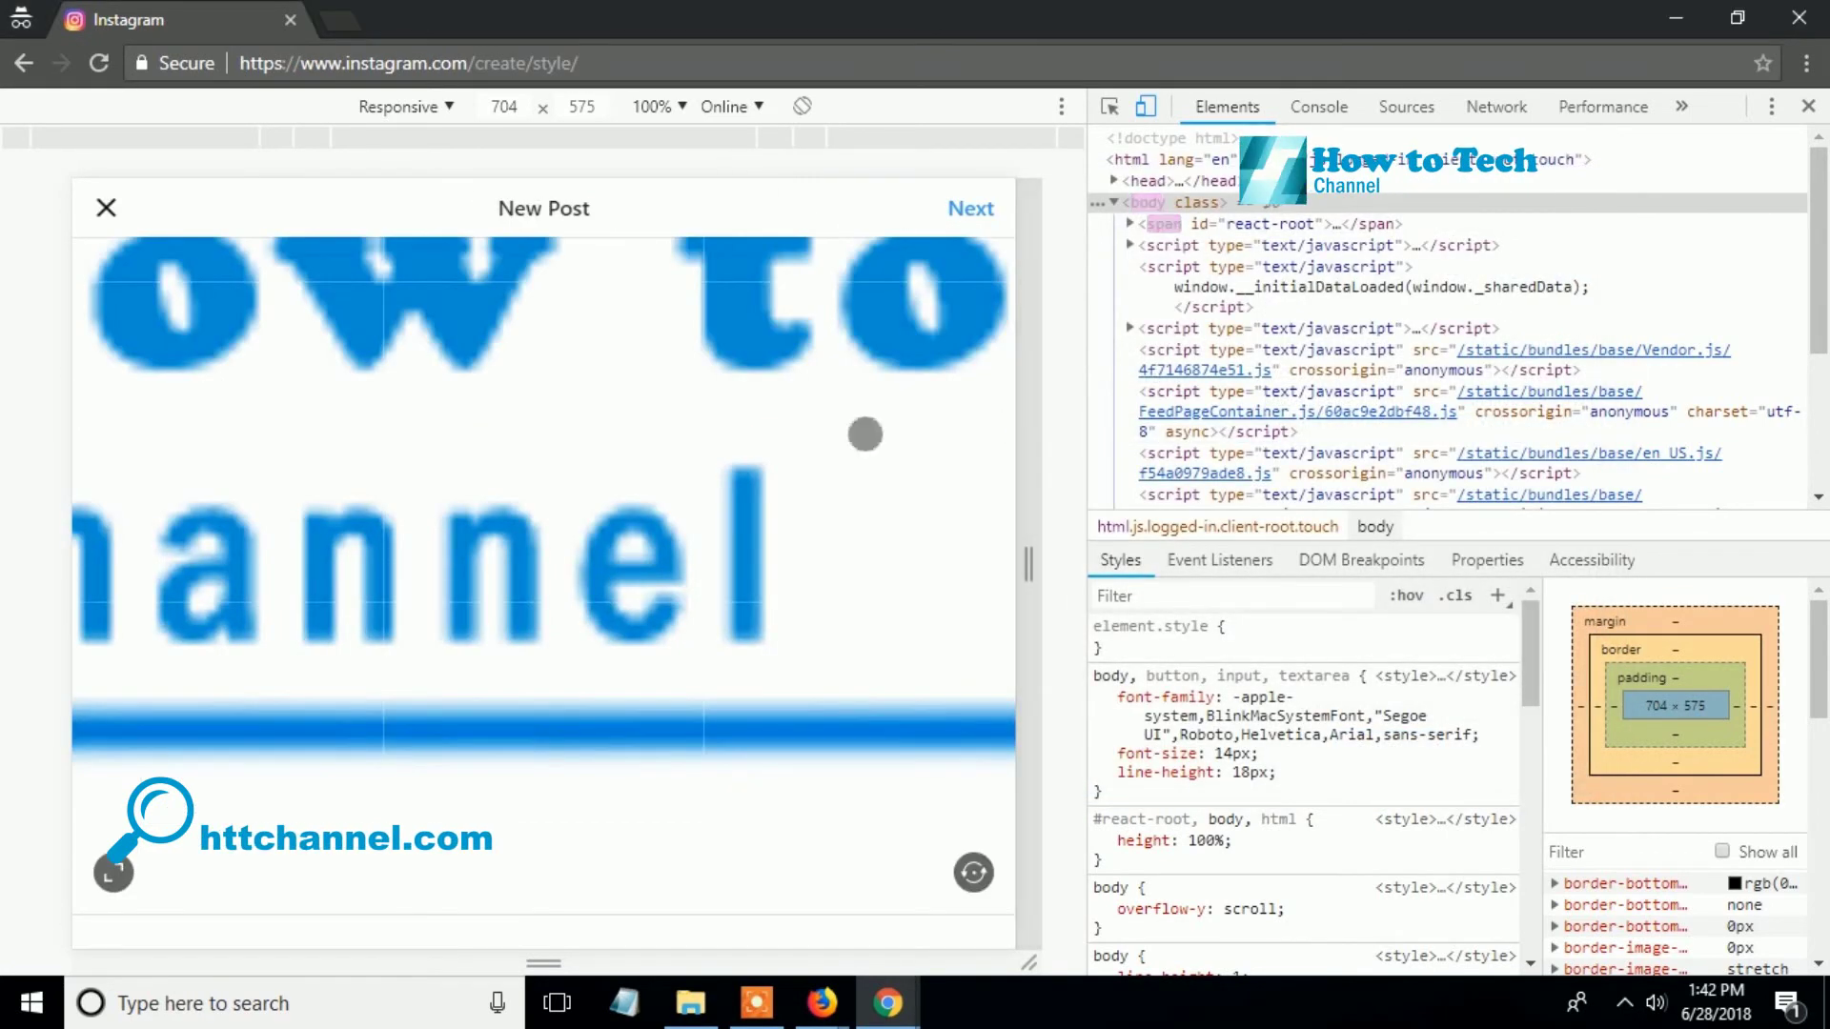
# Fit the whole logo in the frame, rotate it a full turn back upright, and continue
pyautogui.click(115, 872)
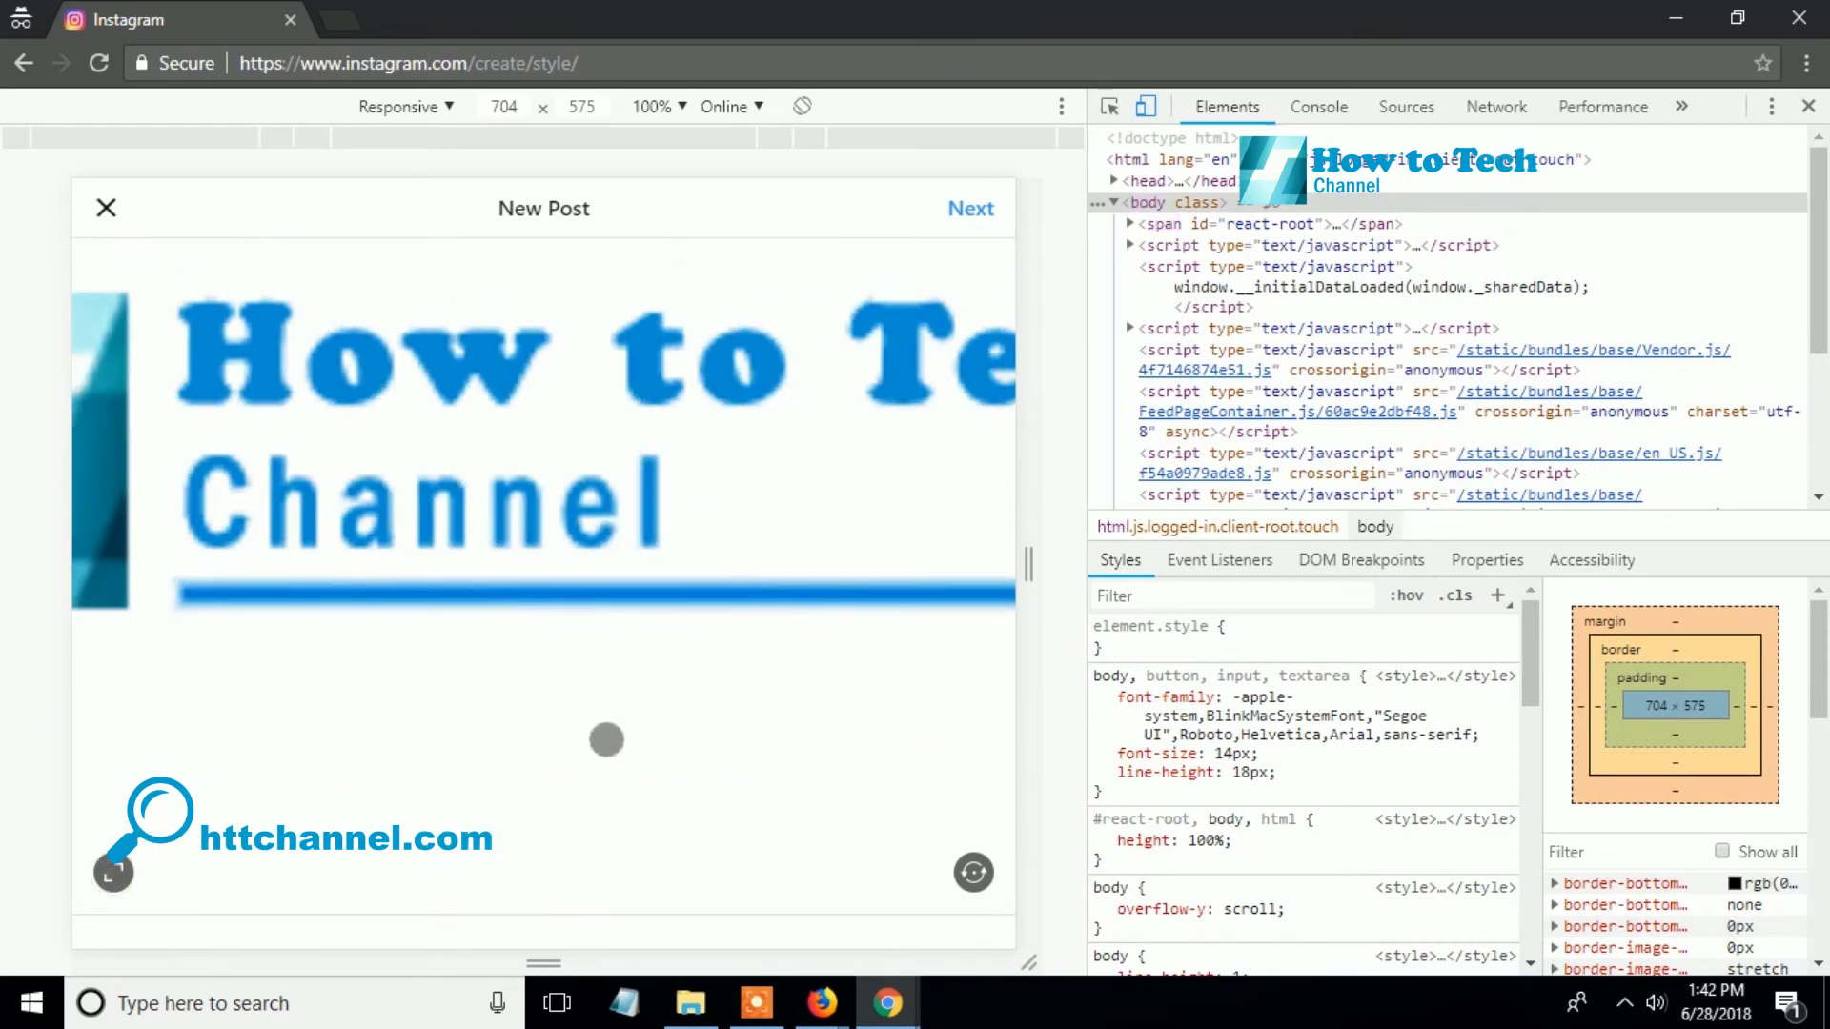
pyautogui.click(113, 872)
pyautogui.click(112, 872)
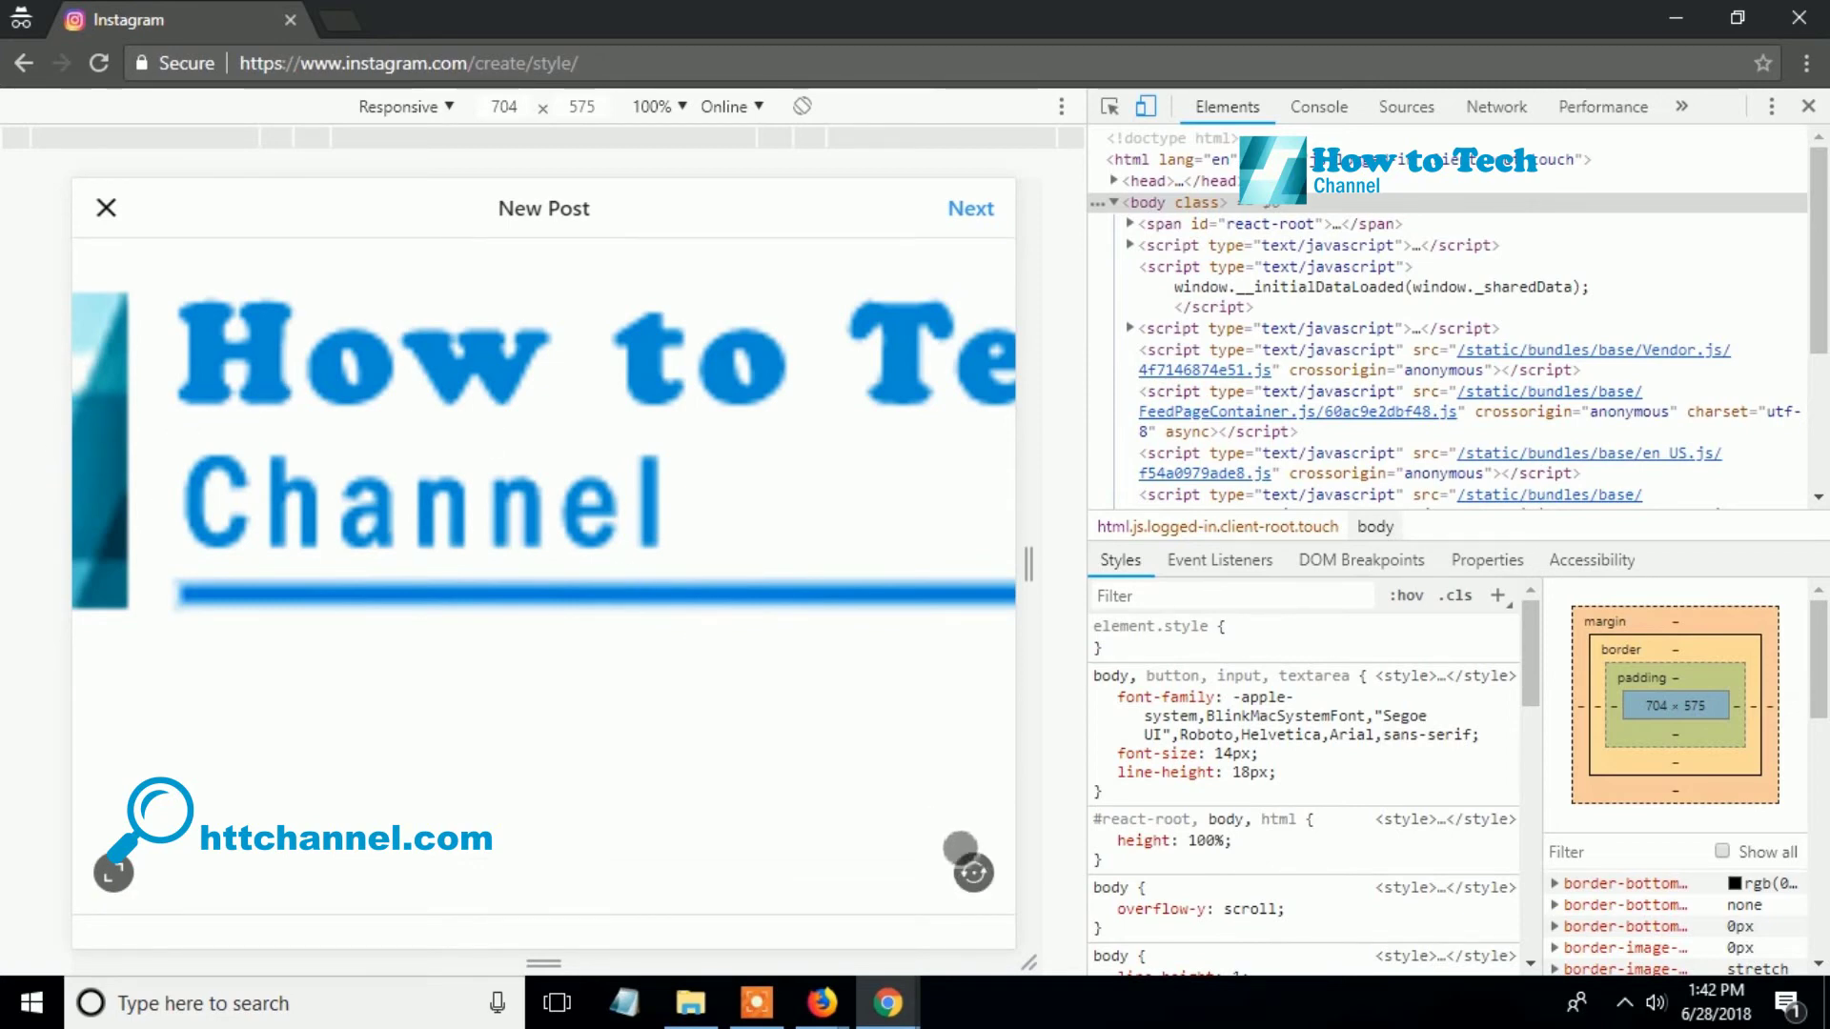
pyautogui.click(974, 872)
pyautogui.click(974, 873)
pyautogui.click(974, 873)
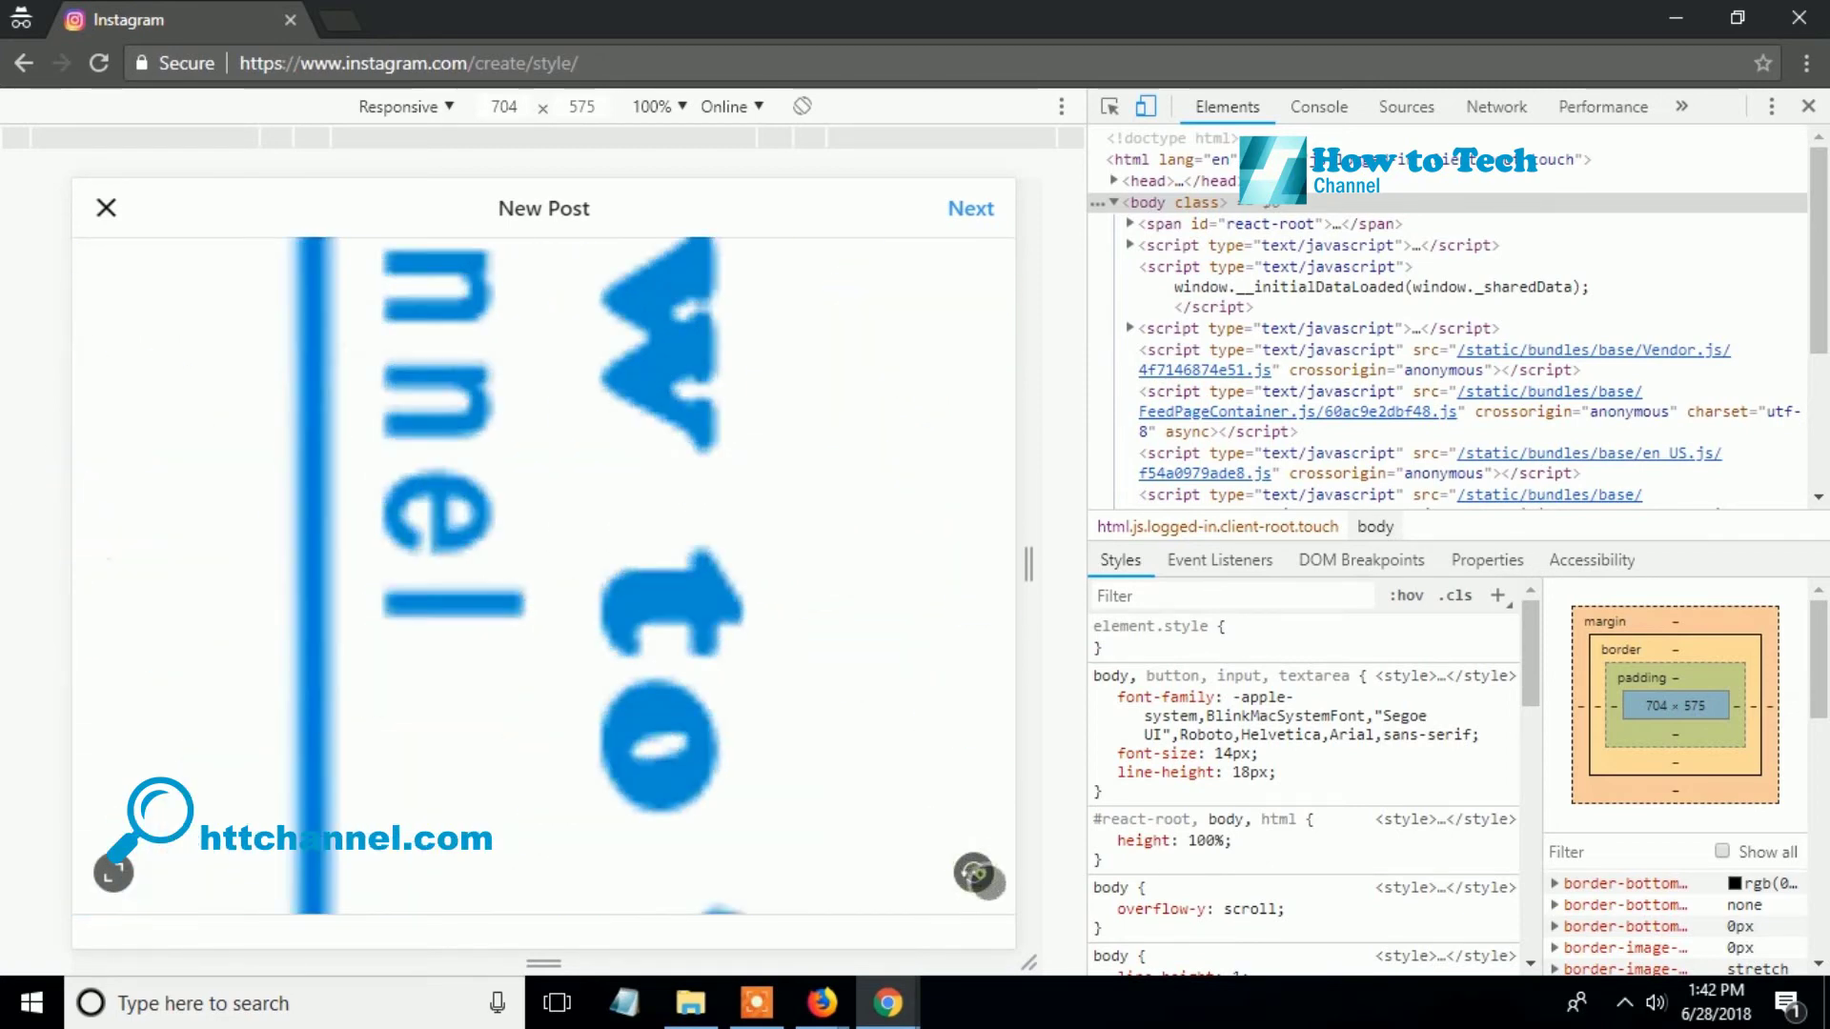
pyautogui.click(974, 873)
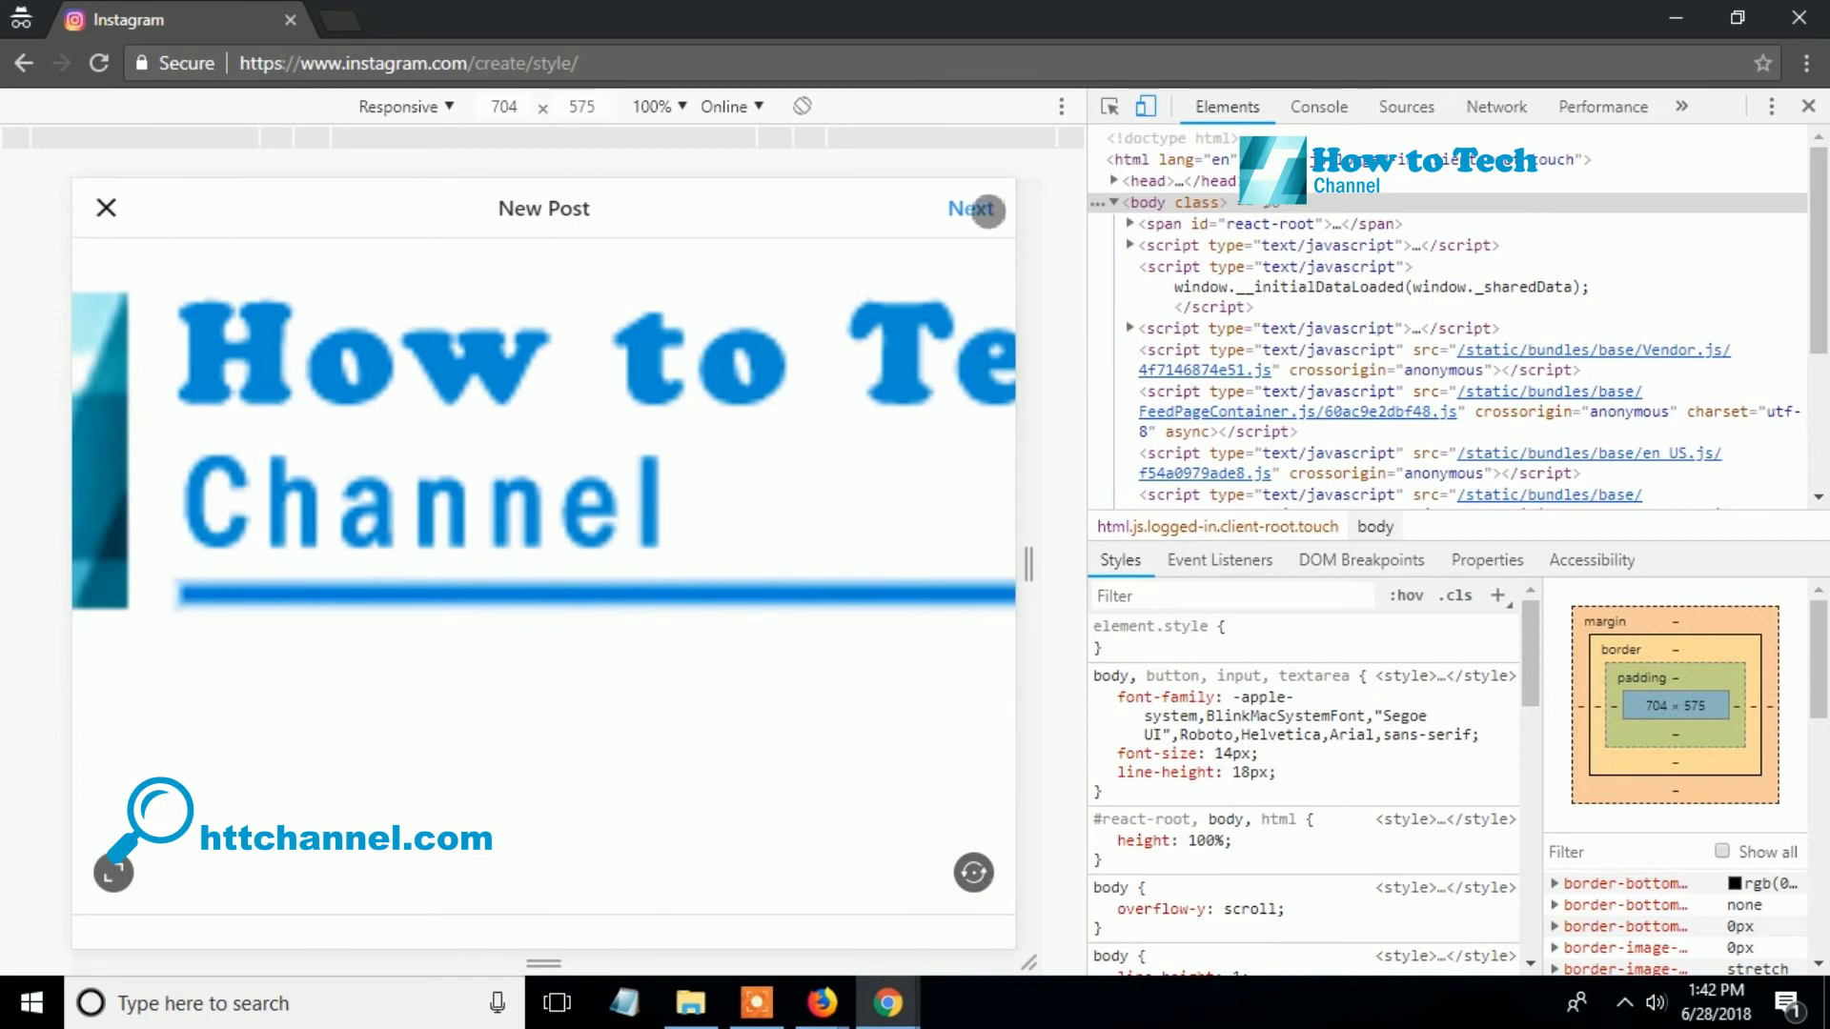
pyautogui.click(987, 210)
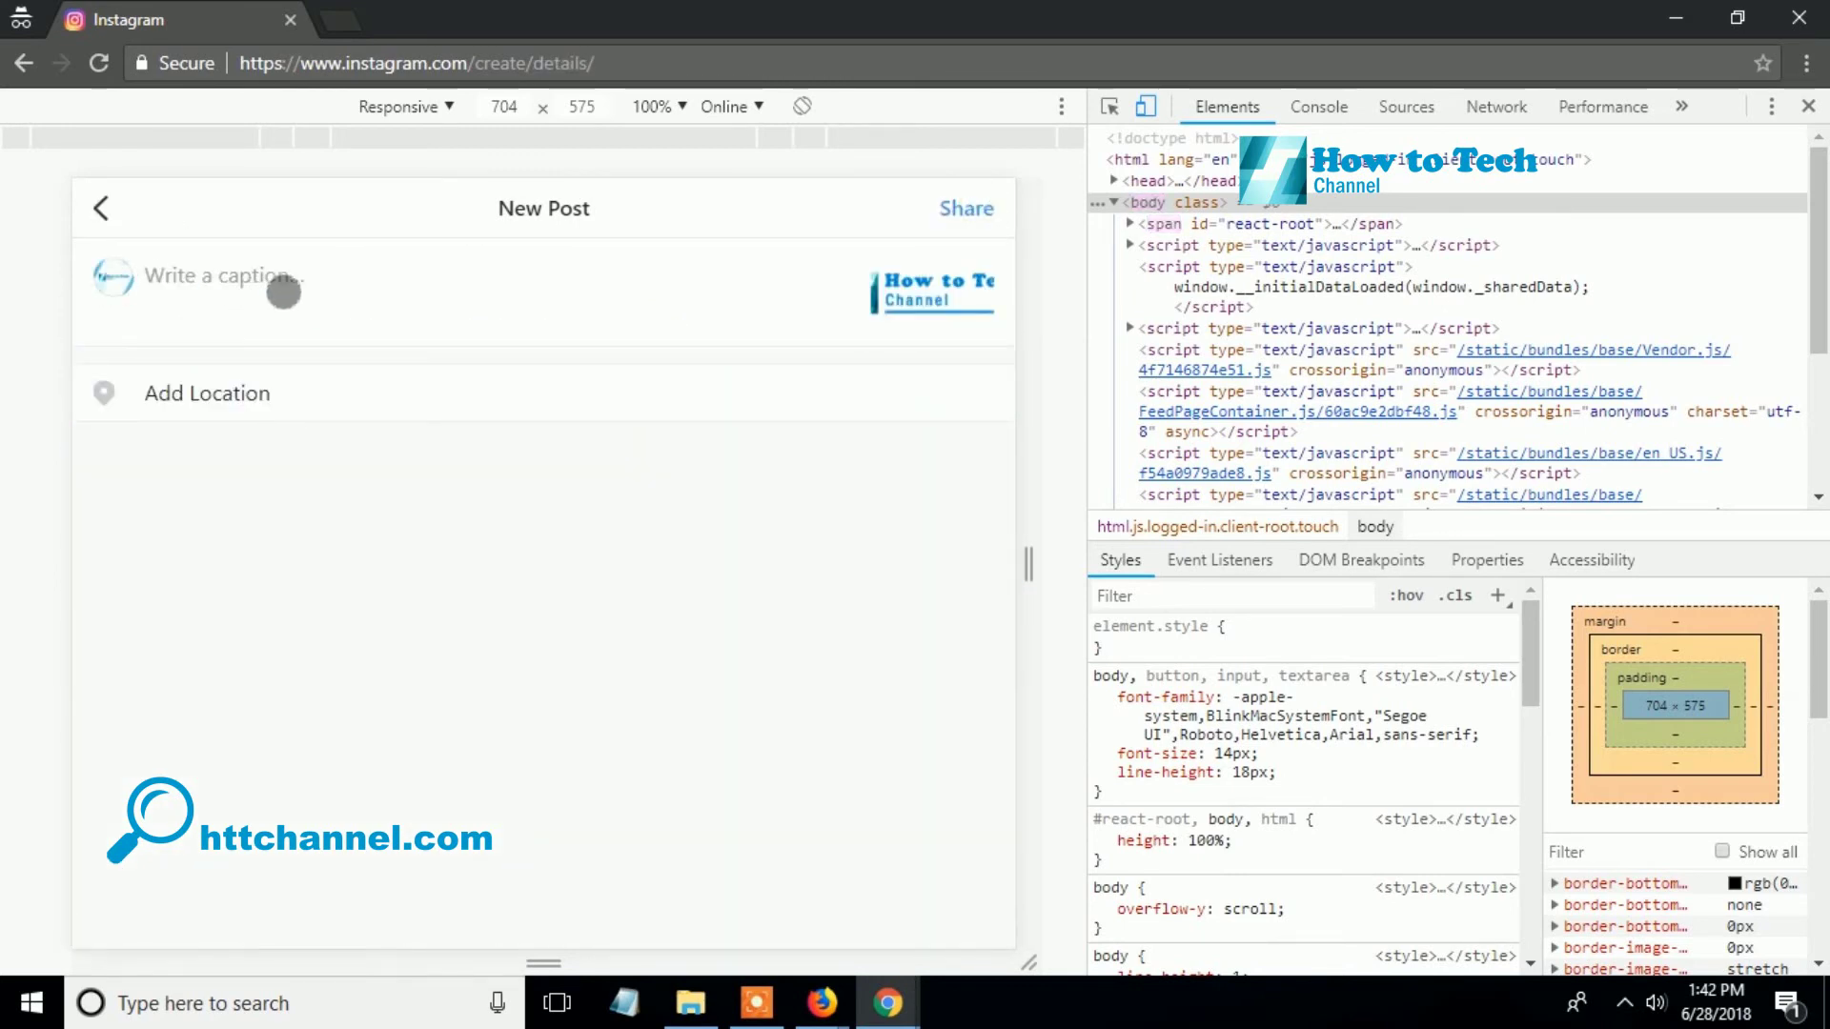
# Share the logo post captioned 'How to Tech Channel logo for website ( httchannel.com )'
pyautogui.click(280, 289)
pyautogui.write('How')
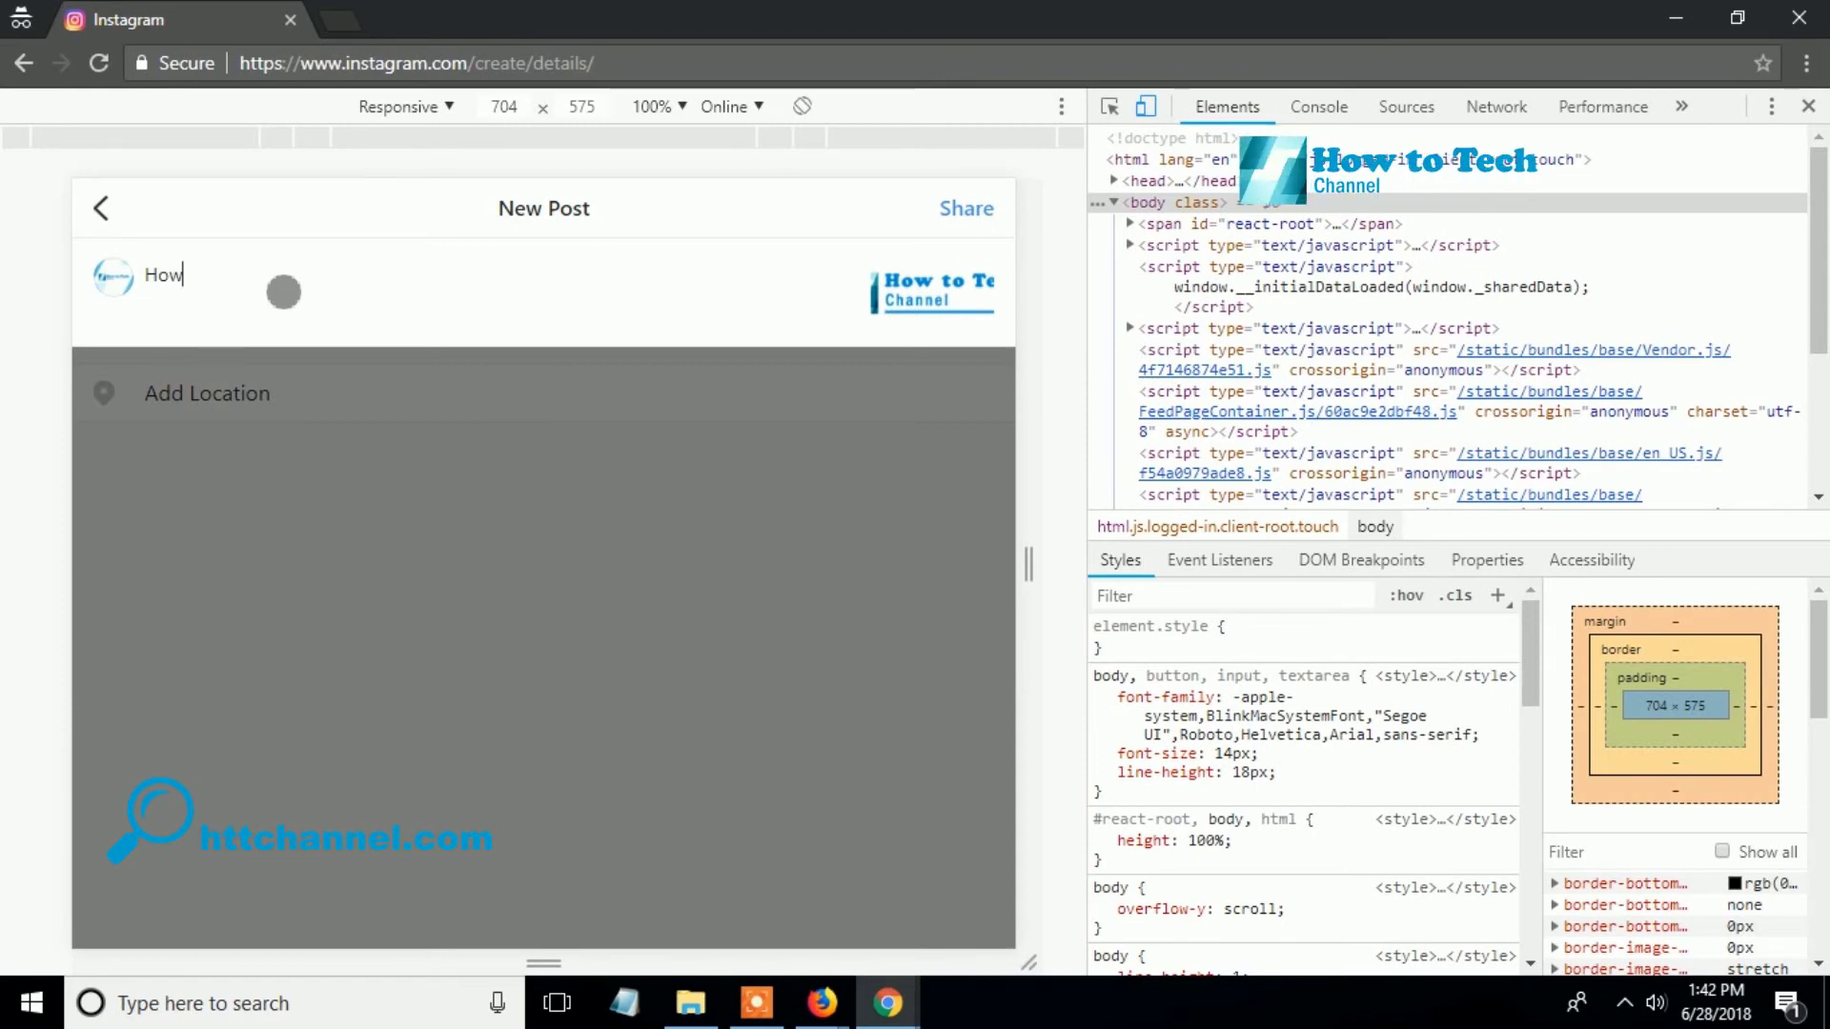
pyautogui.write('to Tech Channel logo o')
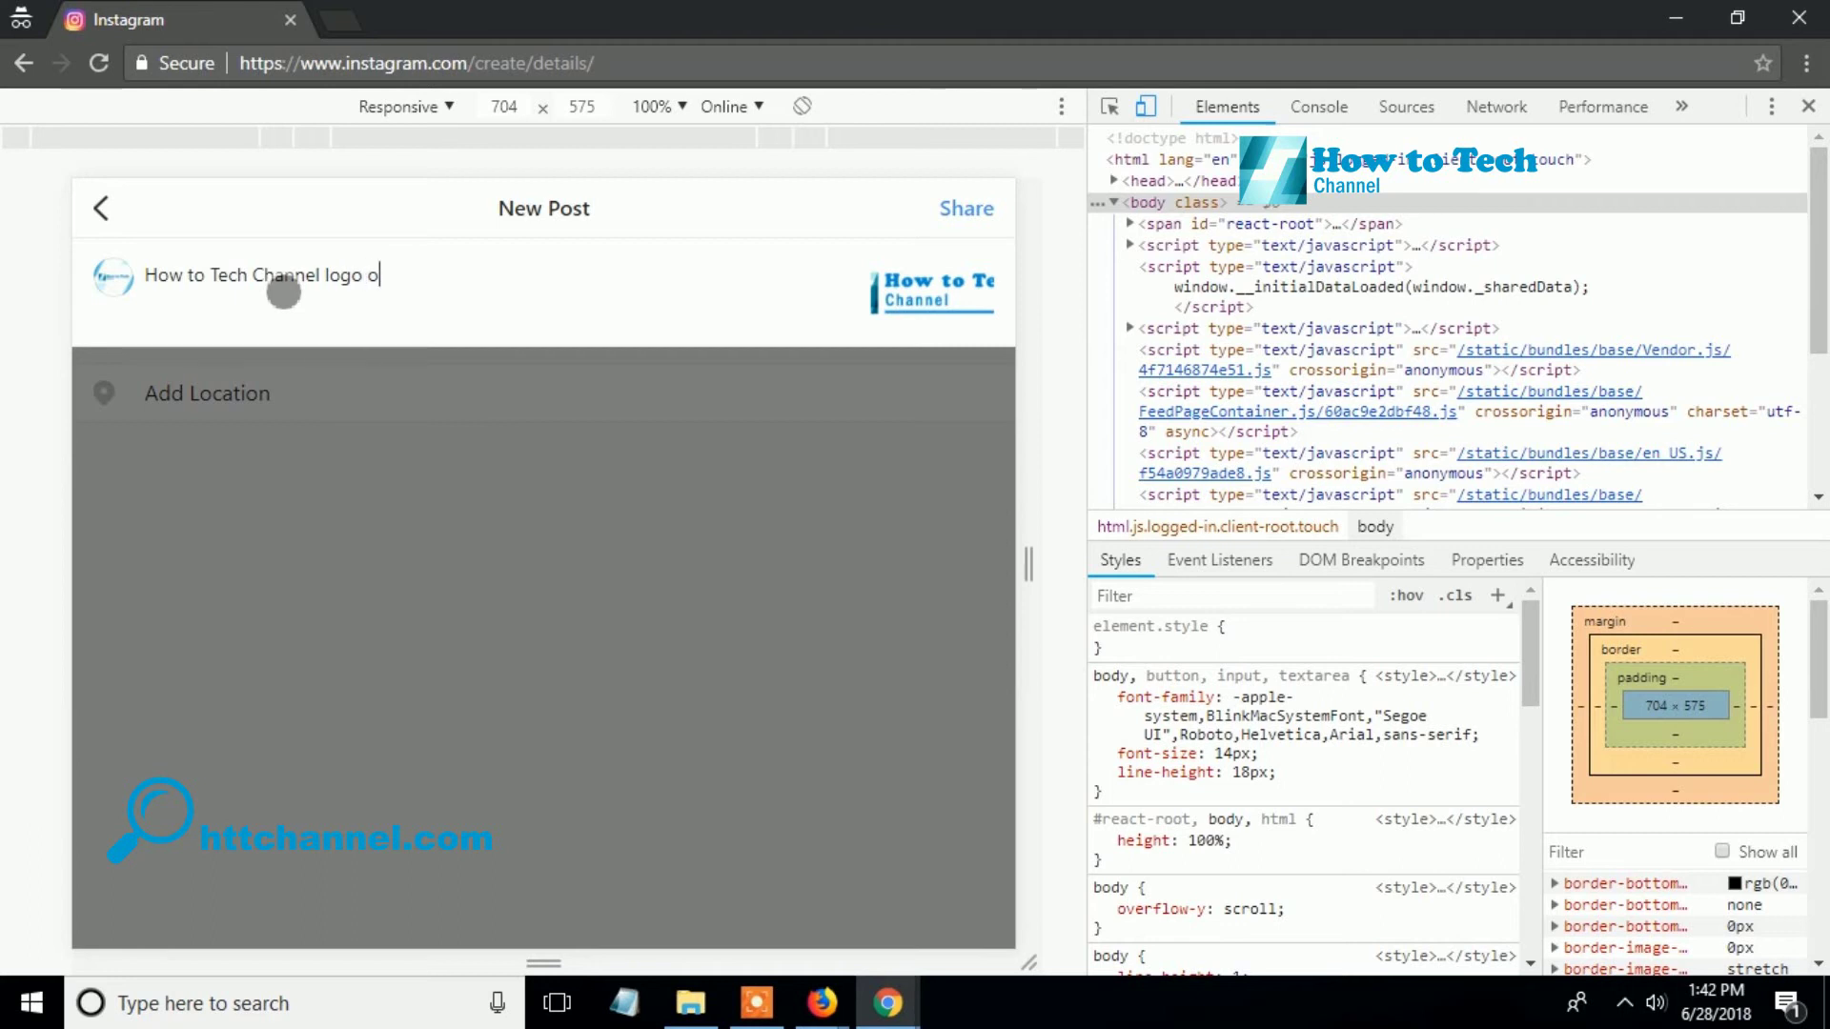
pyautogui.press('BackSpace')
pyautogui.write('( htt')
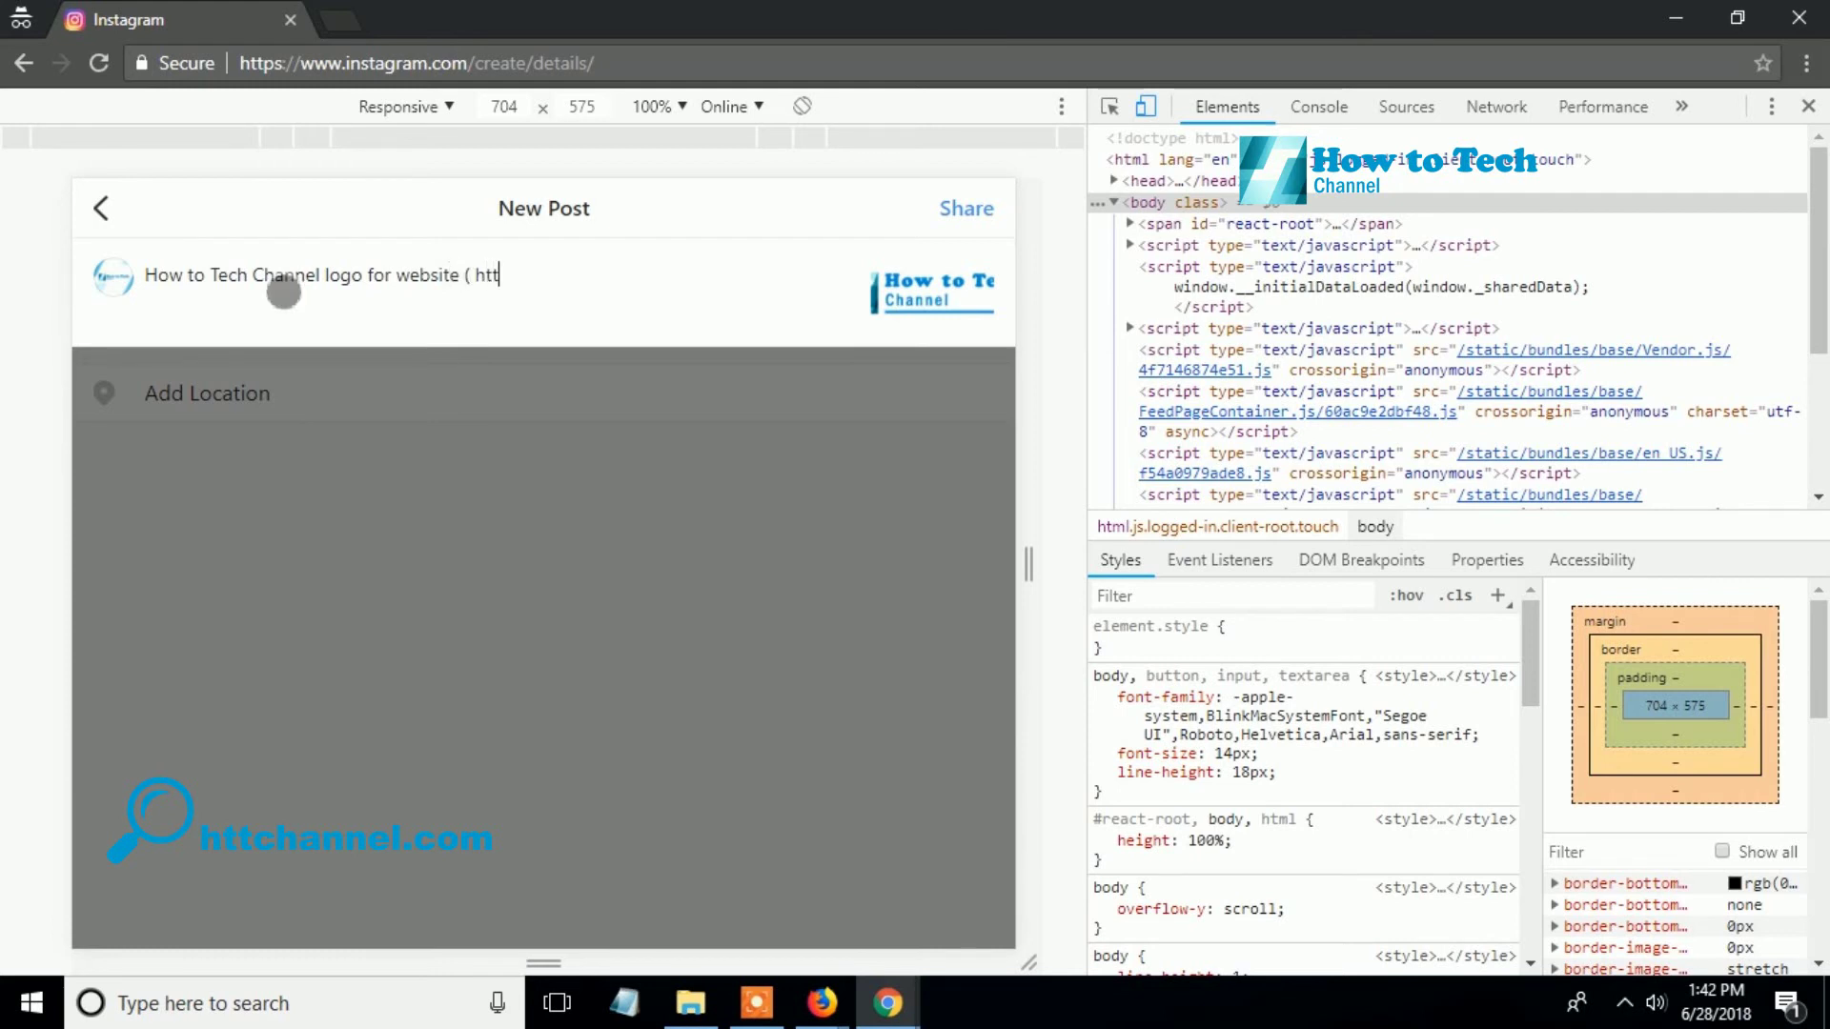
pyautogui.write('channel.co')
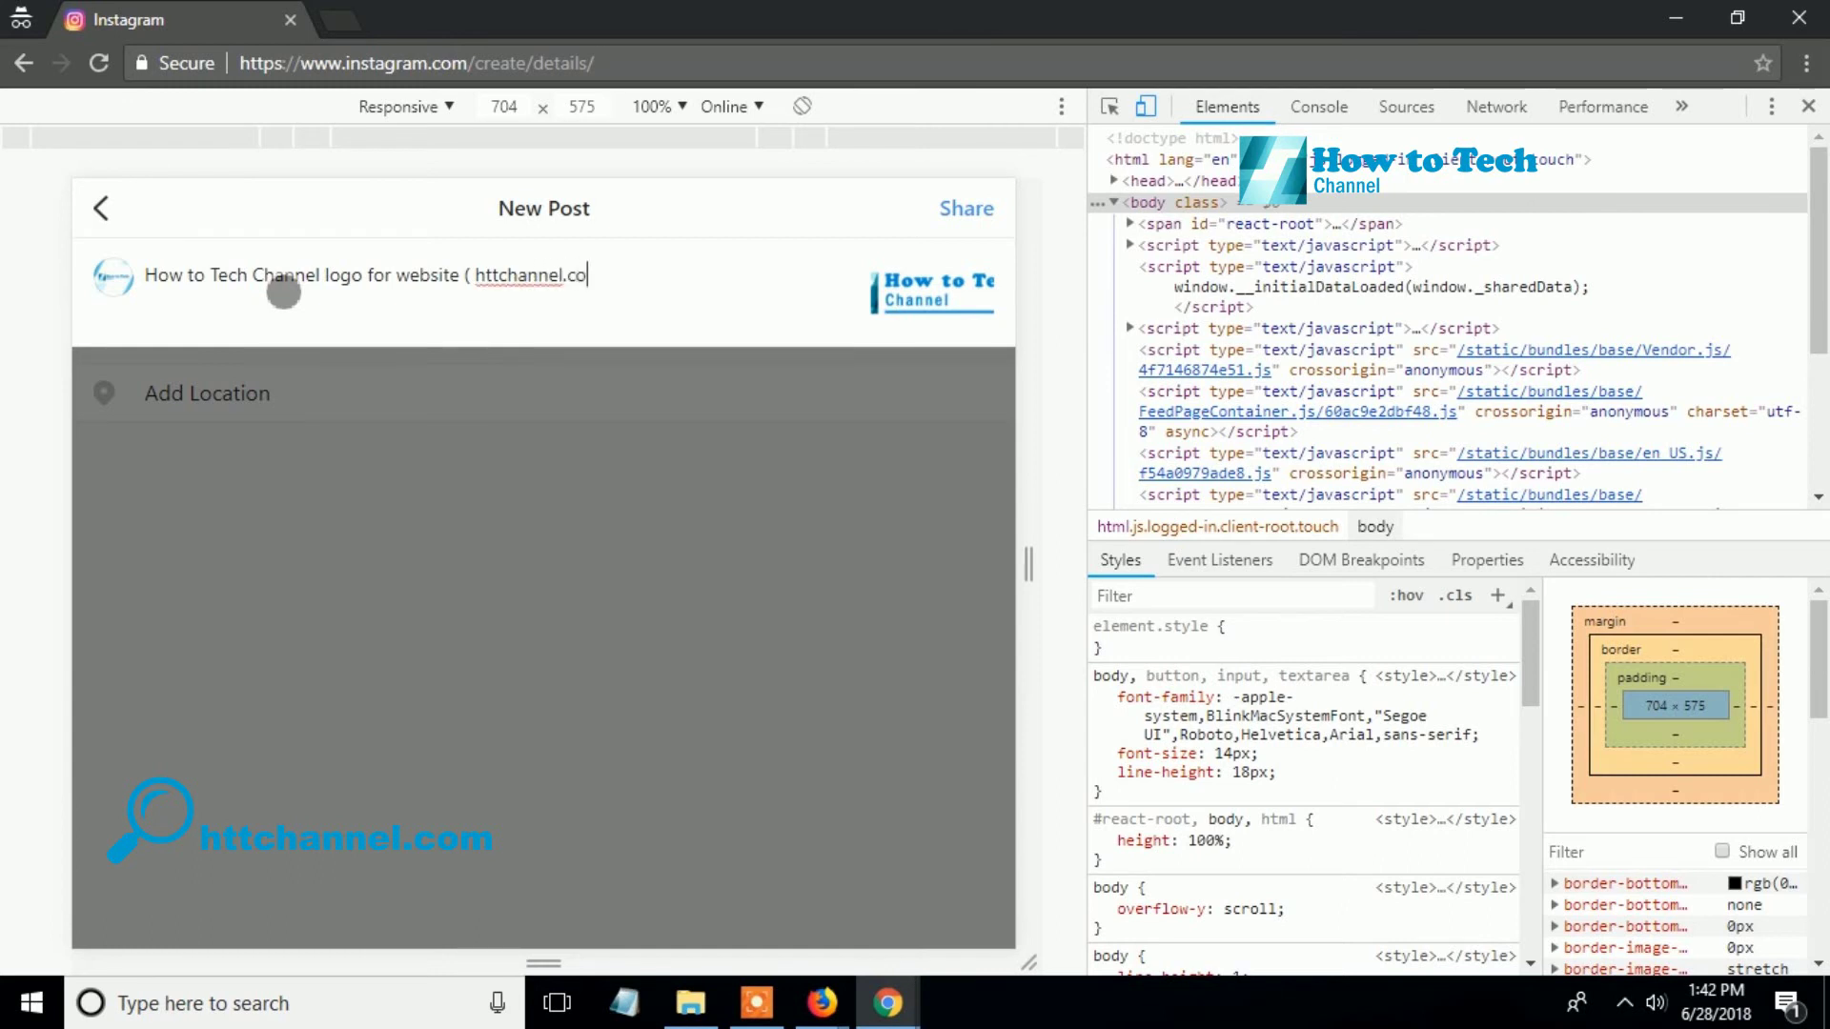
pyautogui.write('m )')
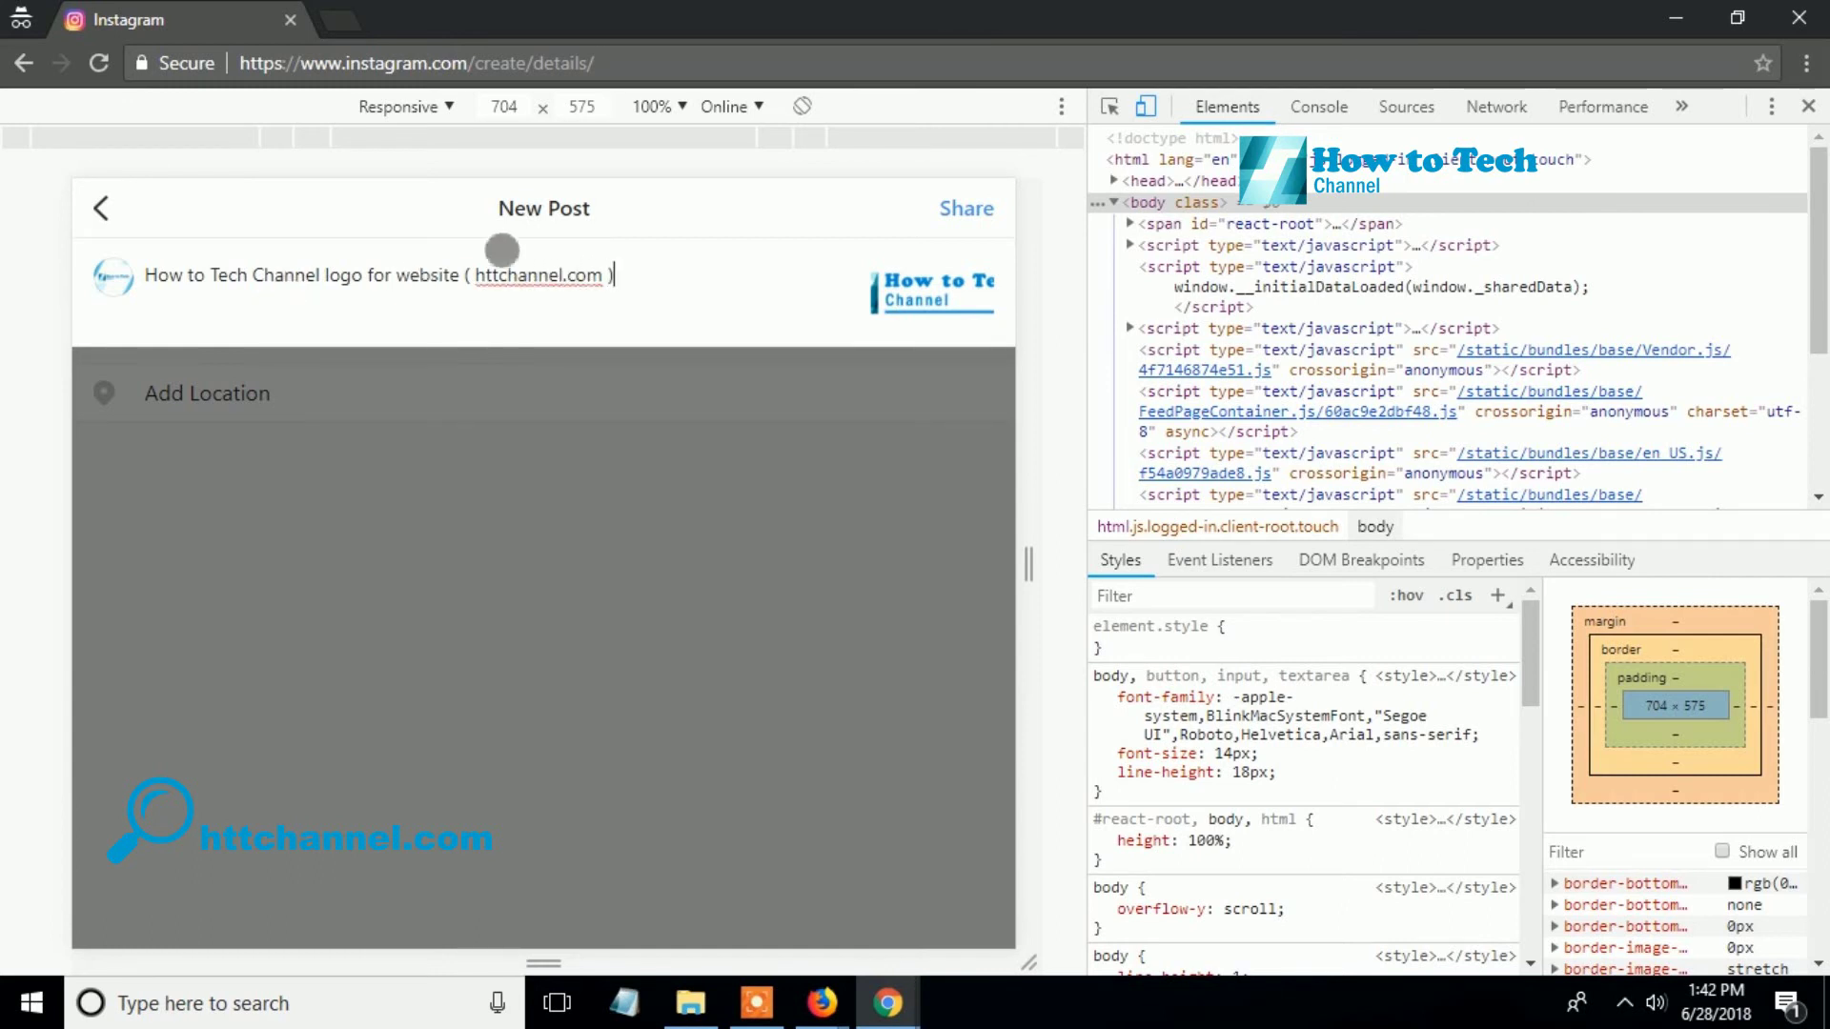
pyautogui.click(966, 208)
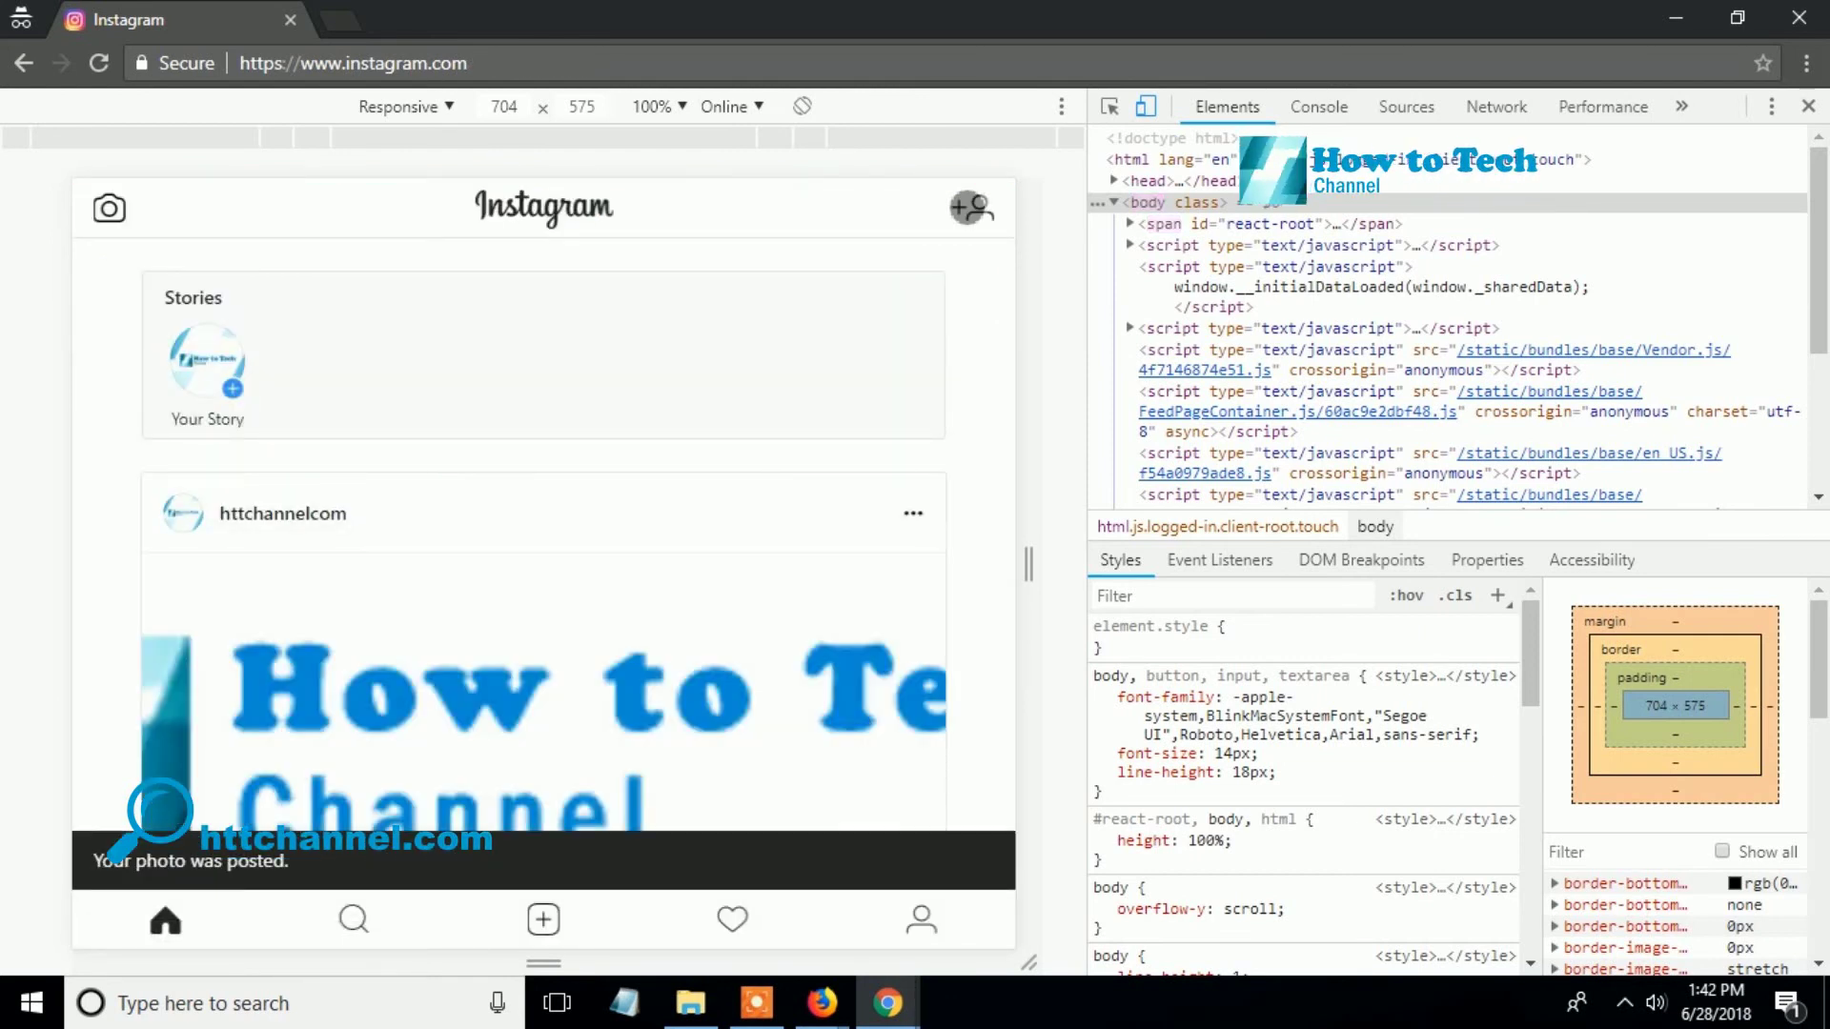
# Go to the httchannelcom profile and view the website screenshot post
pyautogui.click(924, 930)
pyautogui.moveTo(928, 932); pyautogui.dragTo(907, 642)
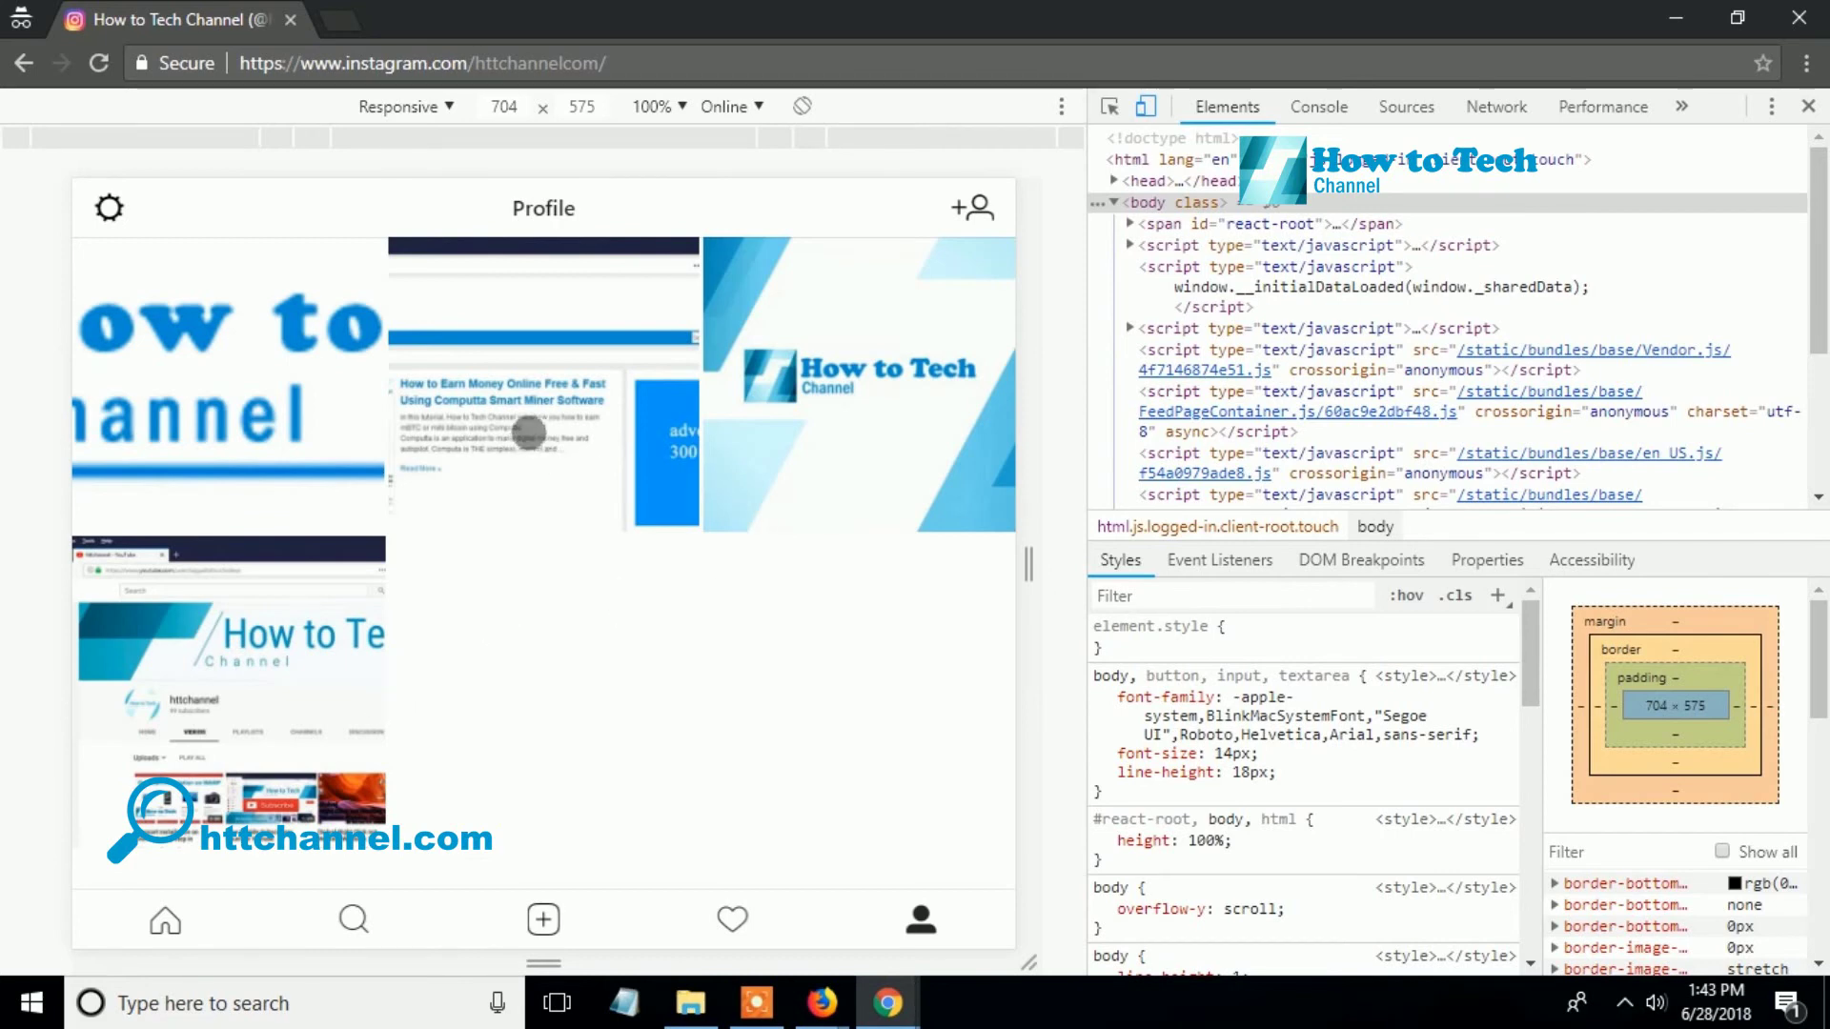
pyautogui.click(529, 433)
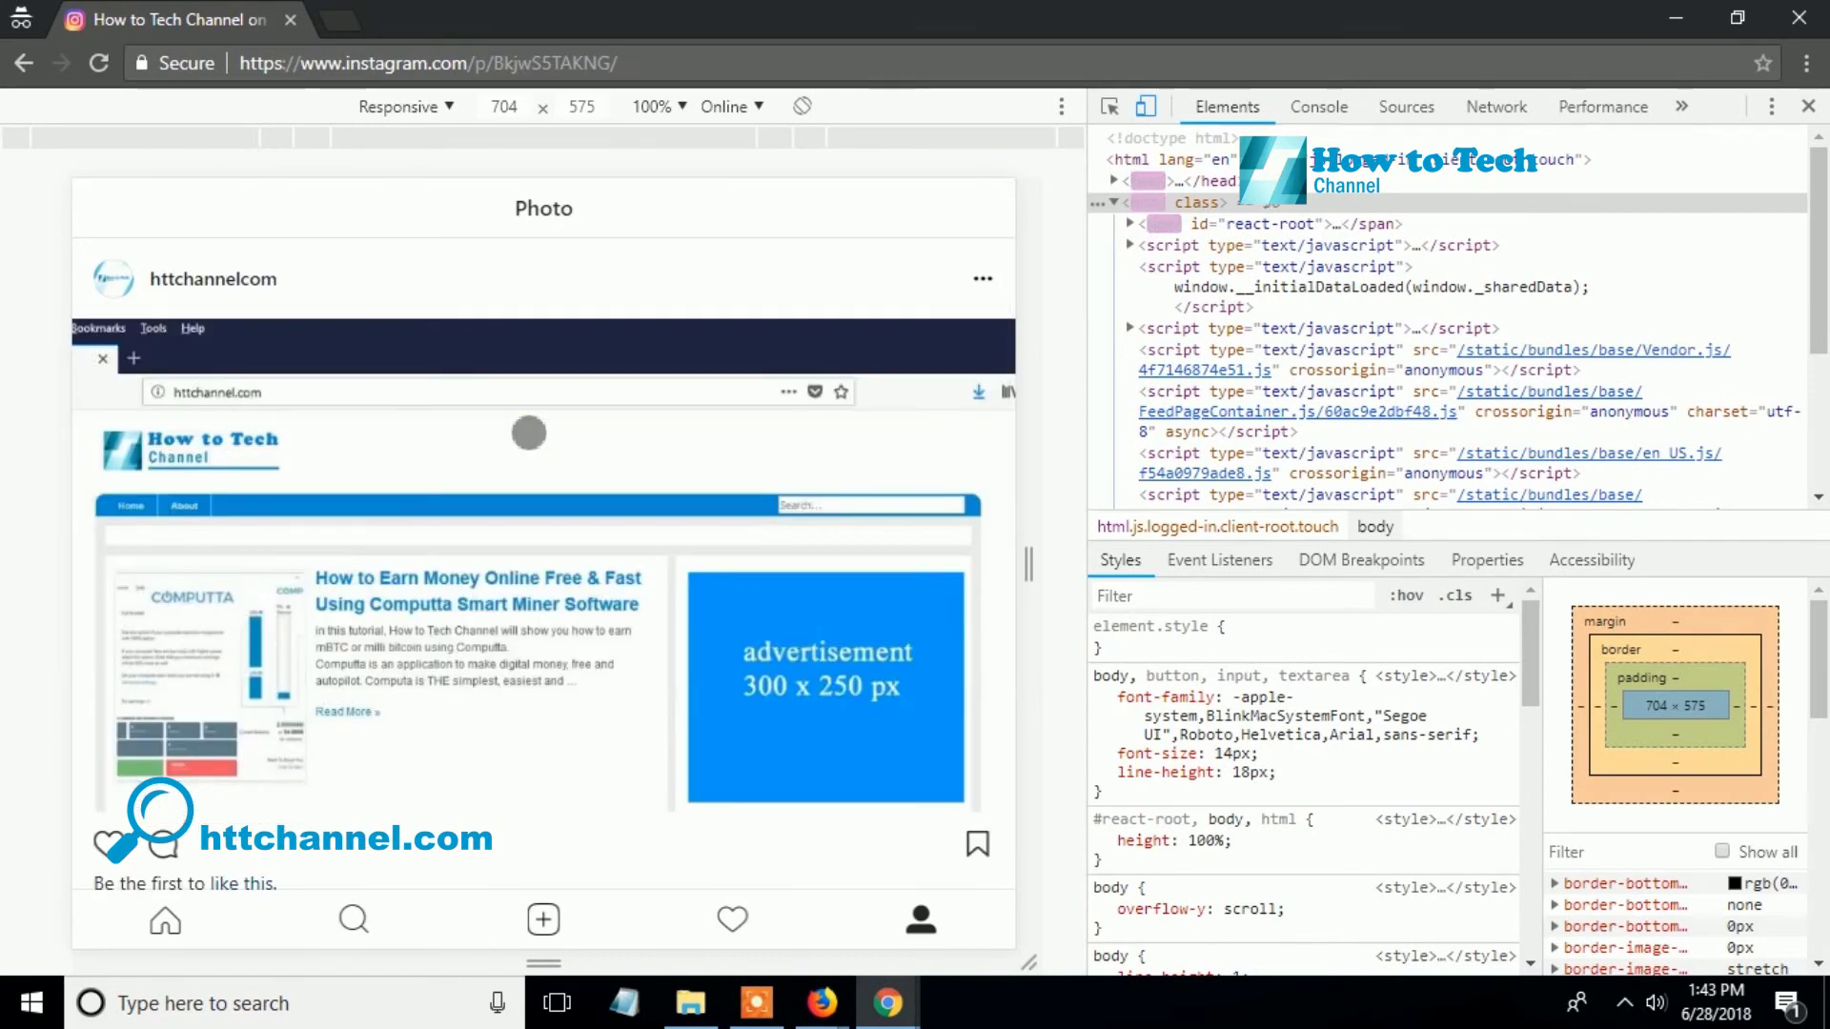
pyautogui.scroll(-1, 529, 434)
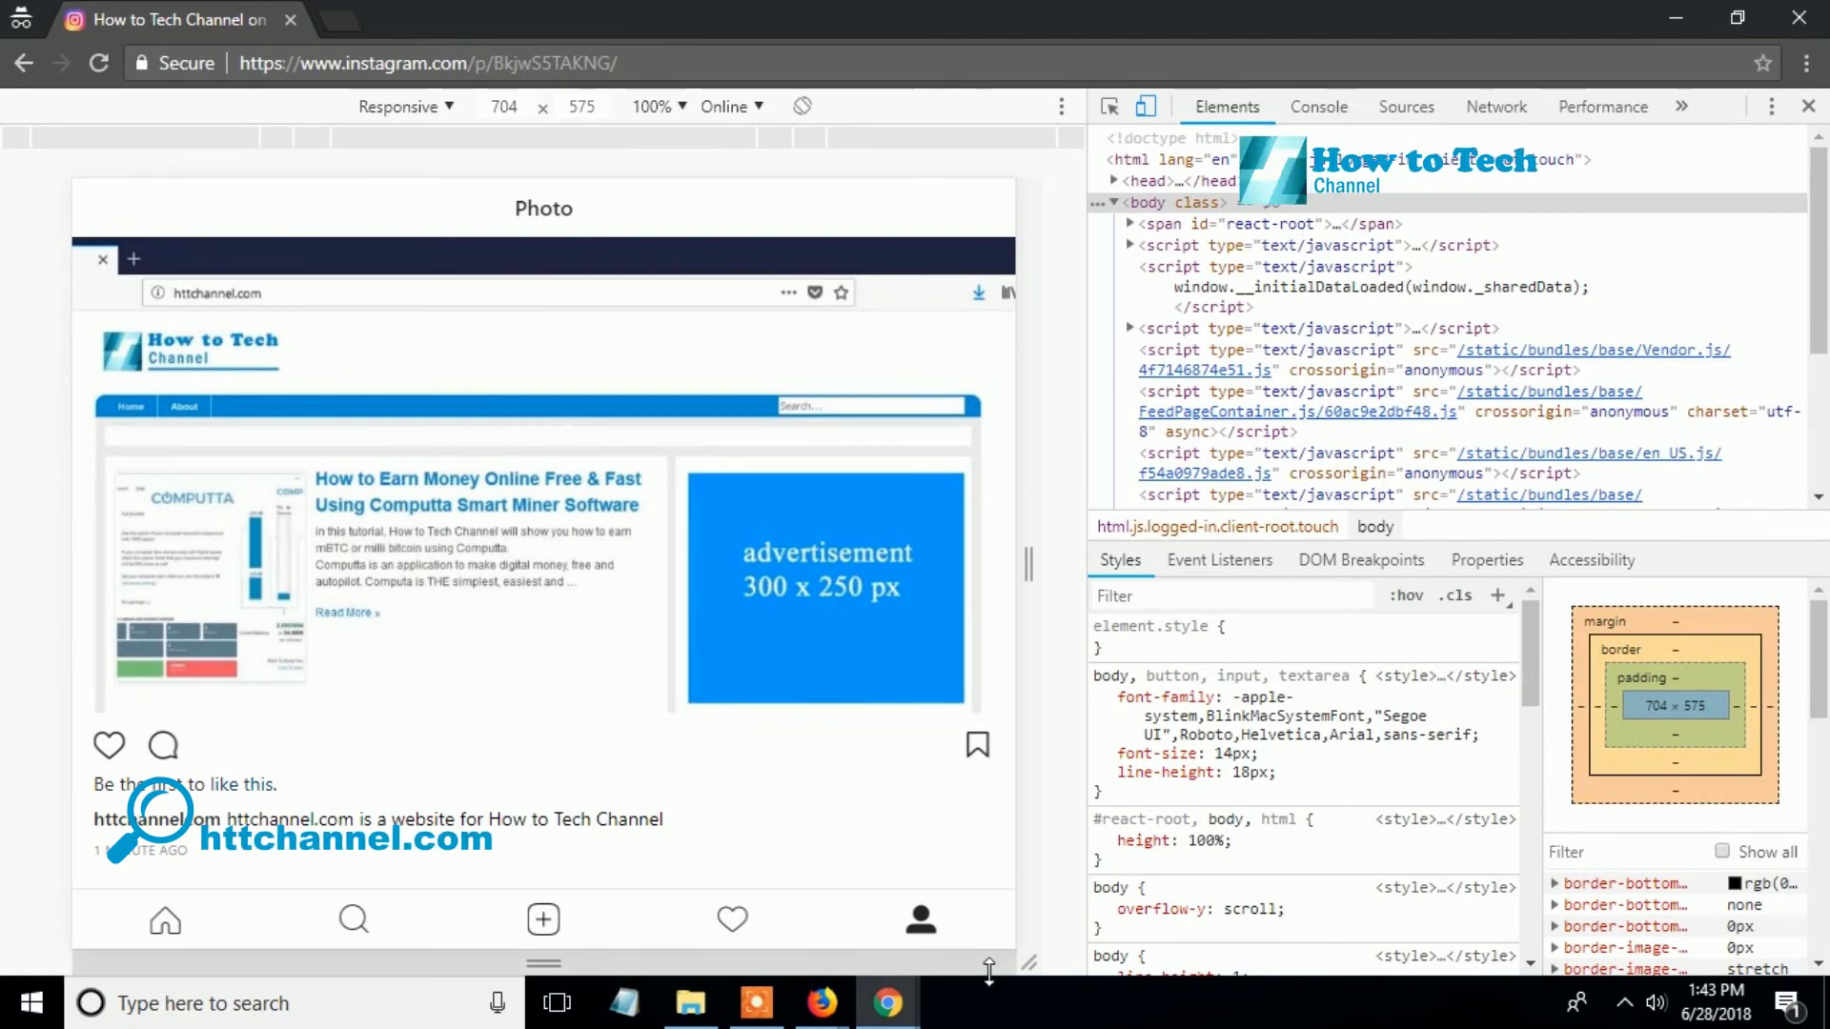
# Back on the profile, open the newest post, the logo image, and scroll through it
pyautogui.click(926, 924)
pyautogui.click(251, 777)
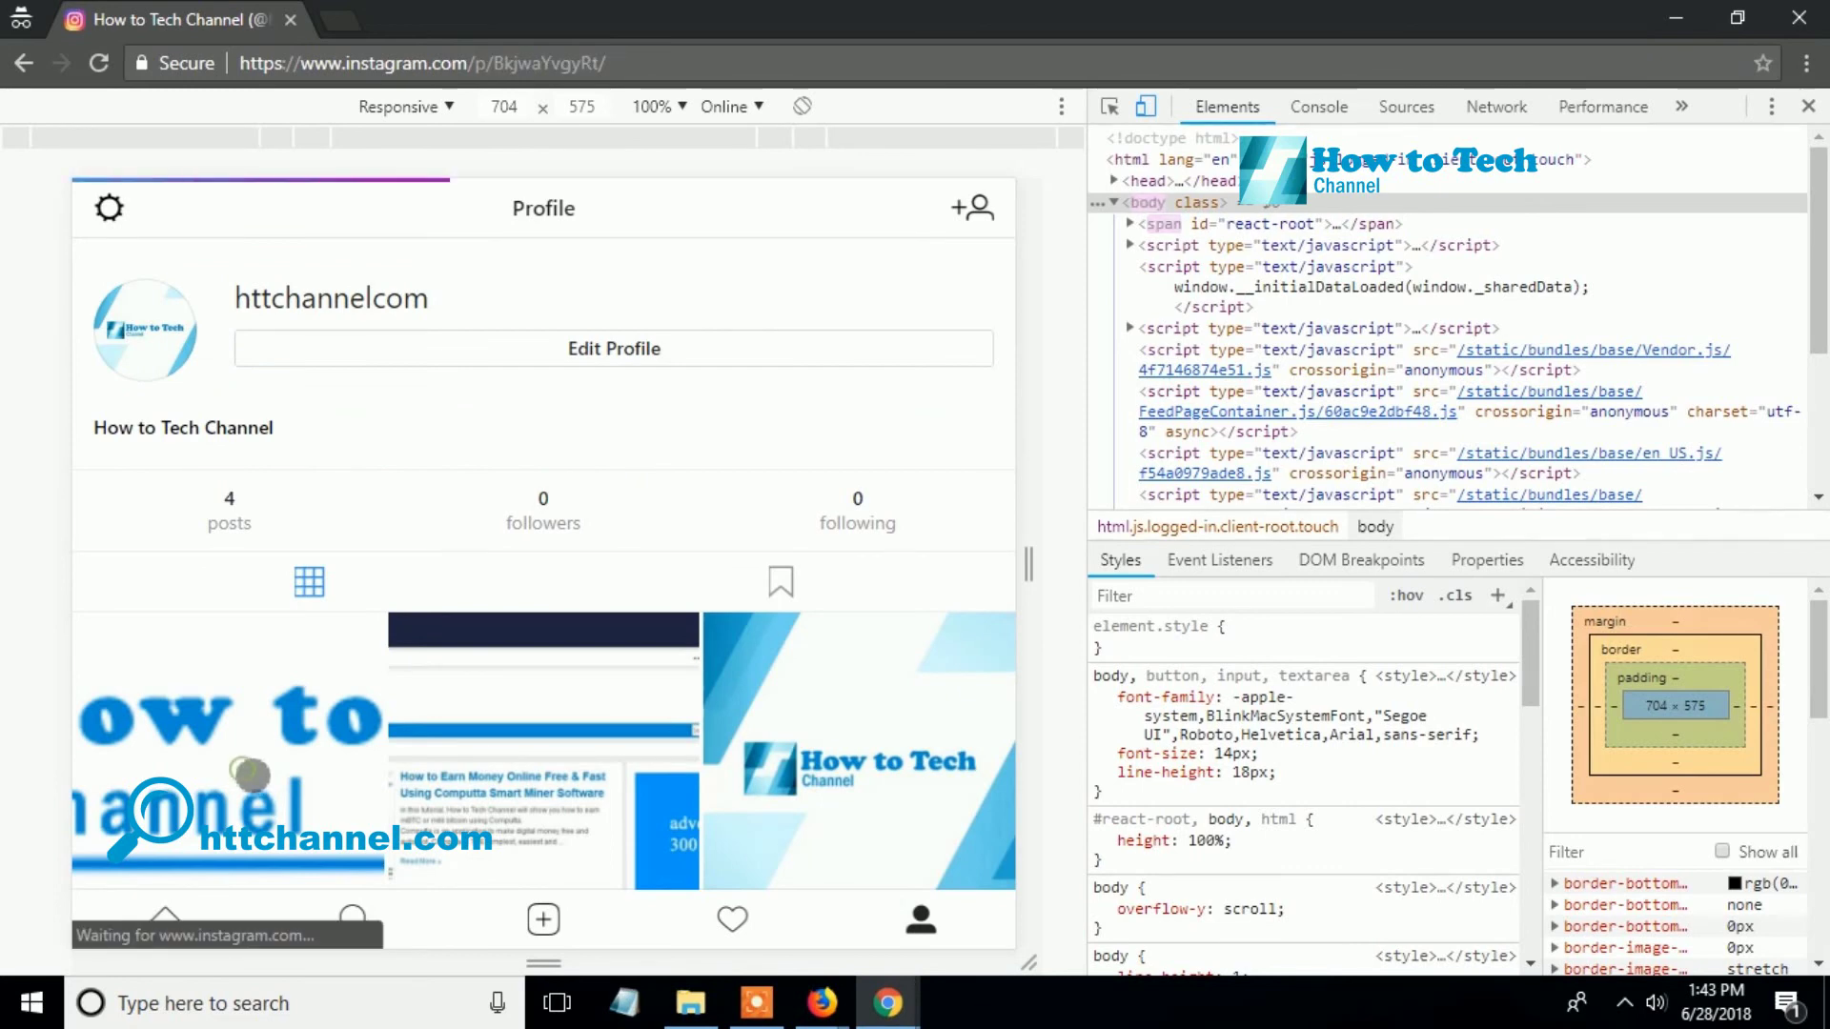
pyautogui.scroll(-1, 629, 672)
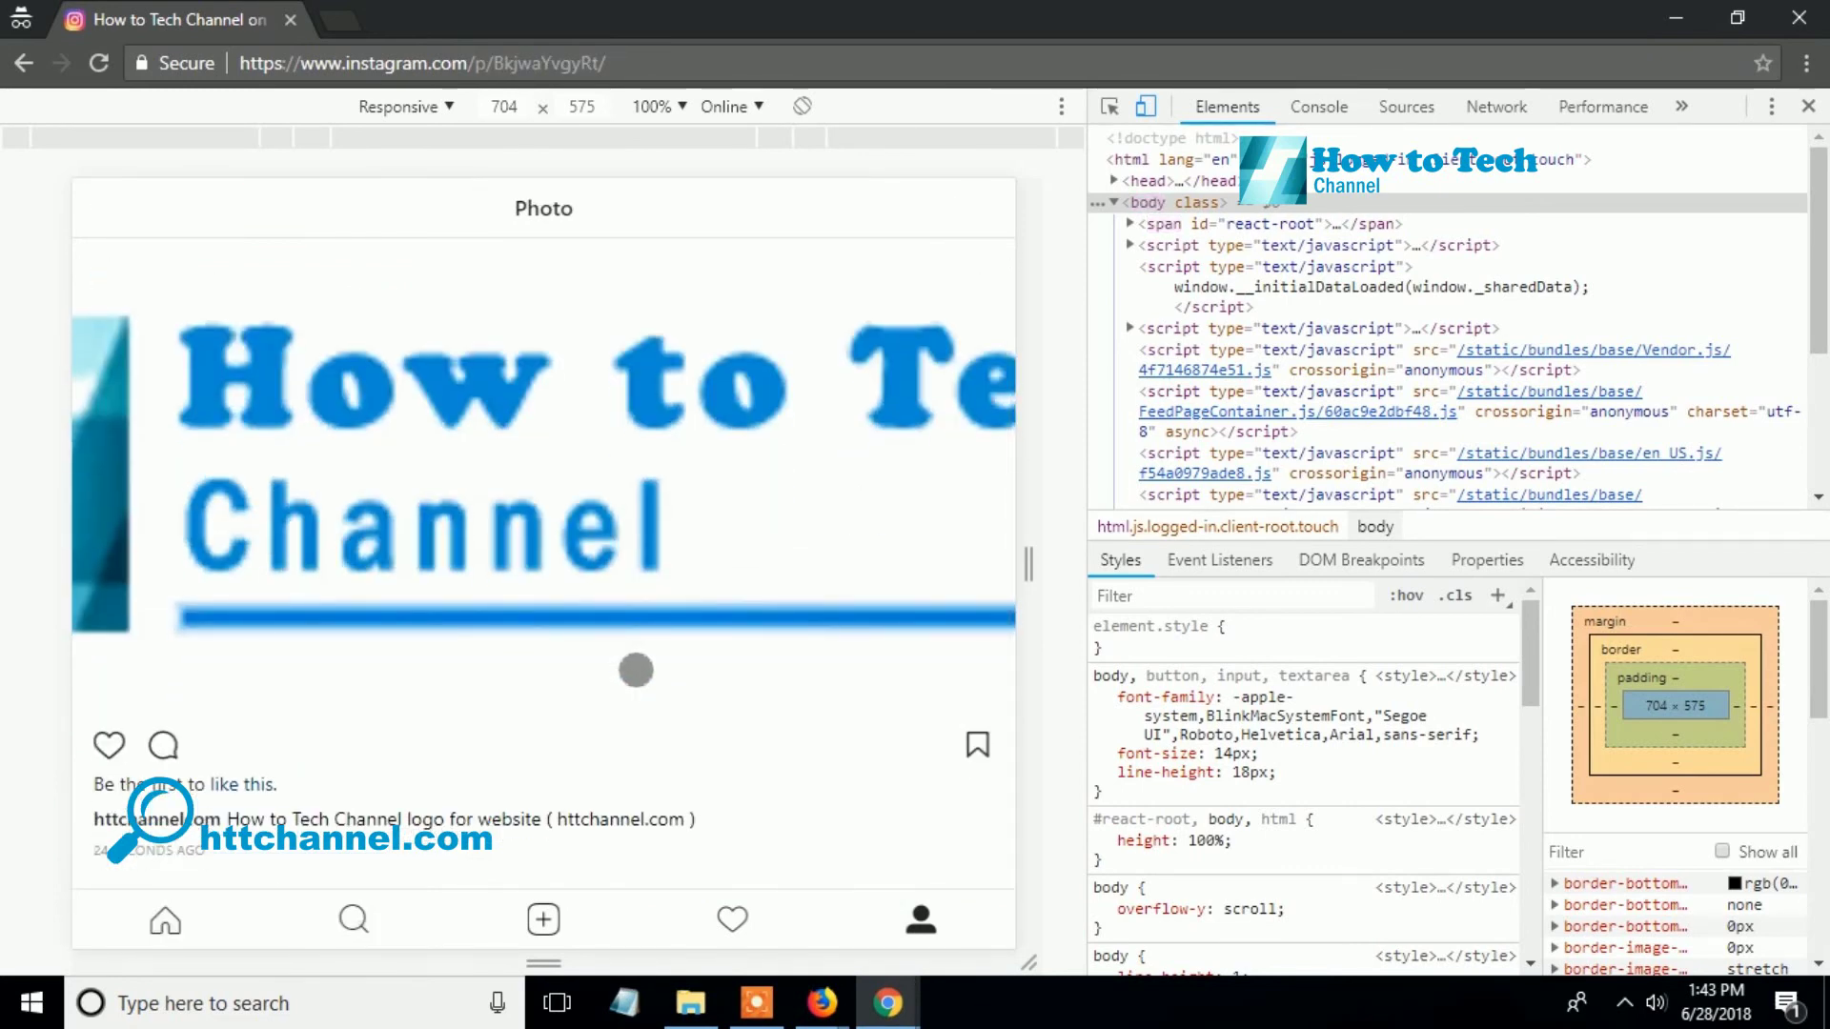
# Return to the httchannelcom profile and start a new post
pyautogui.click(925, 915)
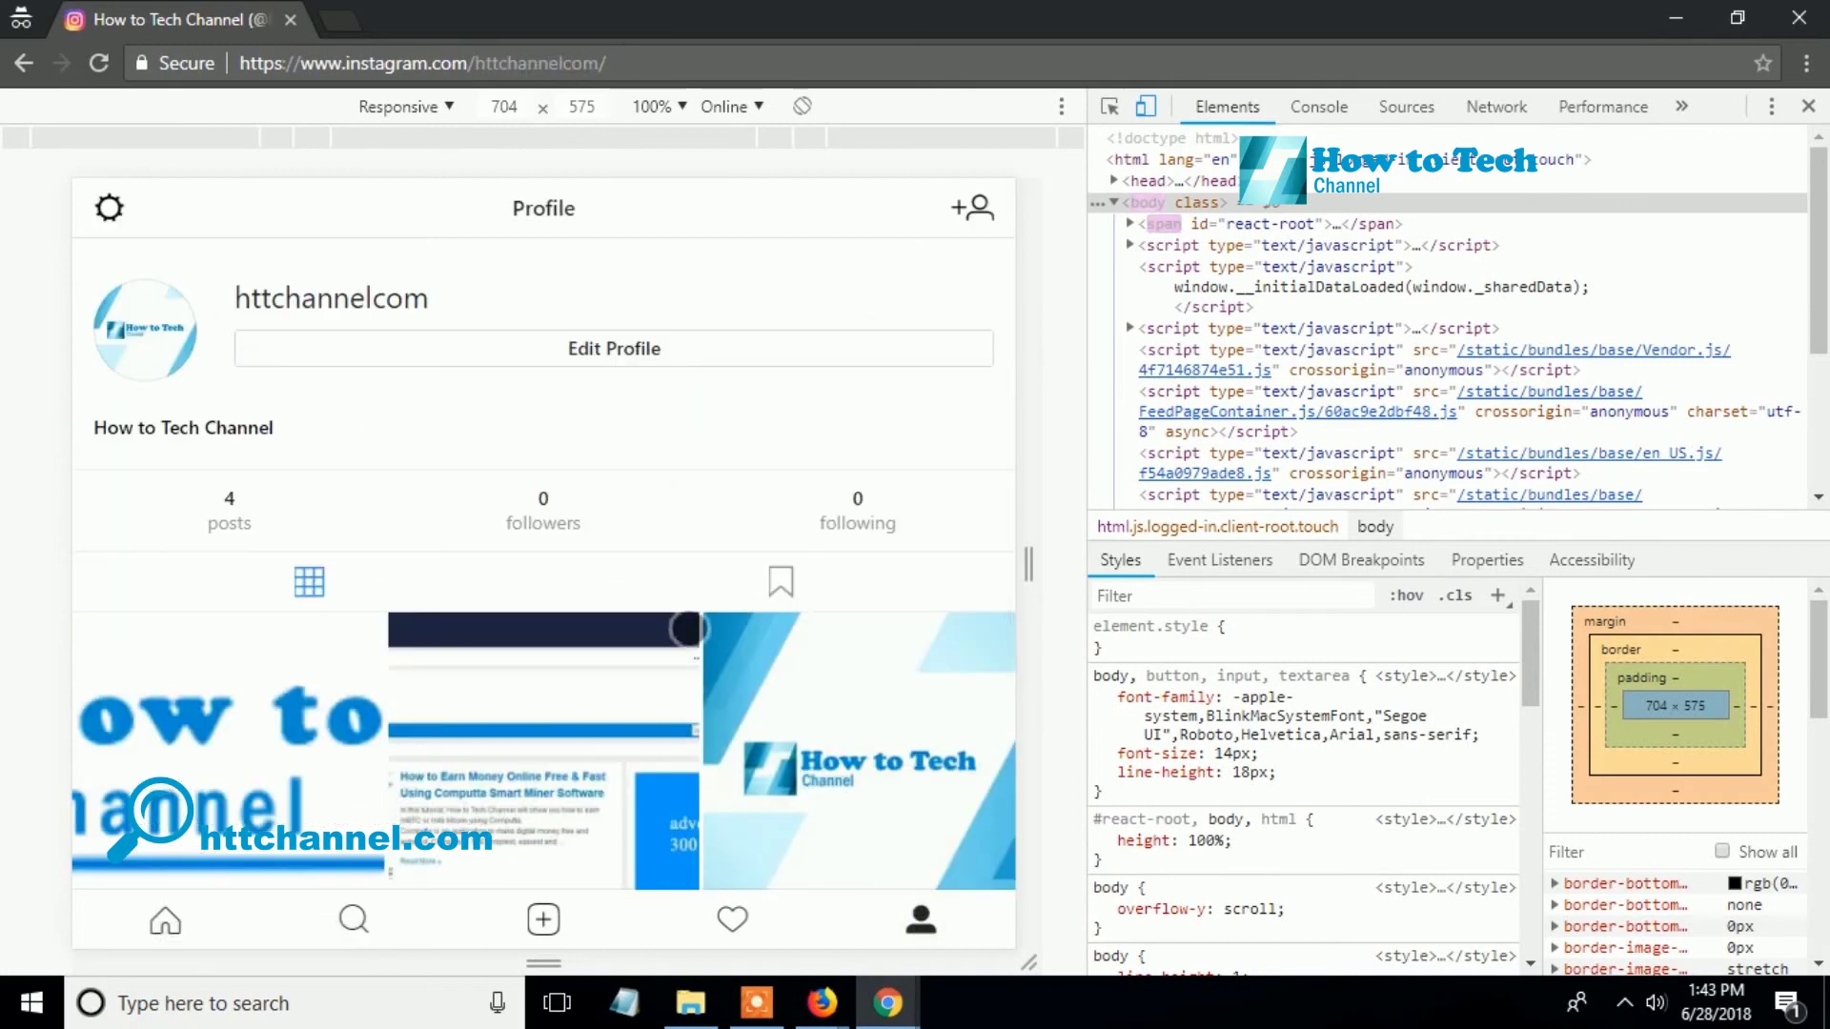
pyautogui.scroll(-4, 688, 626)
pyautogui.click(543, 920)
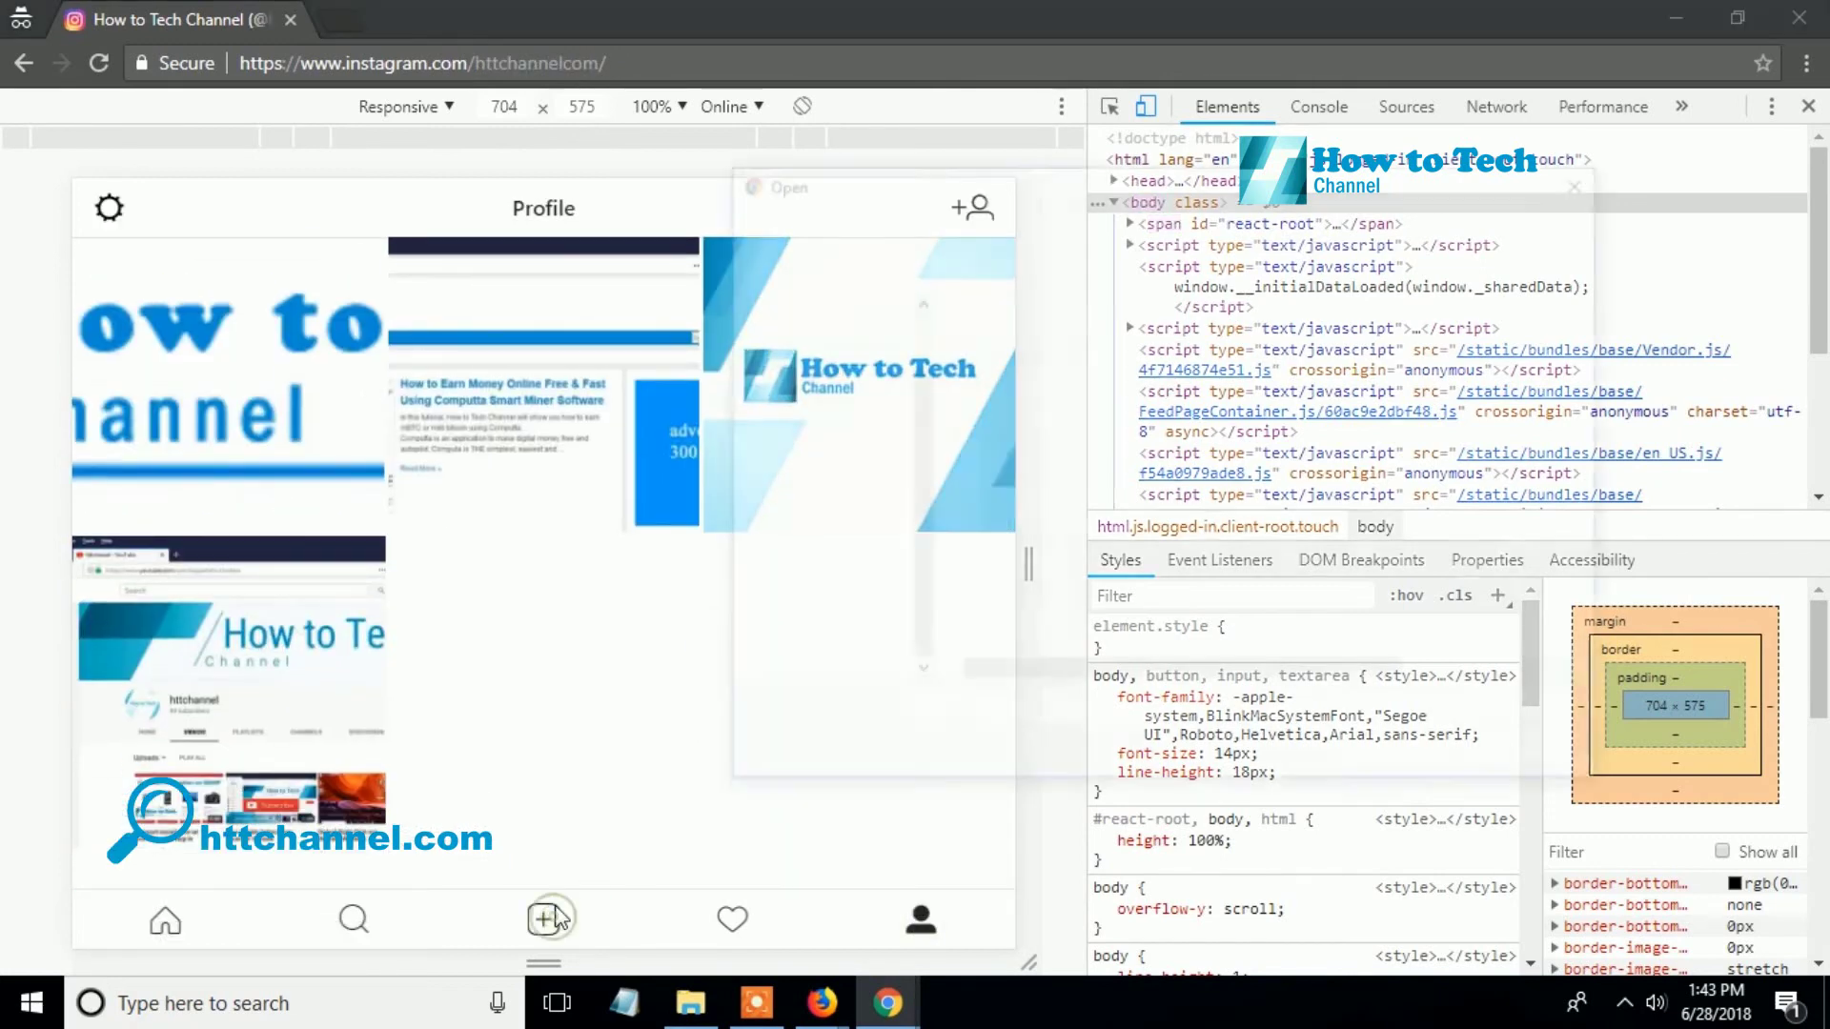
# Show All Files, pick subscribe.png as the post image, and continue to the caption step
pyautogui.click(1410, 717)
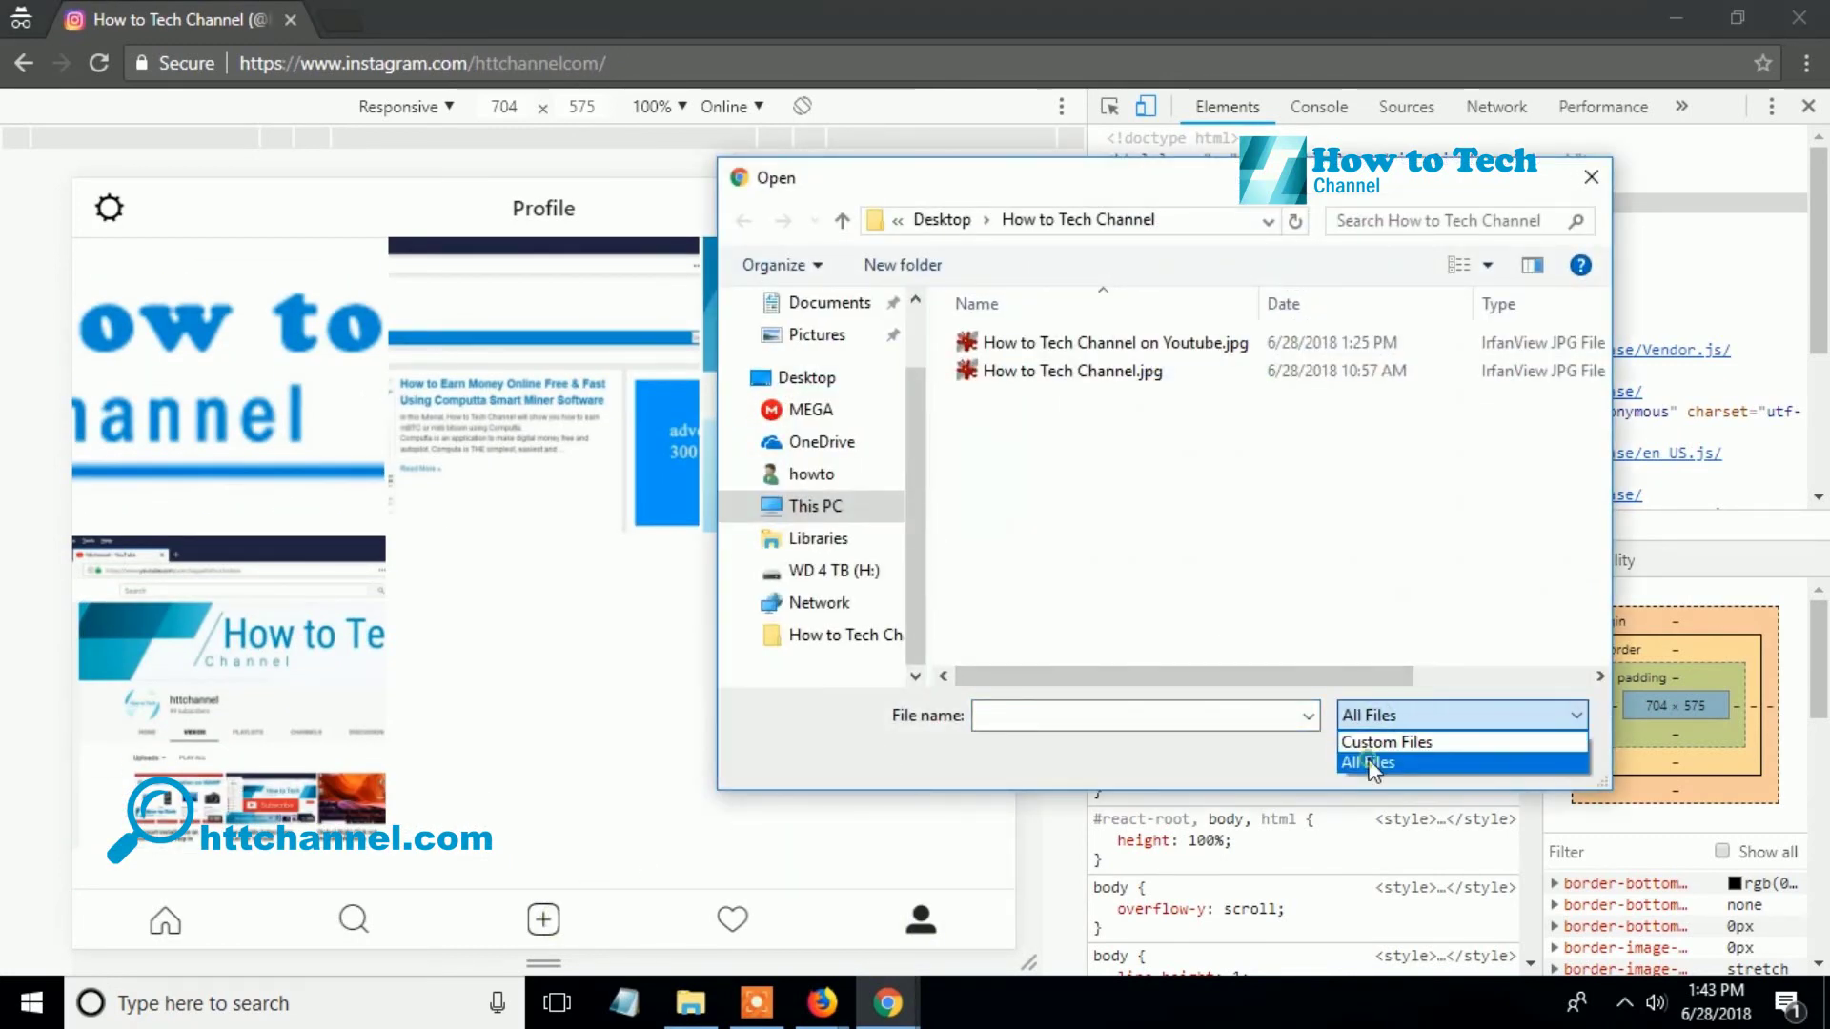
pyautogui.click(1376, 761)
pyautogui.doubleClick(1032, 455)
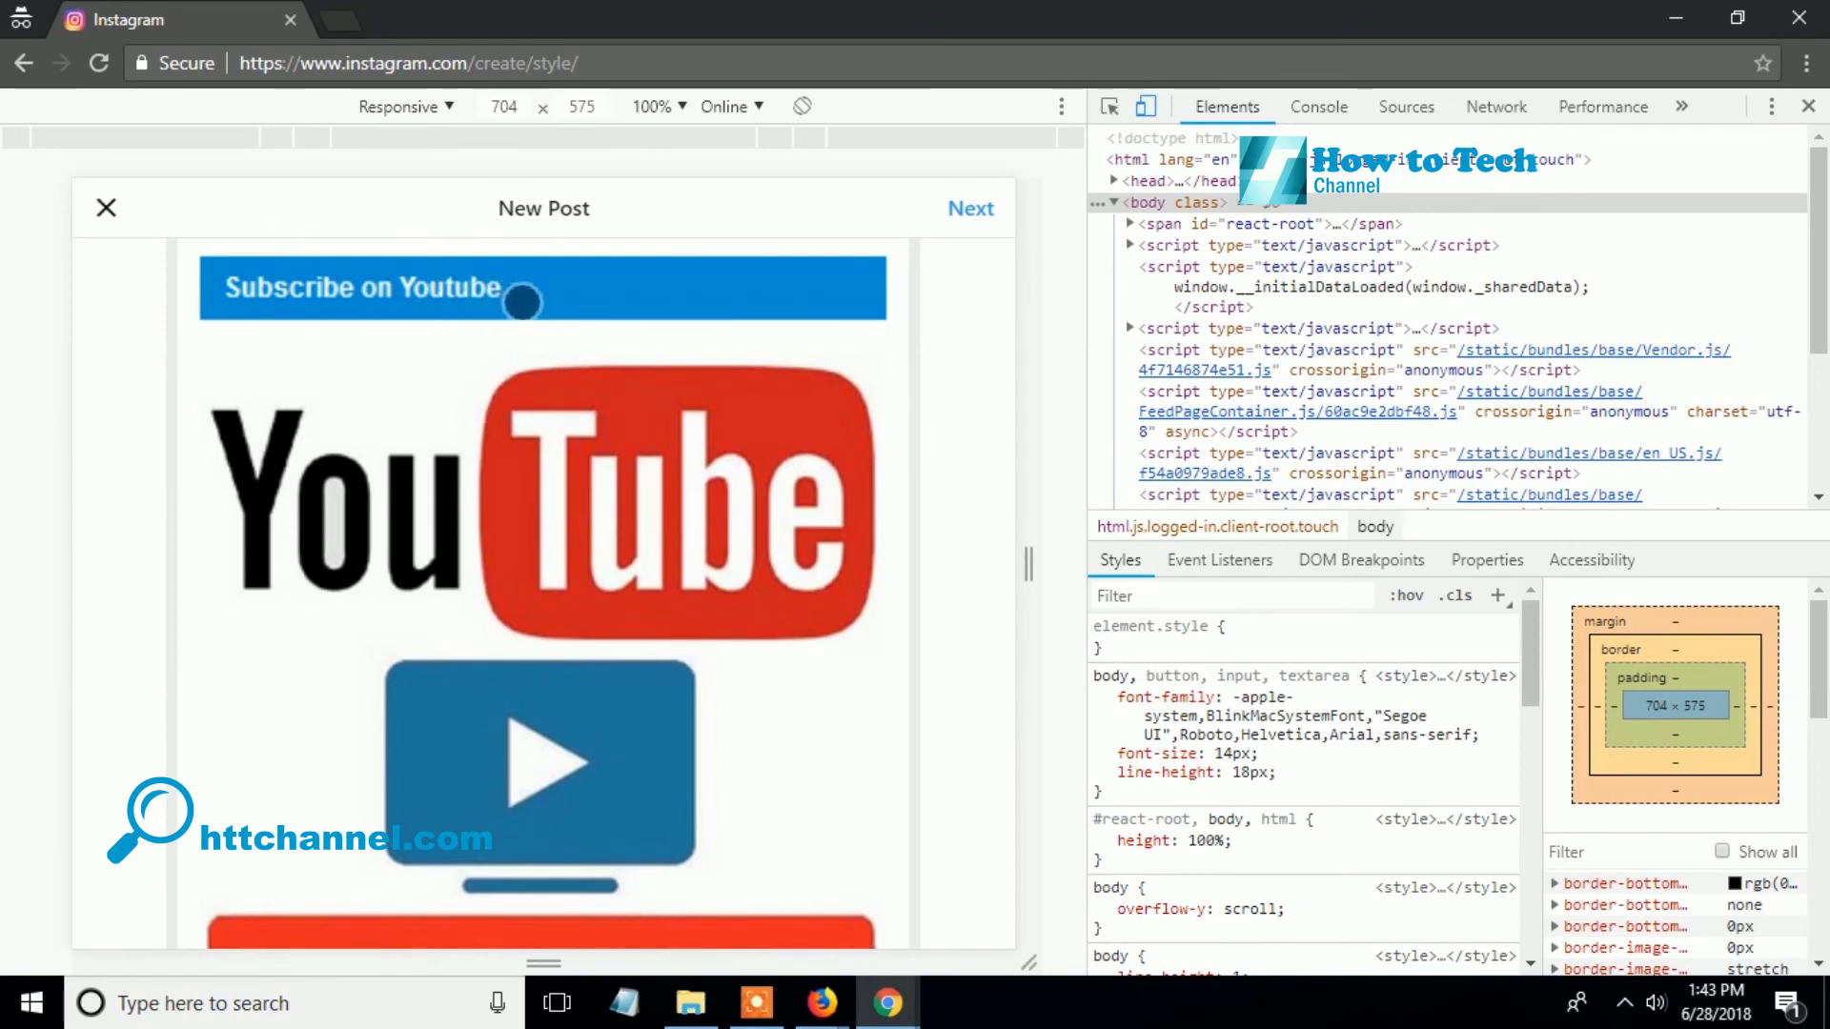
pyautogui.scroll(-3, 600, 413)
pyautogui.scroll(3, 600, 413)
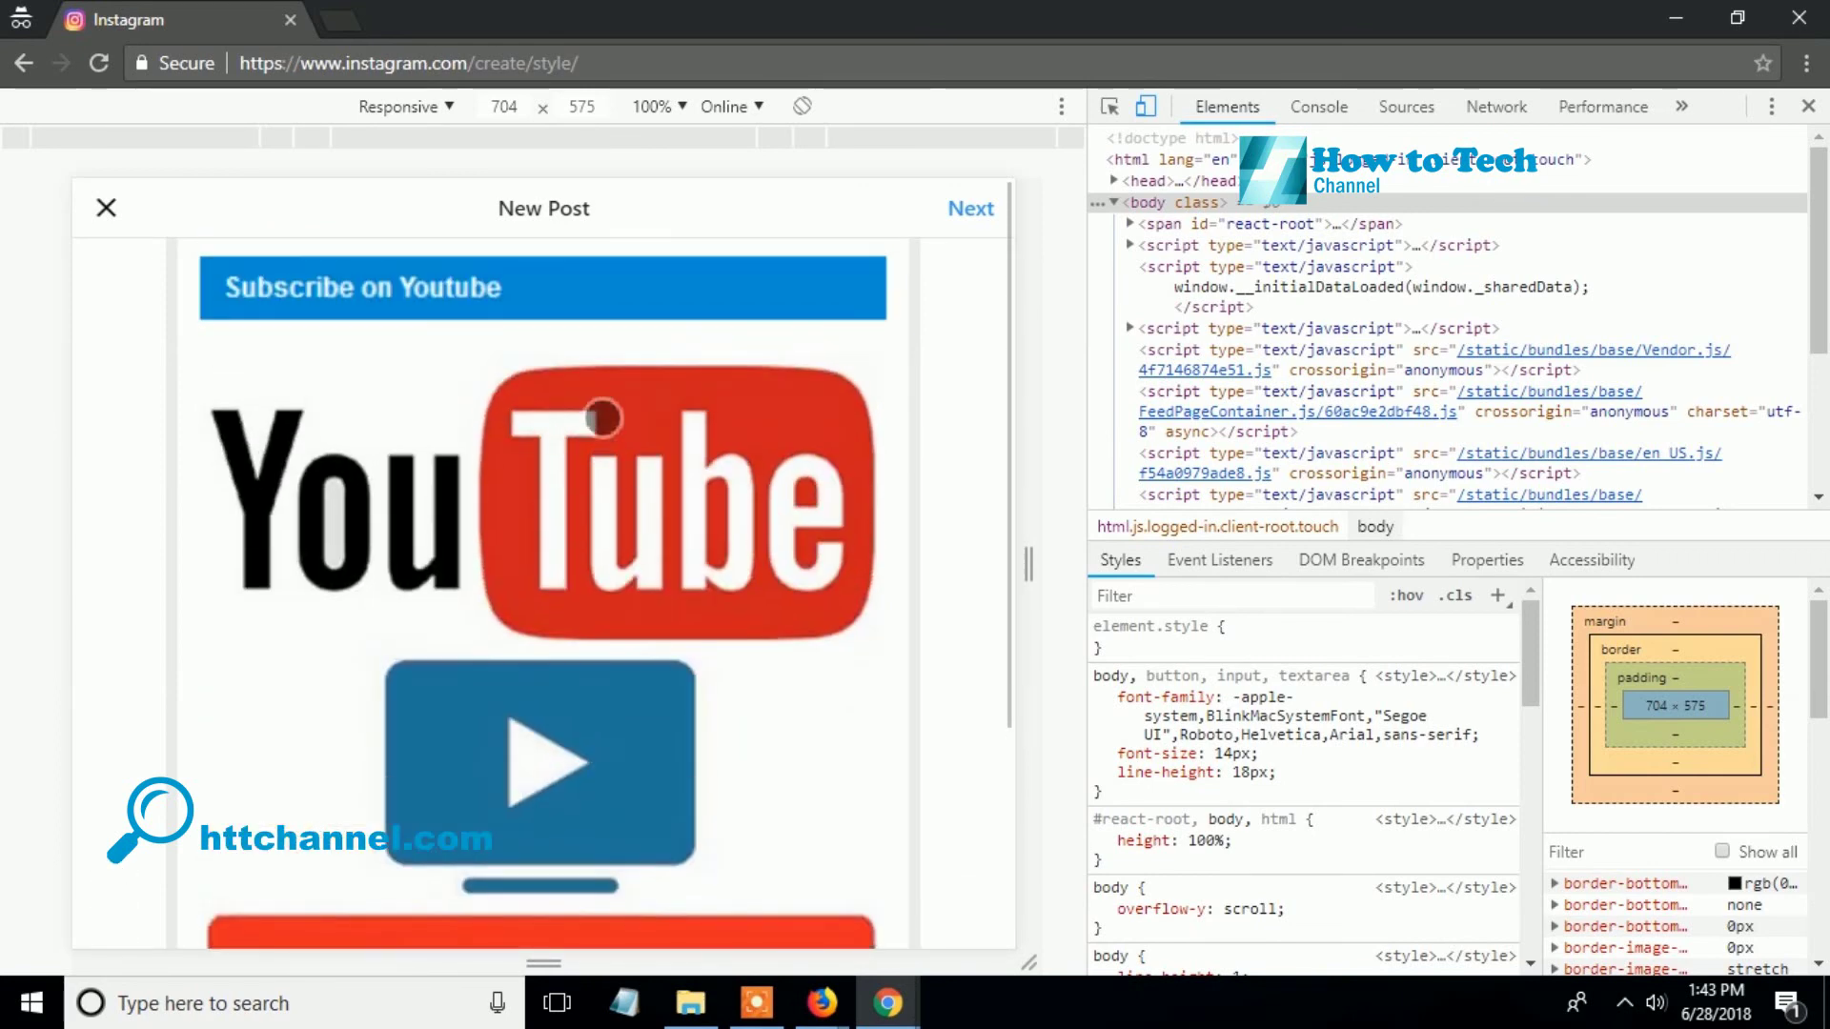
pyautogui.click(968, 208)
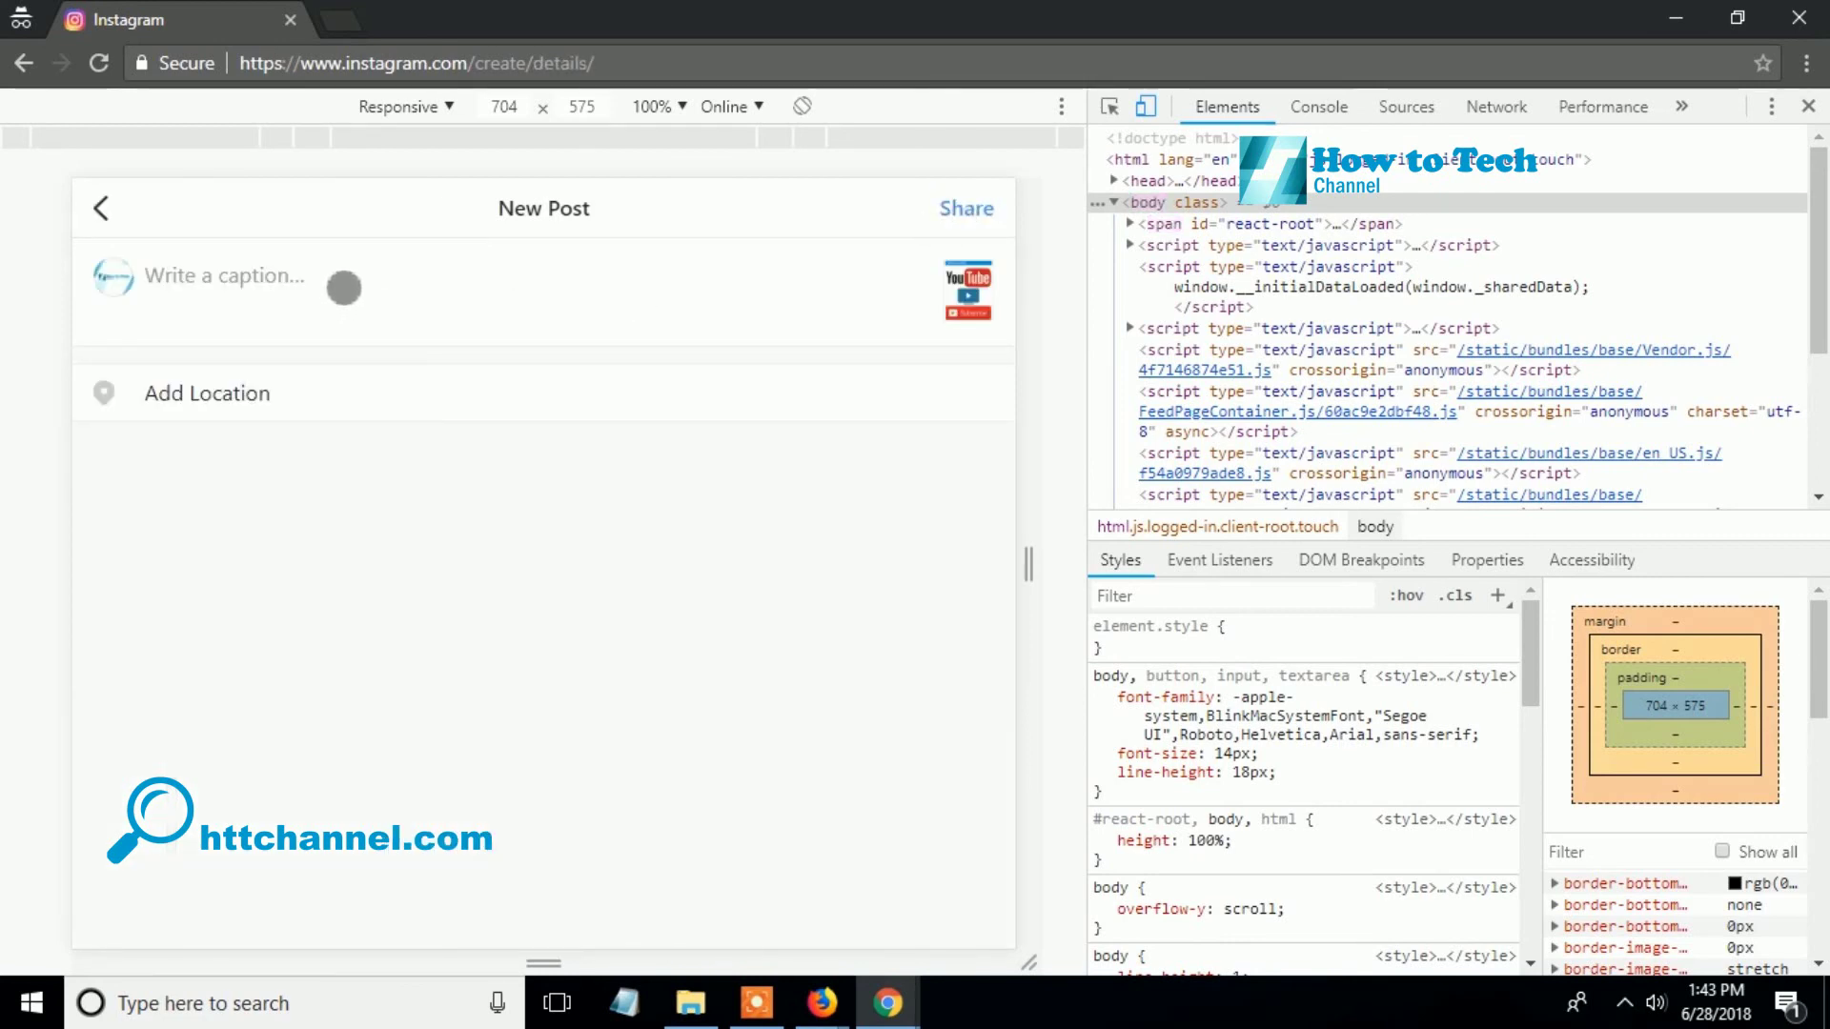
# Caption the subscribe image 'Please Subscribe and thank's for watching ^_^' and share it
pyautogui.click(343, 285)
pyautogui.write('Please')
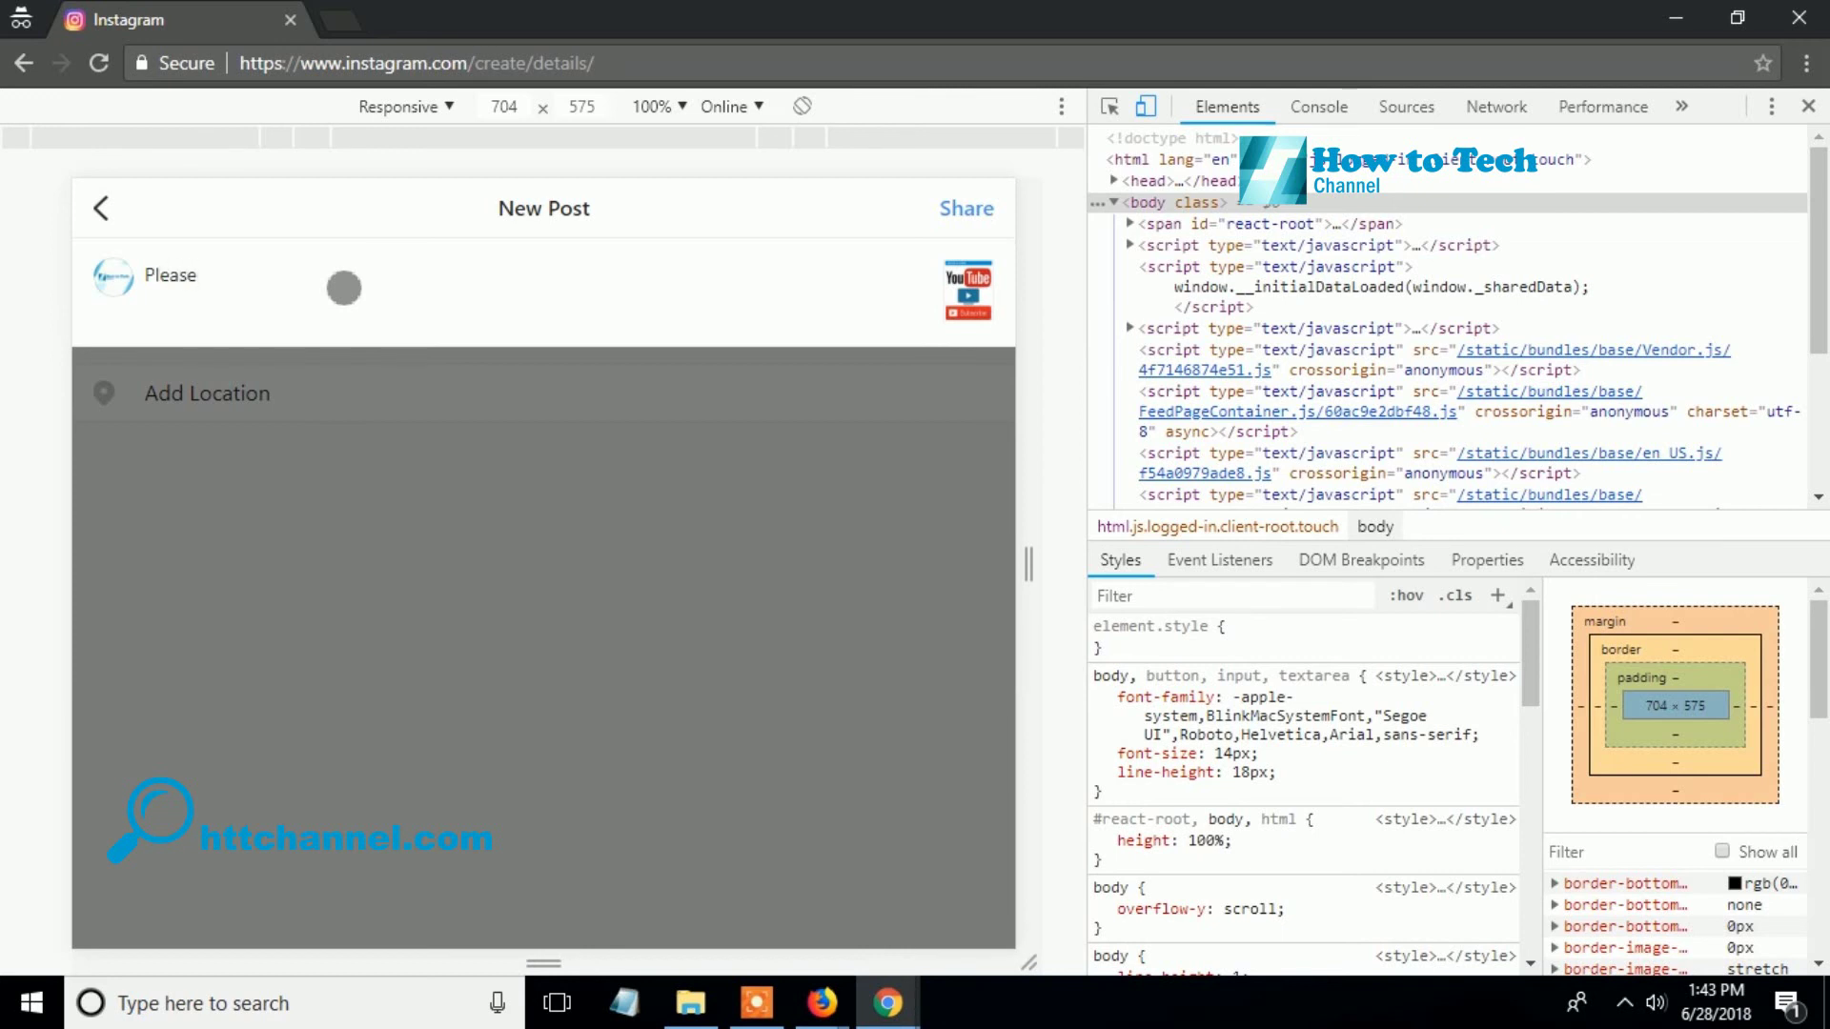
pyautogui.write(" Subscribe and thank's f")
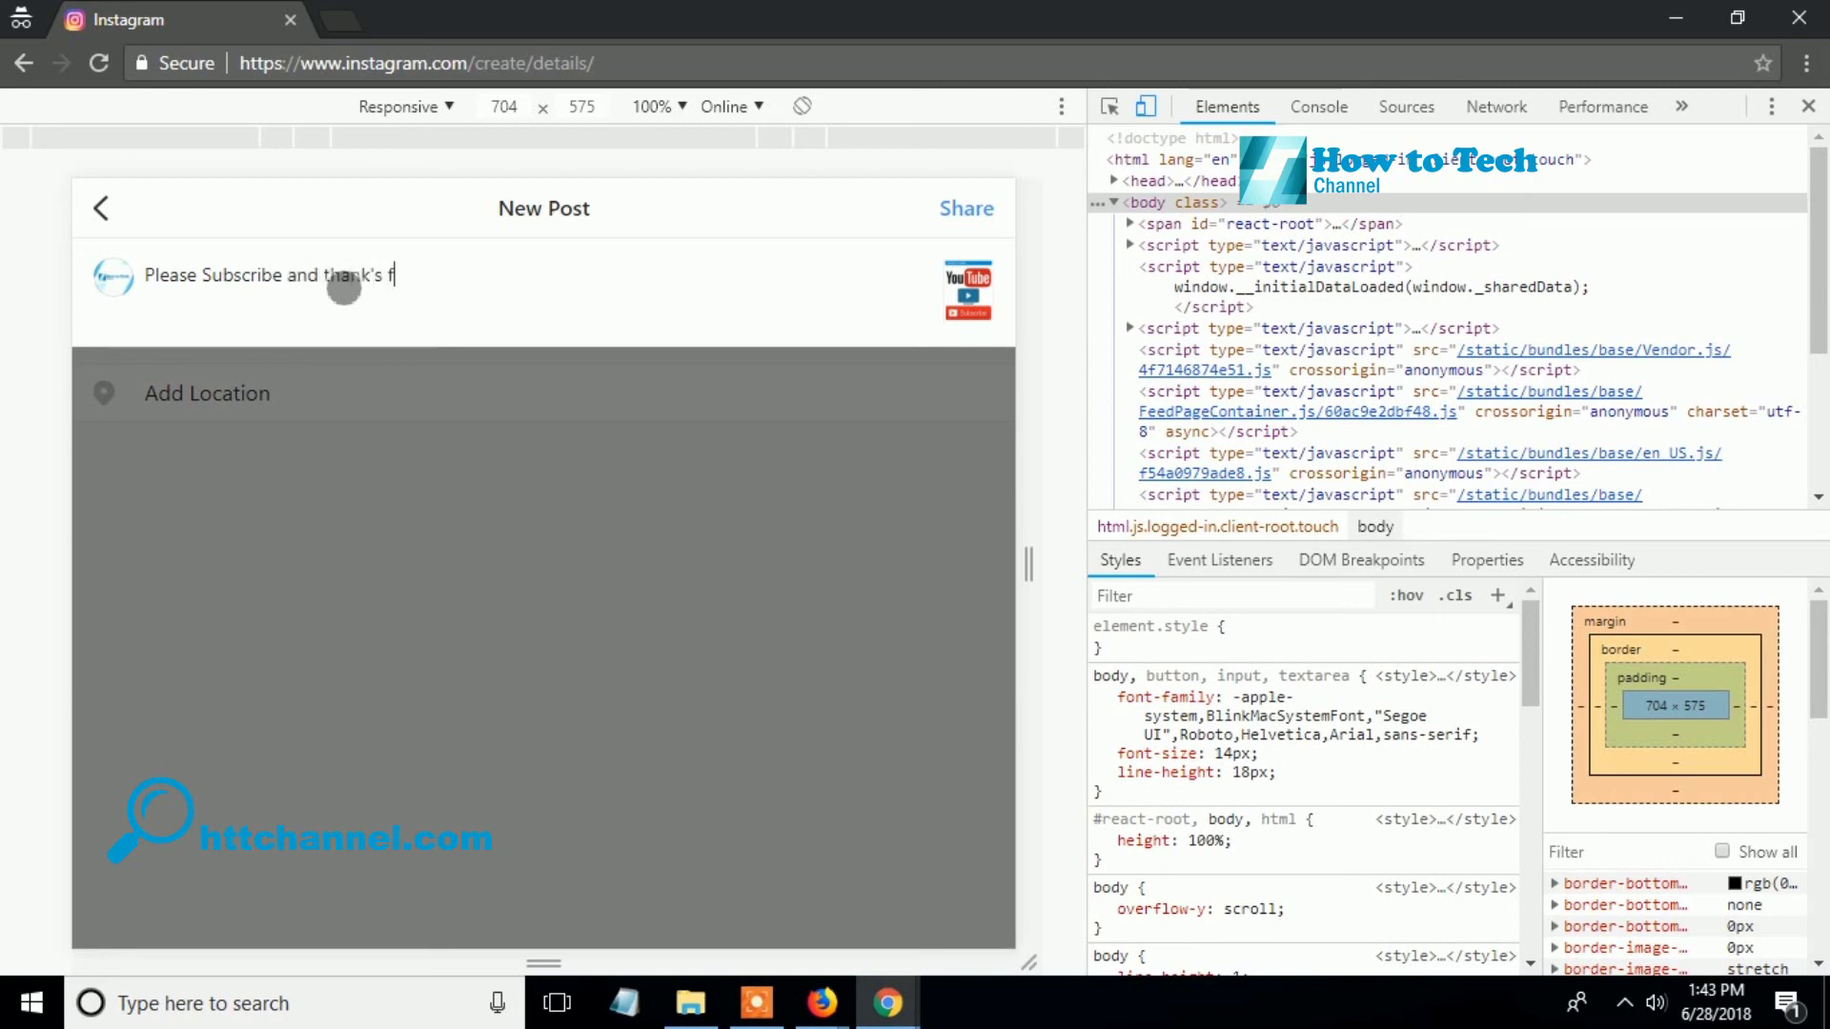
pyautogui.write('or')
pyautogui.write('watching')
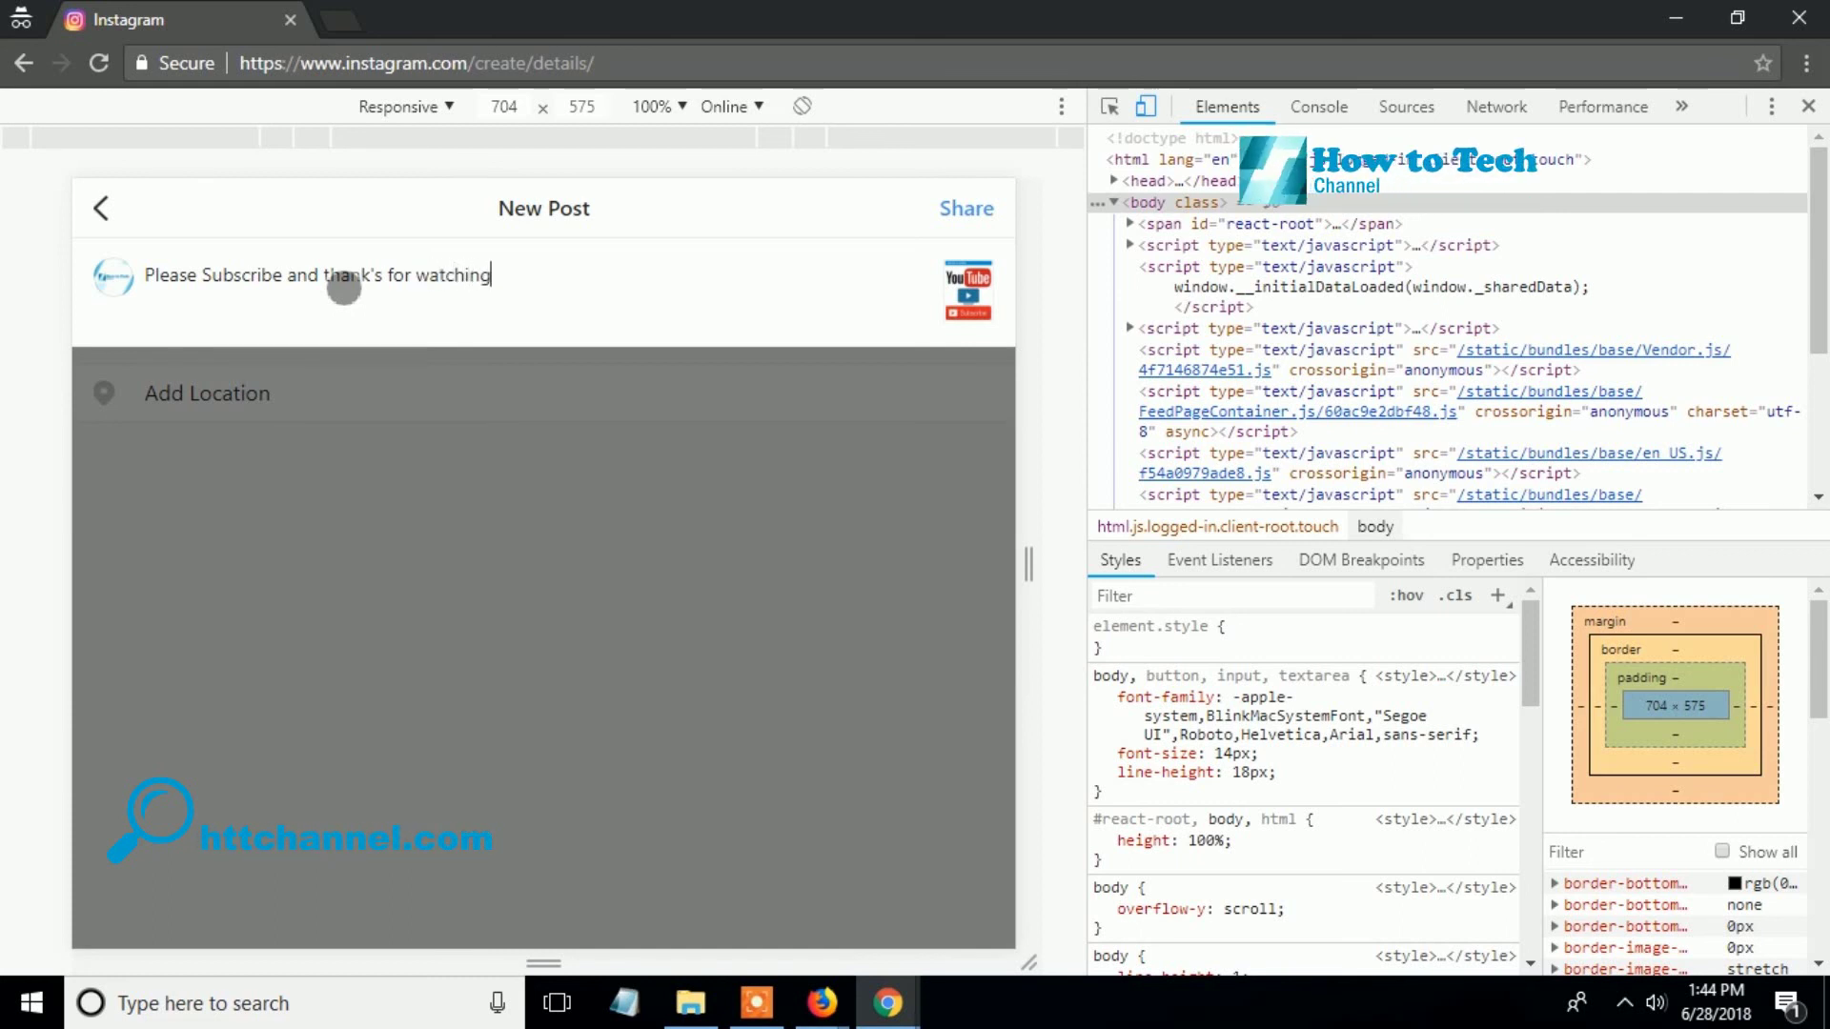
pyautogui.write(' ^_^')
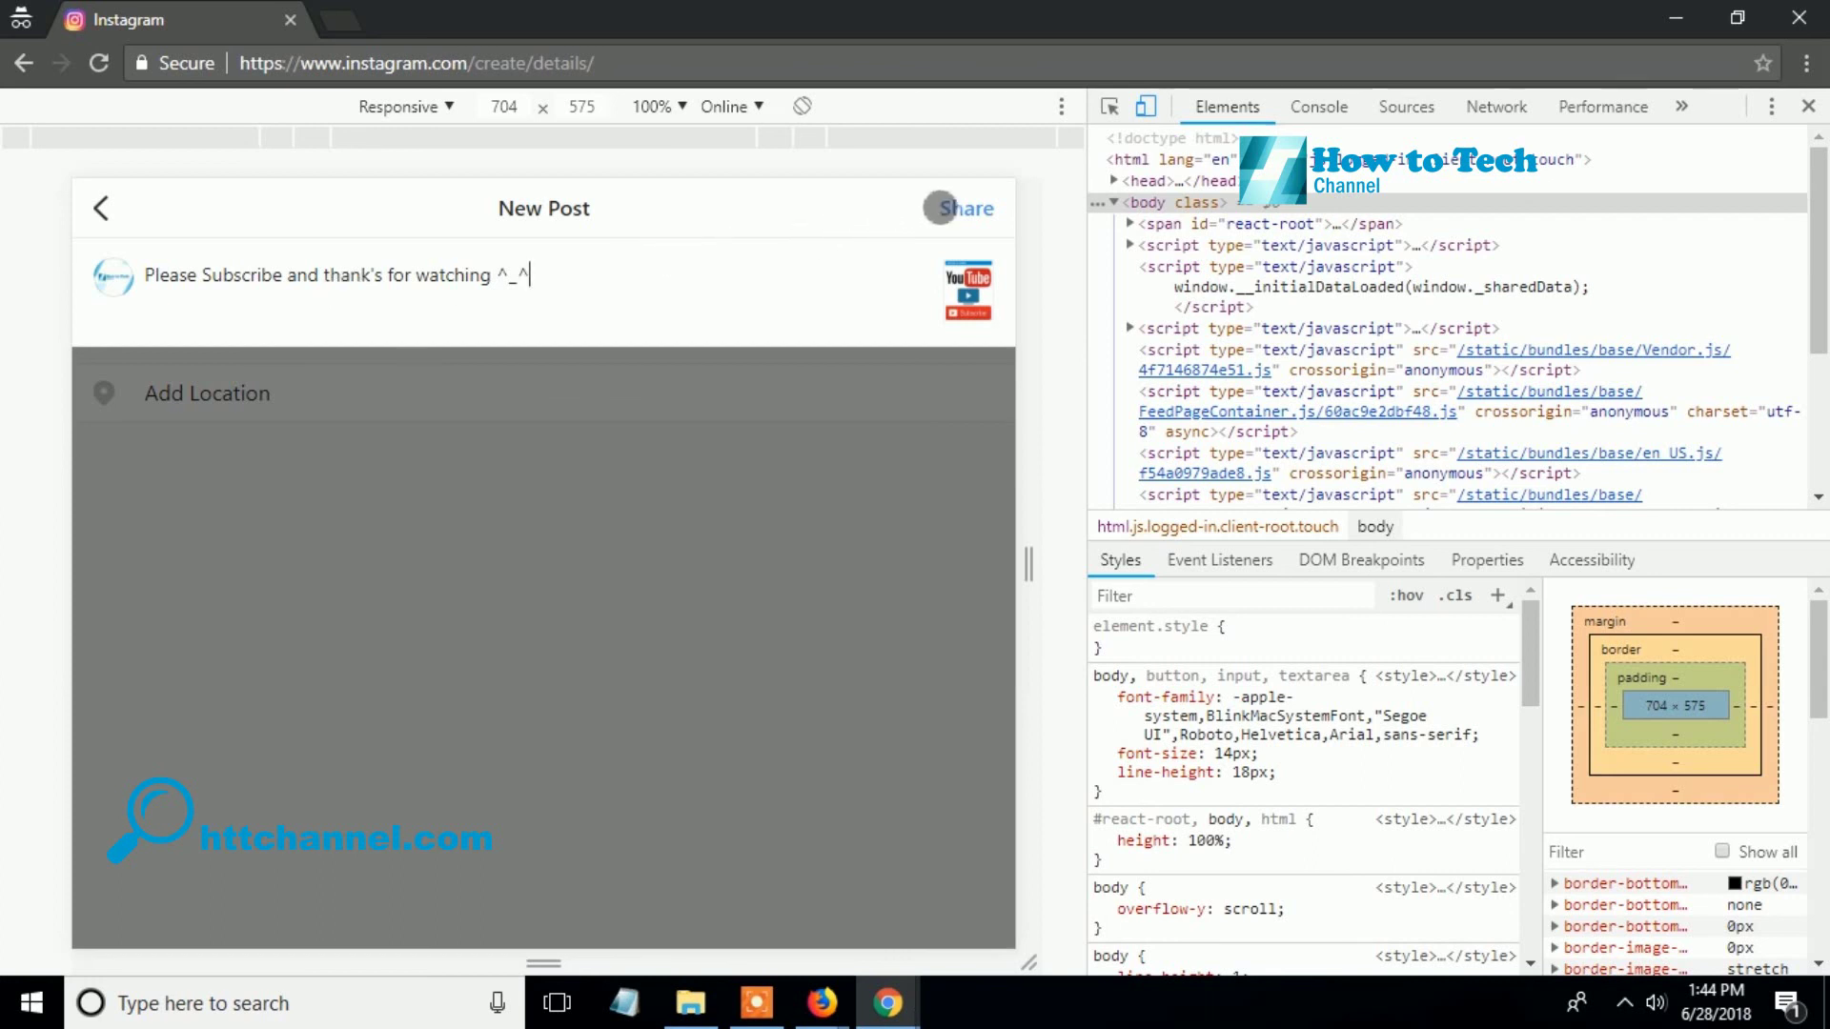
pyautogui.click(964, 210)
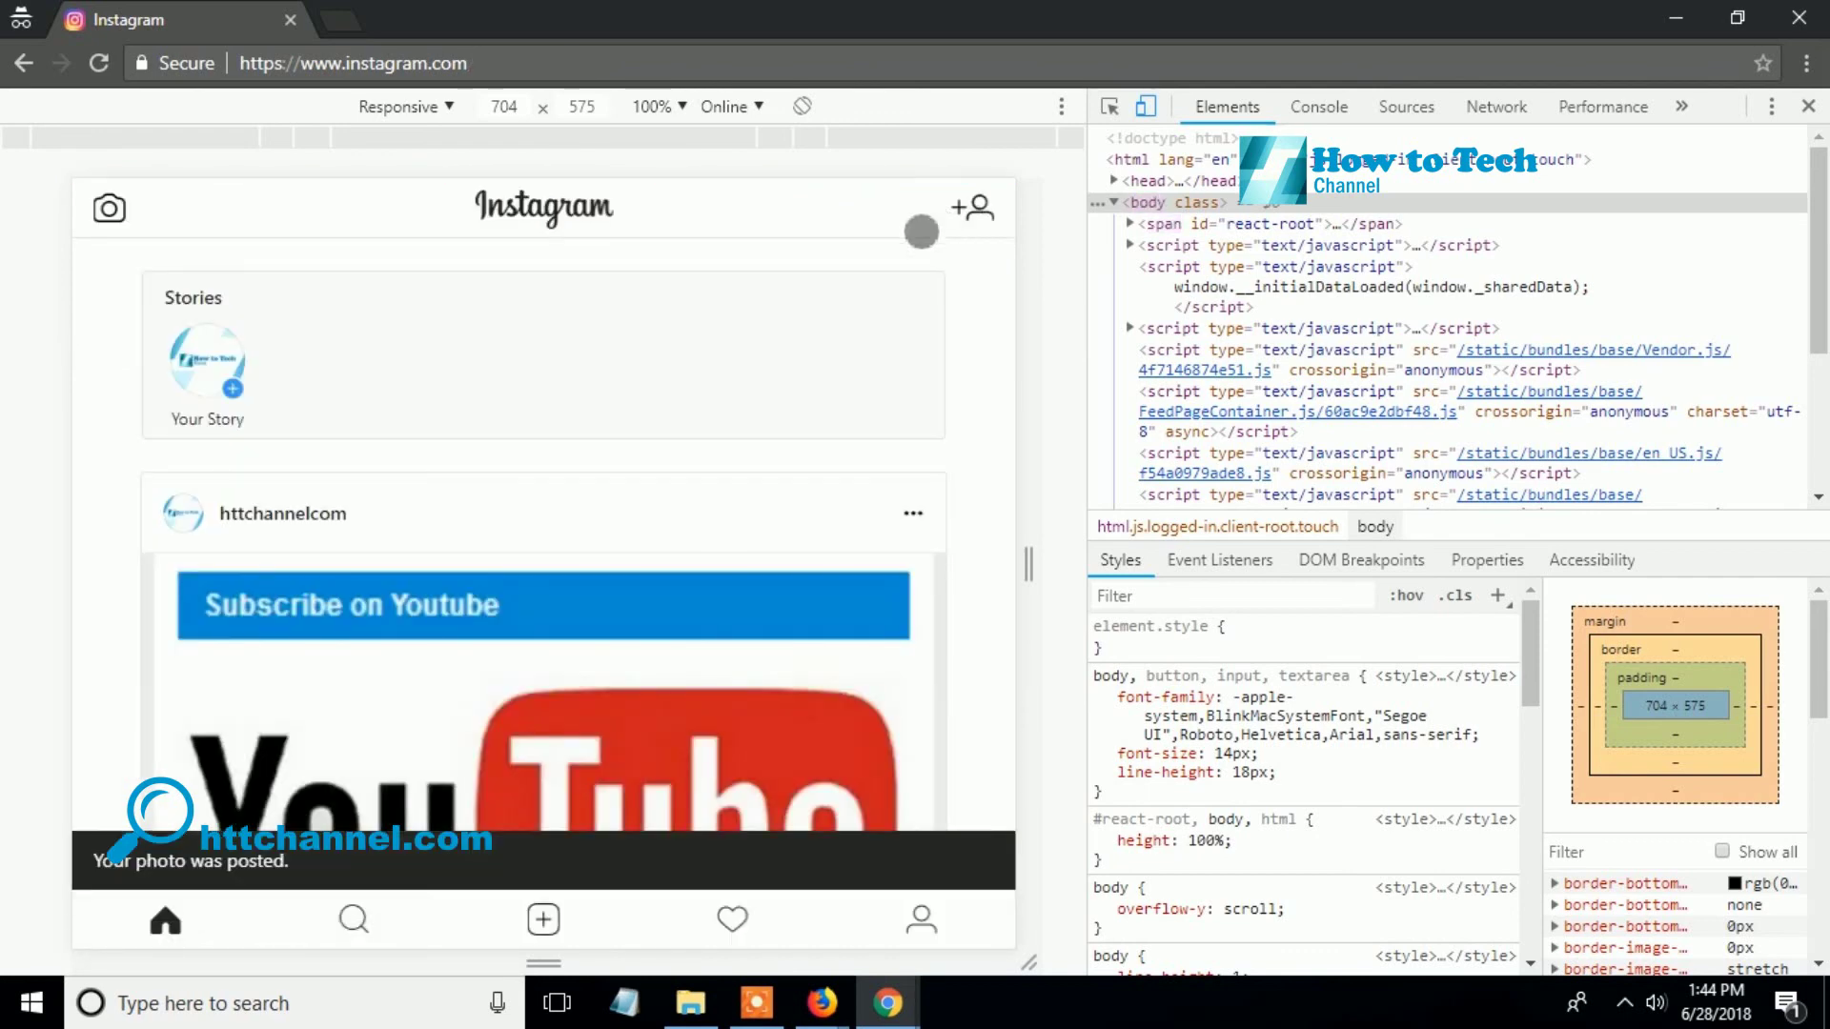
# Open the httchannelcom profile to check it now has five posts
pyautogui.scroll(-5, 814, 399)
pyautogui.scroll(-3, 815, 398)
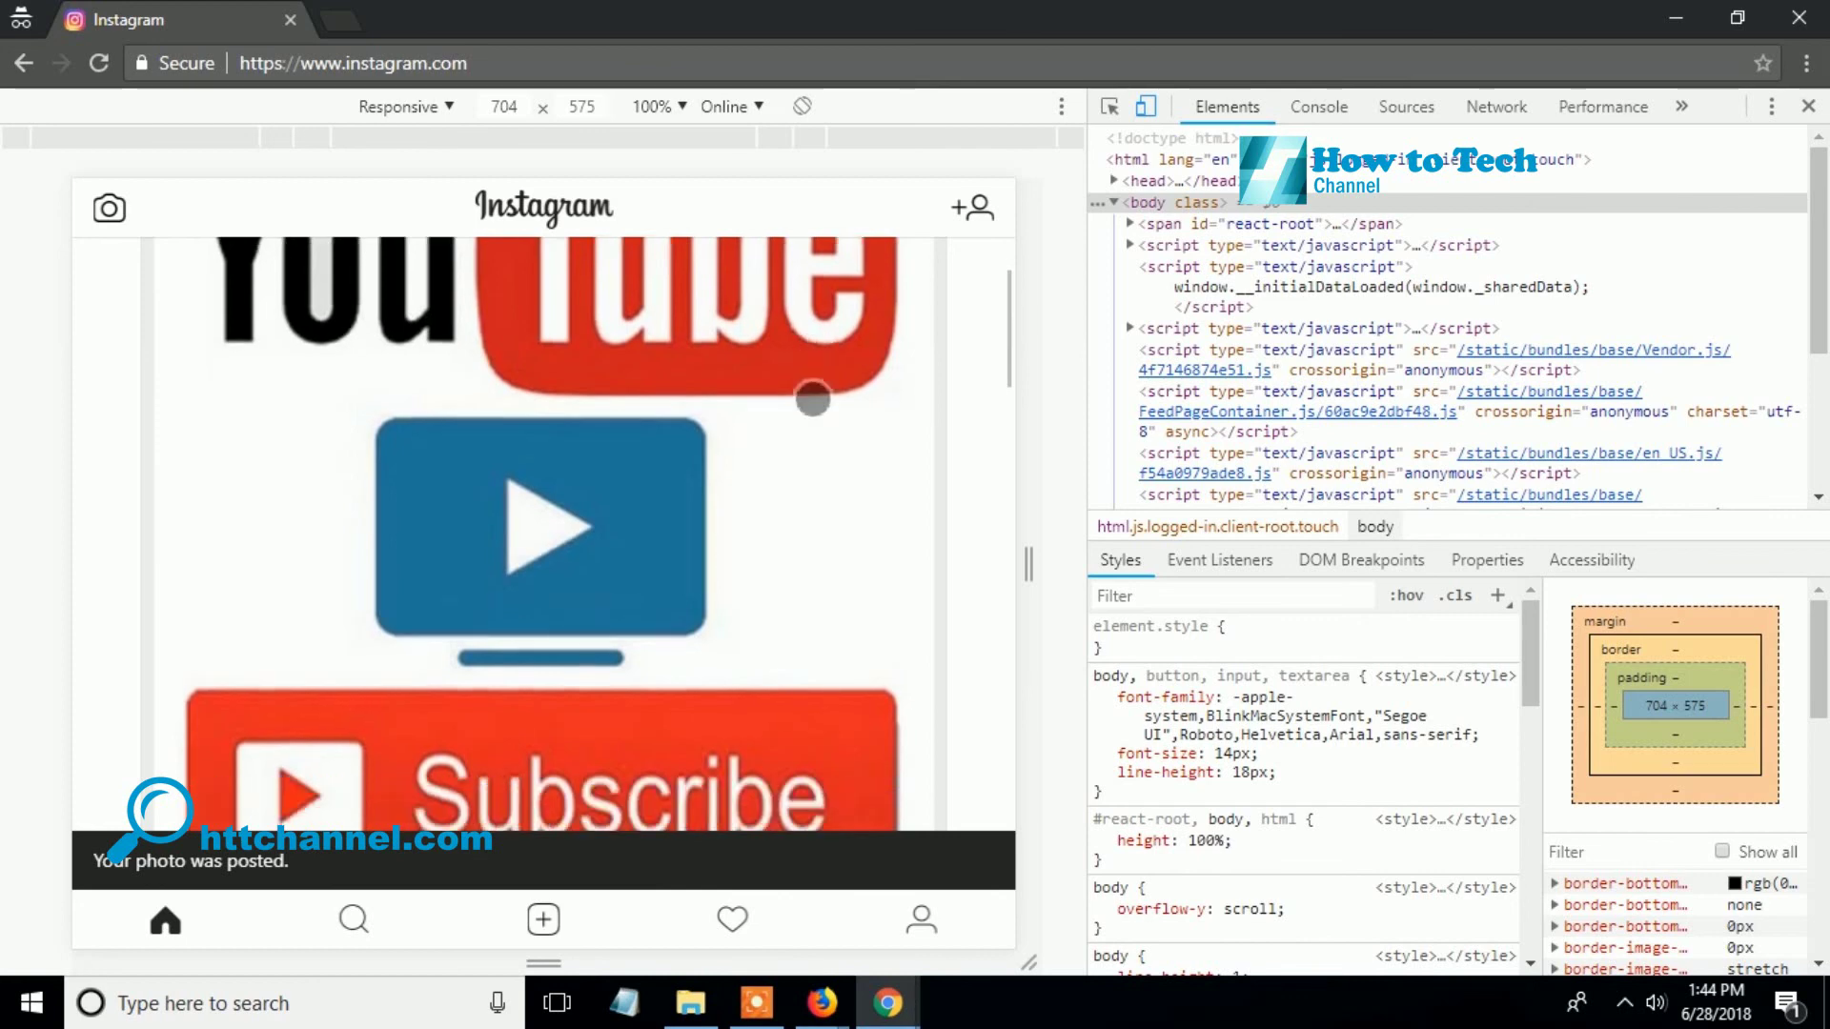
pyautogui.click(922, 917)
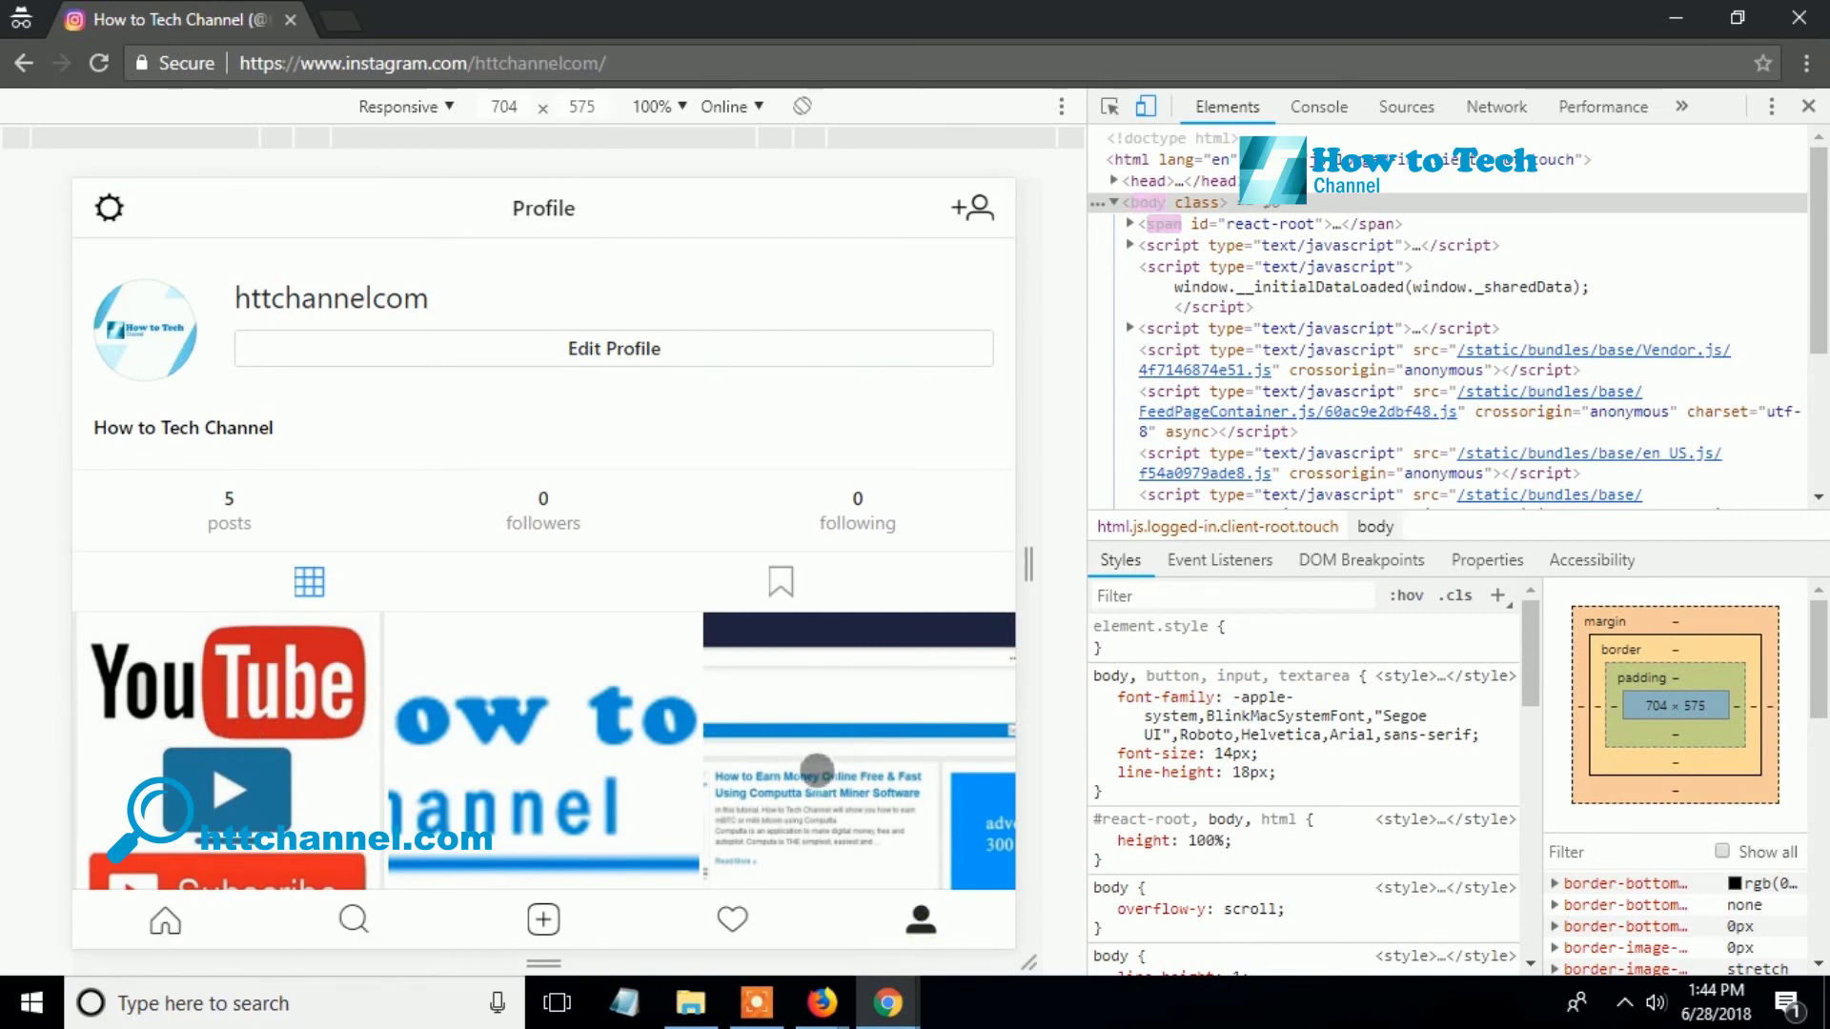
pyautogui.scroll(-4, 816, 765)
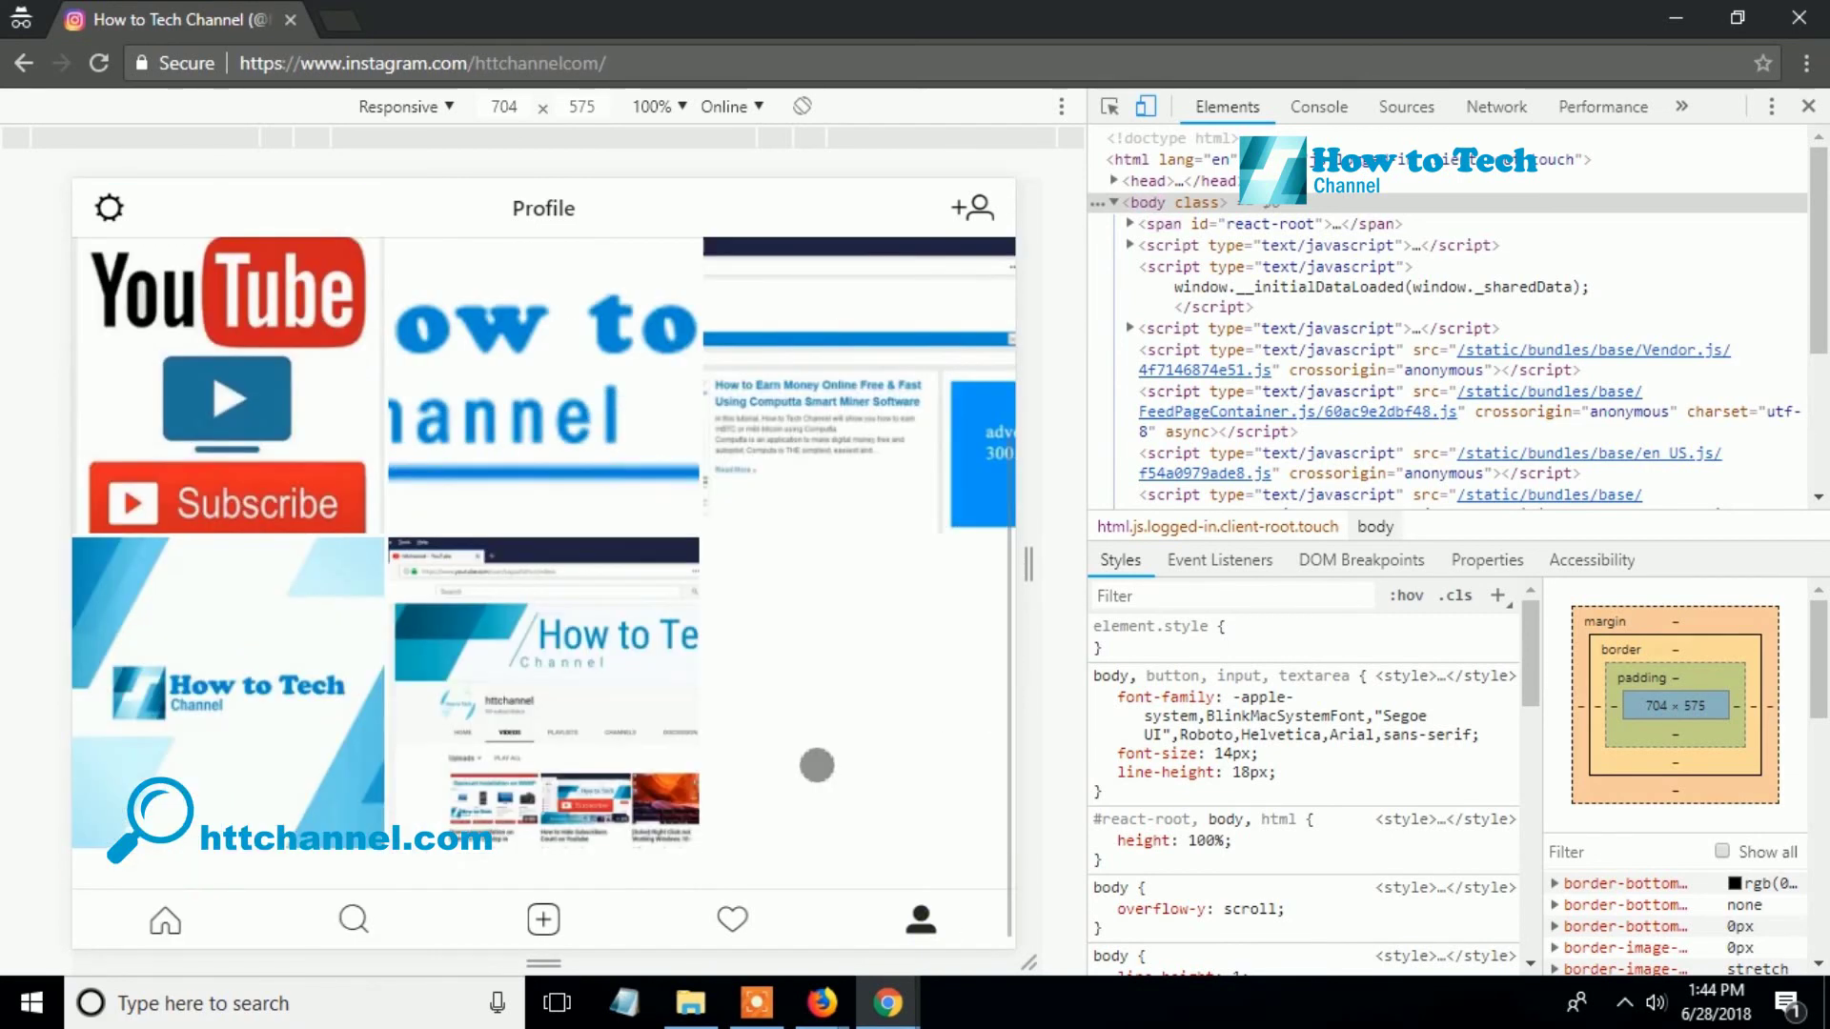
pyautogui.scroll(4, 817, 764)
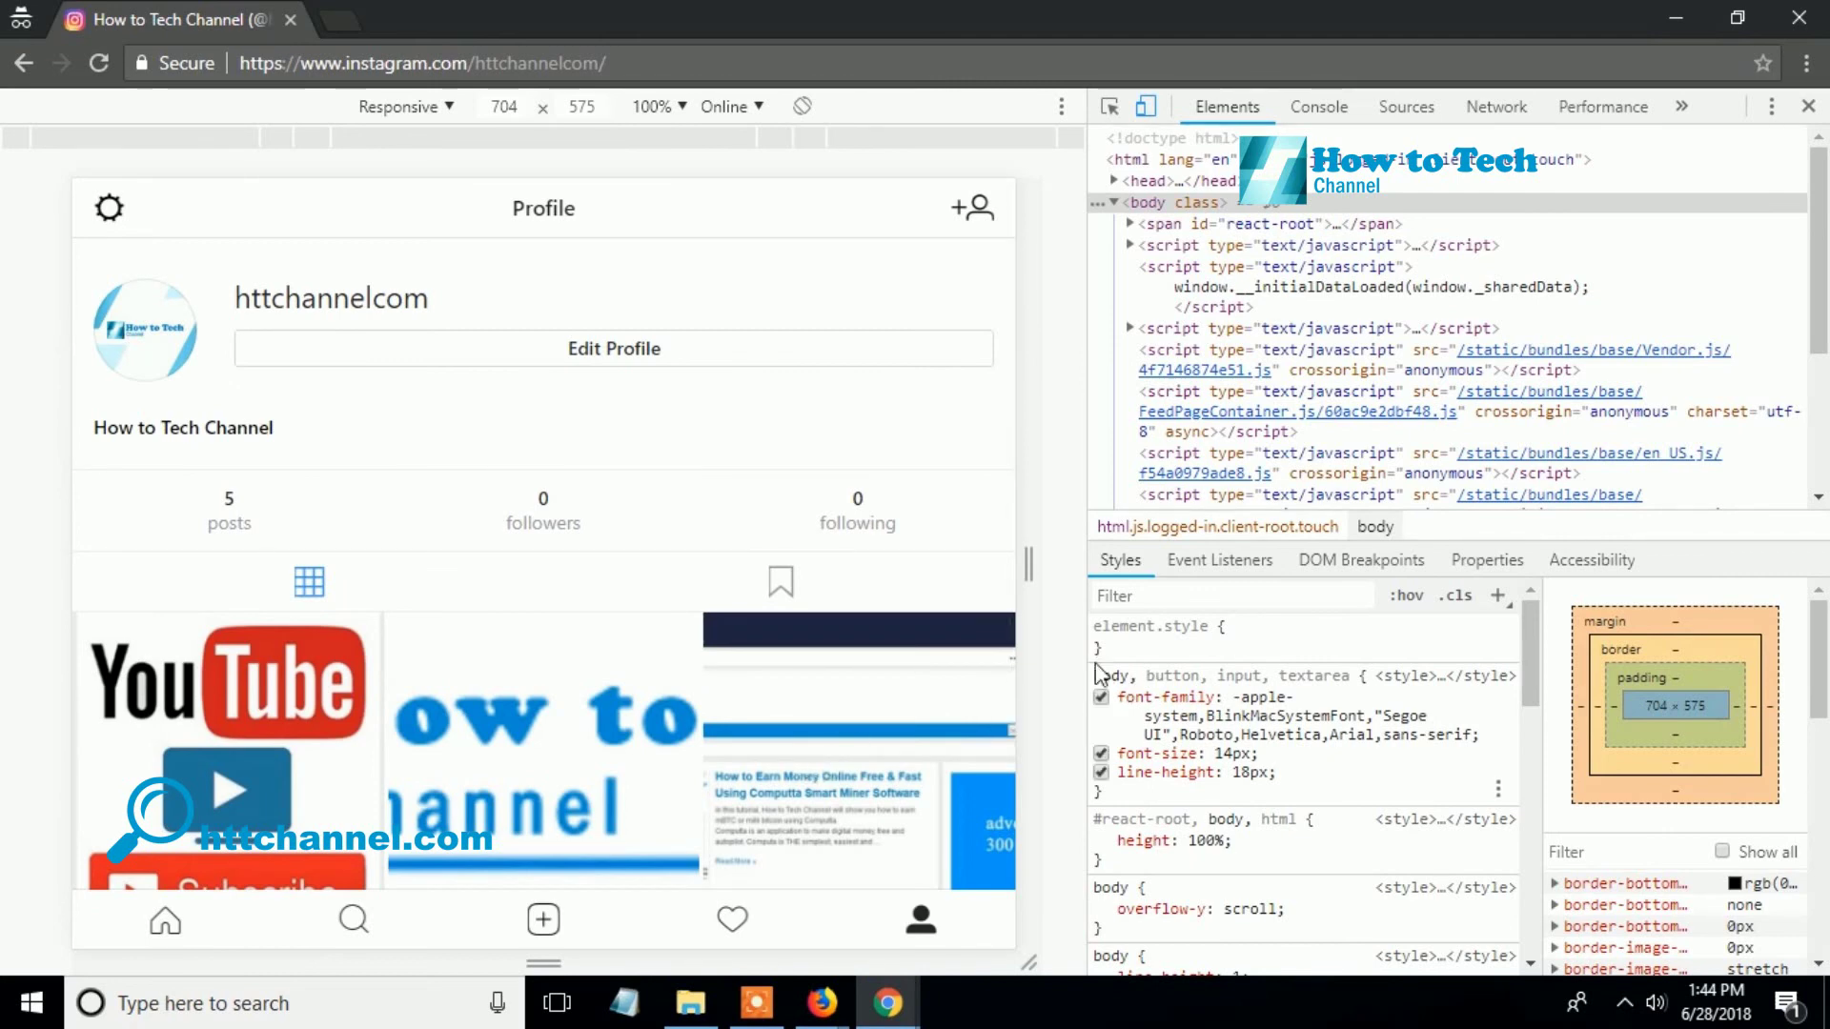
# Widen the emulated phone page past the DevTools panel and reload the profile via Home
pyautogui.moveTo(1089, 644); pyautogui.dragTo(1418, 641)
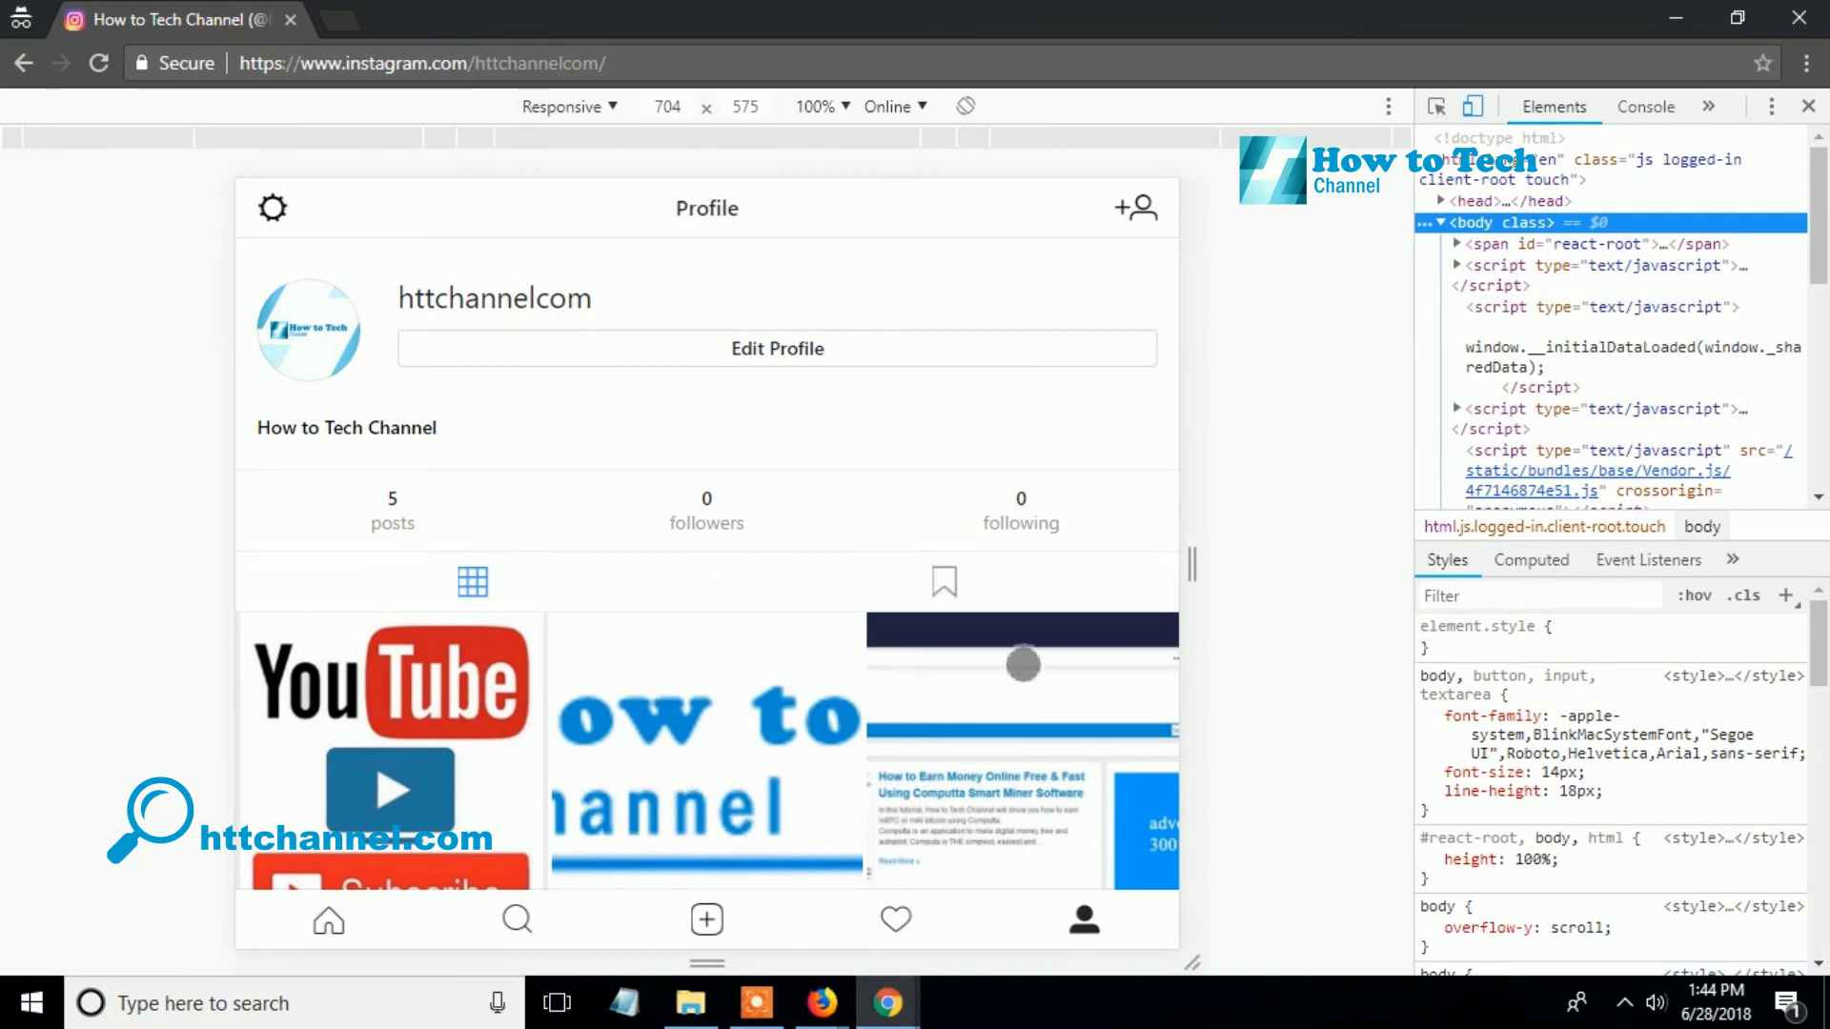
pyautogui.scroll(-4, 895, 653)
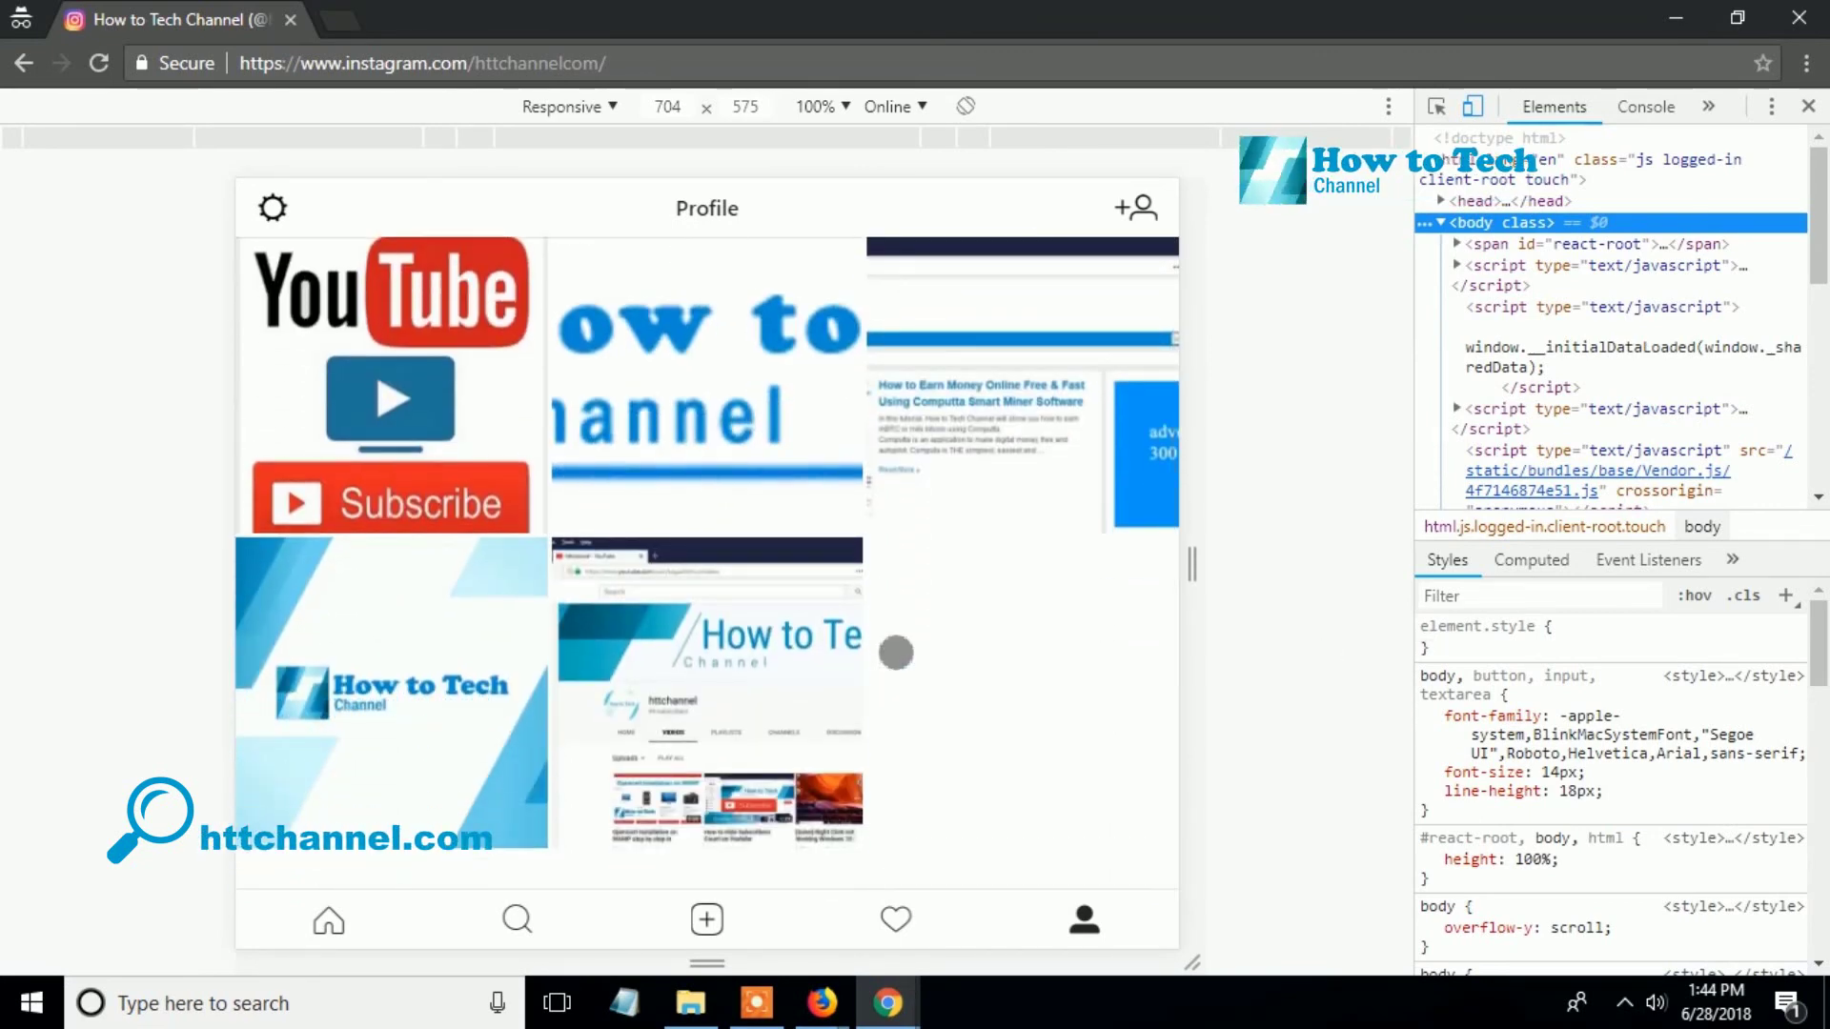
pyautogui.click(336, 923)
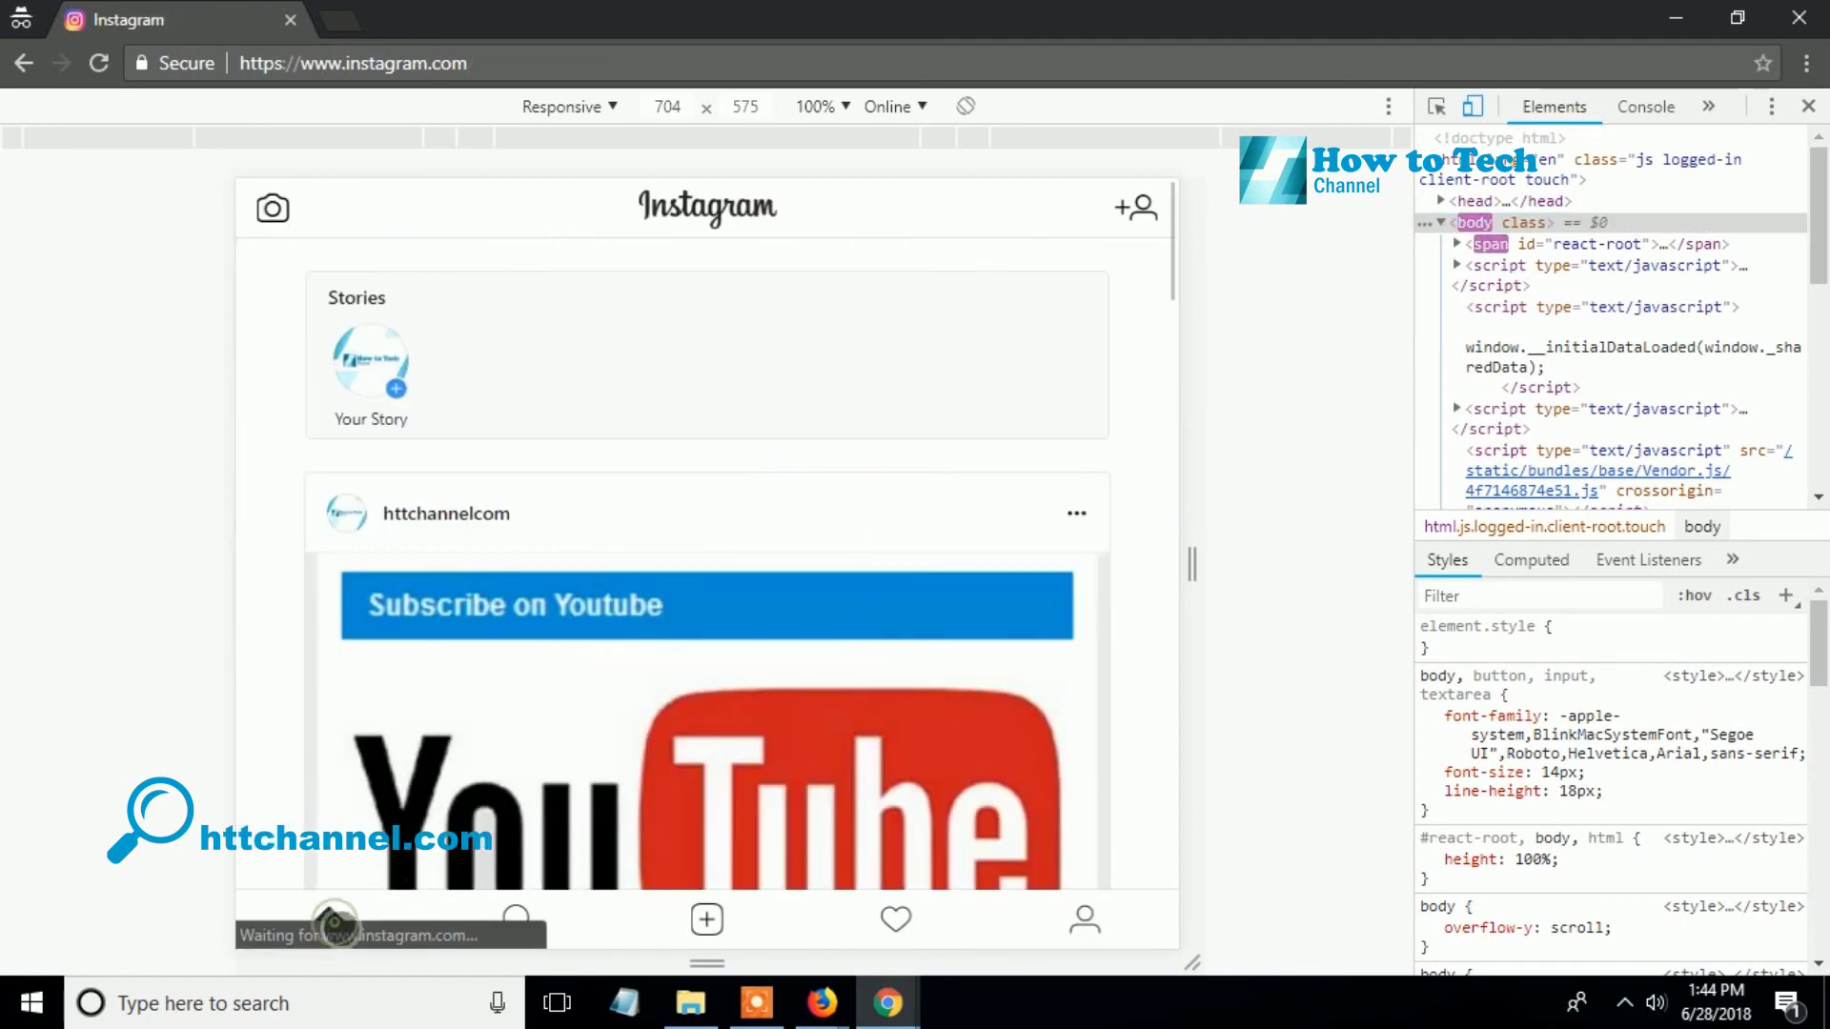
pyautogui.click(1087, 929)
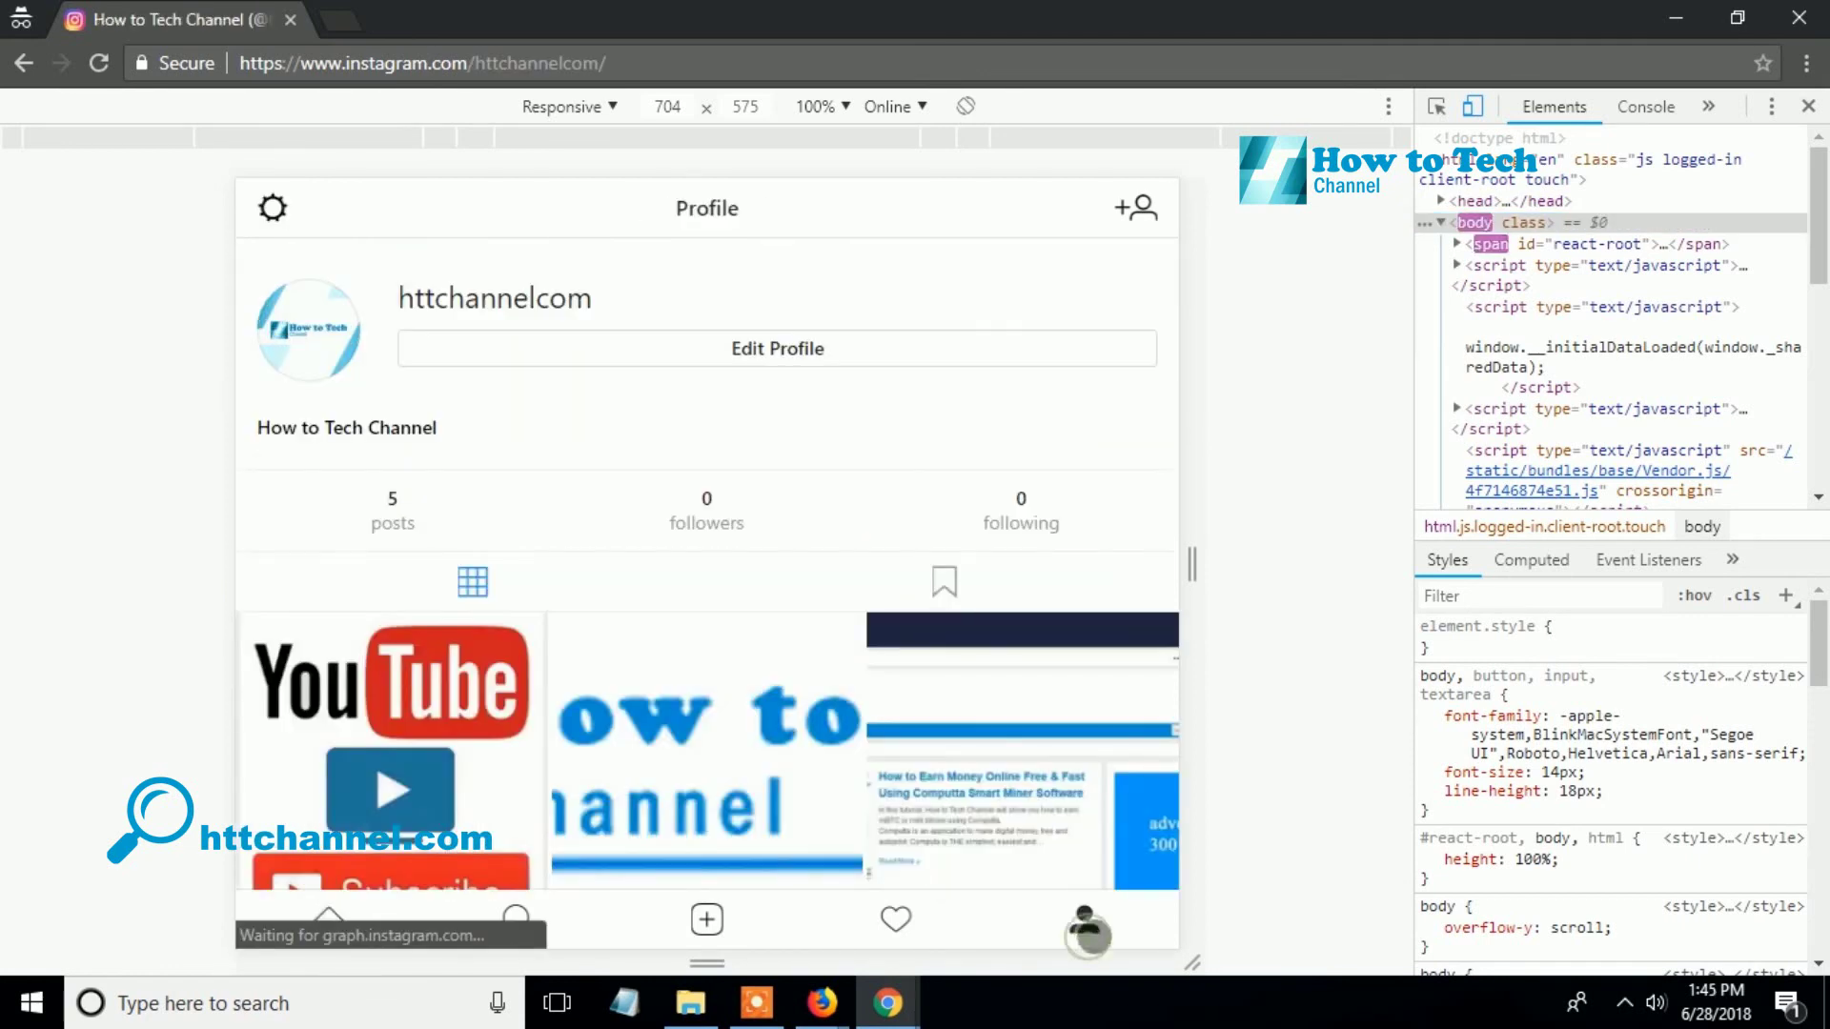